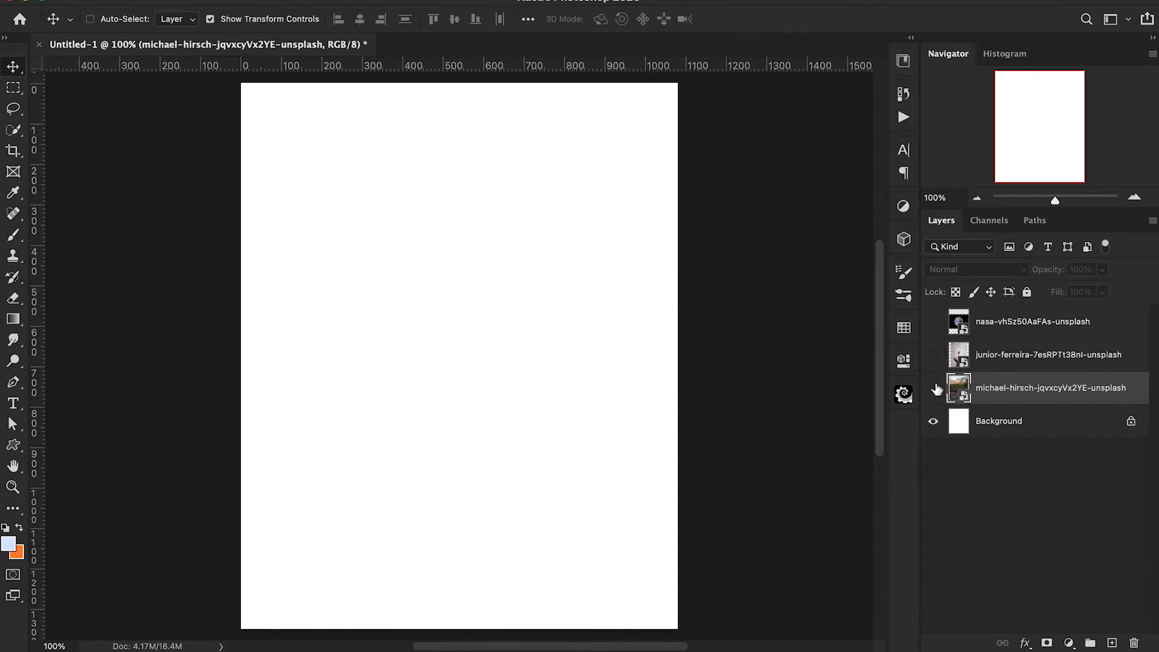
Show the michael-hirsch mountain lake layer and scale it proportionally until it covers the full canvas width.
click(934, 388)
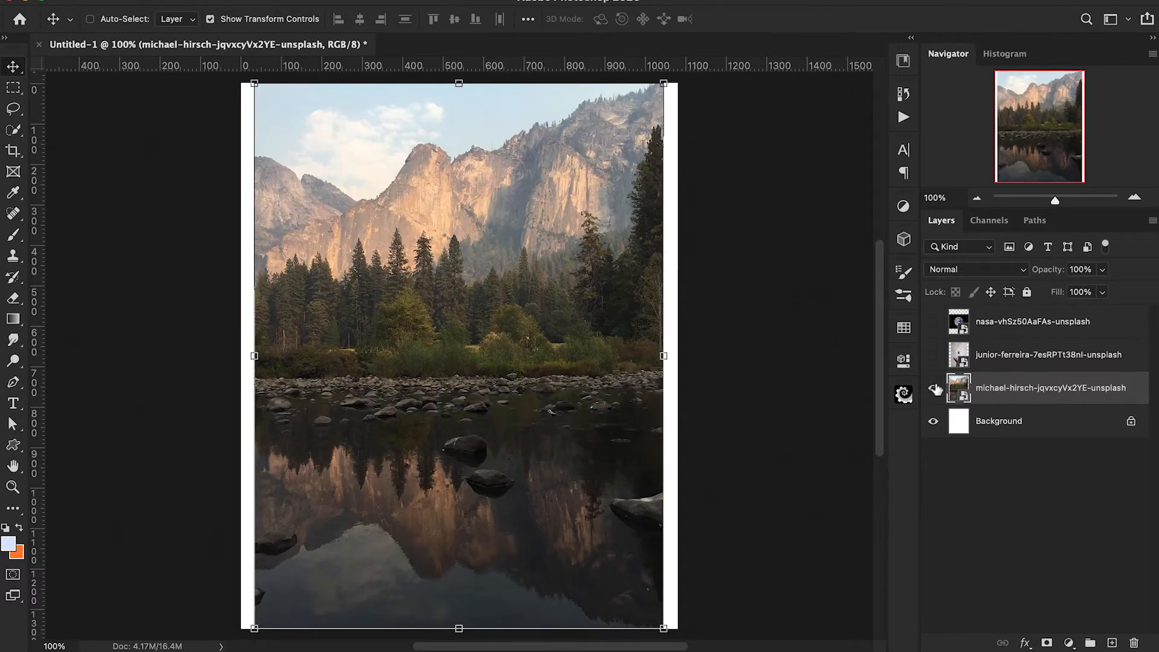
click(934, 355)
click(934, 322)
key(super+t)
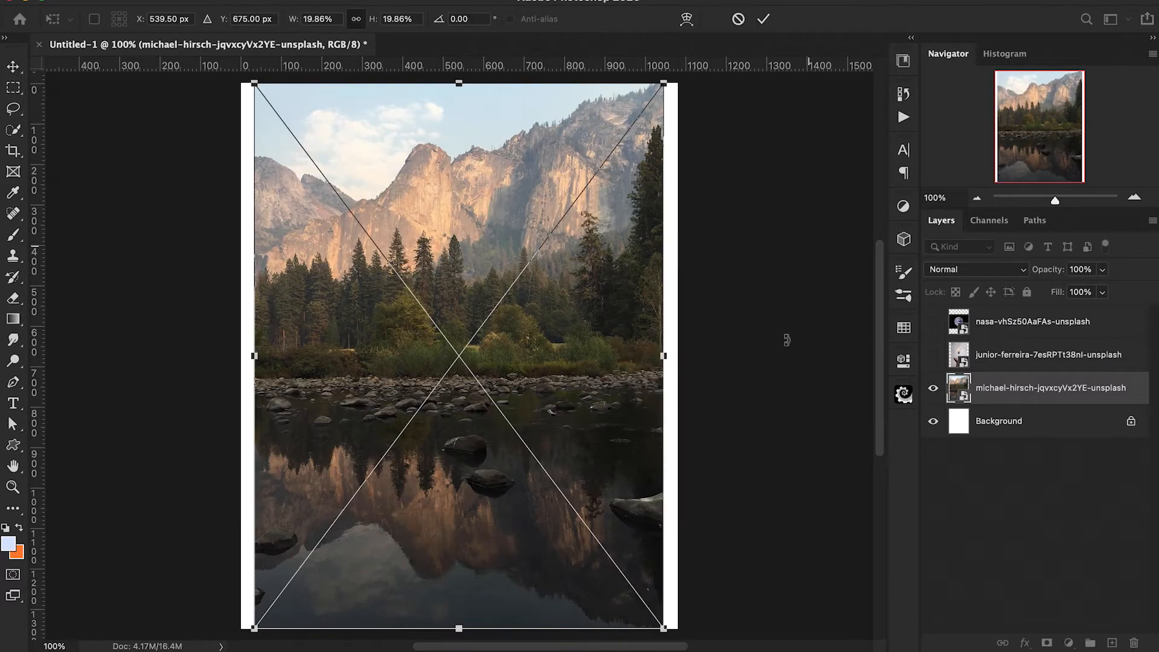
drag(662, 357, 685, 357)
key(Return)
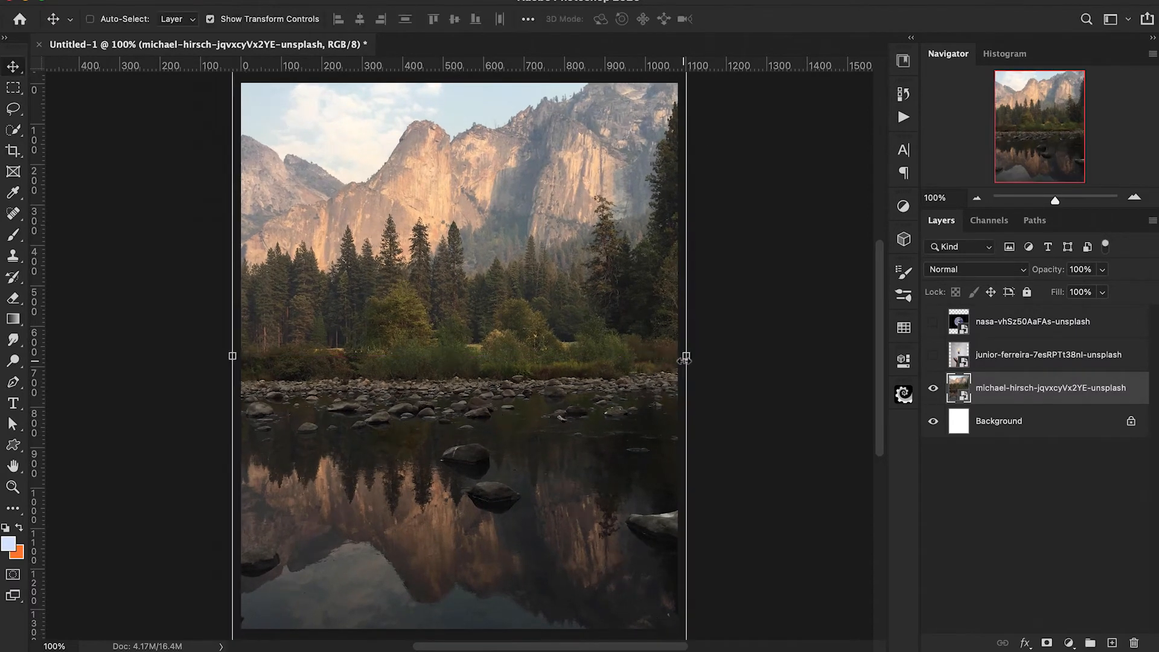
Show the junior-ferreira hand and light bulb layer and scale it up to fill the canvas width.
click(934, 355)
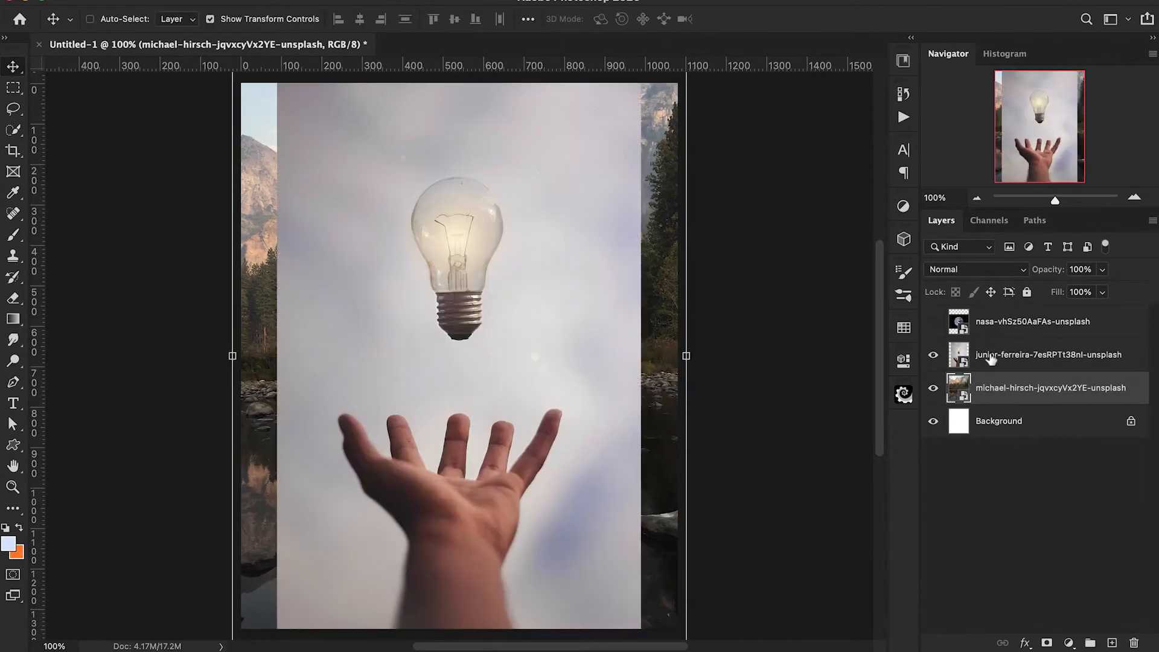
click(992, 359)
key(super+minus)
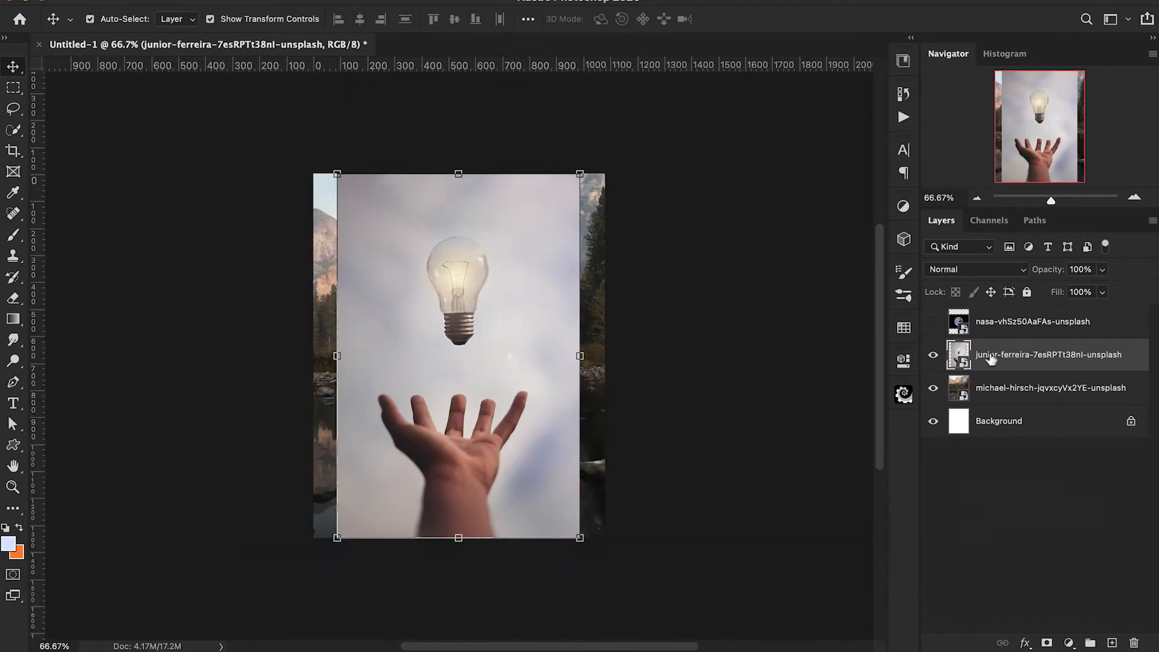
key(super+t)
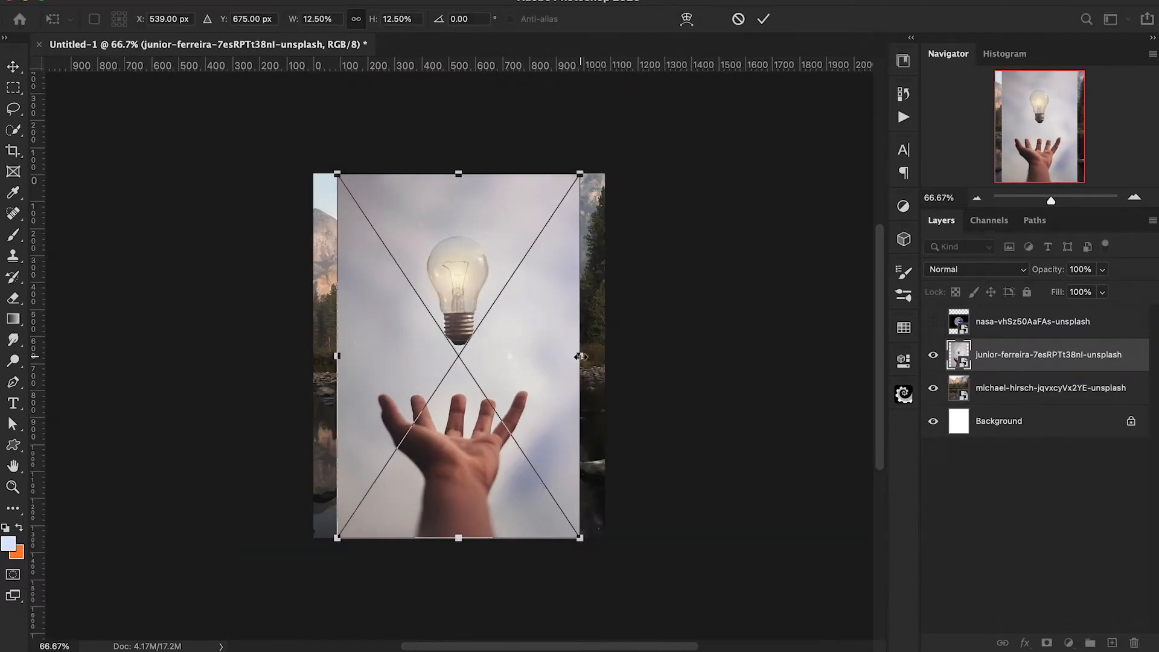
drag(581, 357, 604, 353)
Start a Pen tool path on the hand, tracing the forearm's left edge, the leftmost finger and the base of the second finger.
drag(551, 407, 554, 391)
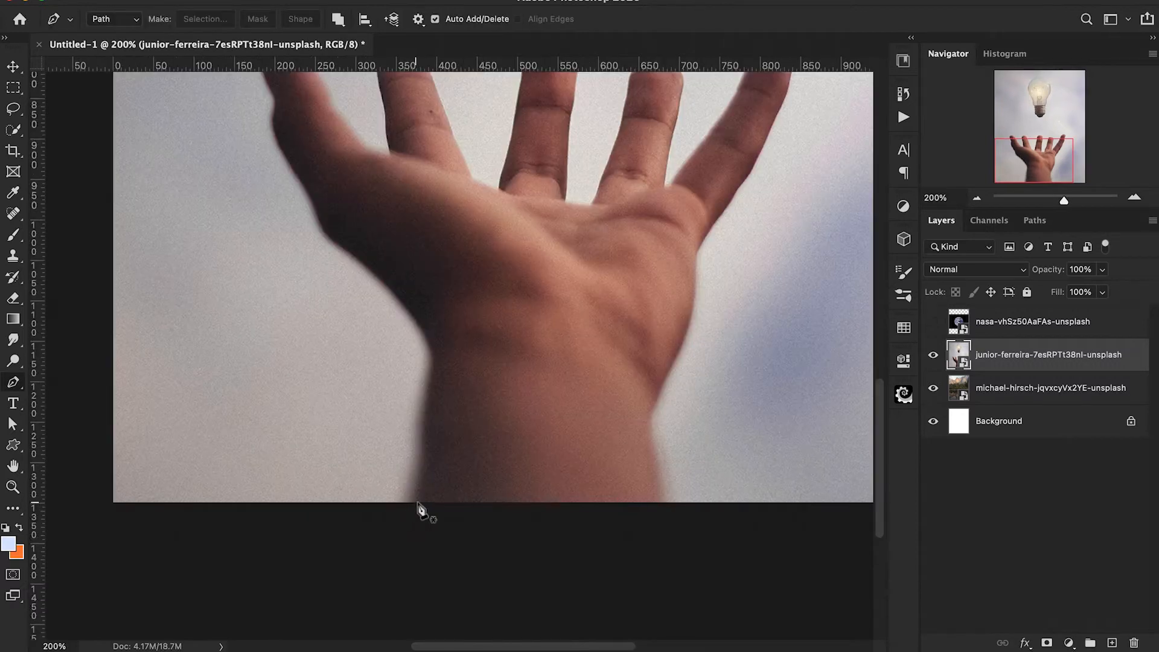
click(414, 501)
click(422, 437)
drag(431, 371, 433, 362)
drag(405, 306, 292, 165)
scroll(319, 217, up, 1)
scroll(292, 166, up, 4)
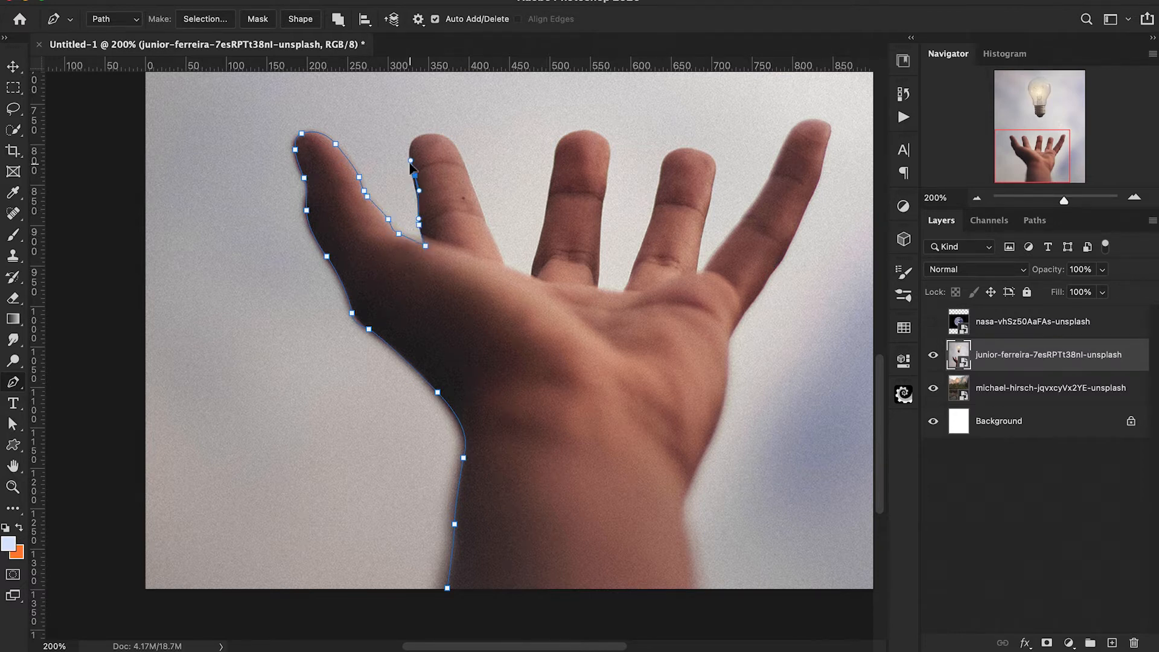
drag(410, 162, 410, 158)
key(super+z)
Continue the pen path around the second finger and over the tip of the middle finger.
key(super+plus)
scroll(413, 166, up, 5)
drag(442, 347, 440, 342)
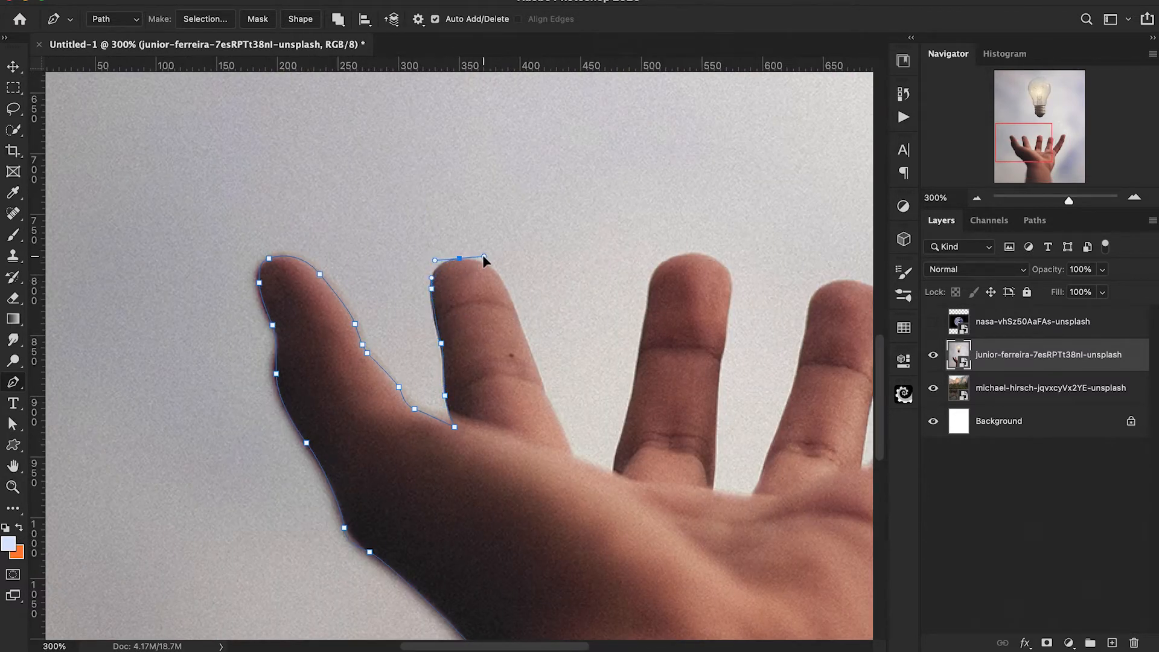
click(527, 345)
click(542, 391)
click(568, 448)
click(650, 289)
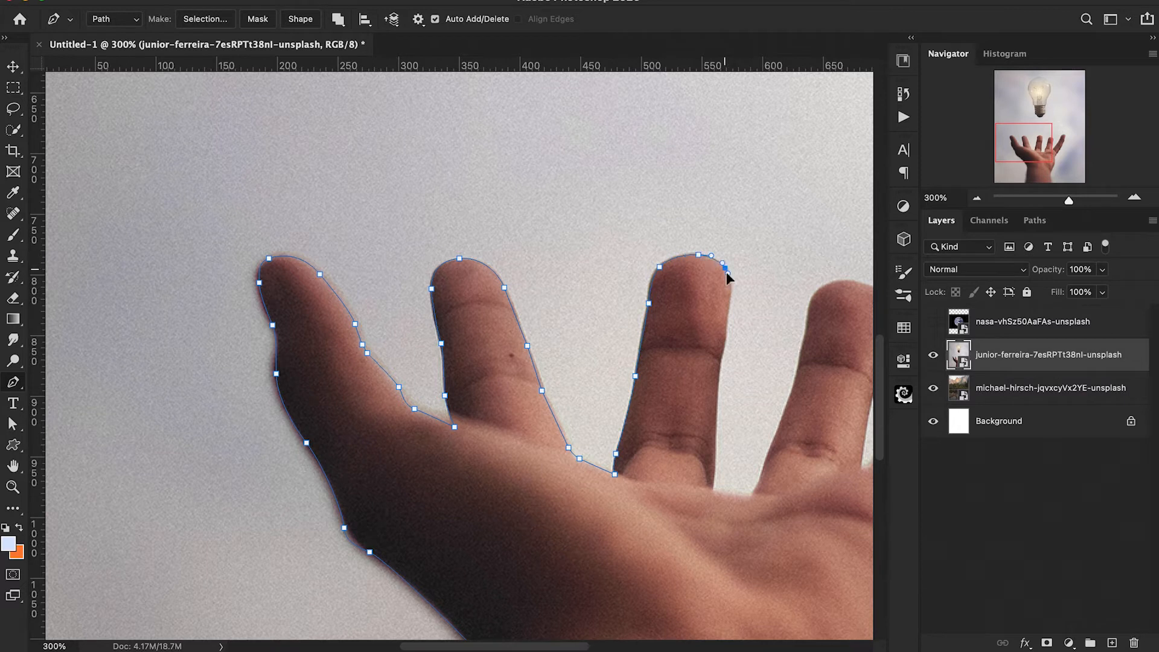
Continue the pen path around the fourth finger and over the tip of the rightmost finger.
drag(749, 501, 766, 458)
drag(809, 318, 842, 280)
scroll(843, 281, right, 5)
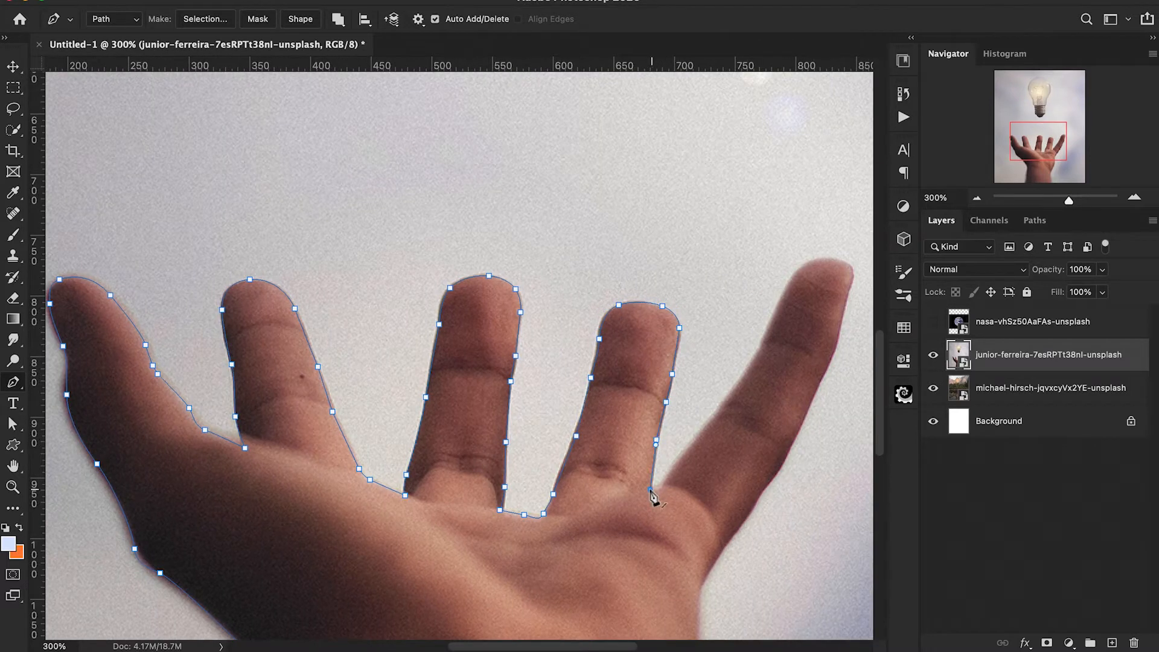
drag(715, 416, 729, 400)
drag(758, 350, 765, 338)
scroll(839, 350, right, 5)
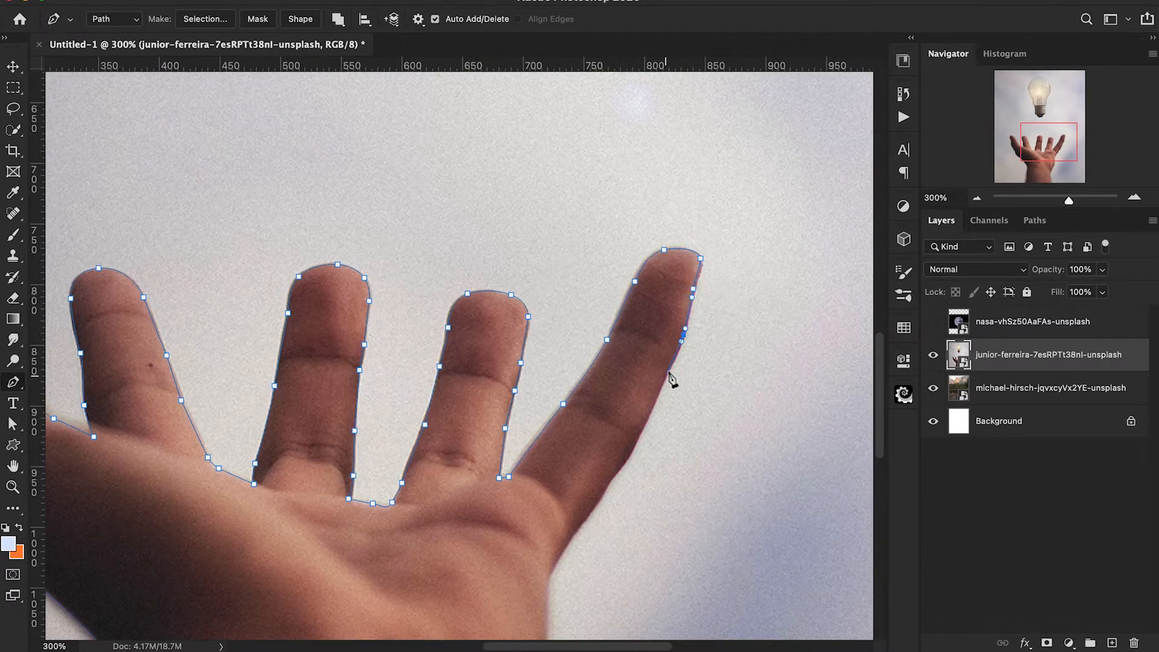
Trace the pen path along the rightmost finger's outer edge, the palm and the wrist towards the image's lower edge.
click(572, 536)
drag(548, 578, 548, 583)
scroll(547, 584, down, 5)
drag(551, 525, 514, 571)
scroll(544, 557, down, 4)
scroll(516, 577, down, 4)
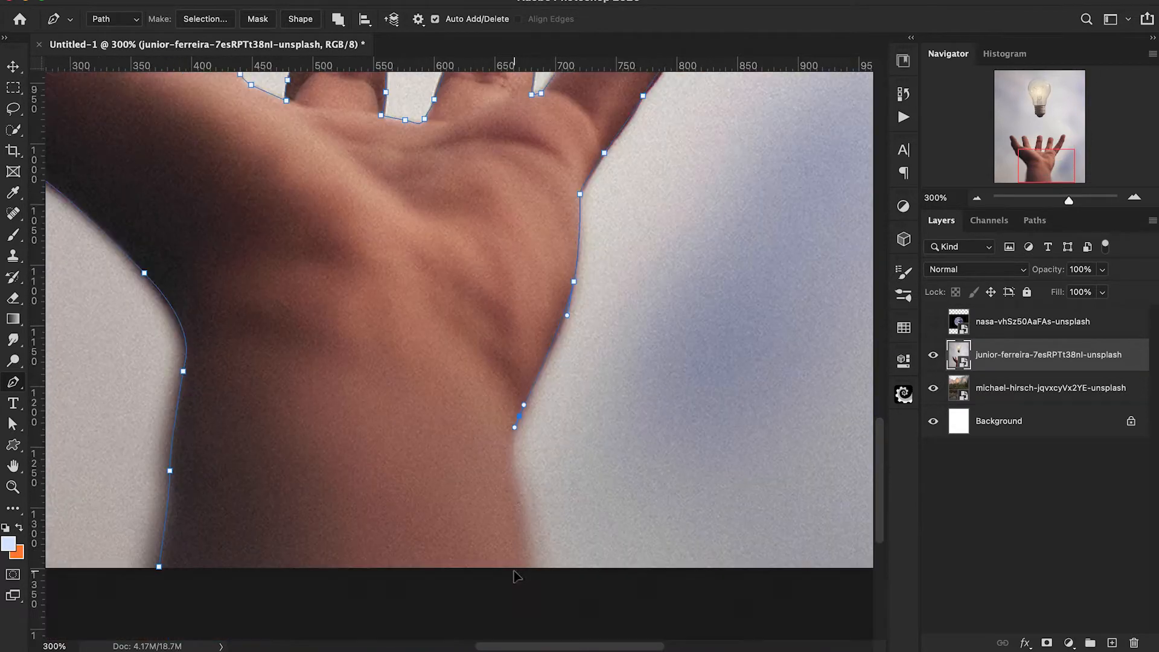
Convert the hand path to a selection and apply it as a layer mask on the junior-ferreira layer.
right_click(299, 578)
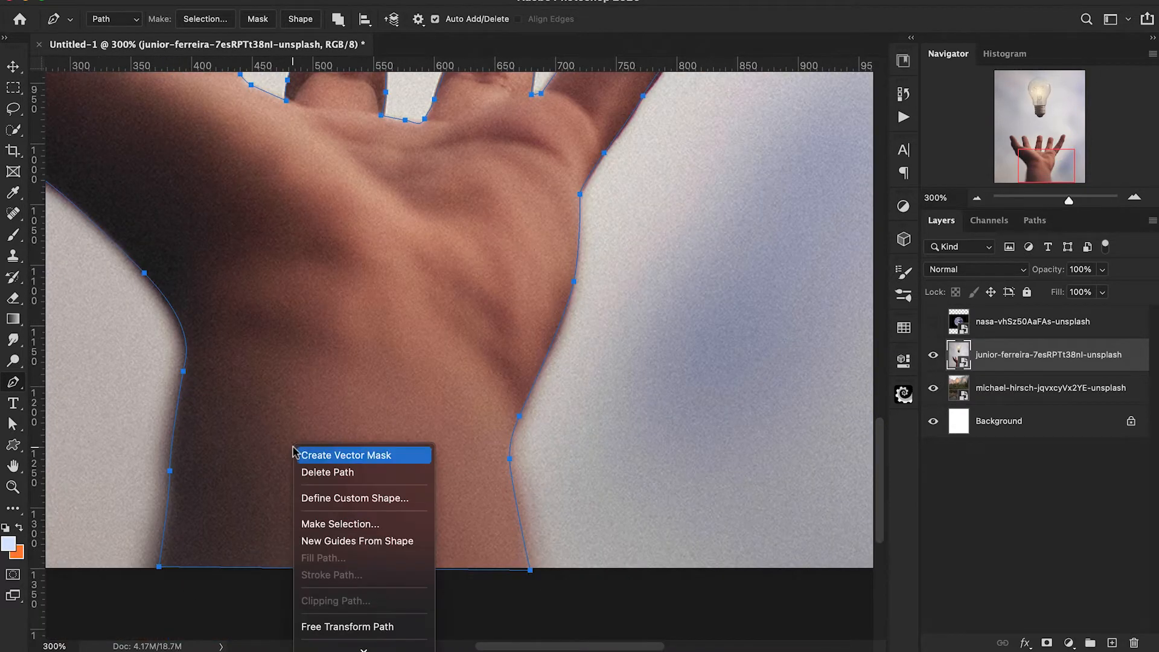
click(310, 525)
click(669, 223)
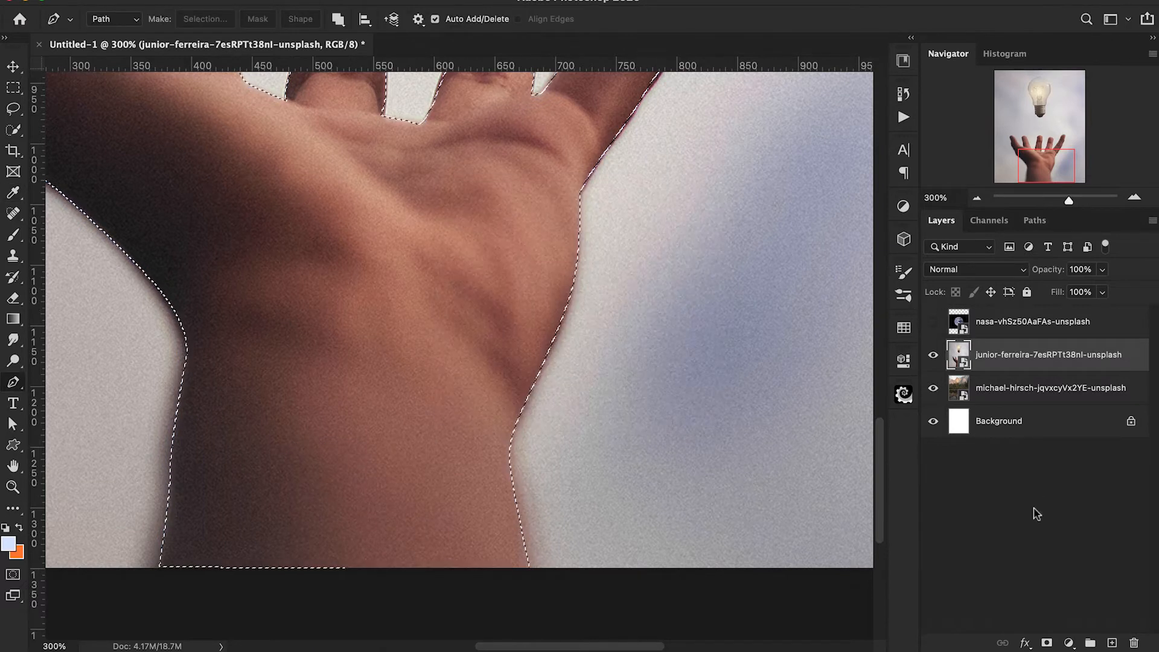
click(1047, 643)
key(super+1)
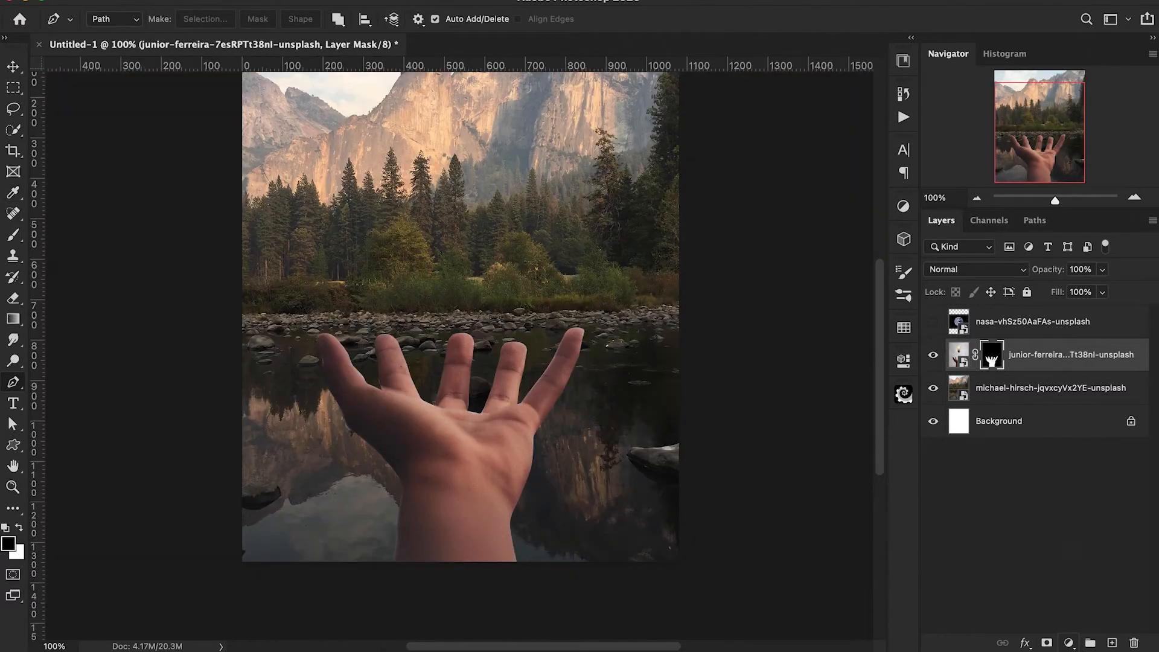
Add a Levels adjustment clipped to the hand layer with input levels of 22, 1.07 and 243.
click(1073, 646)
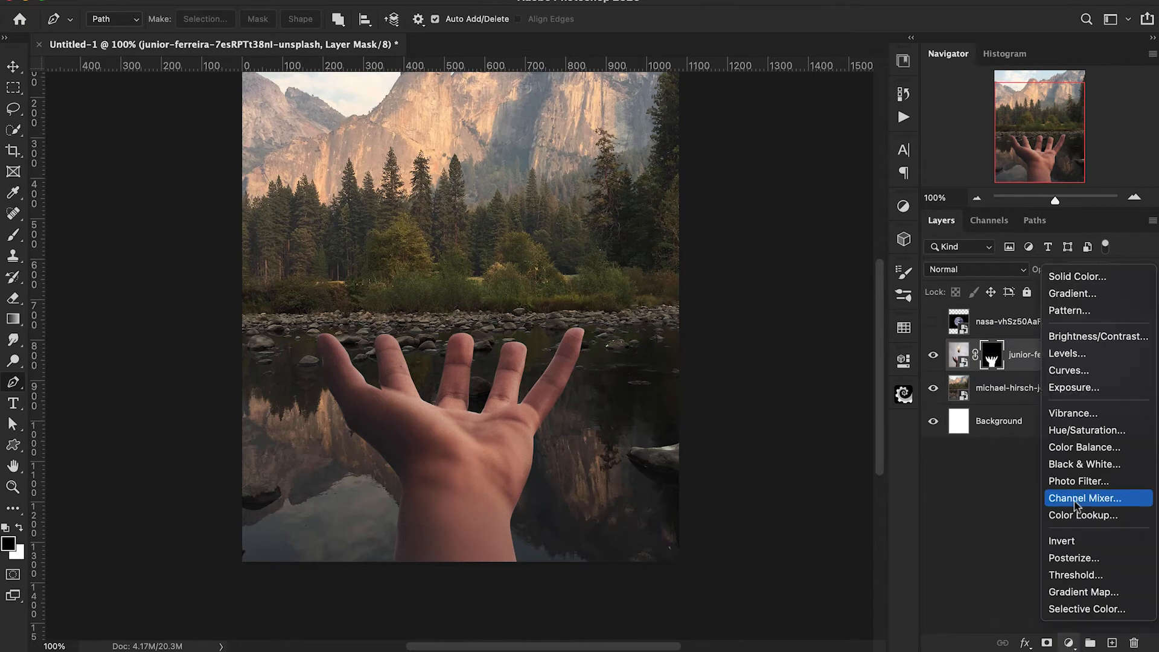
click(1067, 354)
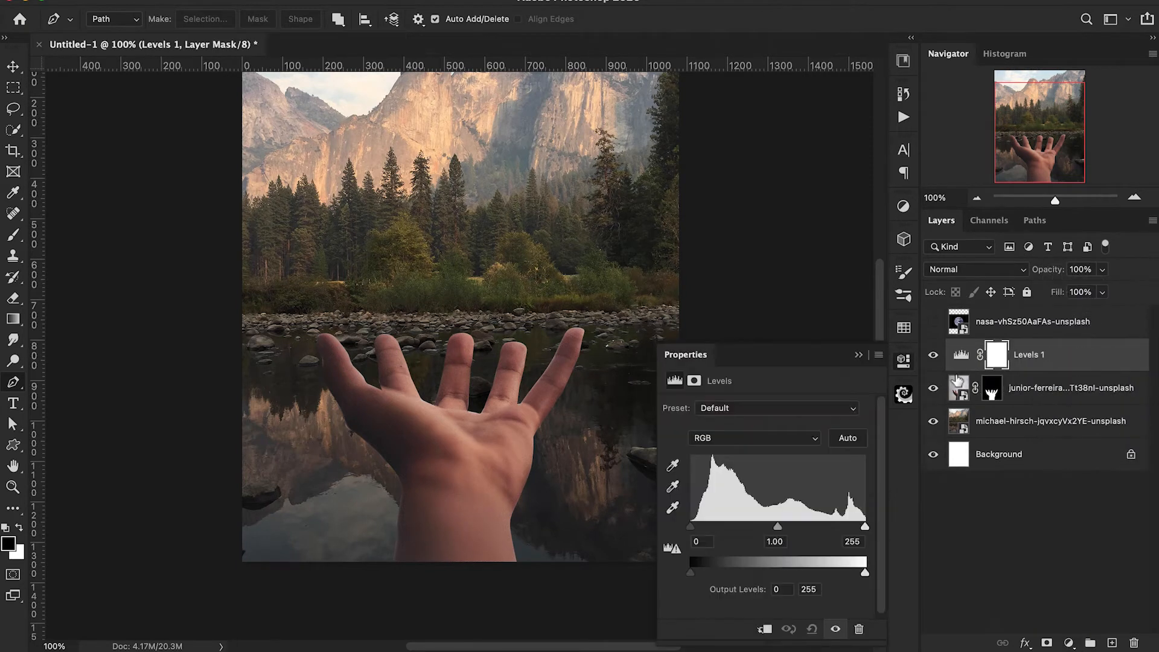
alt+click(962, 369)
drag(691, 527, 706, 530)
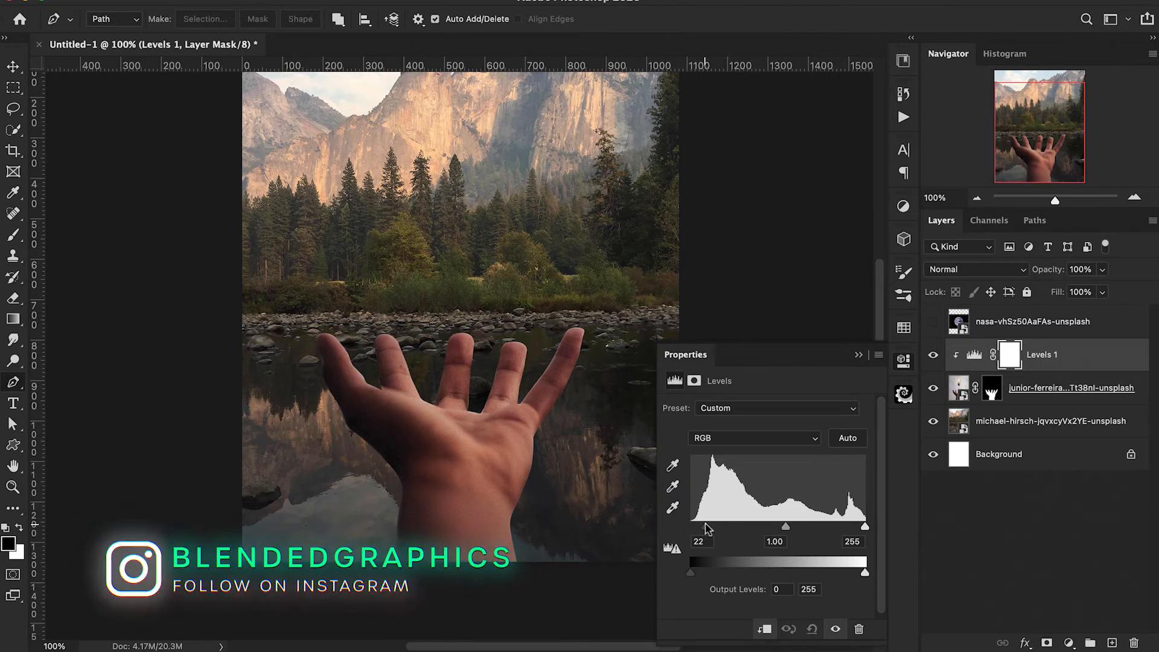
drag(784, 529, 782, 530)
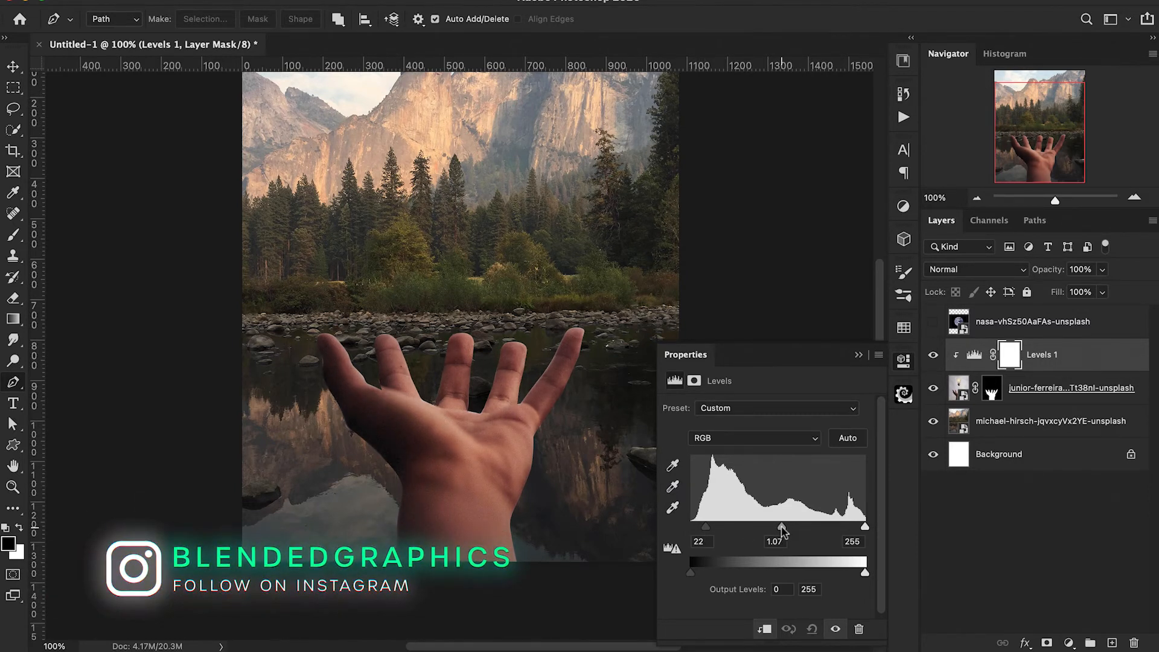
drag(865, 529, 857, 530)
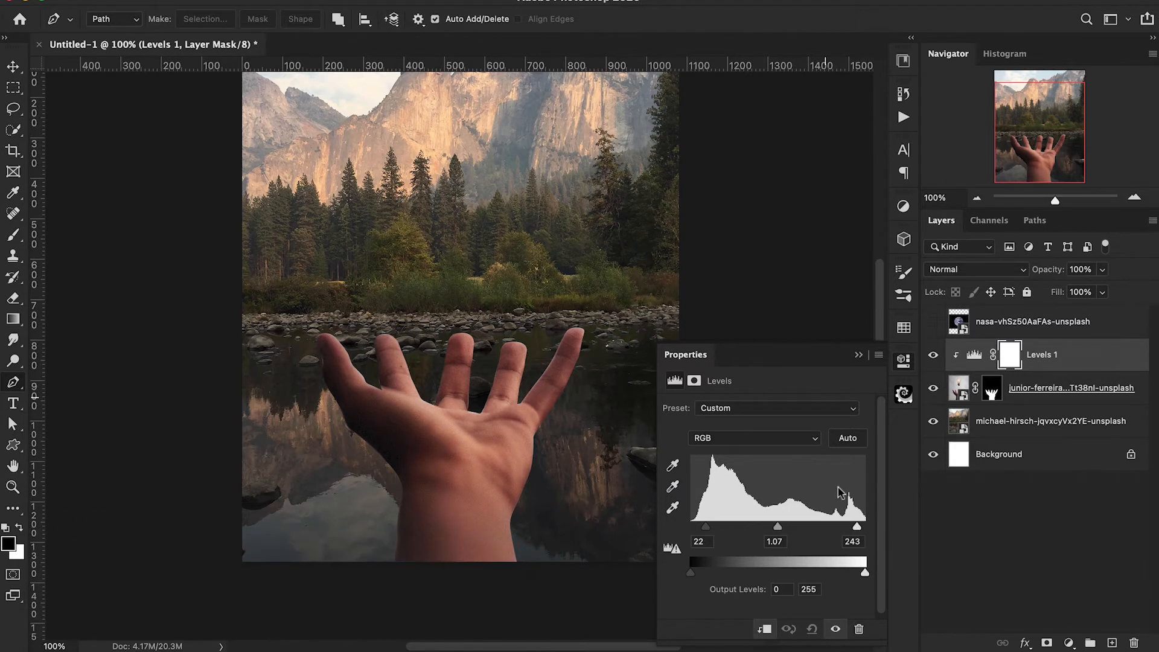
click(858, 356)
Convert the masked hand layer to a smart object and have the Brush tool active.
key(b)
click(992, 389)
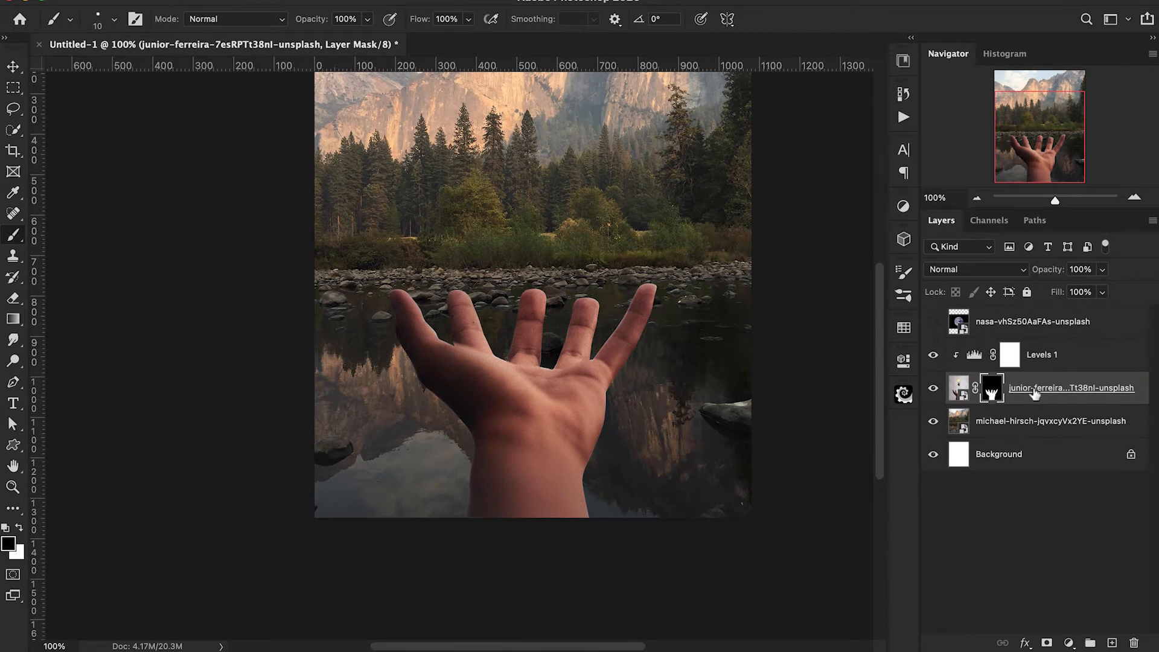
right_click(1034, 393)
click(904, 564)
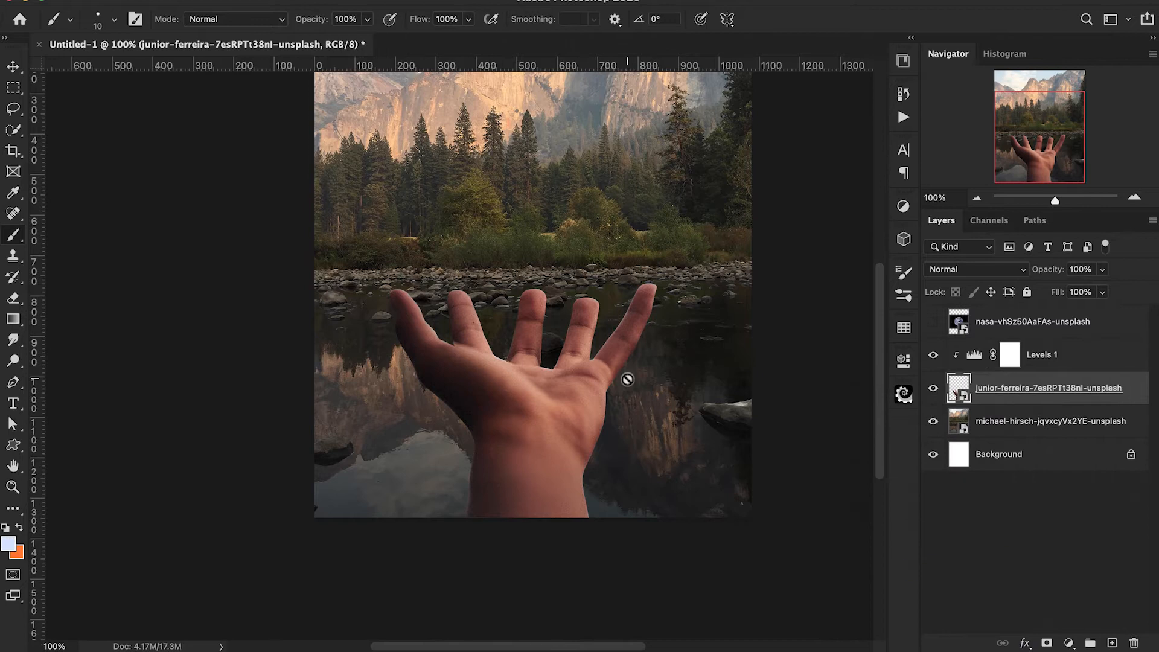
Apply a Gaussian Blur with a radius of 5 pixels to the hand and invert its filter mask to black.
click(339, 4)
mouse_move(532, 161)
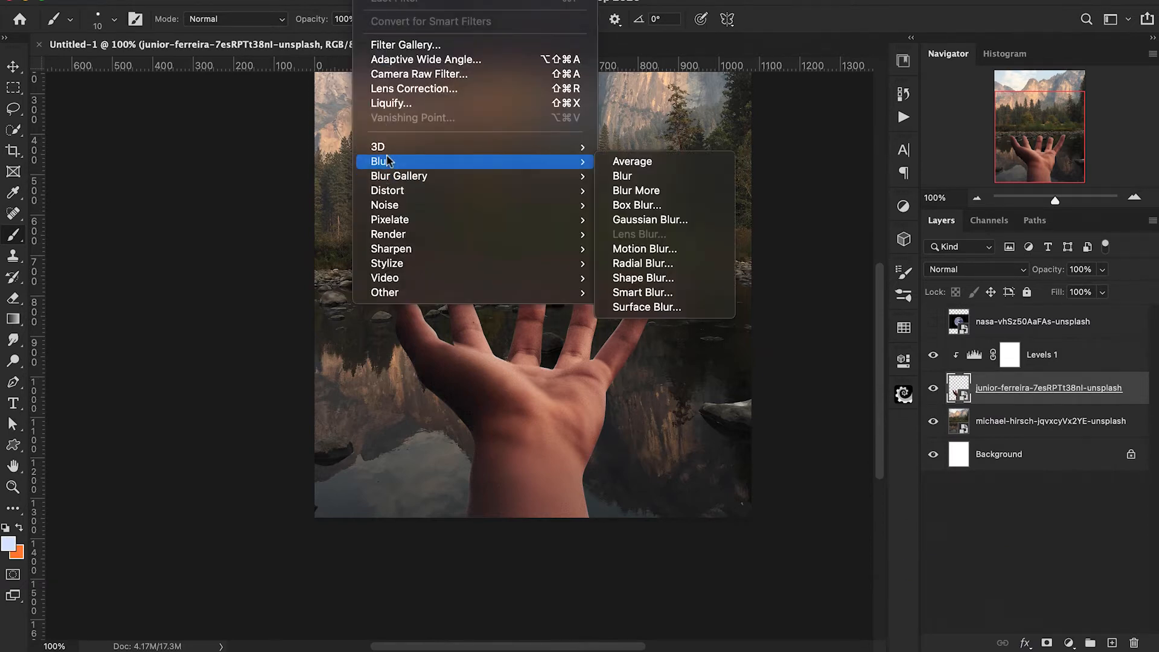
click(638, 220)
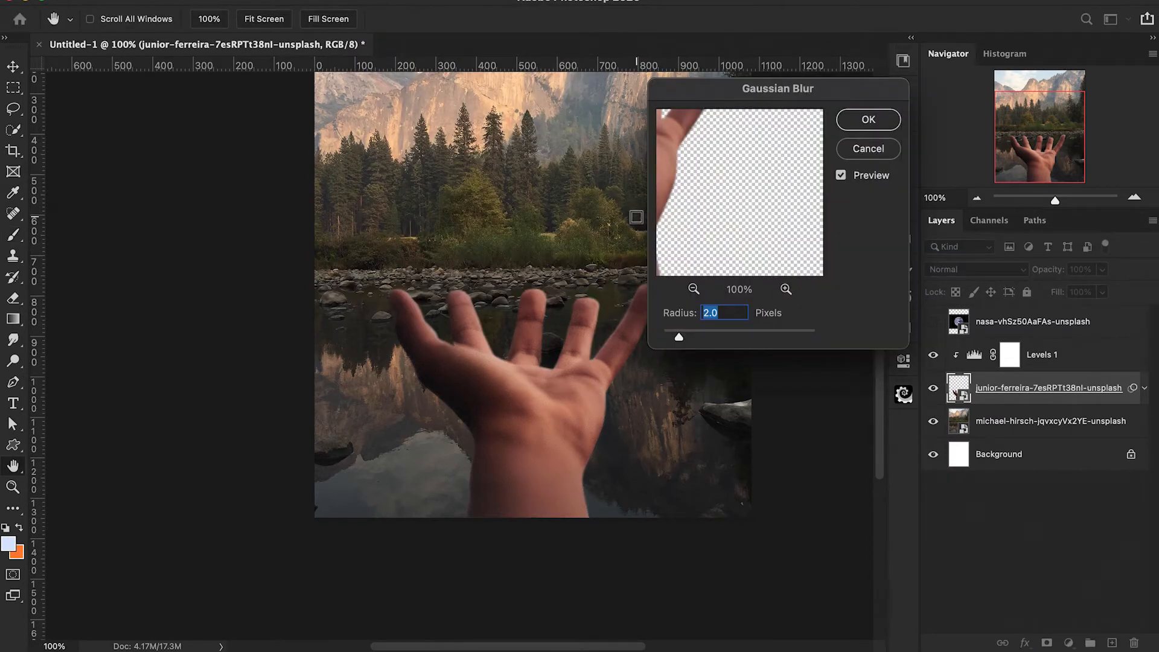
text(5)
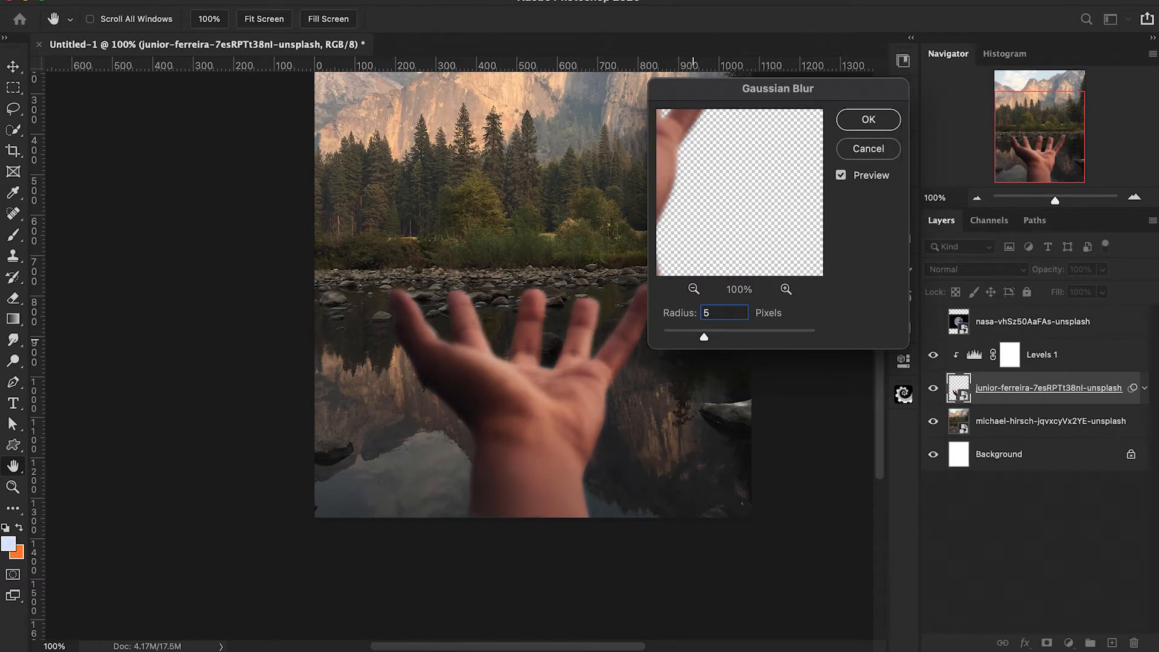
click(867, 119)
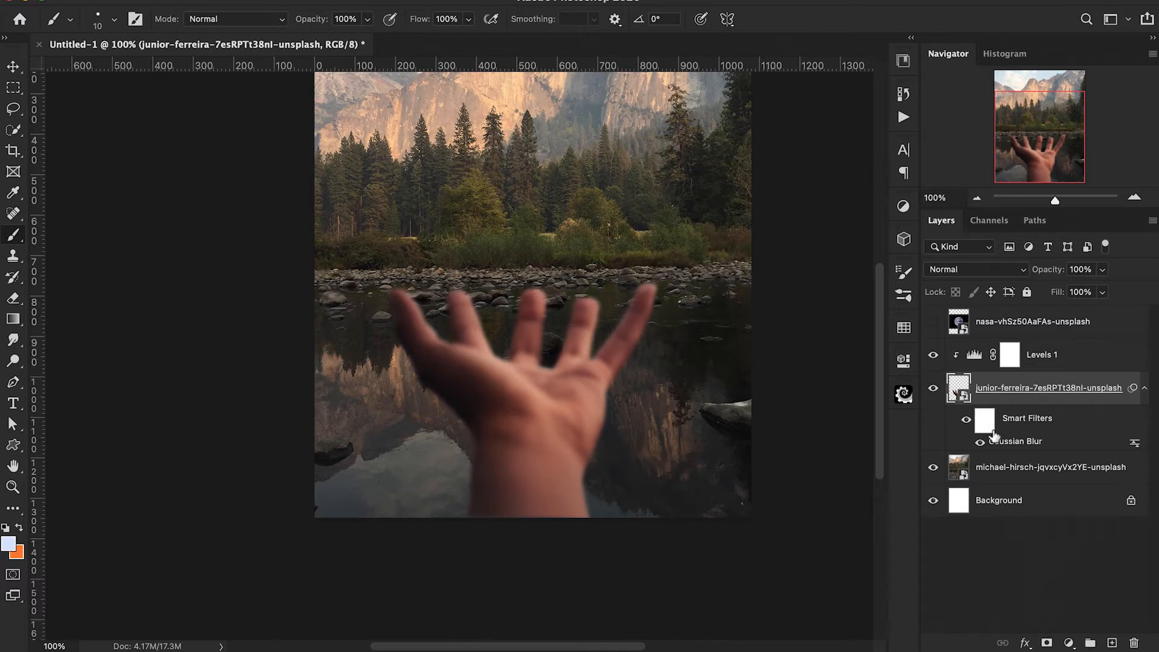
click(985, 422)
key(ctrl+i)
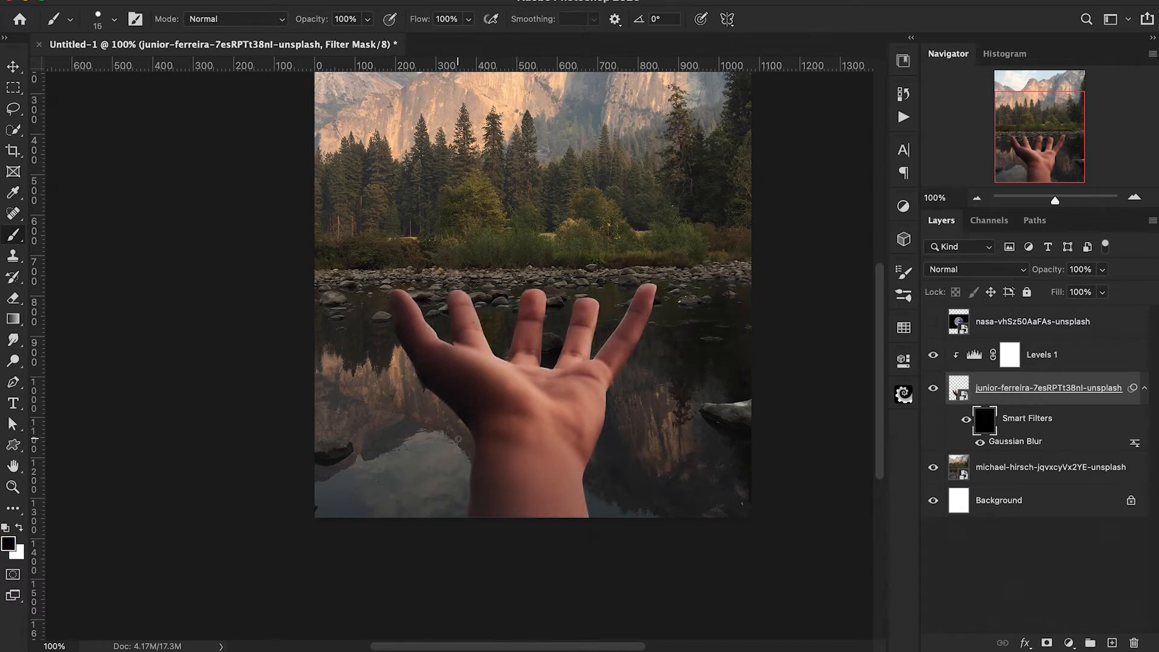
Paint the blur filter mask in white with a 45 px brush at 40% opacity along the hand's left edge.
scroll(459, 439, up, 2)
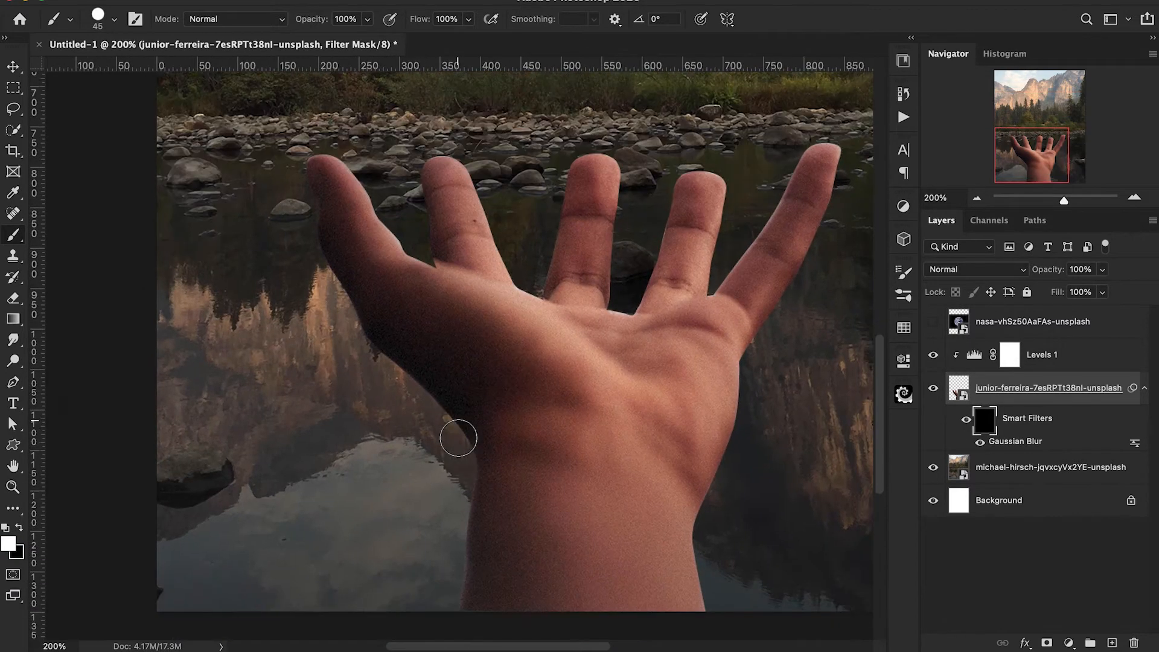
key(4)
mouse_move(469, 447)
mouse_down()
mouse_move(442, 603)
mouse_move(468, 479)
mouse_move(455, 587)
mouse_up()
drag(355, 315, 444, 417)
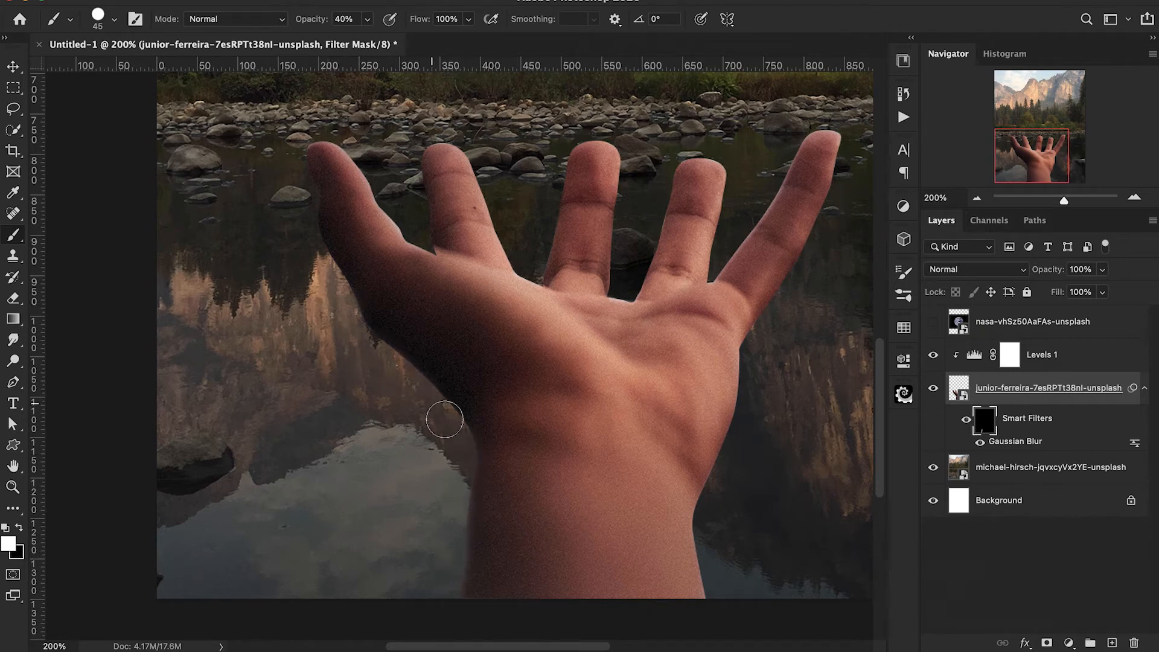
mouse_move(300, 169)
mouse_down()
mouse_move(354, 309)
mouse_move(358, 356)
mouse_up()
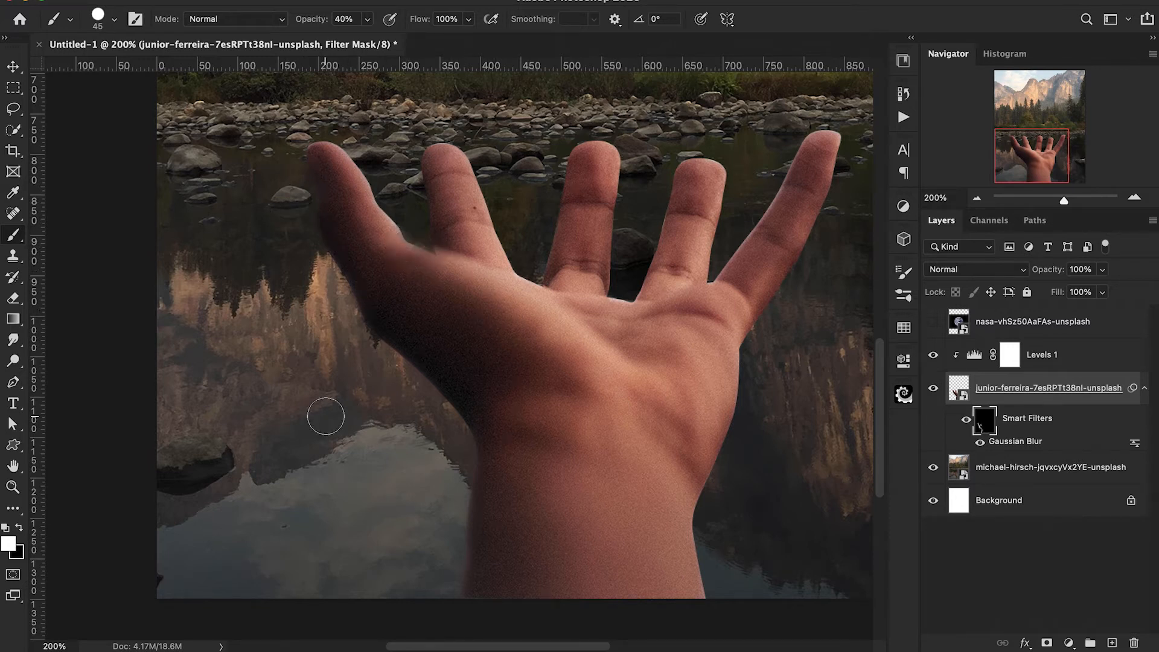
key(x)
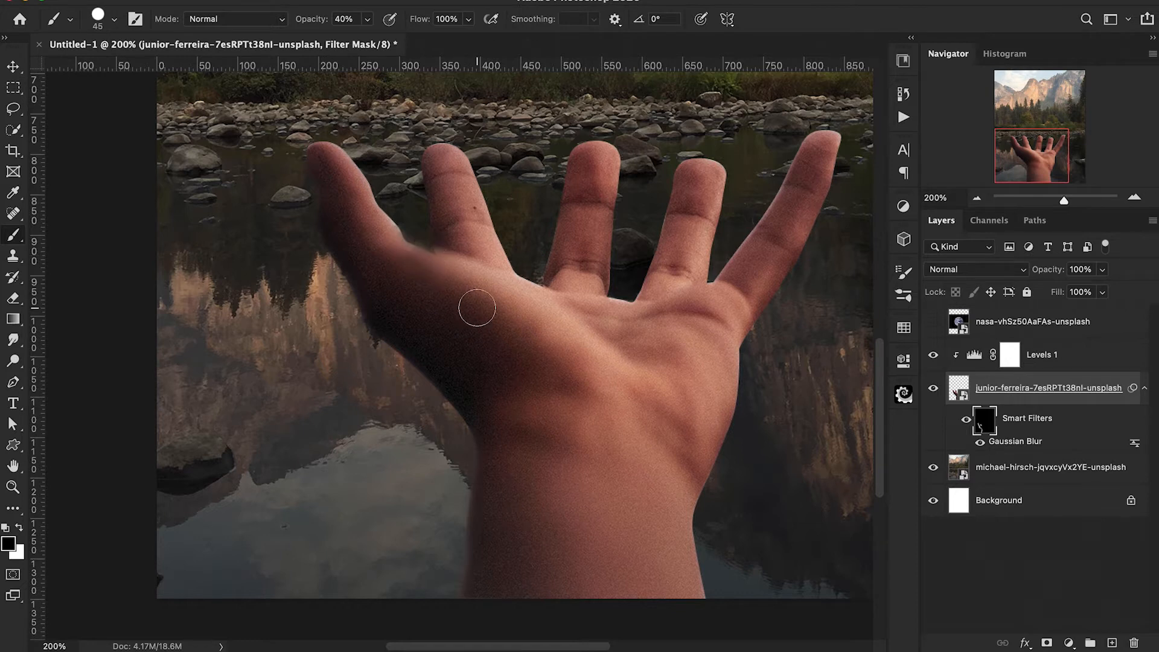
Paint the blur filter mask in white along the right edge of the wrist and palm and around the fingers.
scroll(709, 334, right, 5)
scroll(708, 334, down, 2)
key(x)
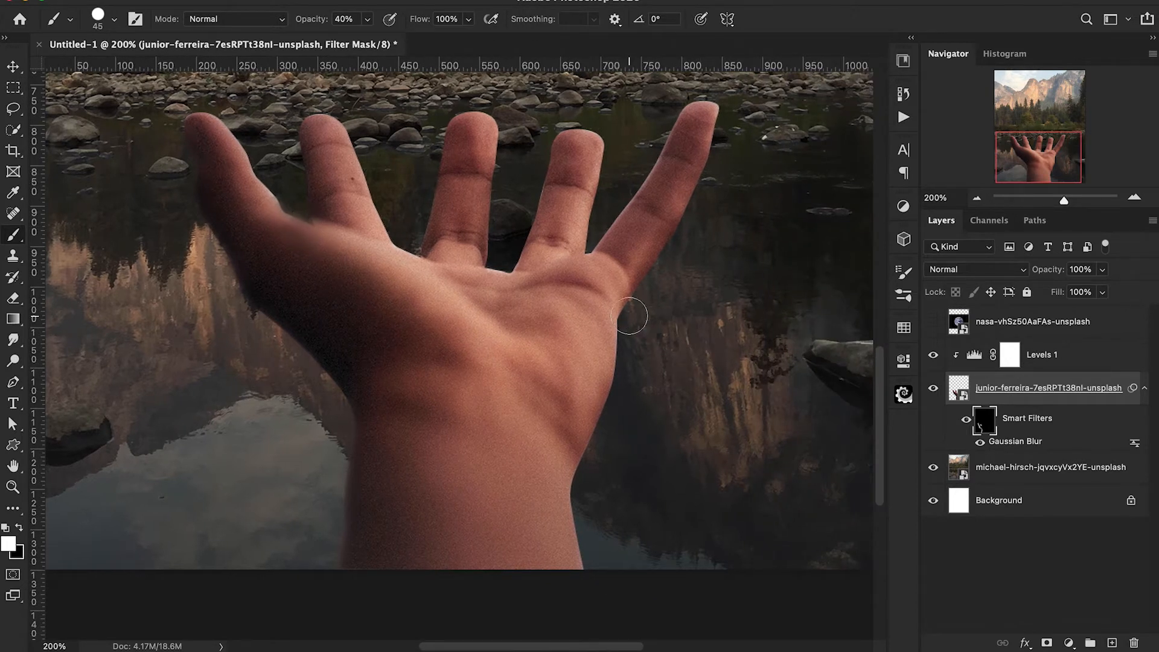
scroll(600, 465, down, 4)
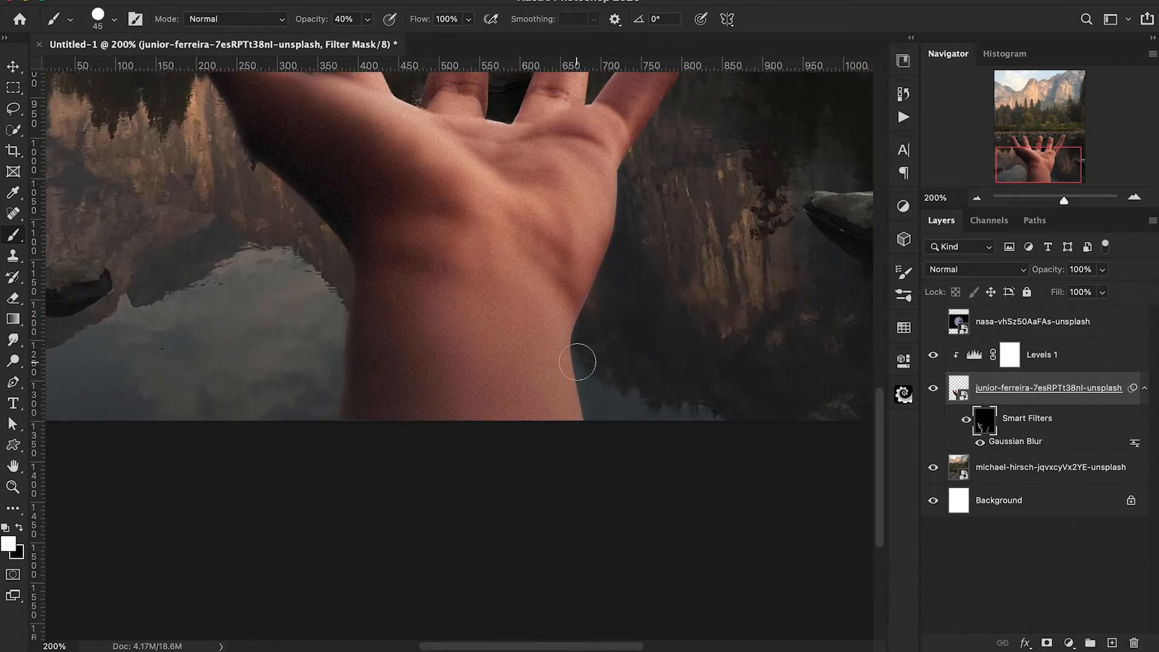
scroll(625, 312, up, 4)
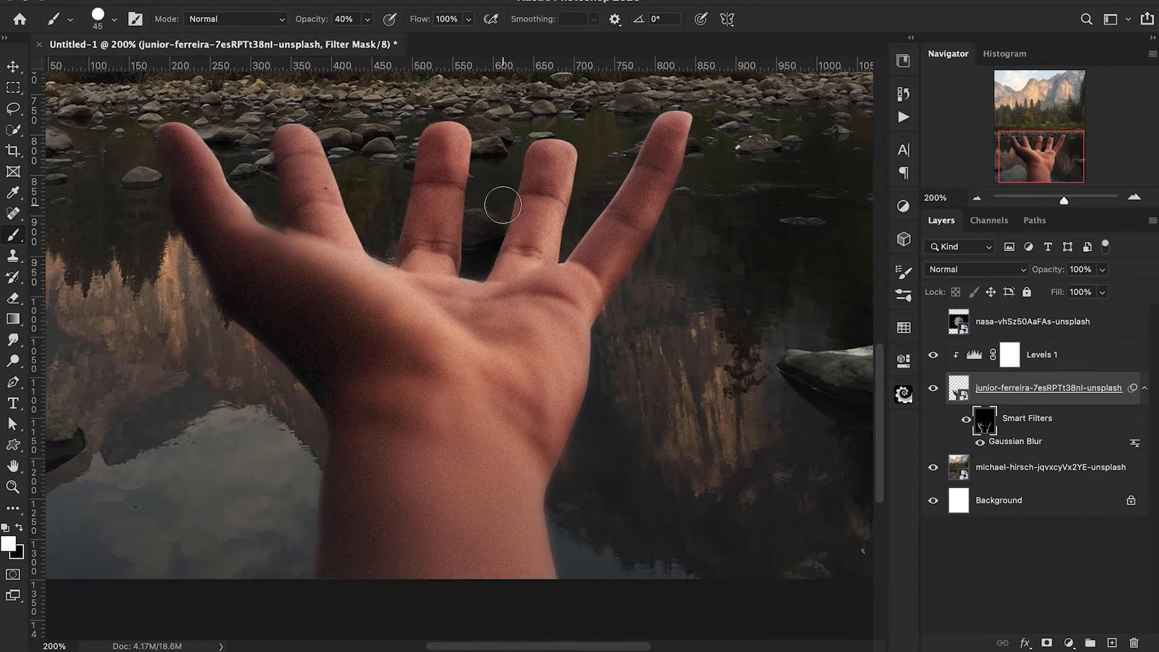
key(super+minus)
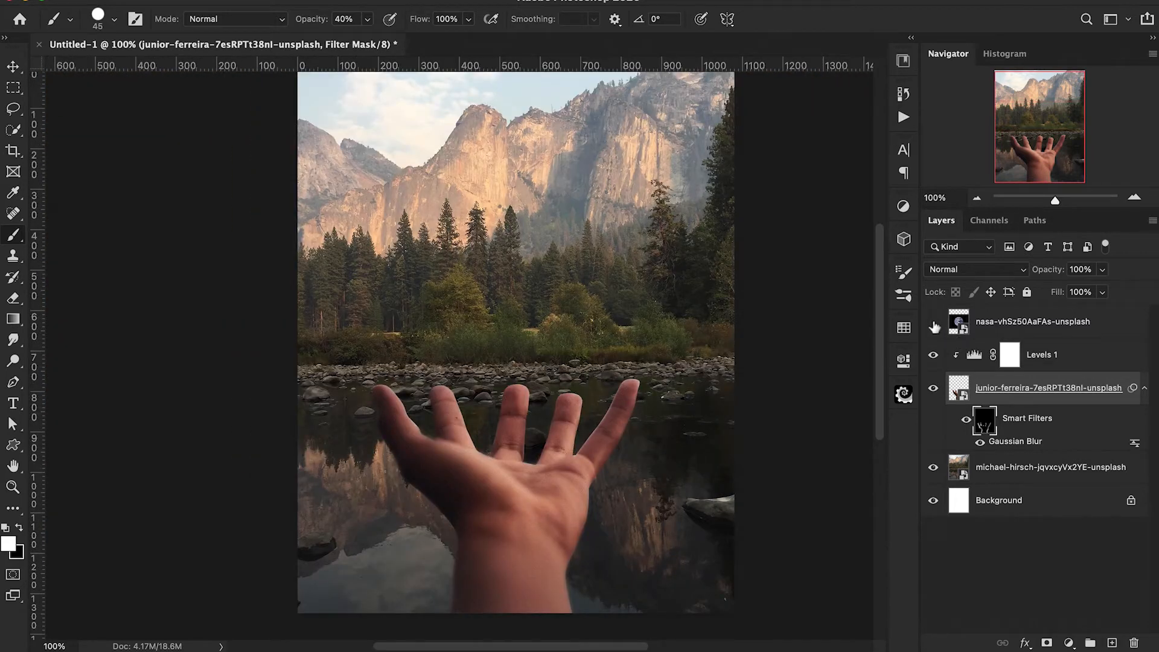
Isolate the Earth layer, select the globe and mask out its black surroundings, with the other layers shown again.
click(934, 326)
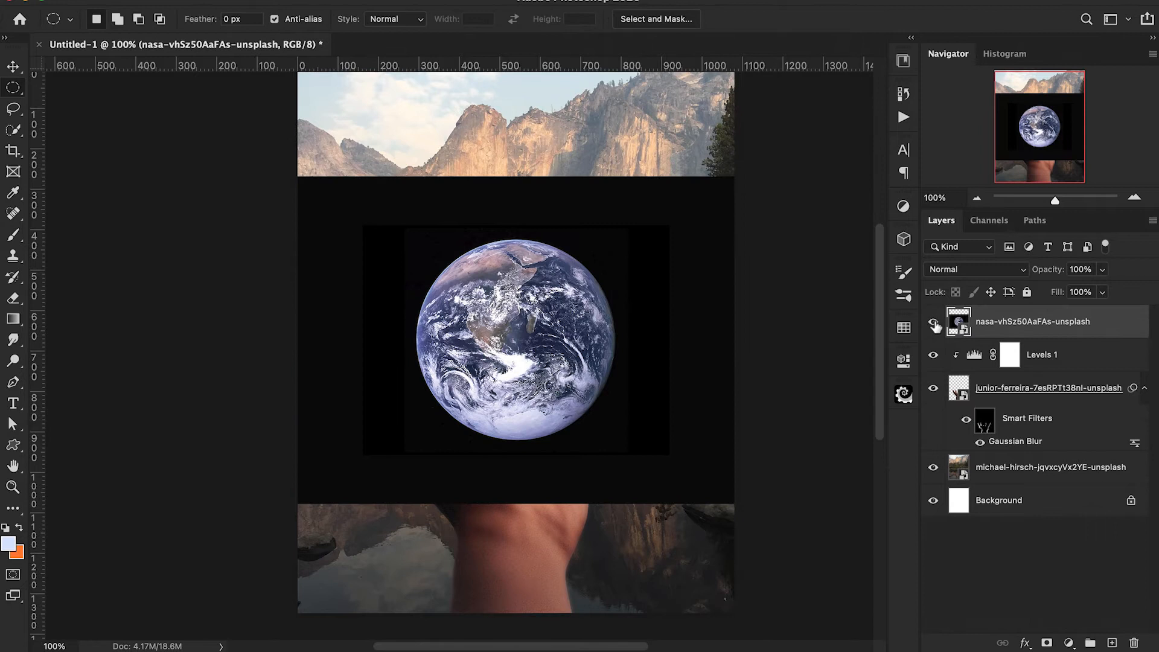
alt+click(935, 326)
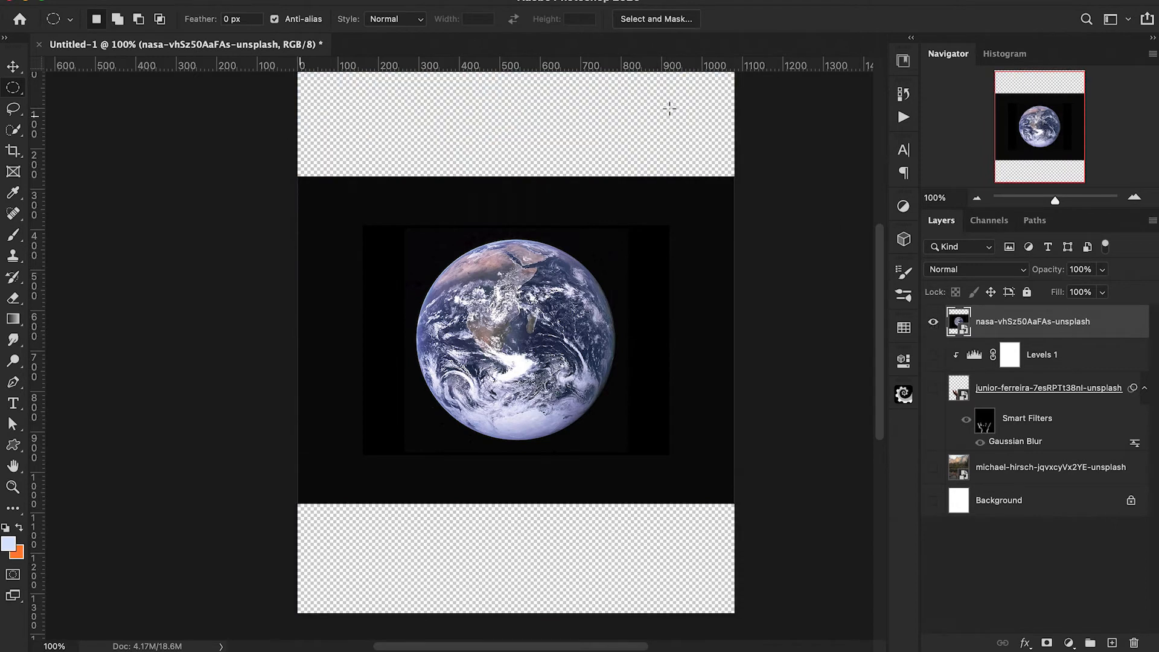
click(12, 128)
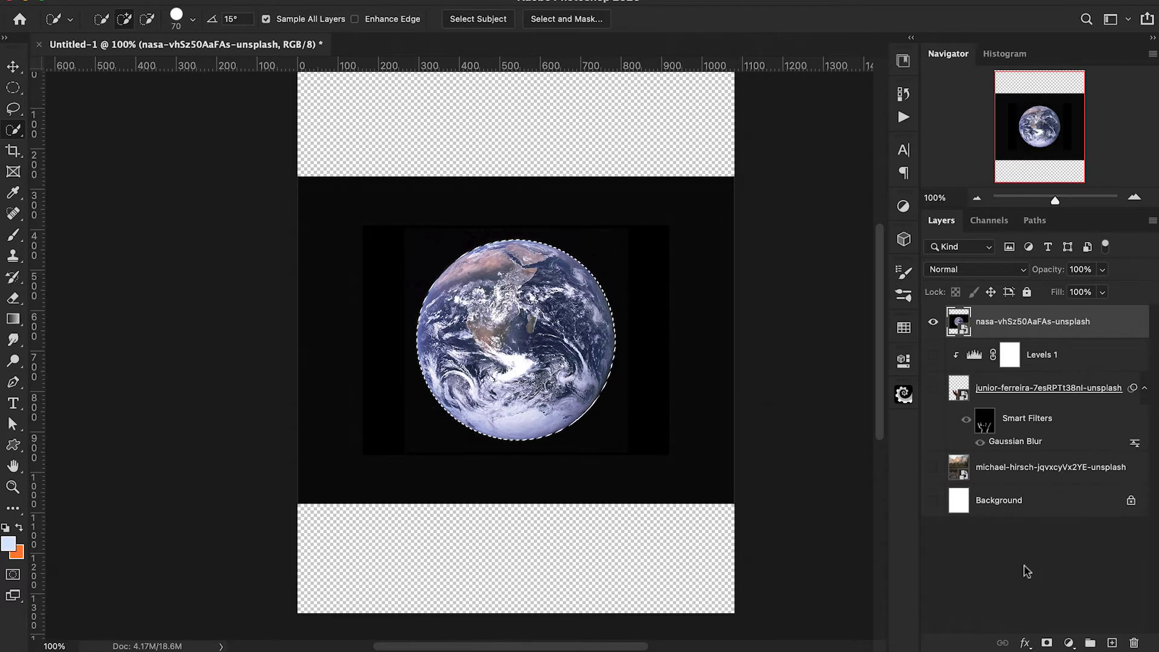
click(1047, 643)
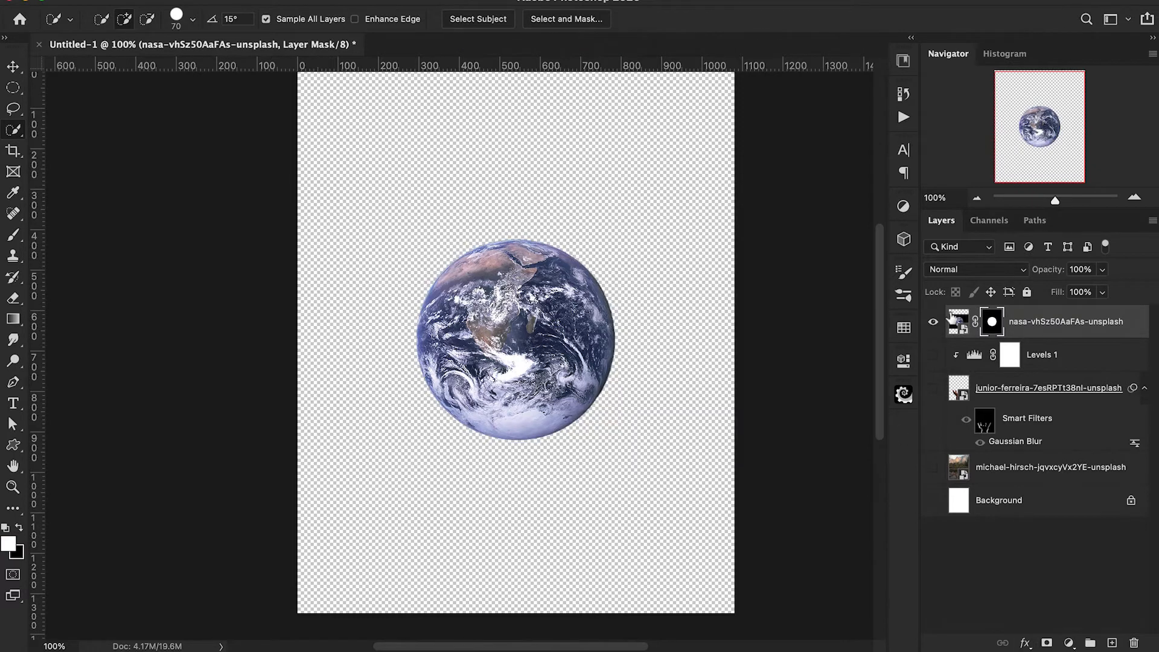
alt+click(933, 326)
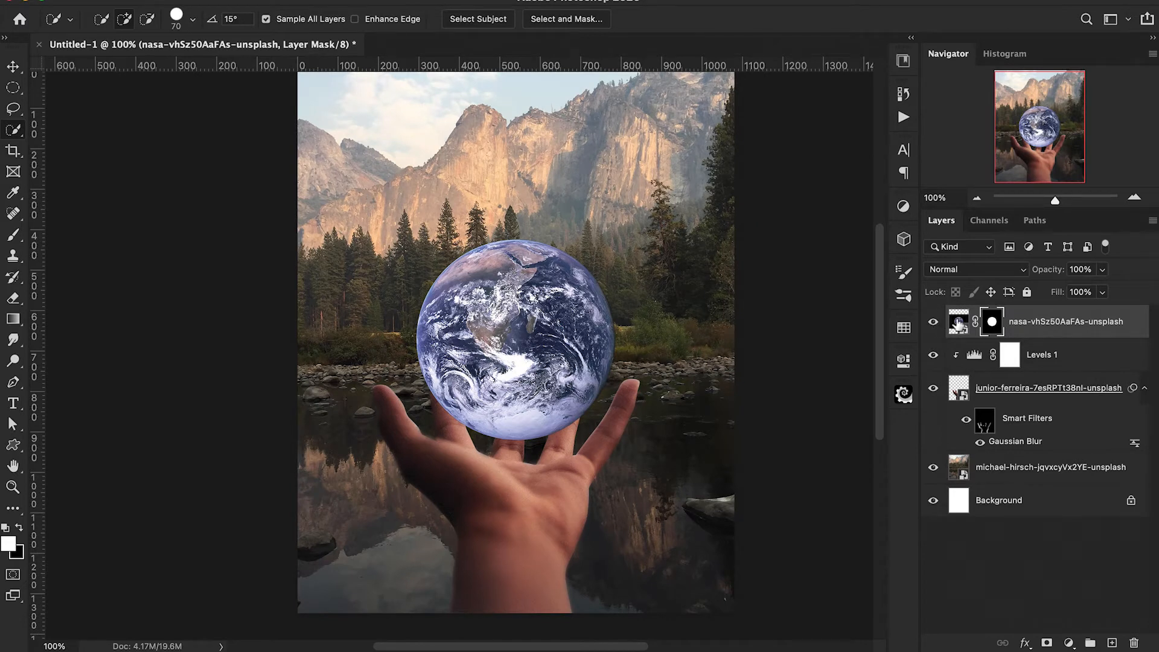
Move the masked Earth straight up so it floats above the open hand's fingertips.
click(959, 323)
key(ctrl+t)
drag(572, 360, 573, 264)
drag(571, 268, 570, 268)
key(Return)
key(w)
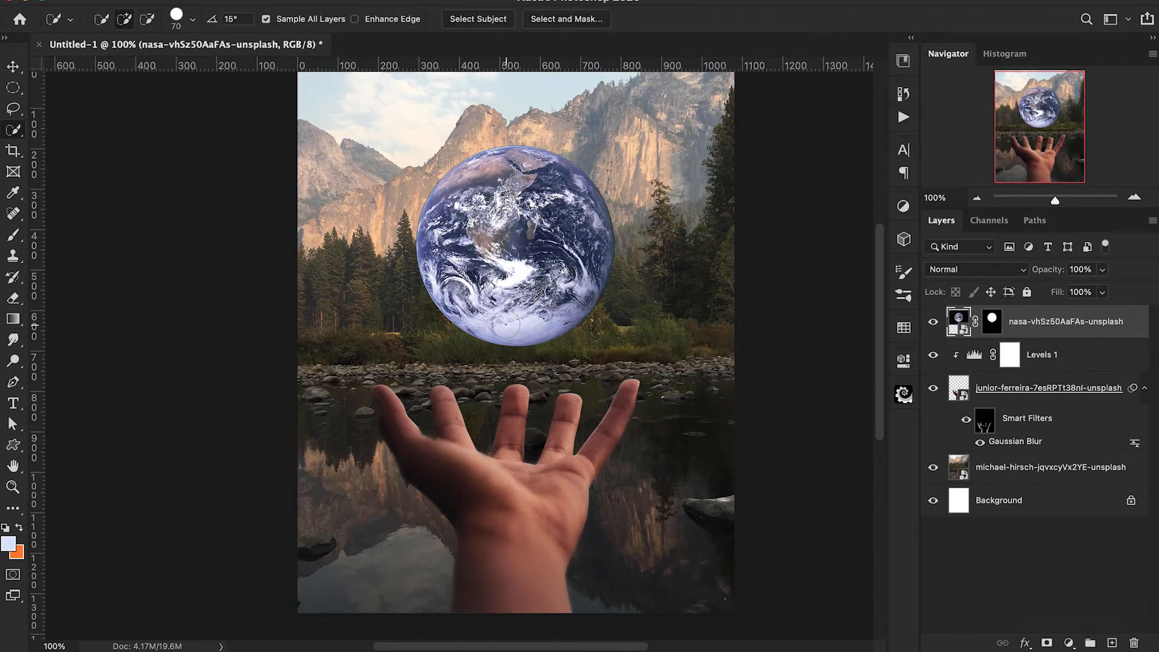
Rotate the Earth layer counterclockwise by about 11.7 degrees.
scroll(700, 299, right, 5)
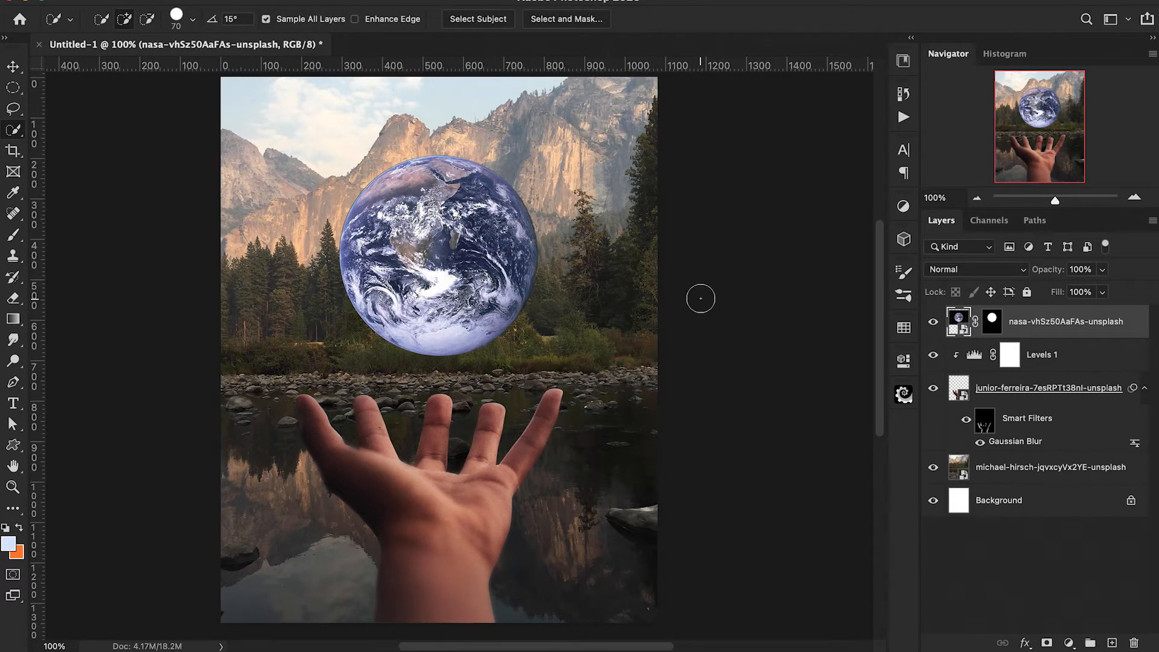
key(ctrl+t)
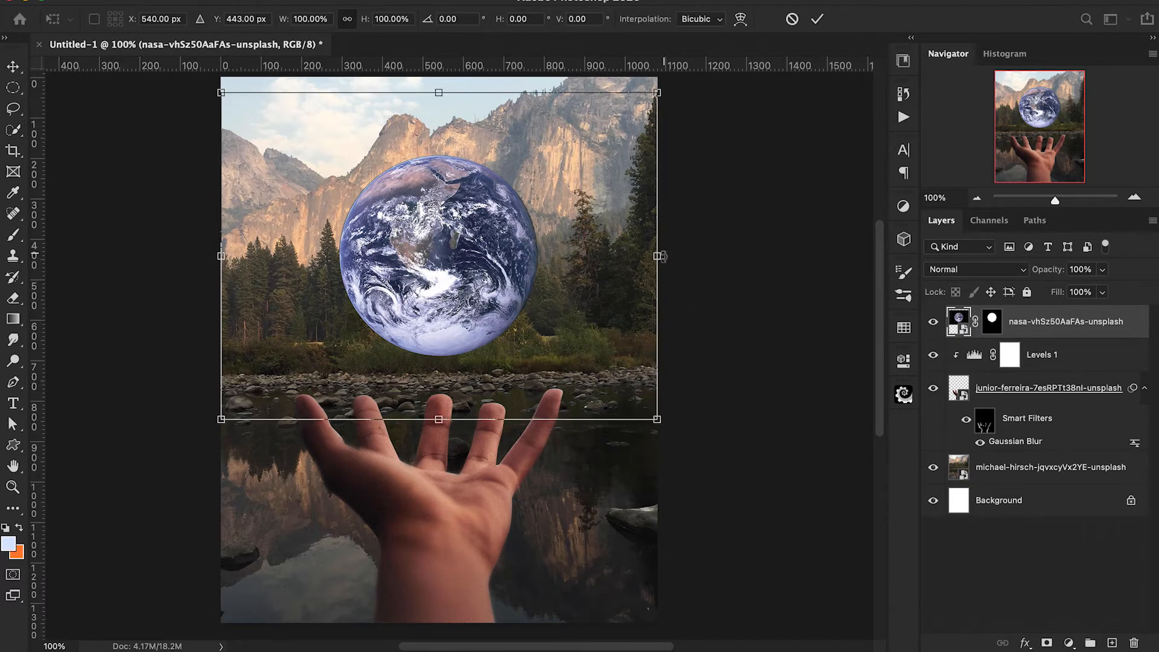
drag(725, 254, 701, 196)
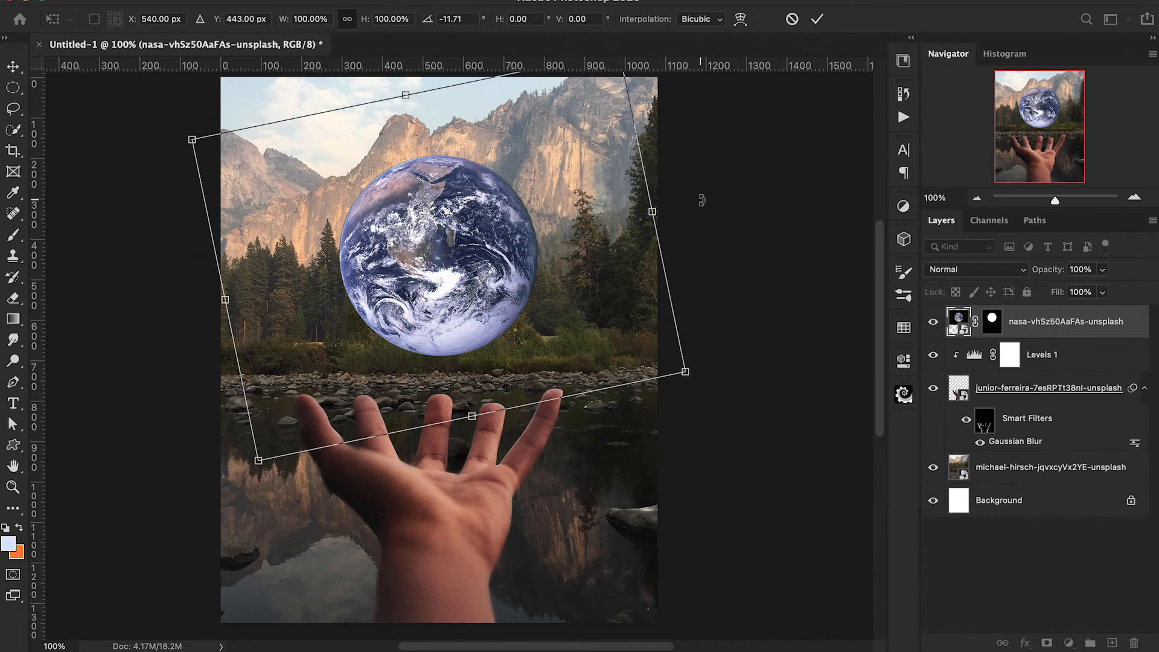
key(Return)
key(w)
scroll(751, 242, down, 2)
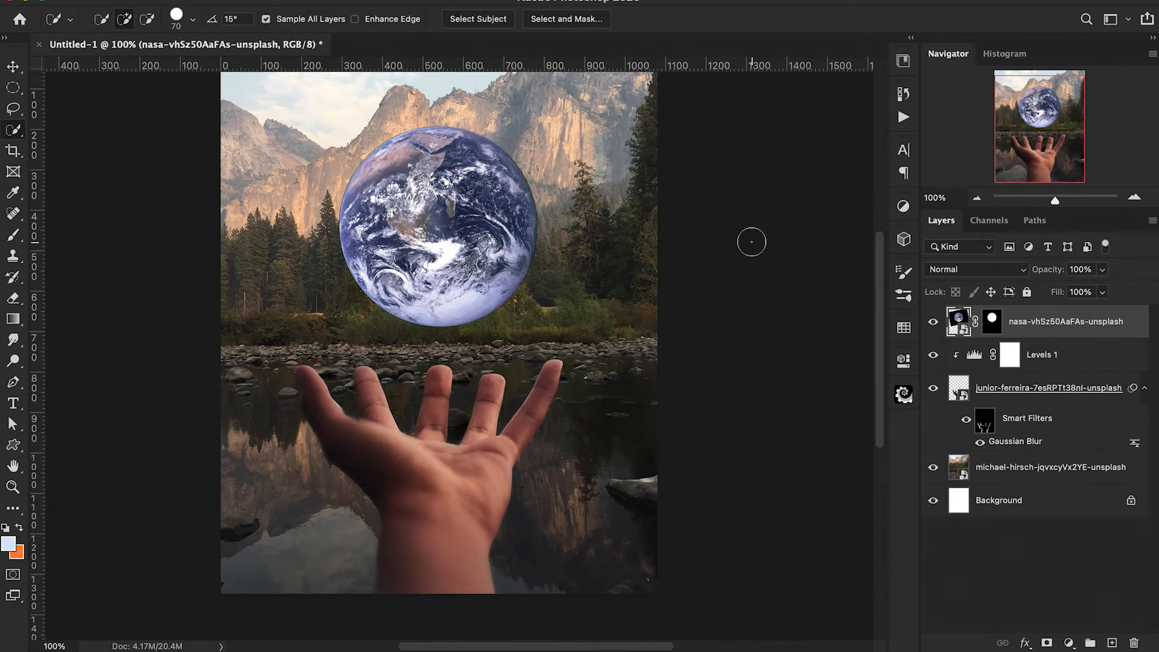
Rename the mountain lake image layer to BG.
double_click(996, 471)
text(BG)
key(Return)
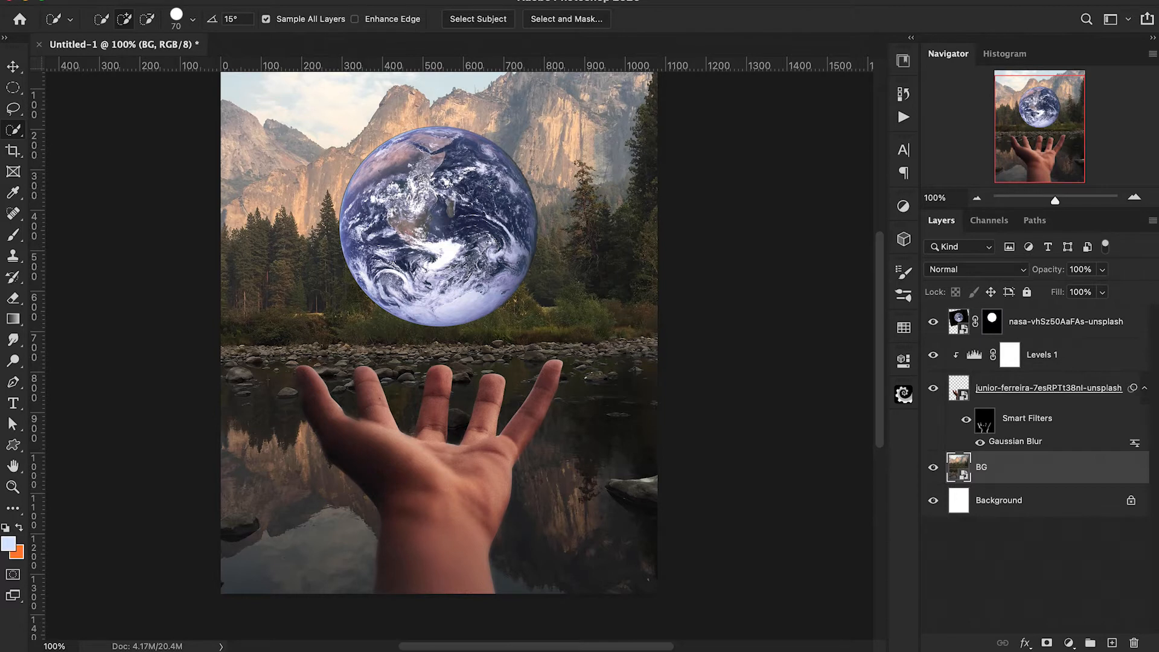
Apply a Gaussian Blur with a radius of 5 pixels to the BG layer.
click(376, 1)
mouse_move(396, 159)
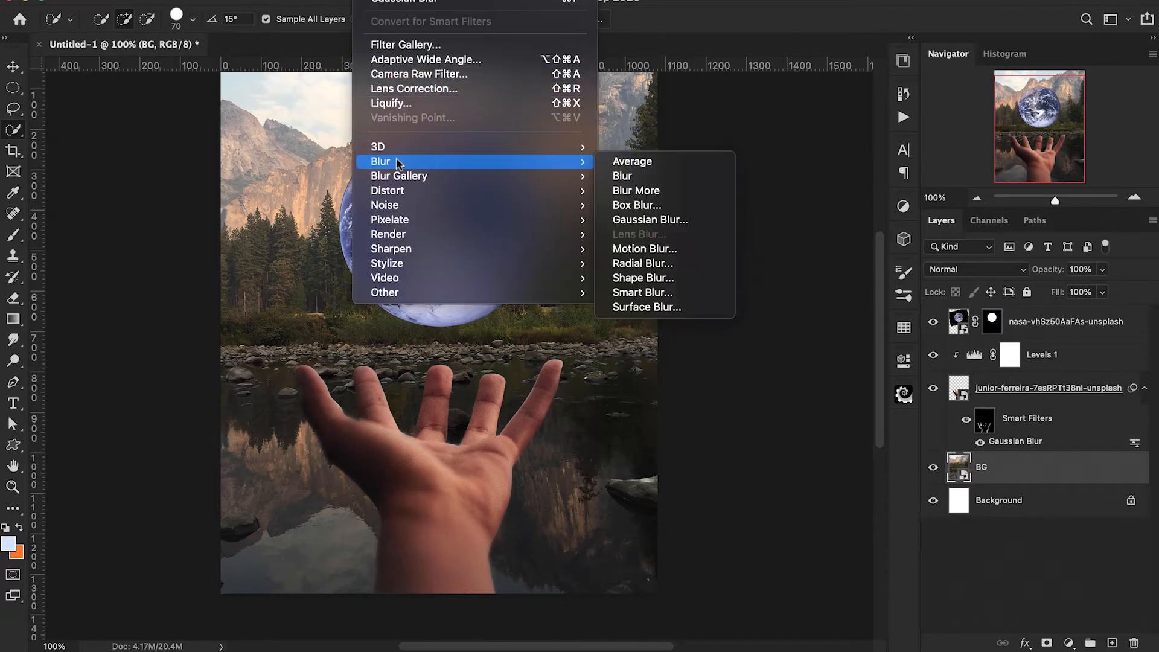
click(673, 220)
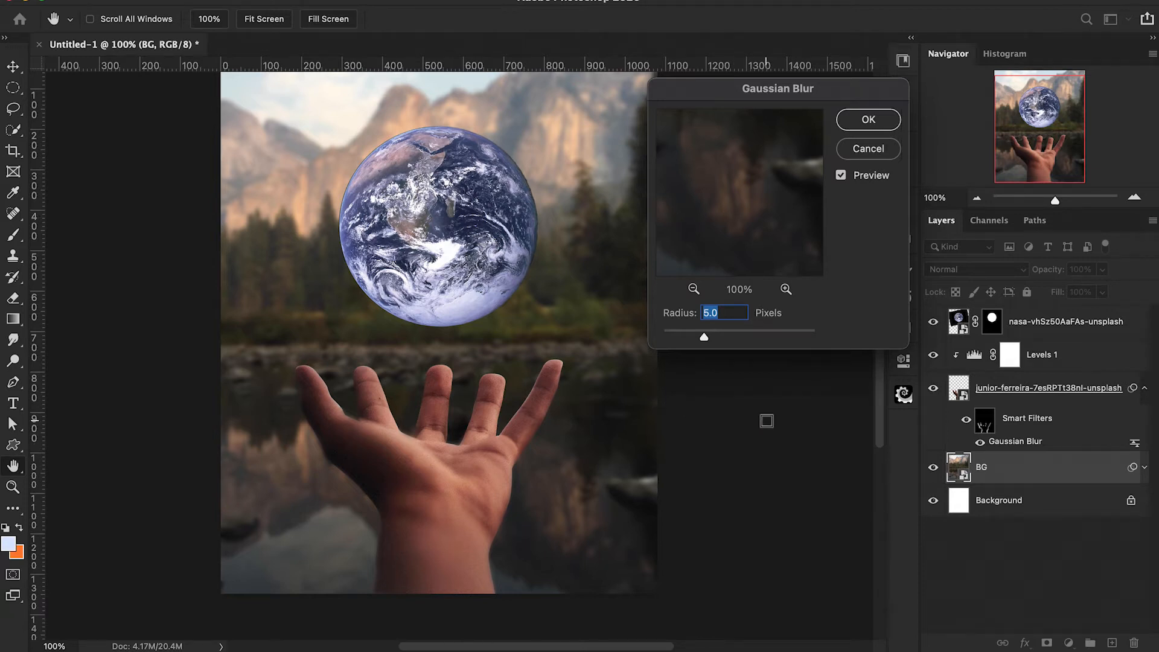
click(869, 119)
key(w)
scroll(777, 341, up, 1)
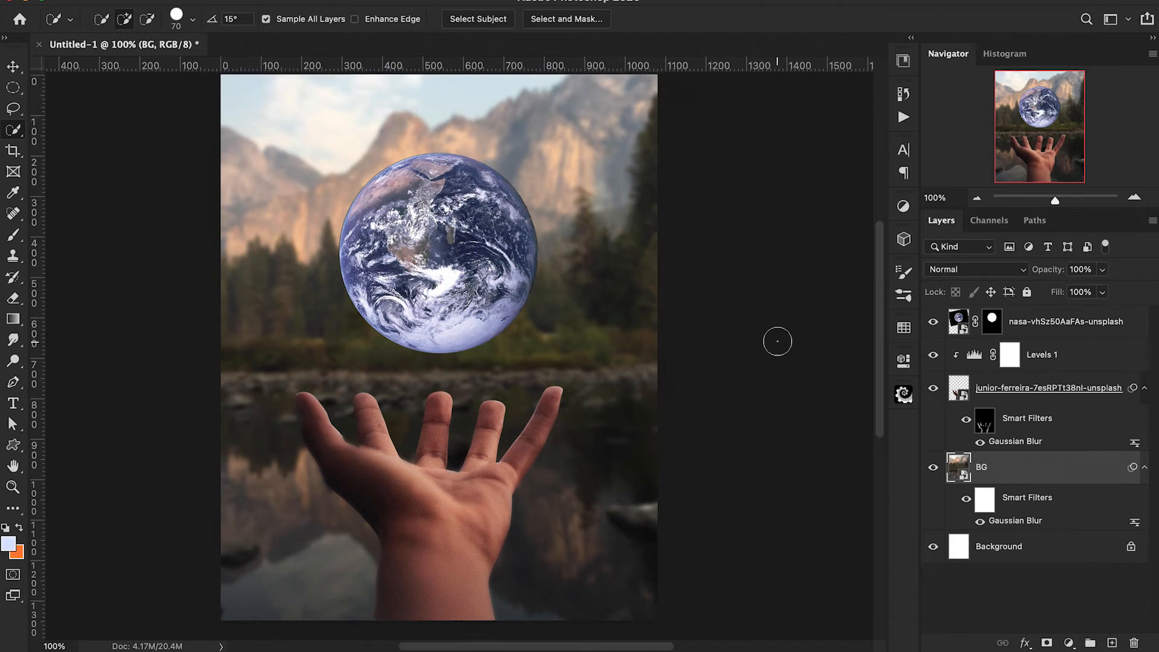
scroll(778, 341, up, 1)
scroll(777, 341, left, 1)
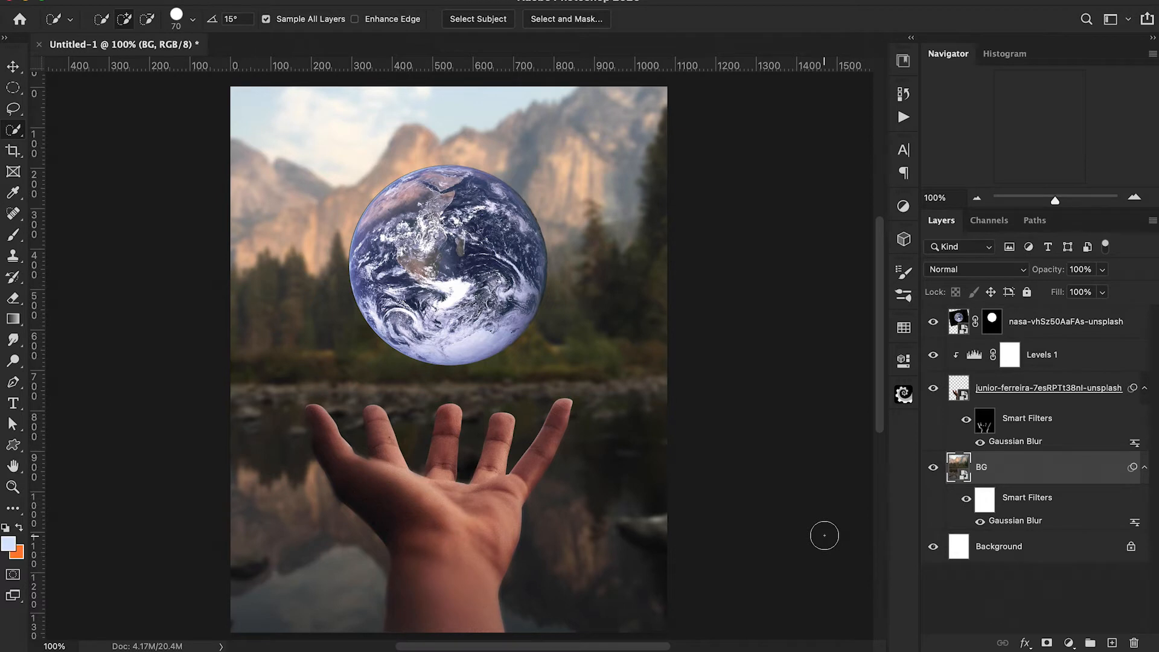
Add an Exposure adjustment clipped to the BG layer and set its exposure to -3.25.
click(1069, 643)
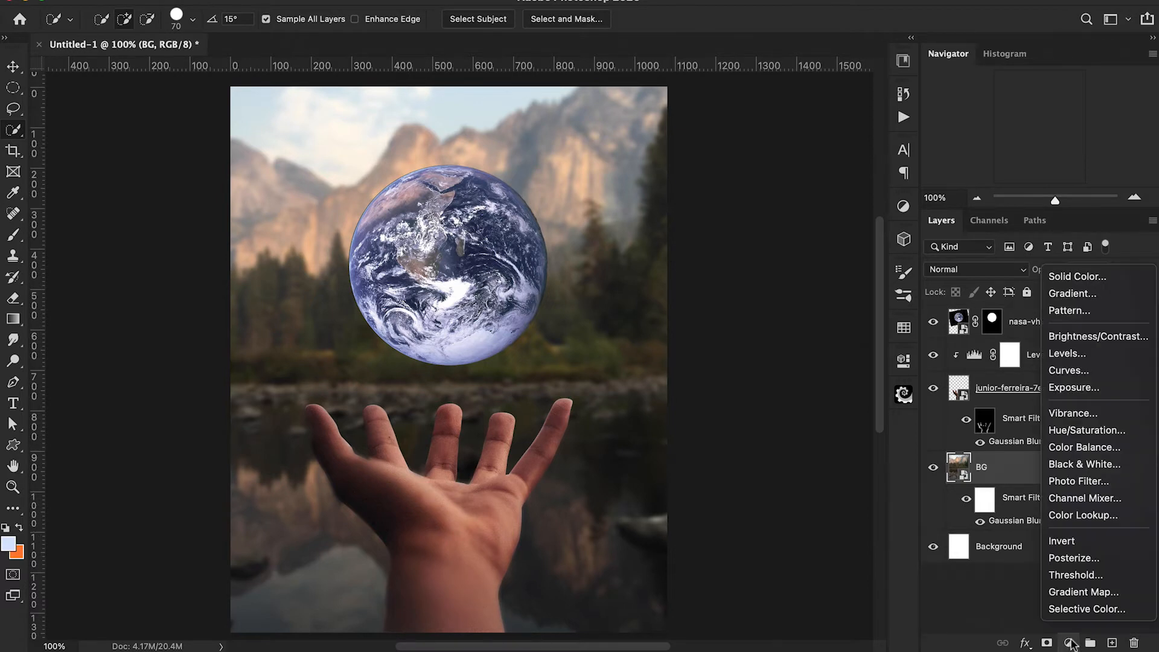
click(1074, 387)
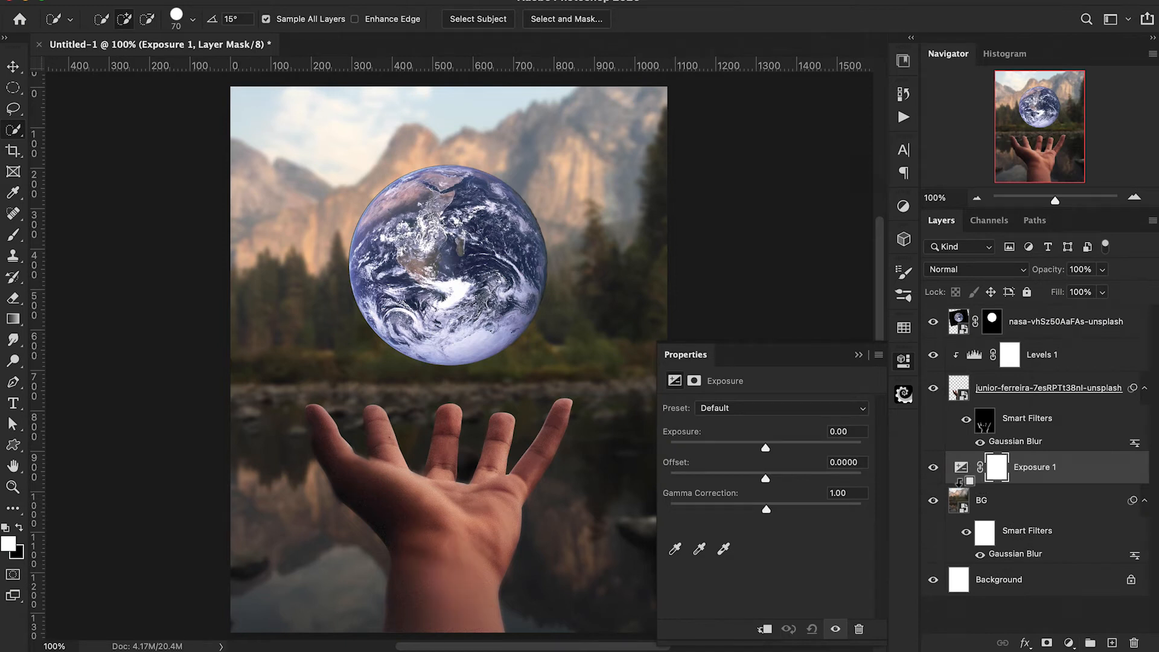
alt+click(960, 486)
drag(763, 450, 719, 452)
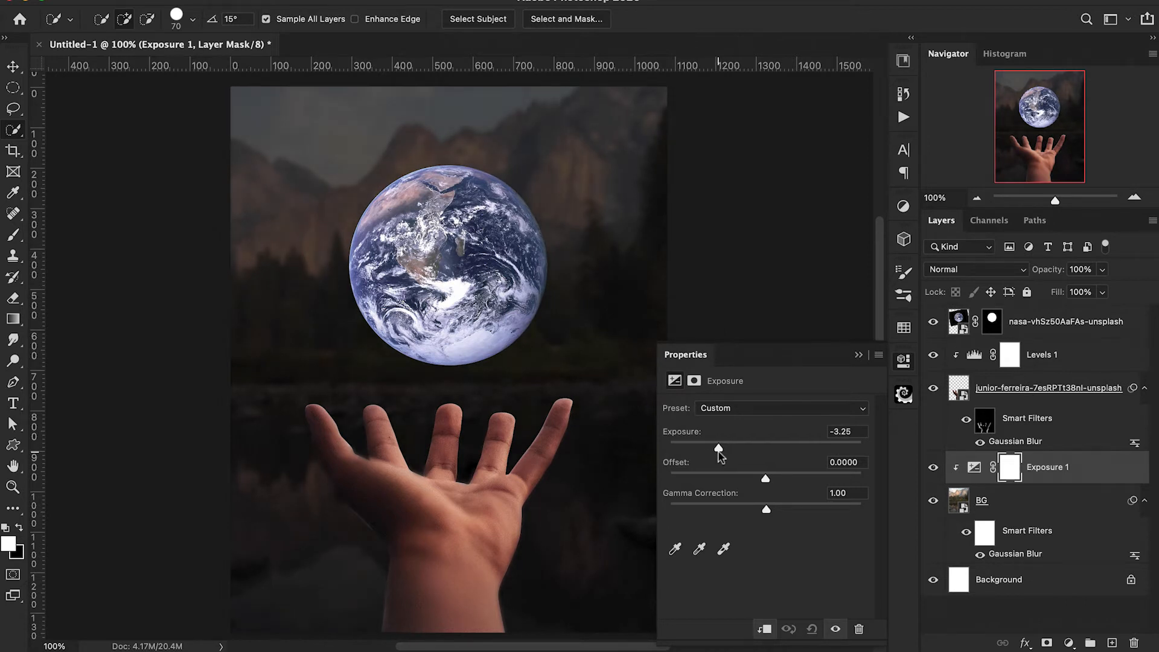
click(859, 355)
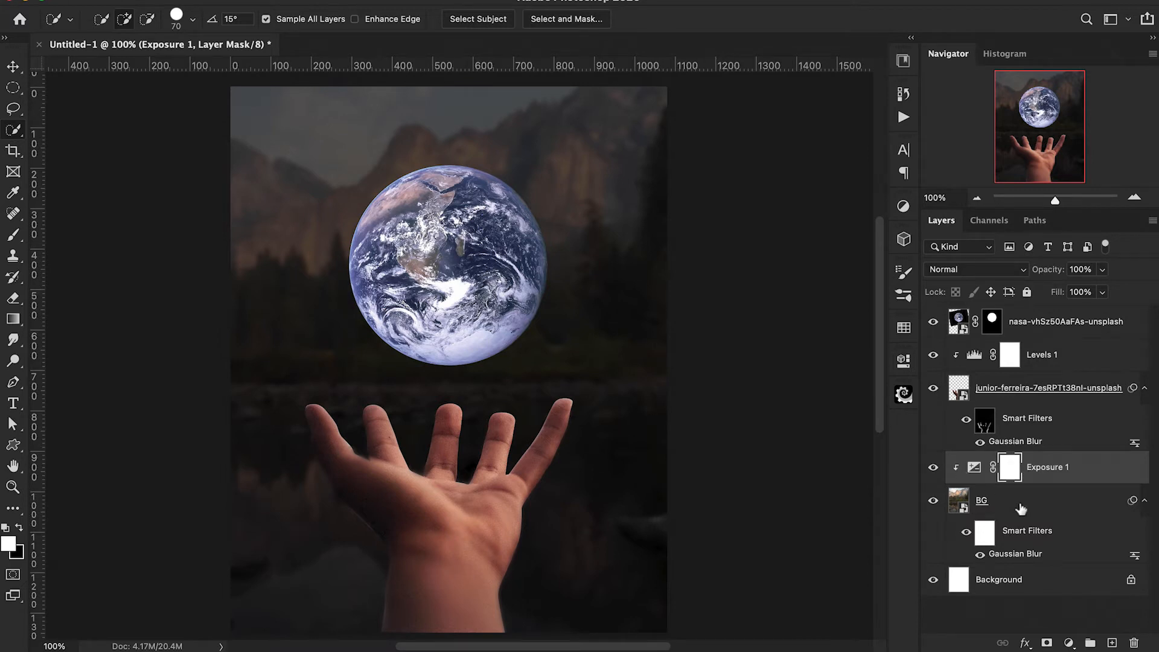
Add a Levels adjustment clipped to the BG layer and lower its white output level to darken the background.
click(1069, 643)
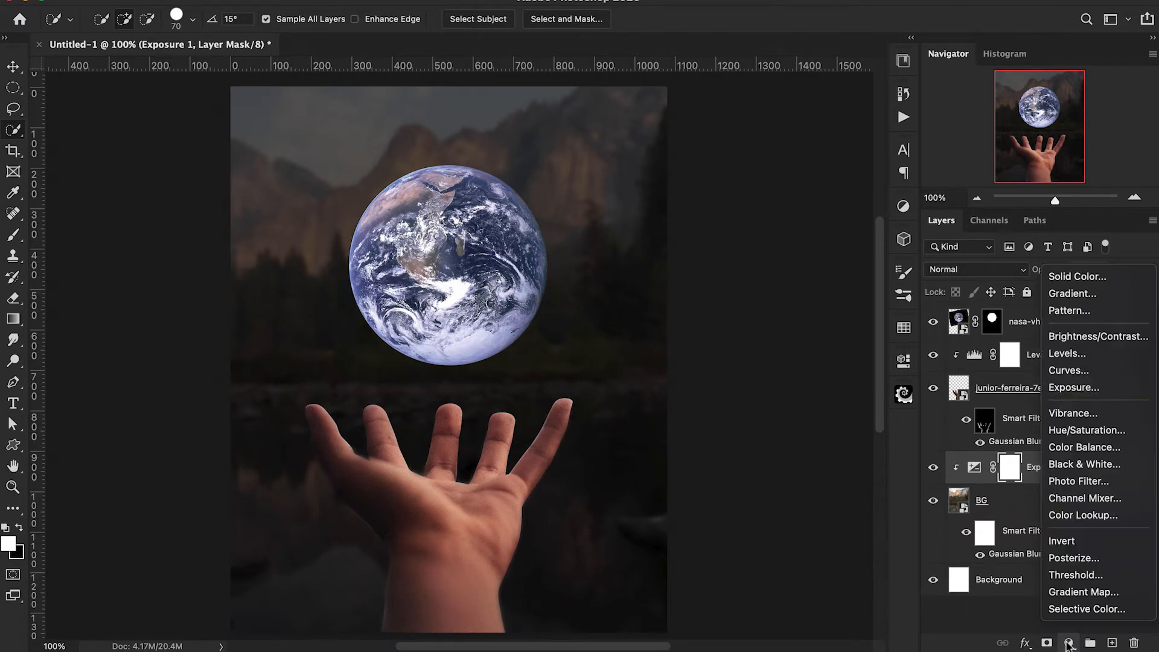
click(1063, 355)
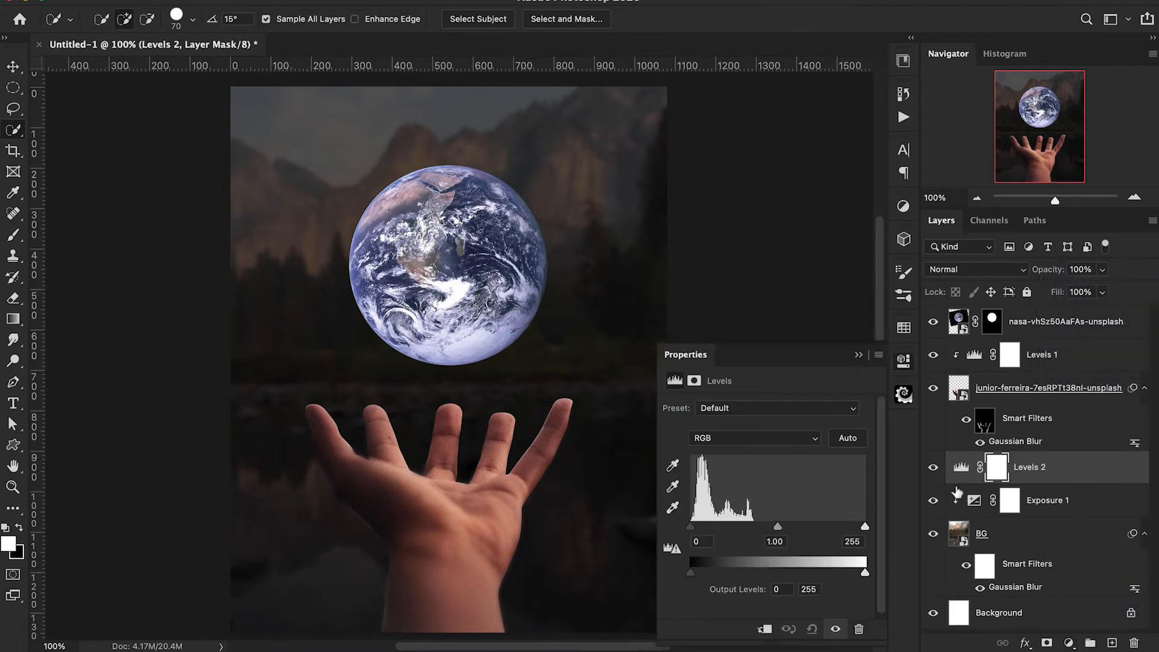
alt+click(959, 490)
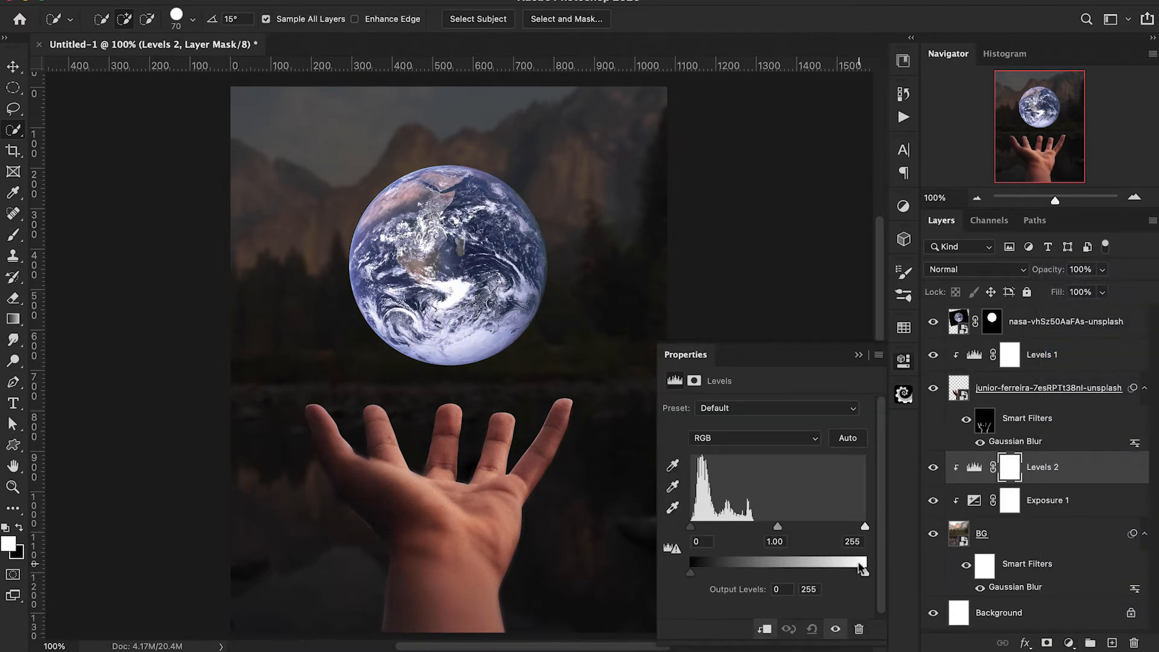
drag(866, 576, 814, 572)
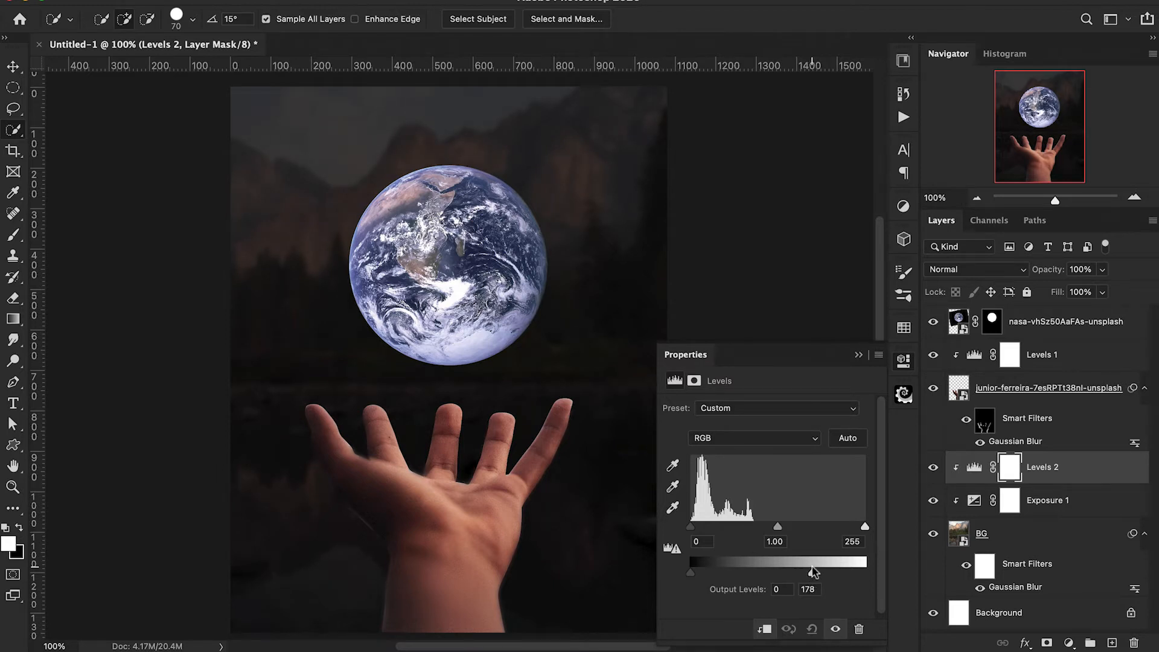
drag(814, 572, 824, 578)
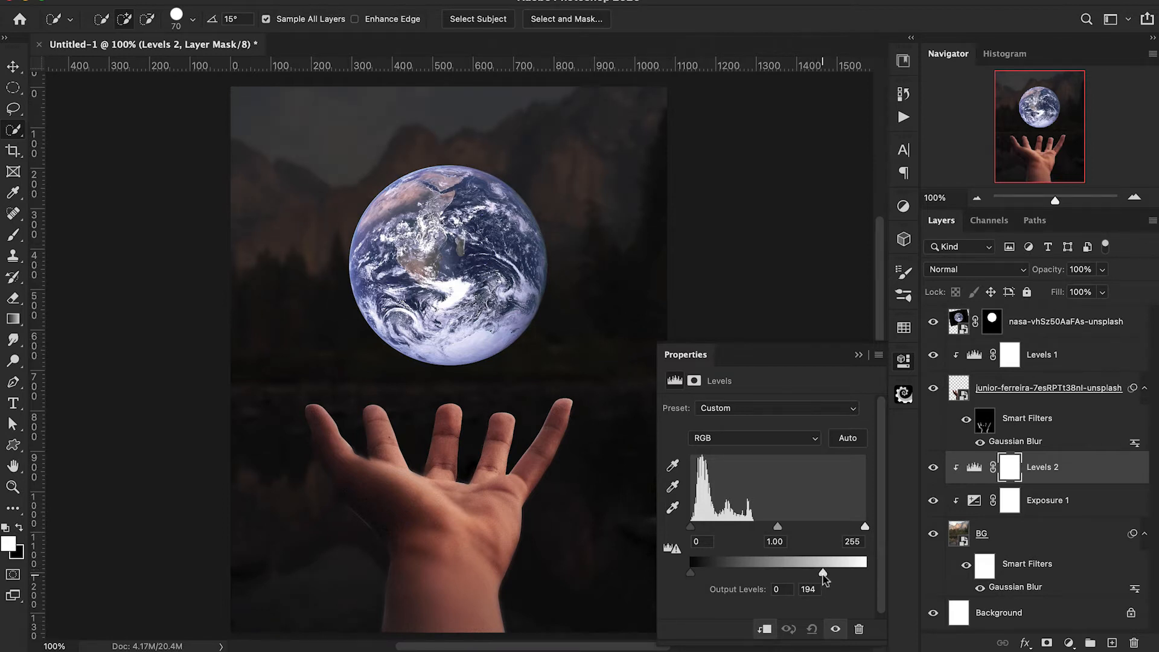
click(858, 355)
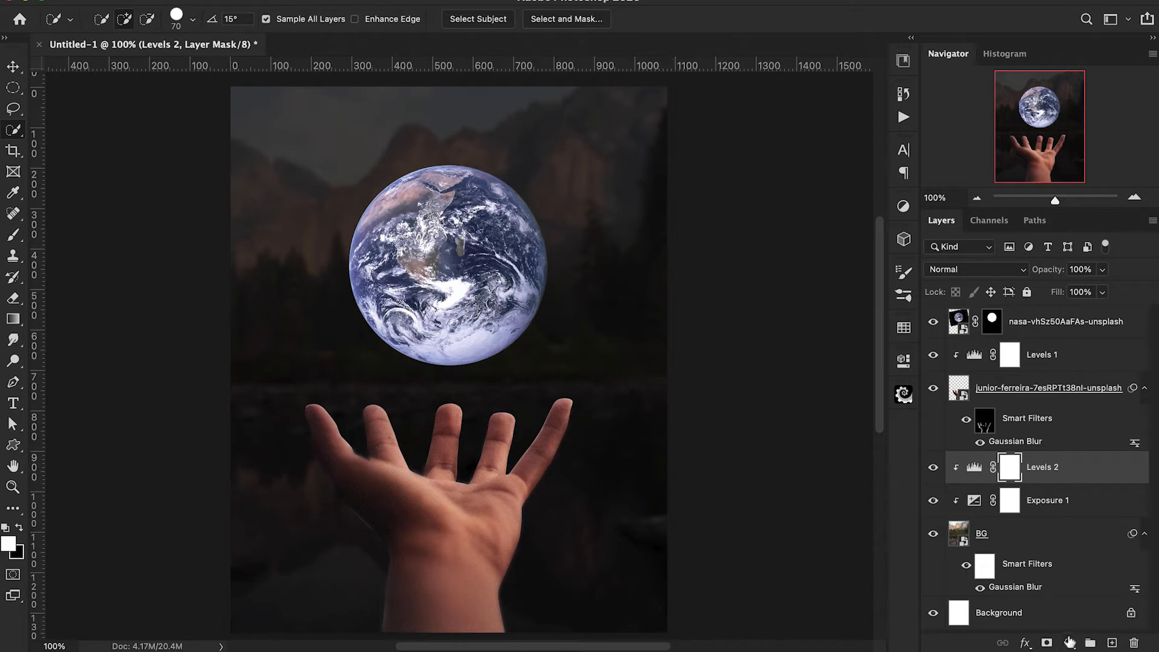
Add a Color Balance adjustment clipped to BG, shifting midtones towards blue and setting highlights to Cyan/Red -2 and Yellow/Blue +8.
click(1070, 642)
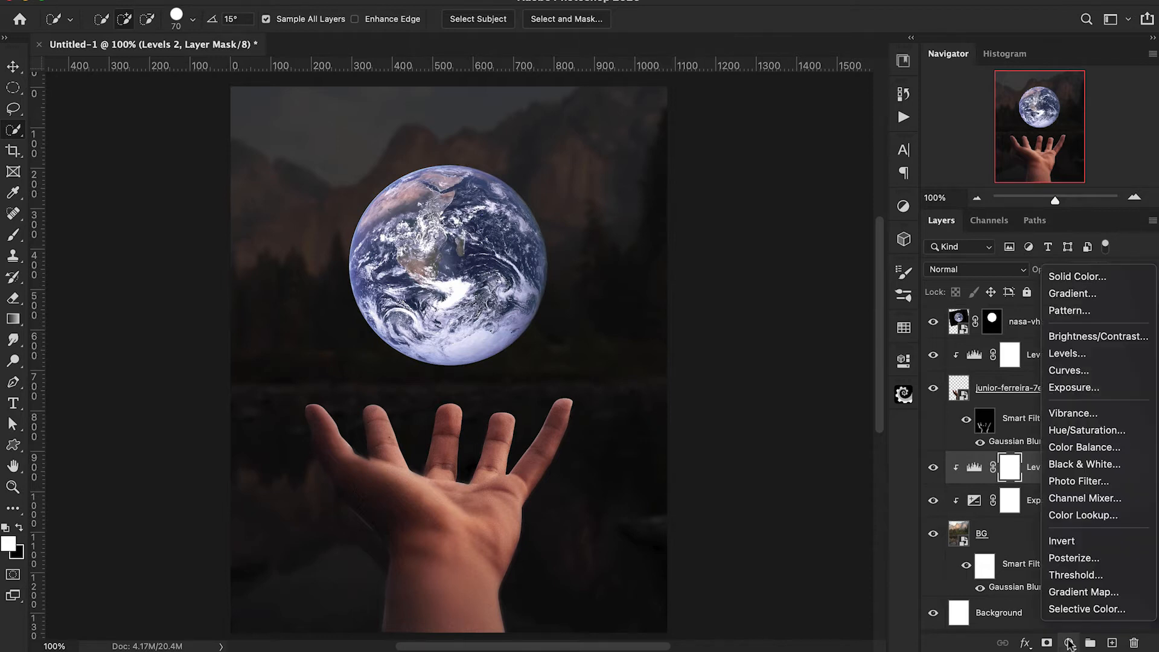
click(1063, 448)
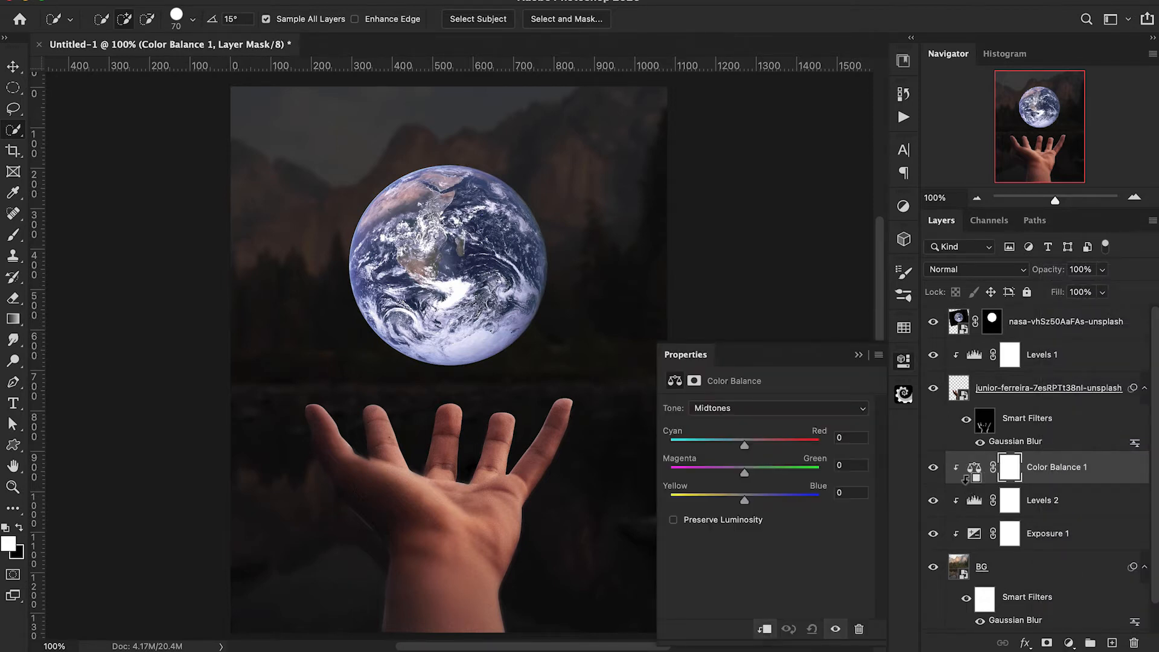
drag(745, 501, 750, 501)
click(741, 409)
click(741, 395)
click(743, 409)
click(742, 446)
drag(745, 447, 742, 447)
drag(745, 500, 749, 500)
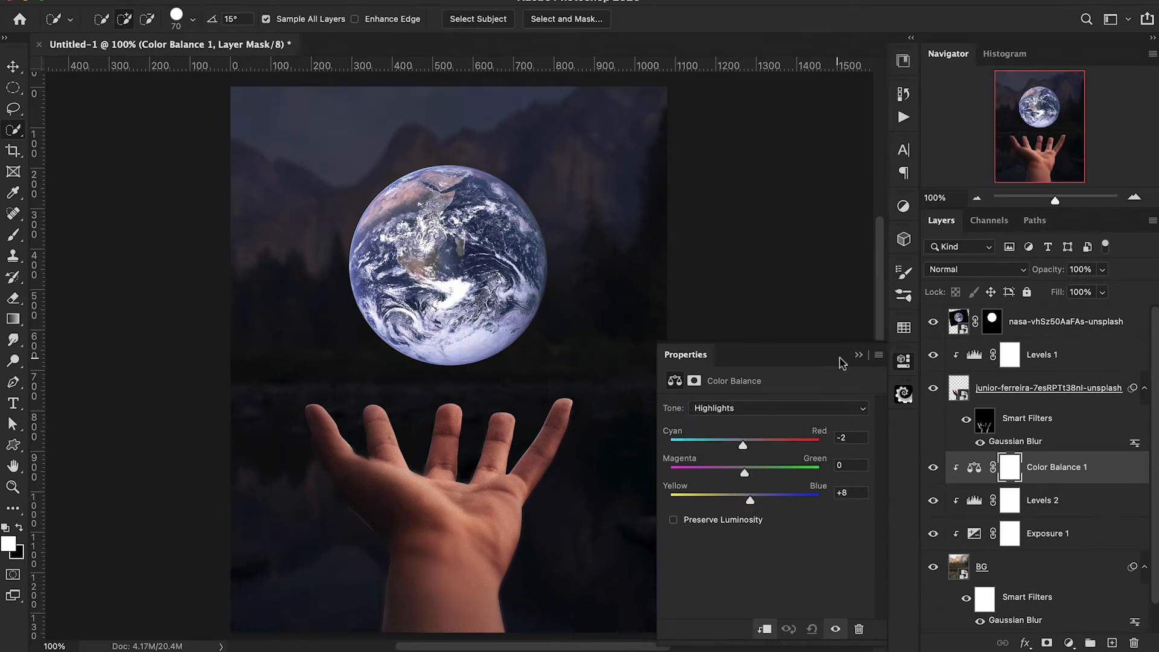
click(859, 355)
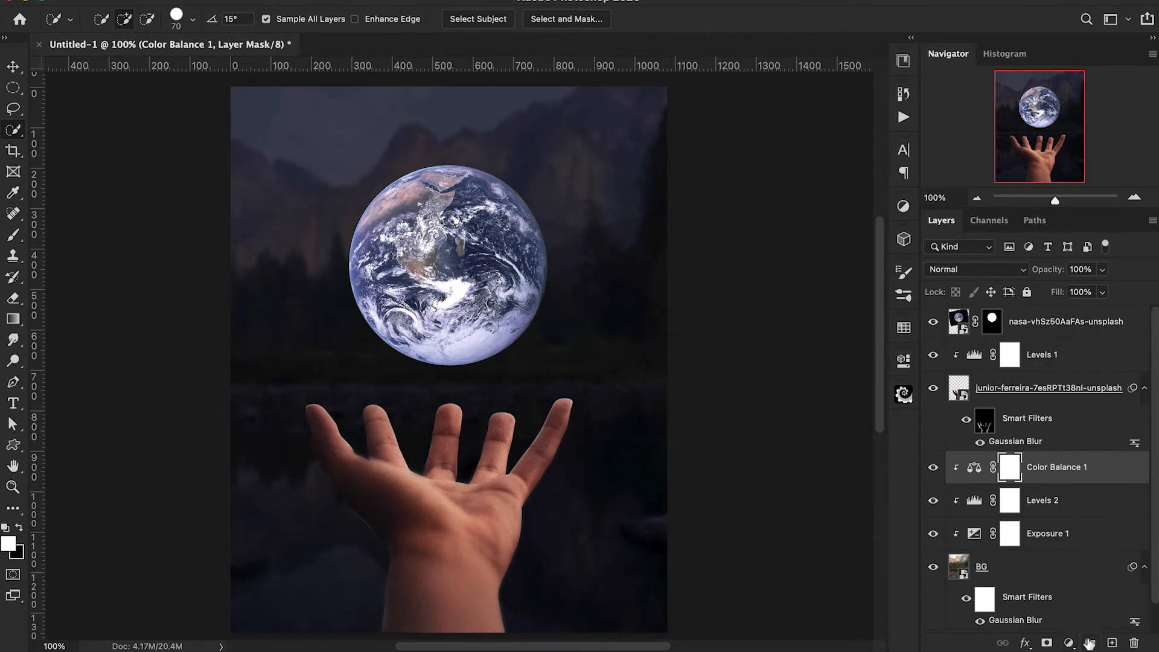
Create an empty layer directly below the hand and sample a near-black foreground colour from the lake's right edge.
click(1111, 644)
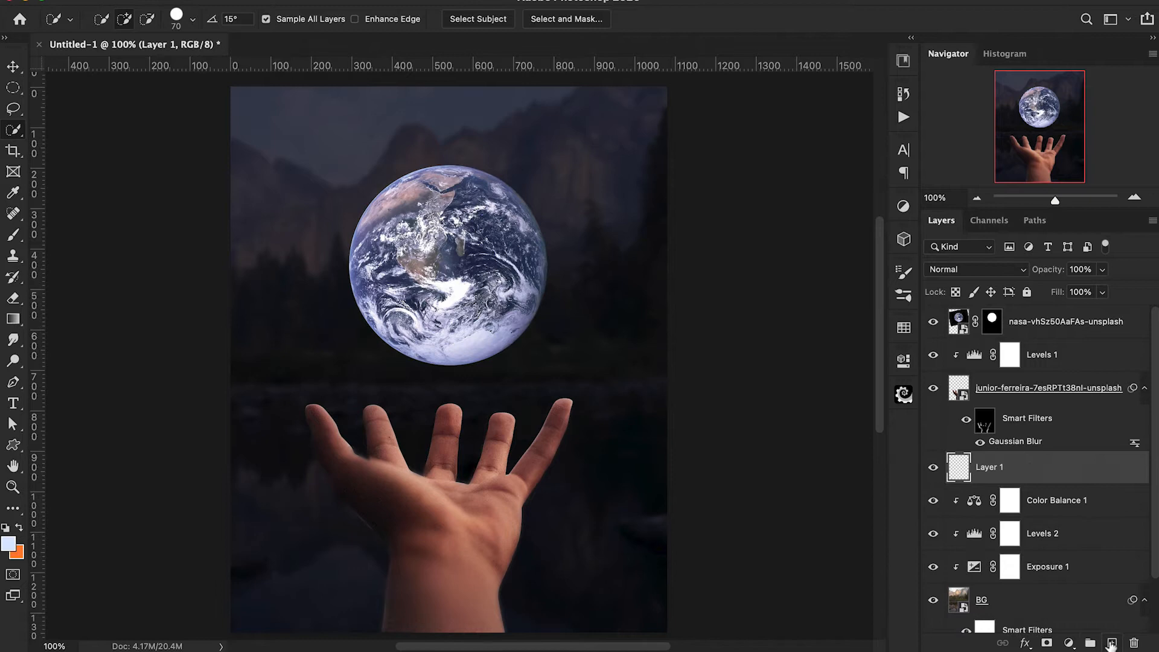
key(b)
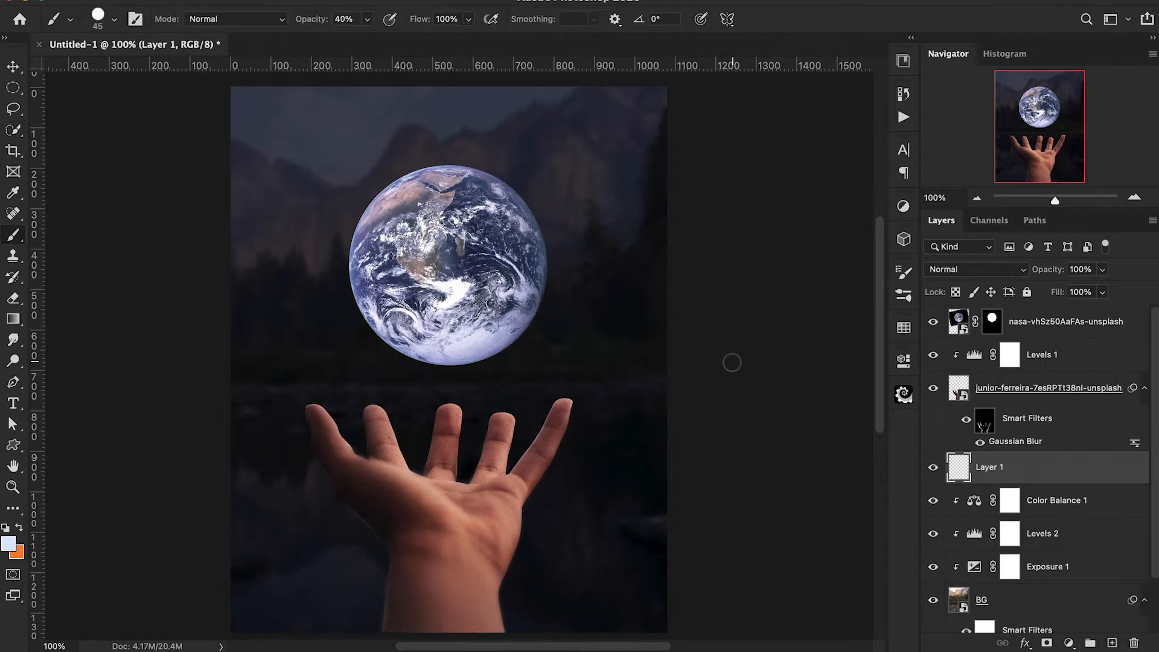
key(i)
click(666, 433)
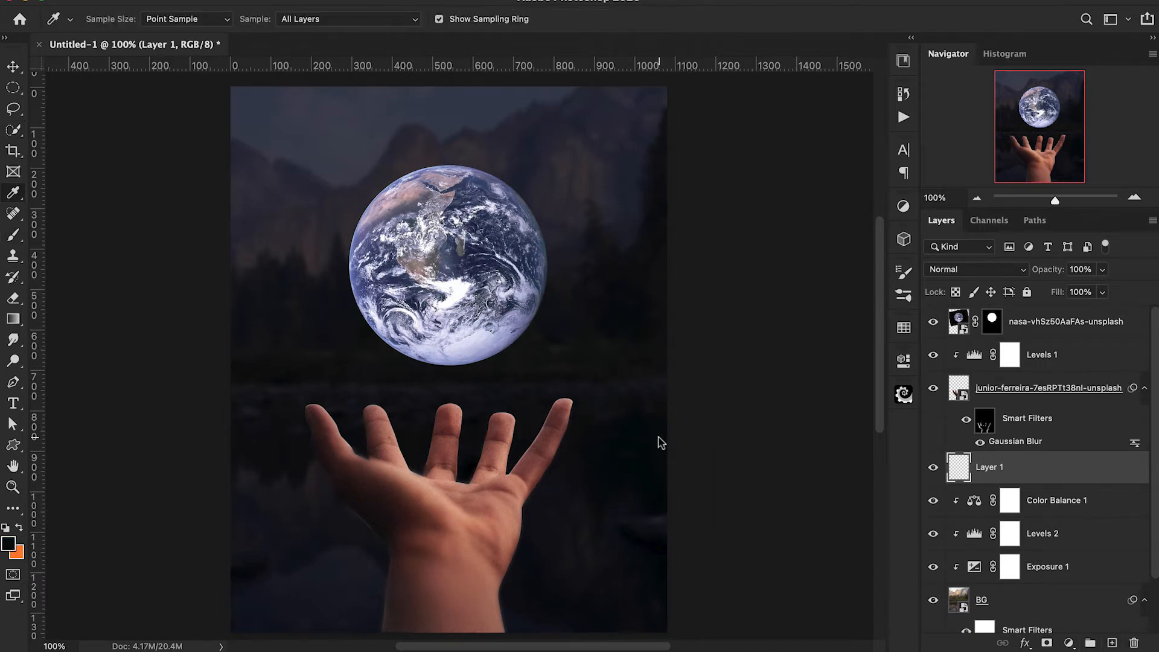
Paint the sampled dark colour over the mountains and sky around the Earth with a soft 600 px brush at 20% opacity.
key(b)
key(bracketright)
key(bracketright)
key(bracketright)
key(bracketright)
key(bracketright)
key(bracketright)
key(bracketright)
key(bracketright)
key(bracketright)
key(bracketright)
key(bracketright)
key(bracketright)
key(bracketright)
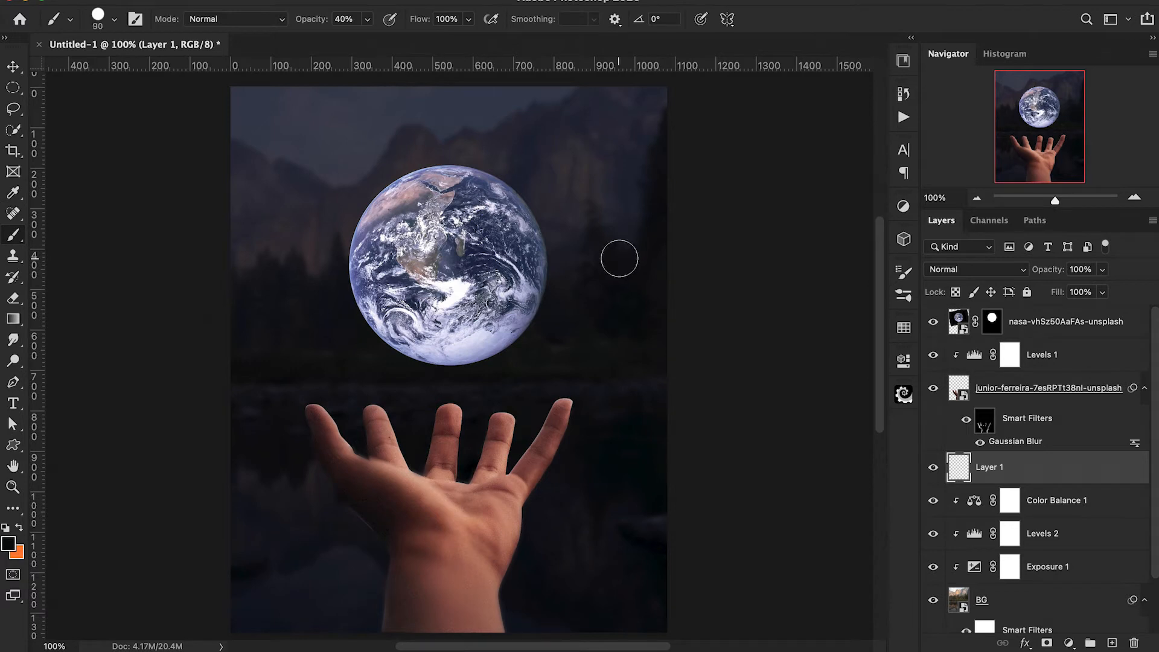
key(bracketright)
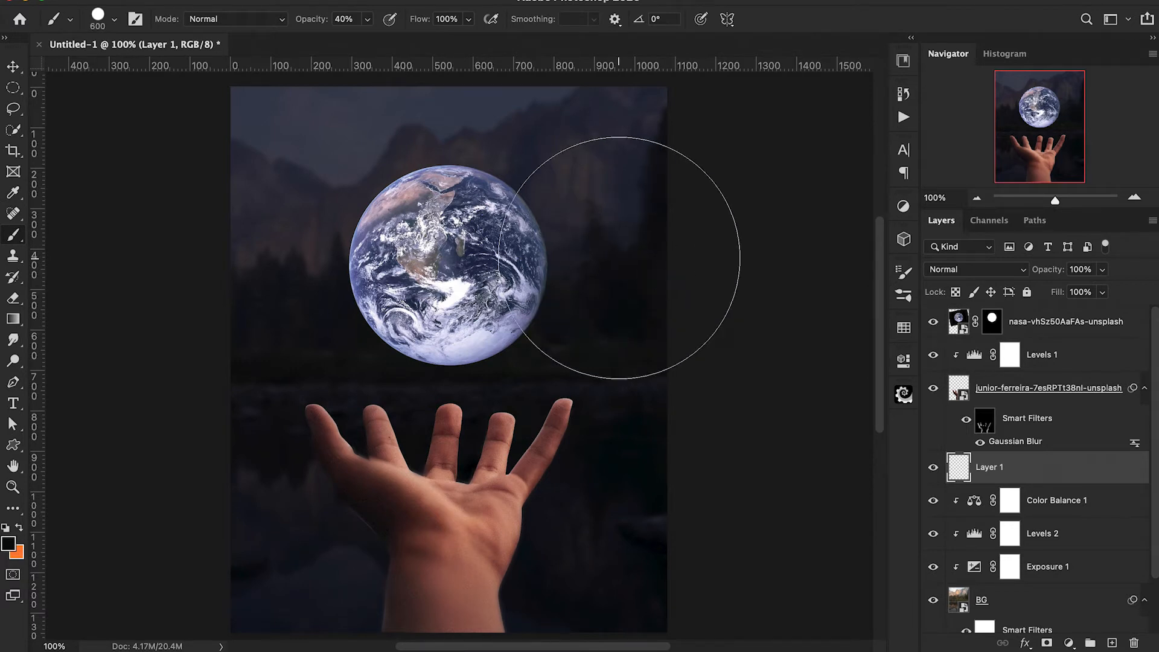
click(102, 17)
double_click(91, 200)
key(2)
mouse_move(323, 241)
mouse_down()
mouse_move(256, 219)
mouse_move(417, 154)
mouse_move(649, 166)
mouse_move(557, 161)
mouse_move(297, 200)
mouse_move(245, 249)
mouse_move(192, 250)
mouse_move(401, 170)
mouse_move(767, 133)
mouse_move(697, 204)
mouse_move(695, 233)
mouse_move(652, 201)
mouse_move(242, 233)
mouse_up()
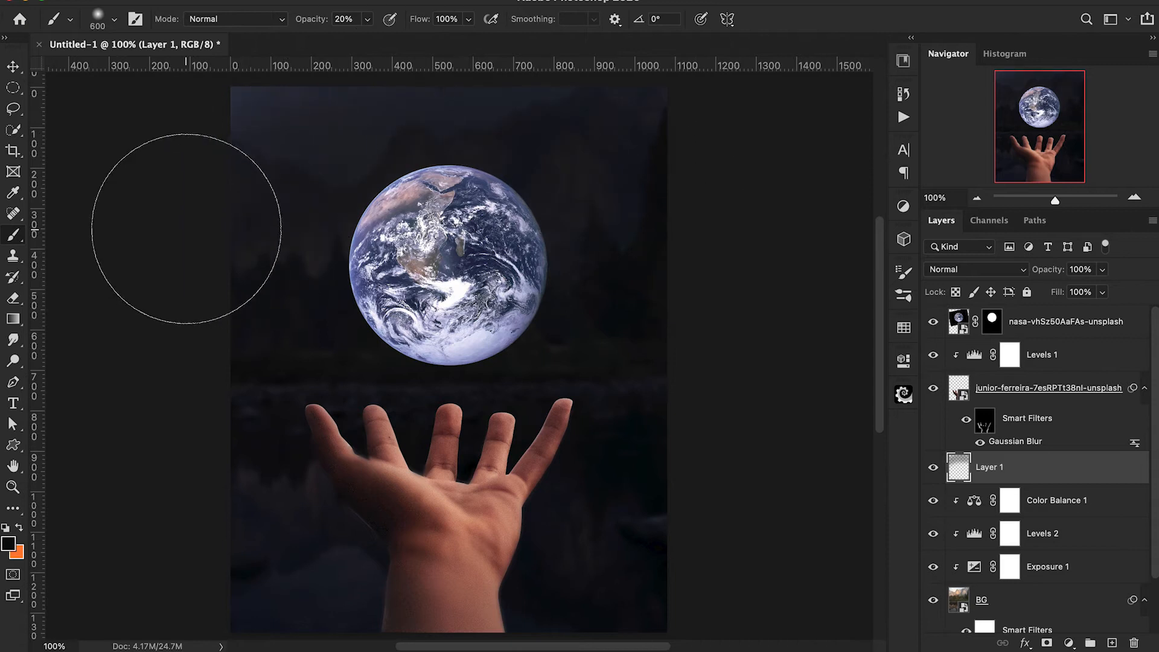
scroll(187, 220, up, 2)
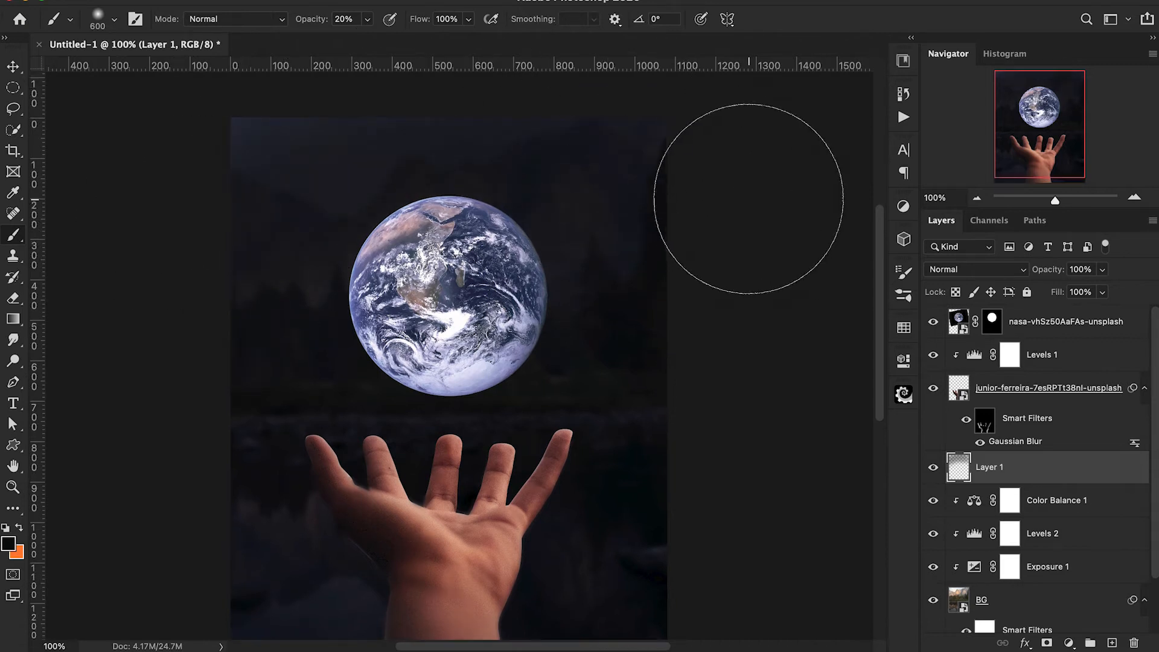
Darken the remaining background edges, sky corners and lake areas beside the hand with the soft 600 px brush at 20% opacity.
drag(678, 142, 92, 80)
mouse_move(145, 122)
mouse_down()
mouse_move(420, 90)
mouse_move(386, 124)
mouse_move(235, 163)
mouse_move(204, 141)
mouse_up()
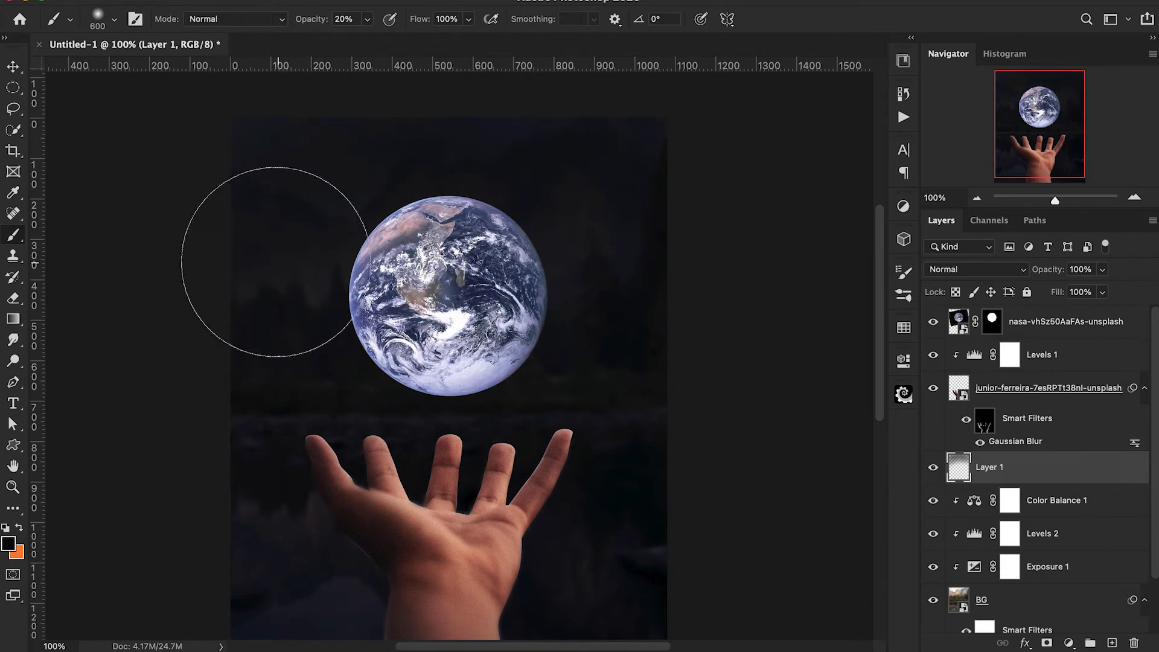
drag(256, 271, 287, 285)
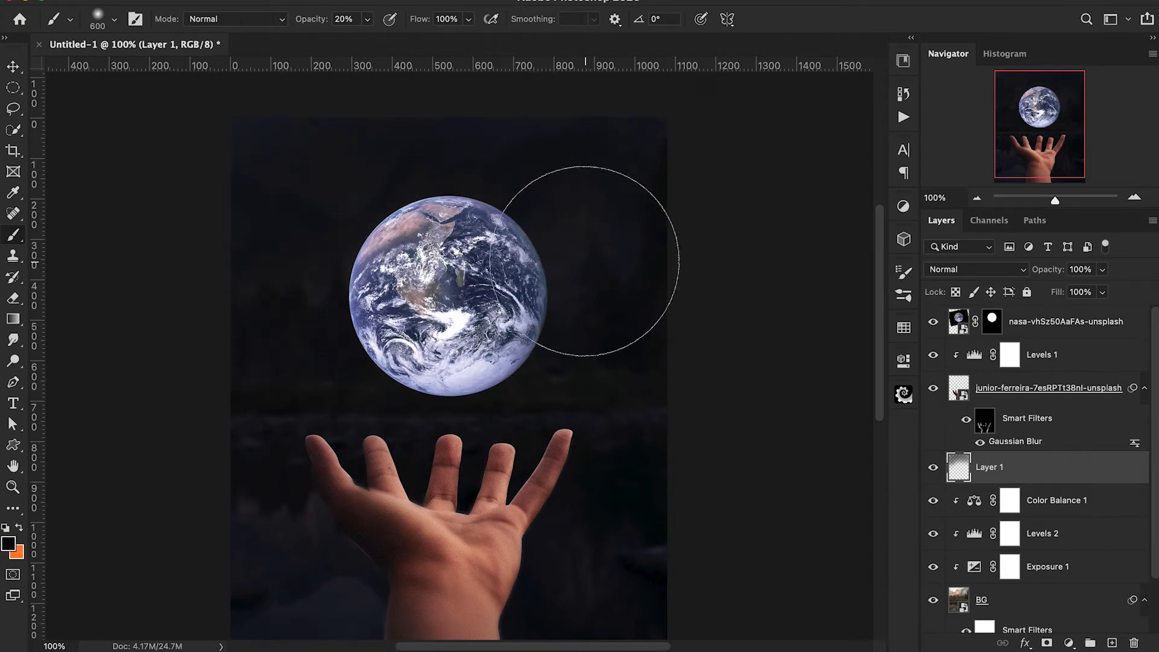
scroll(833, 375, down, 3)
mouse_move(675, 448)
mouse_down()
mouse_move(248, 479)
mouse_move(526, 598)
mouse_move(263, 452)
mouse_move(701, 546)
mouse_move(694, 510)
mouse_up()
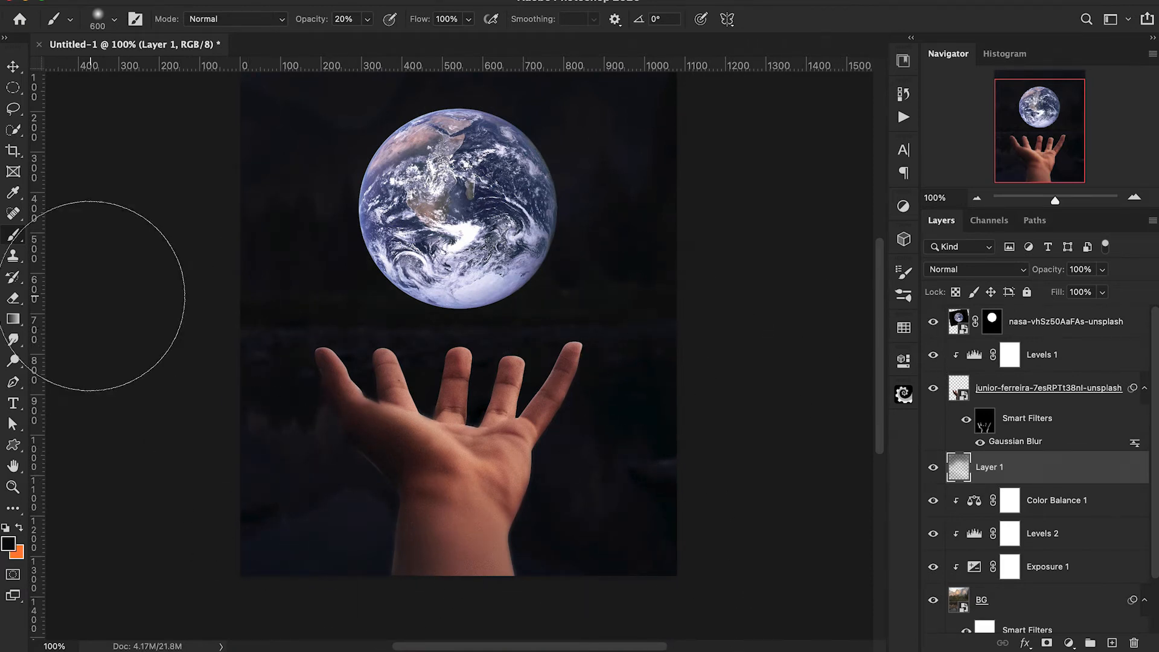
scroll(187, 368, up, 3)
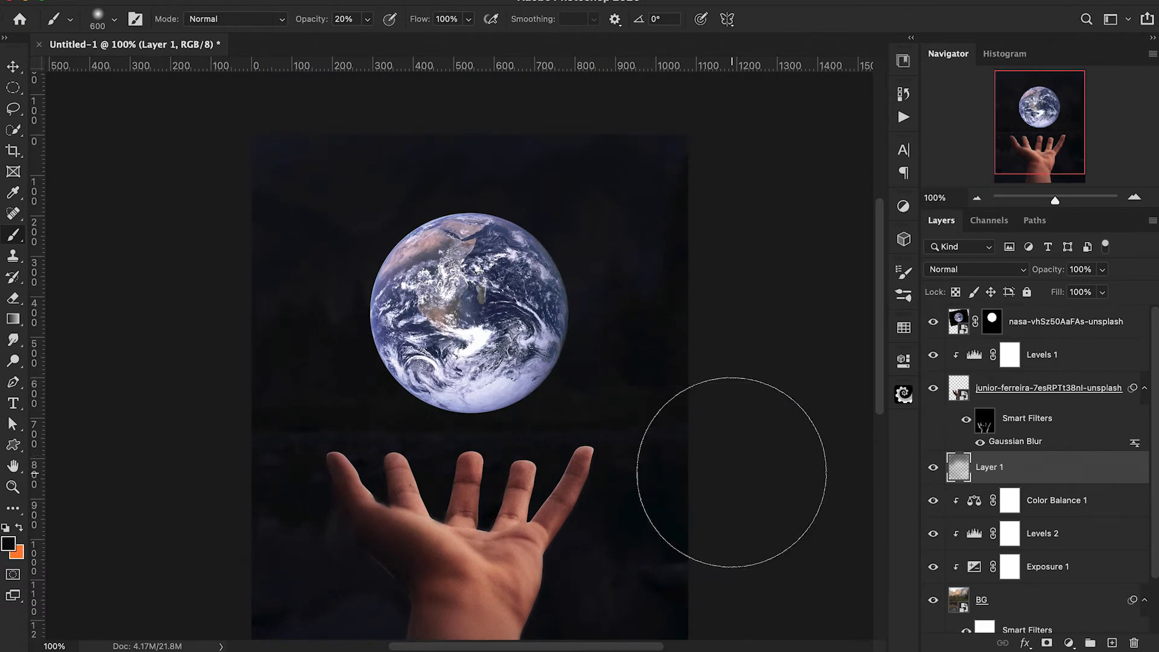
scroll(732, 472, down, 3)
scroll(732, 472, up, 4)
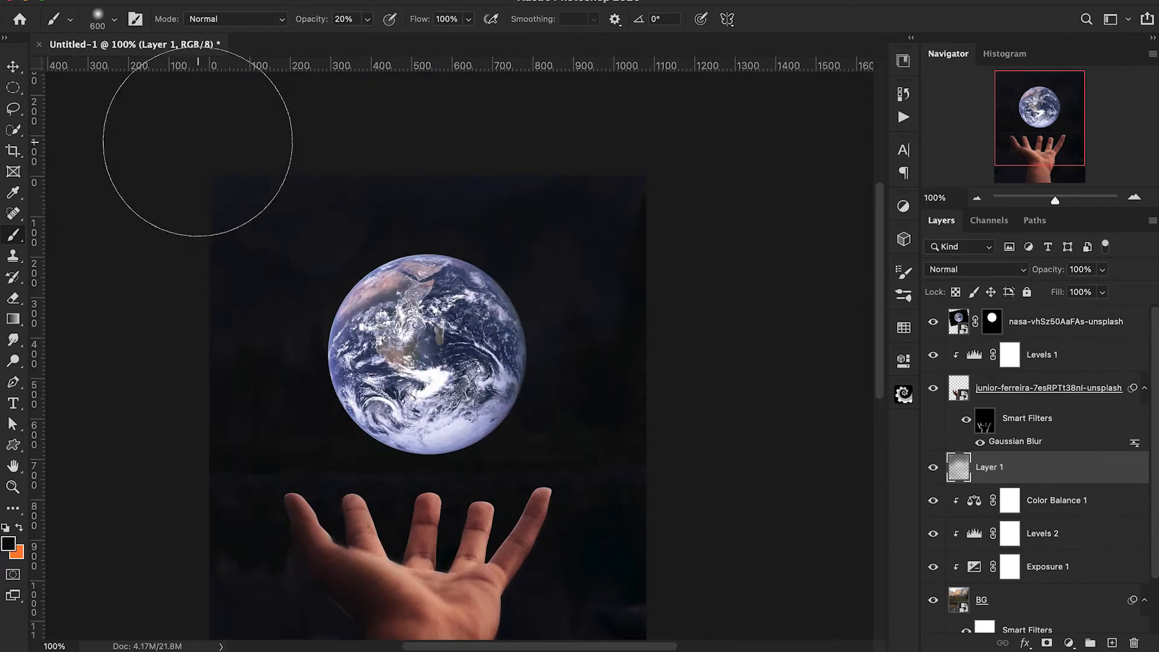
scroll(139, 229, up, 2)
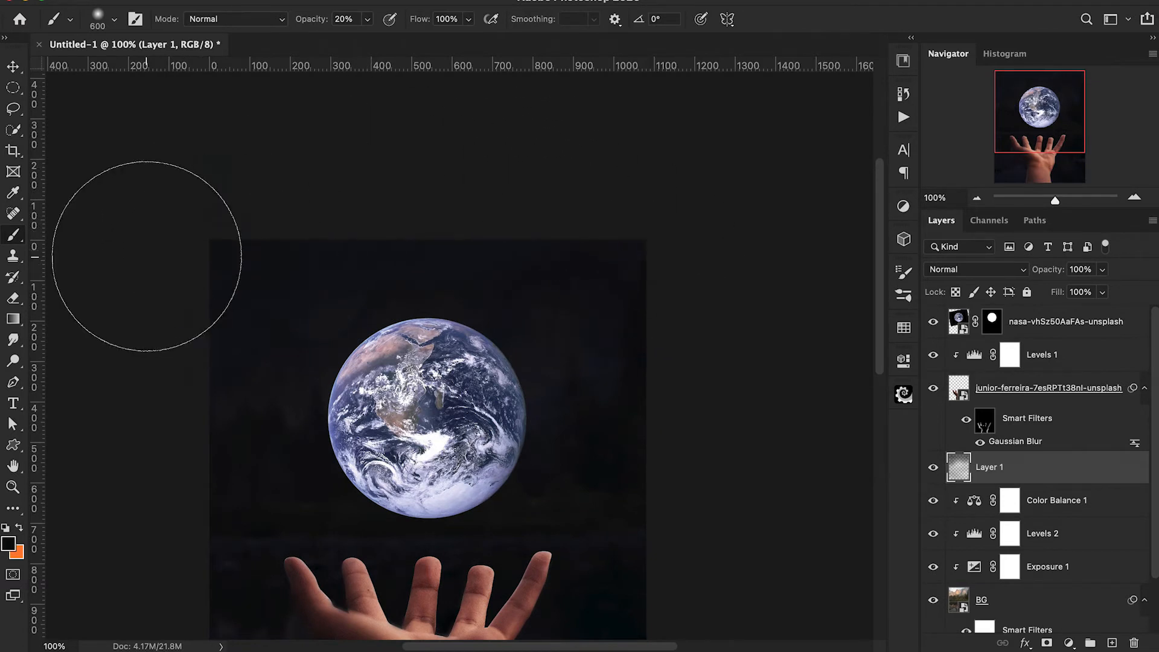
scroll(147, 253, down, 5)
scroll(181, 515, down, 2)
scroll(181, 515, left, 1)
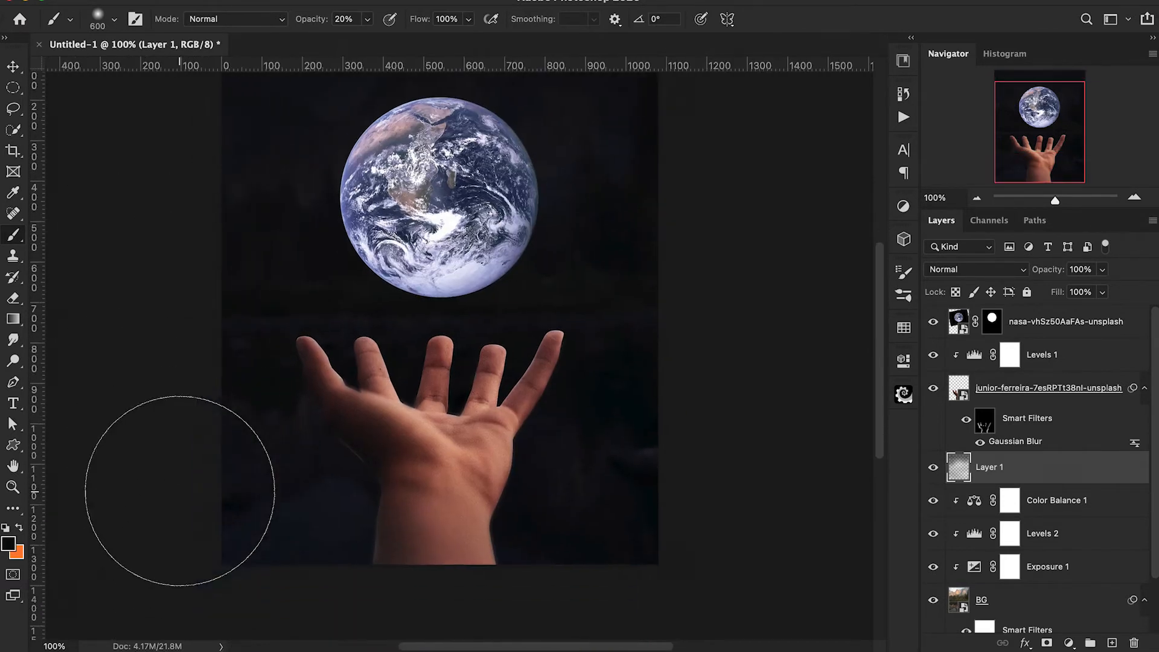
scroll(763, 497, up, 2)
scroll(764, 497, right, 1)
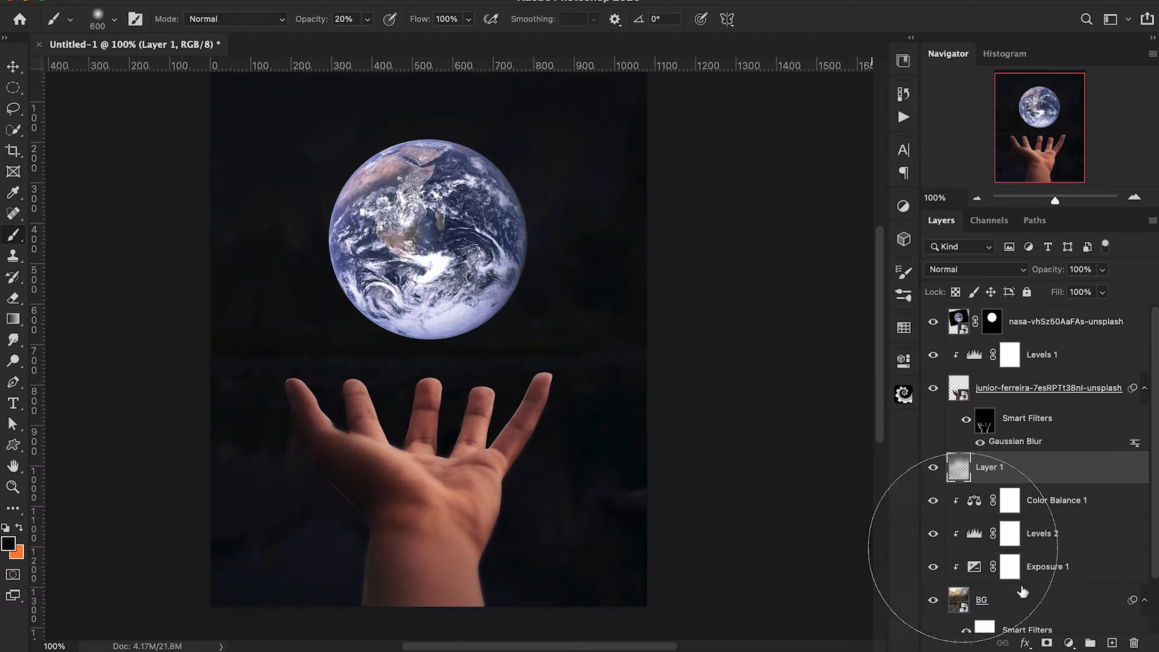
Group the painted layer, the clipped adjustments and the BG layer, and name the group background.
scroll(1058, 614, down, 2)
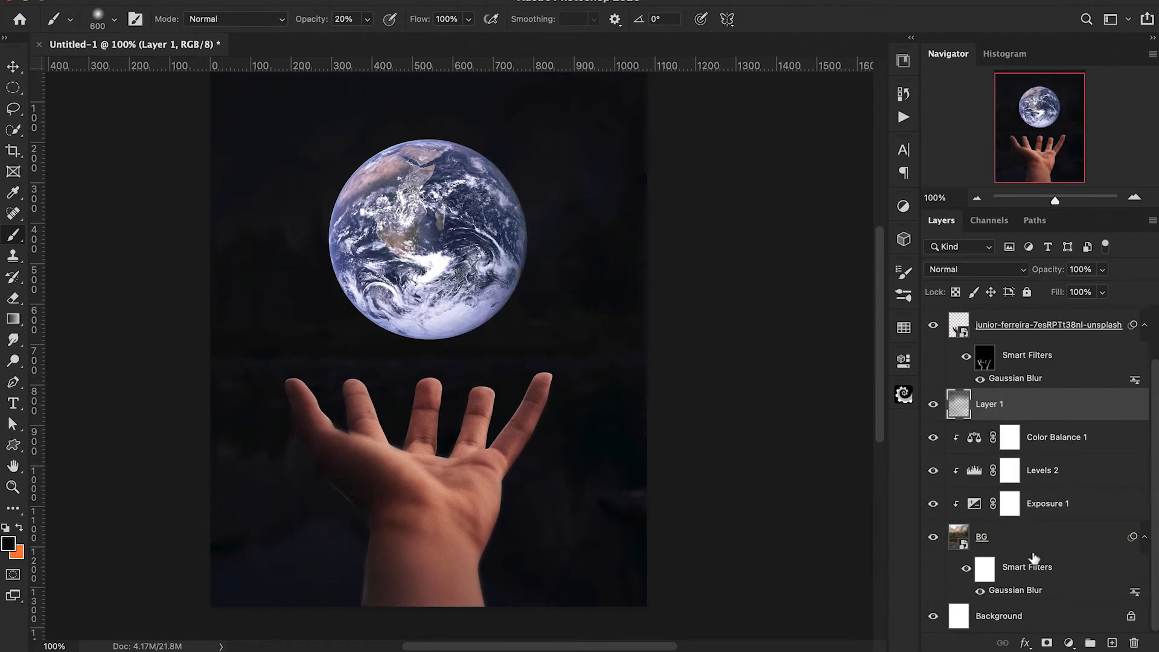
shift+click(1064, 538)
key(super+g)
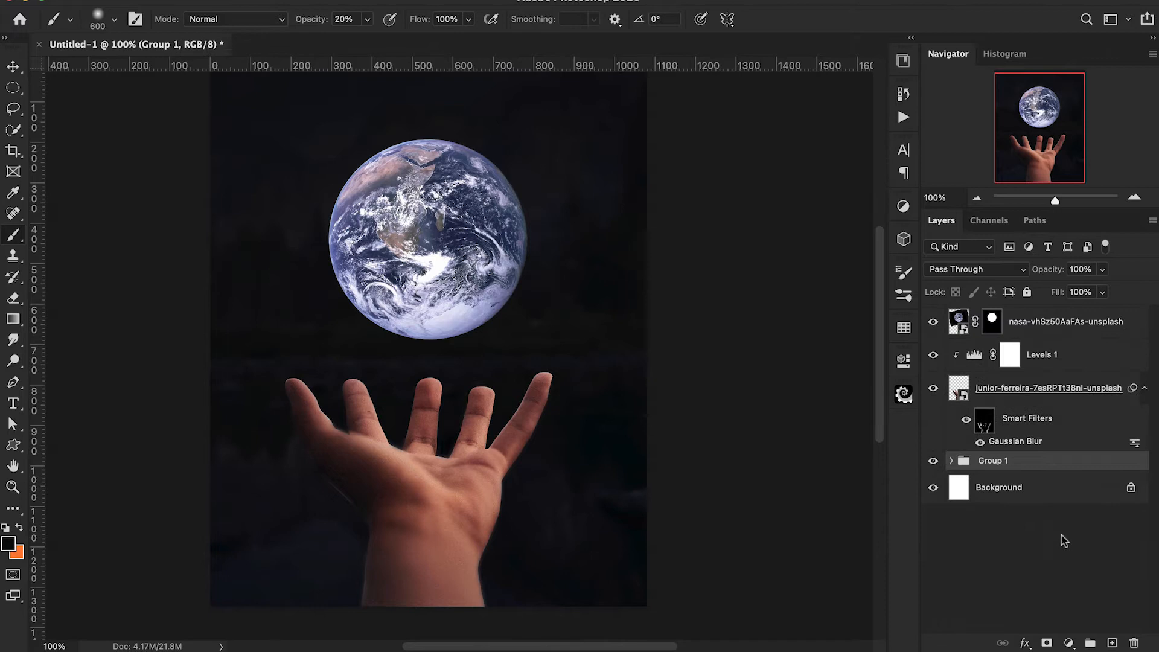
double_click(992, 461)
text(background)
key(Return)
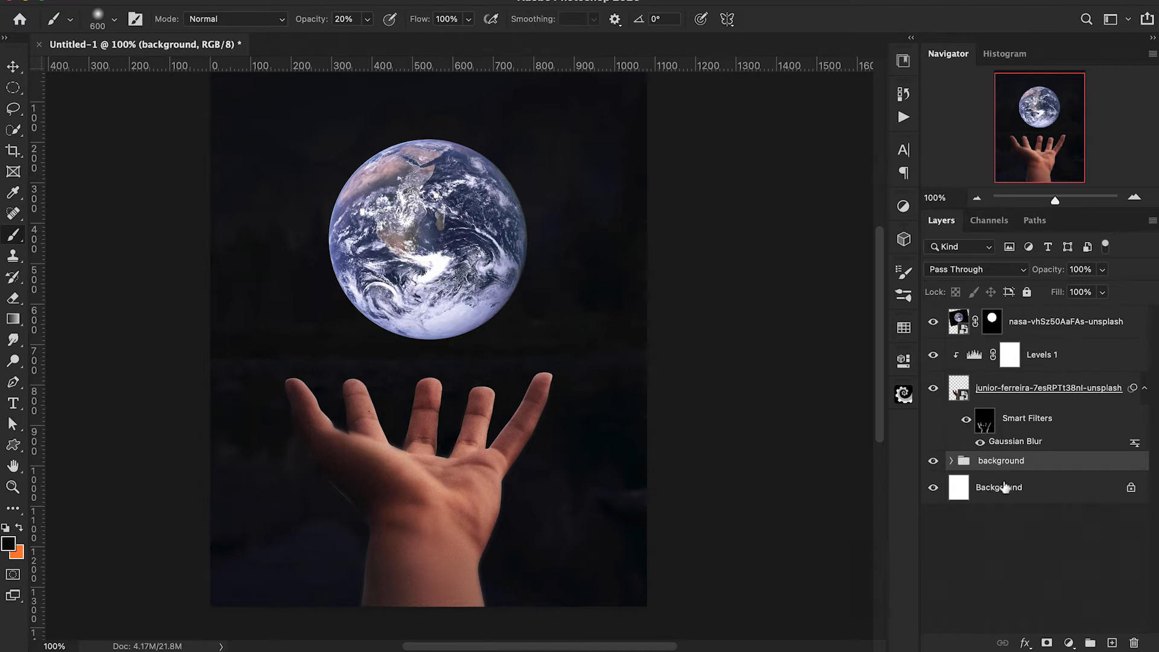
Rename the hand photo layer as hand and the Earth photo layer as earth.
scroll(786, 468, up, 2)
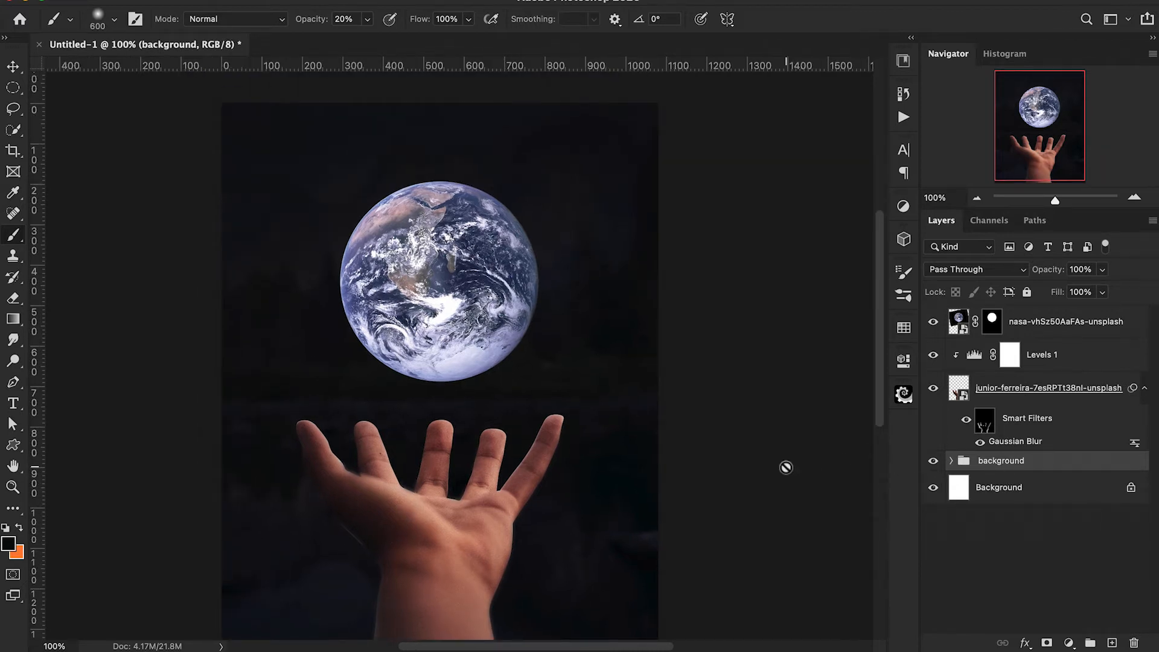
double_click(1016, 388)
text(hand)
key(Return)
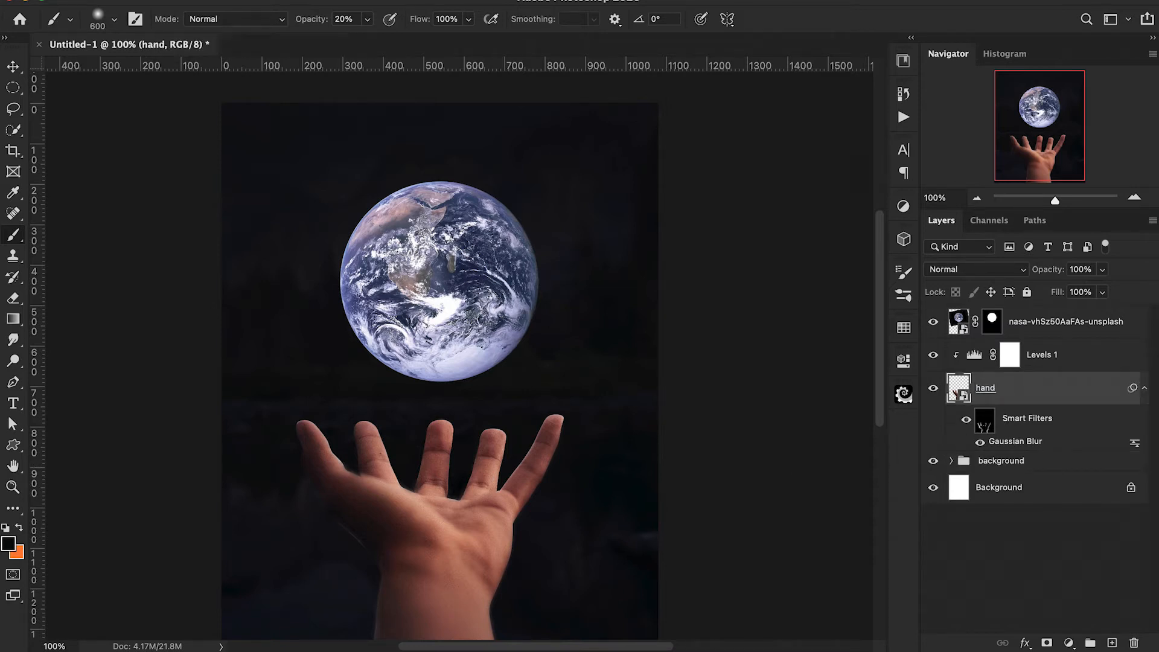
double_click(1050, 322)
text(e)
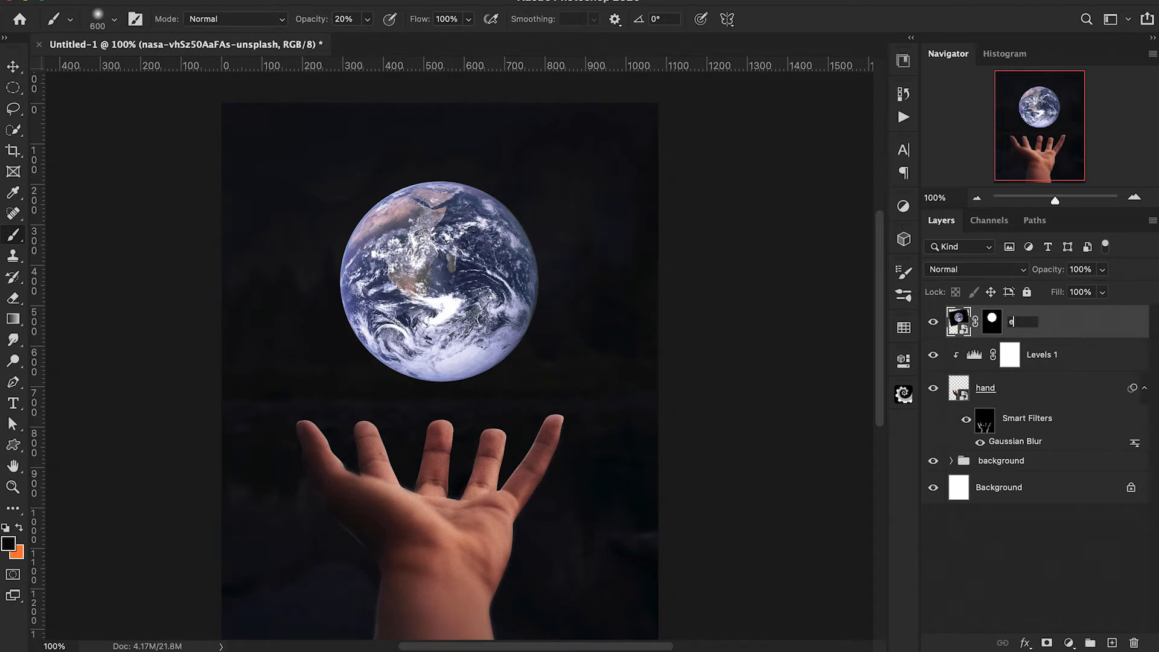
text(arth)
key(Return)
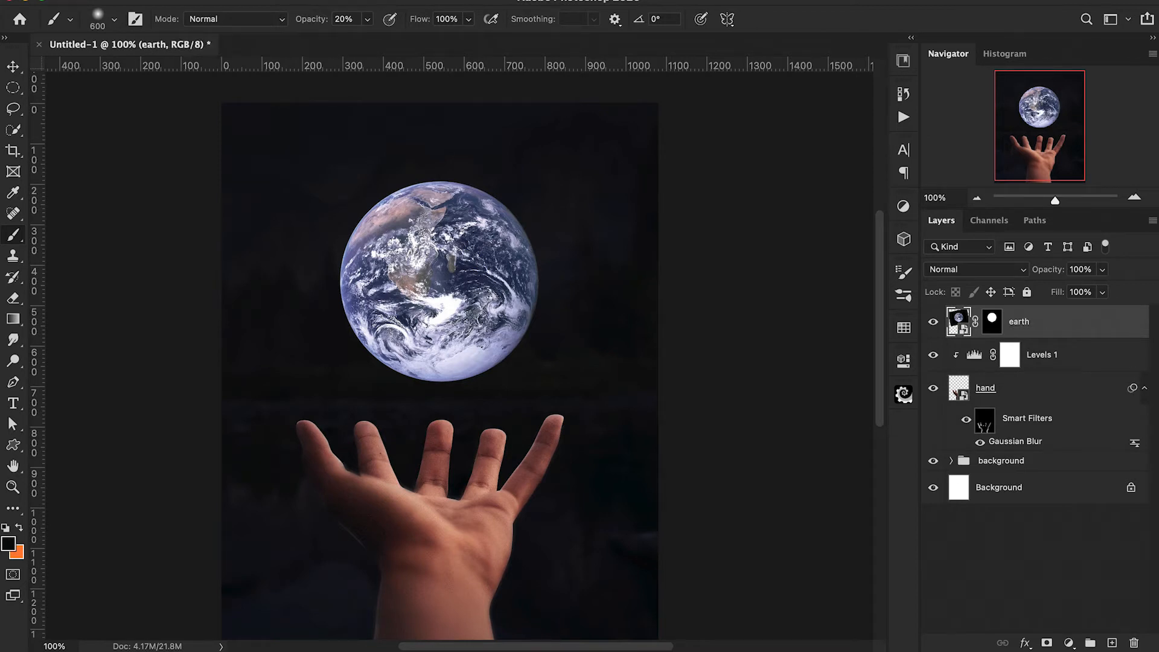
Group the hand layer with its clipped Levels 1 adjustment and name the group Hand.
click(1064, 361)
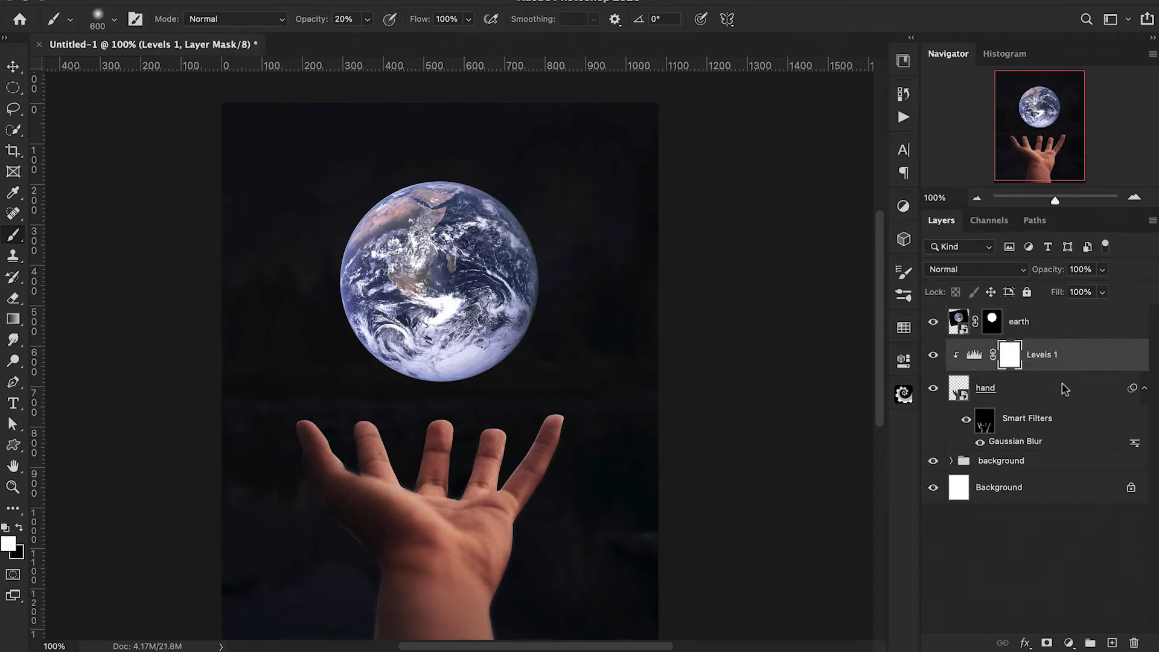
shift+click(1064, 390)
key(super+g)
double_click(1002, 349)
text(H)
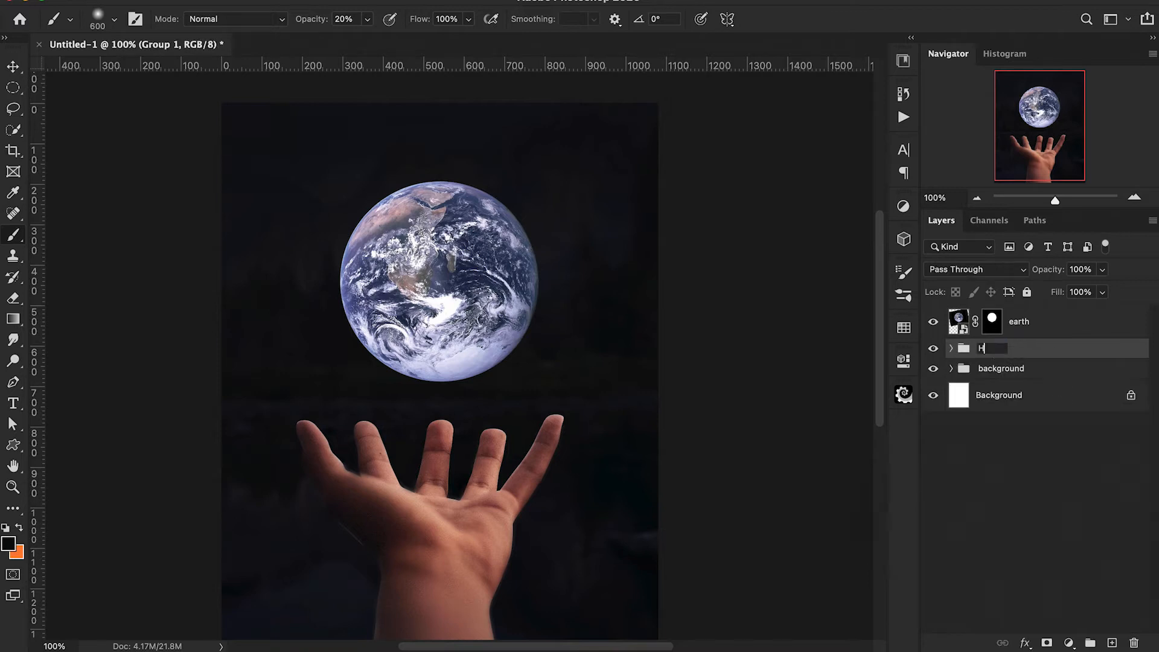
text(and)
key(Return)
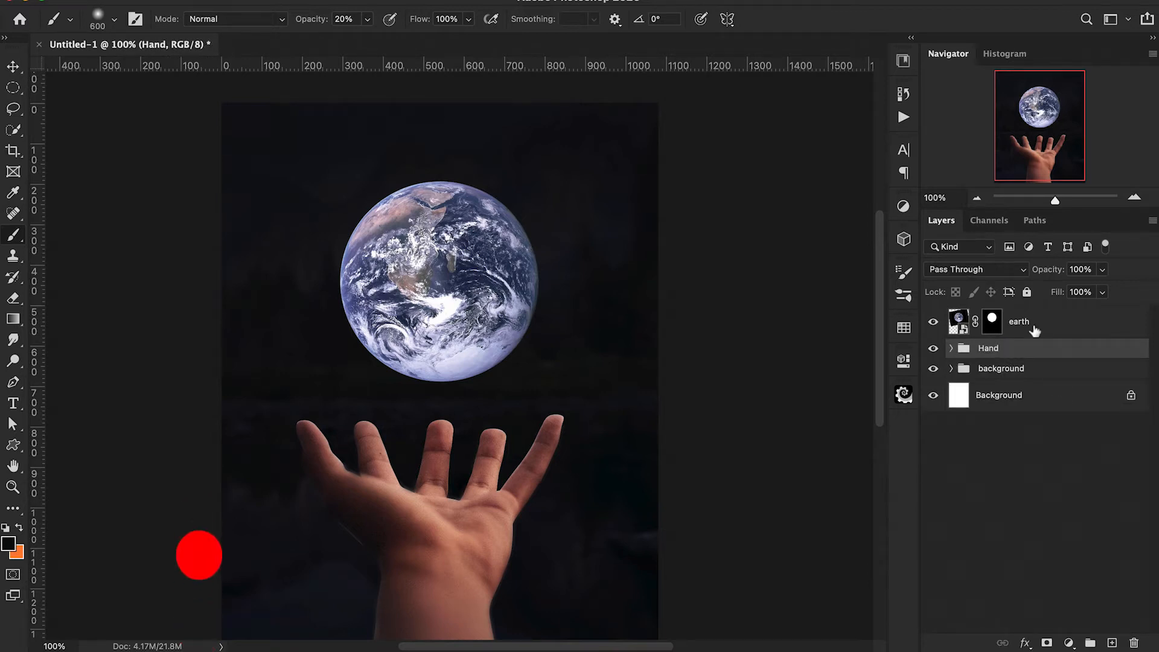
Put the earth layer in its own group named Earth.
click(1034, 329)
key(super+g)
double_click(994, 315)
text(Earth)
key(Return)
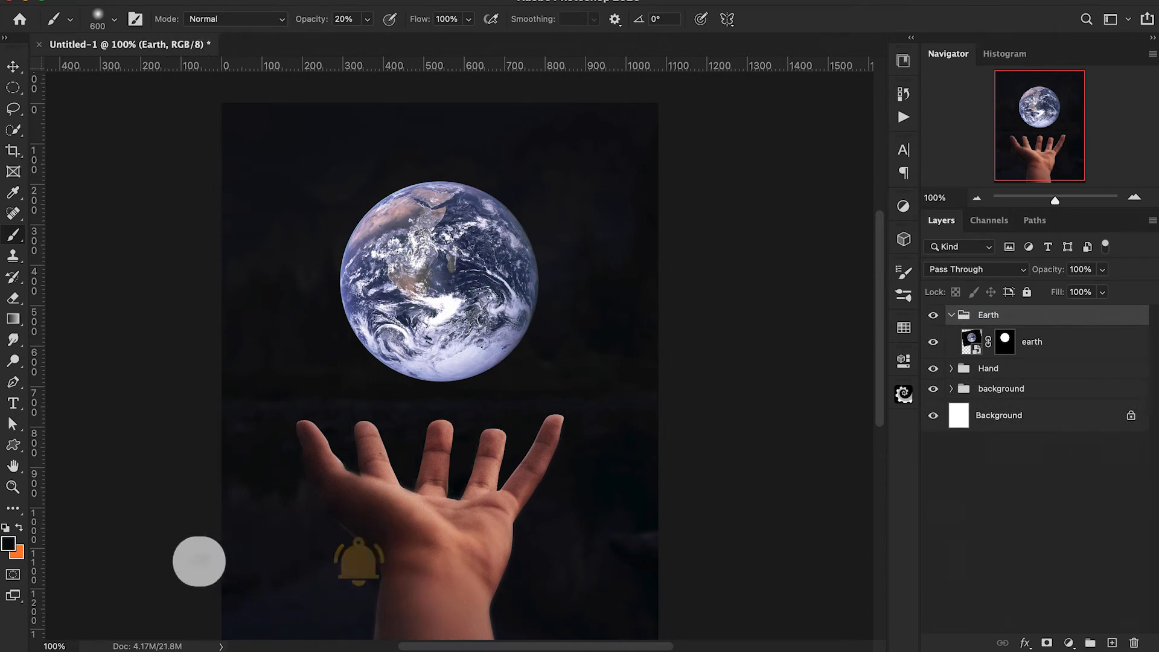
click(951, 315)
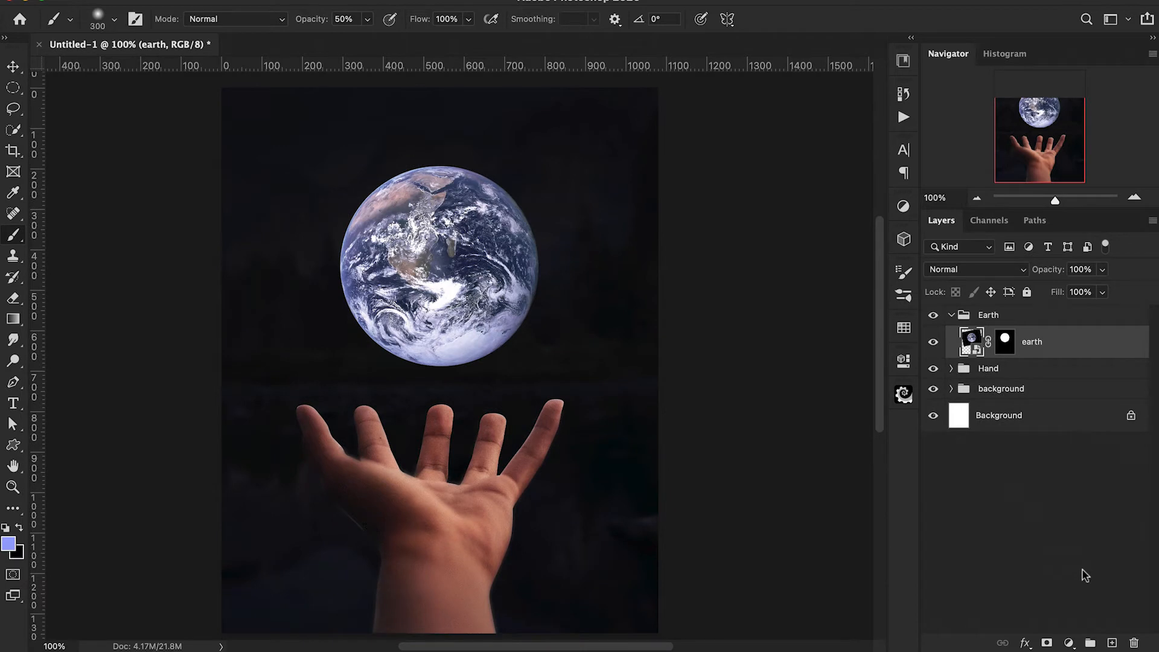
Add a Levels adjustment clipped to the earth layer, brighten its highlights and slightly its midtones, and compare the Earth with and without it.
click(1071, 642)
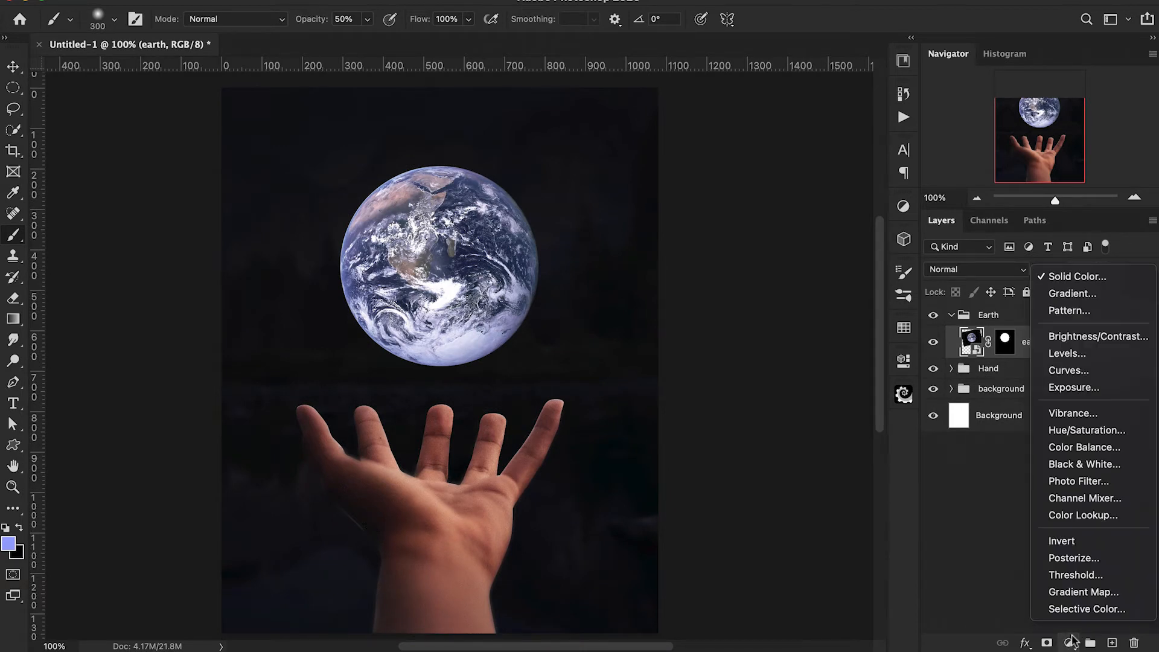
click(1081, 362)
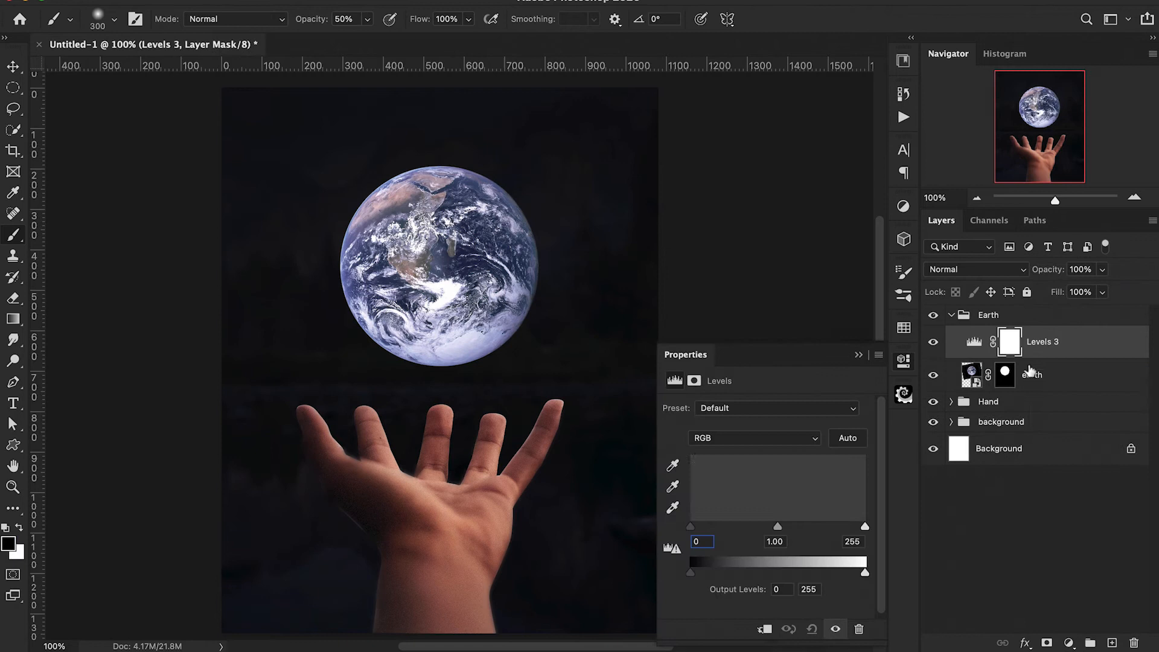
alt+click(974, 350)
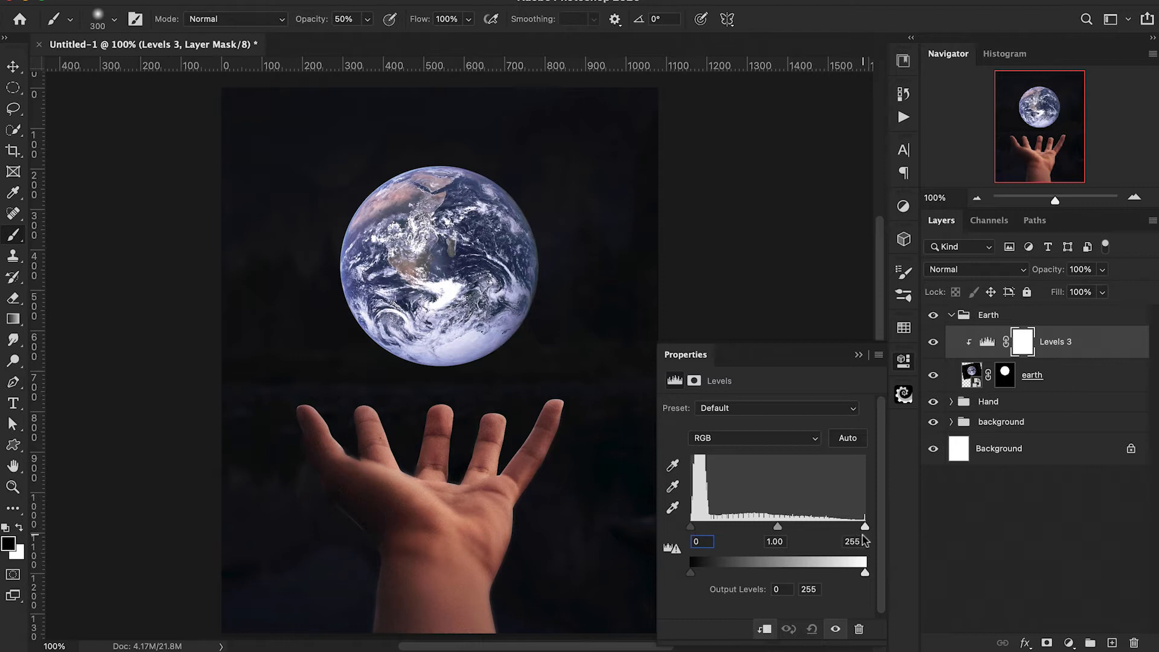
drag(866, 528, 853, 534)
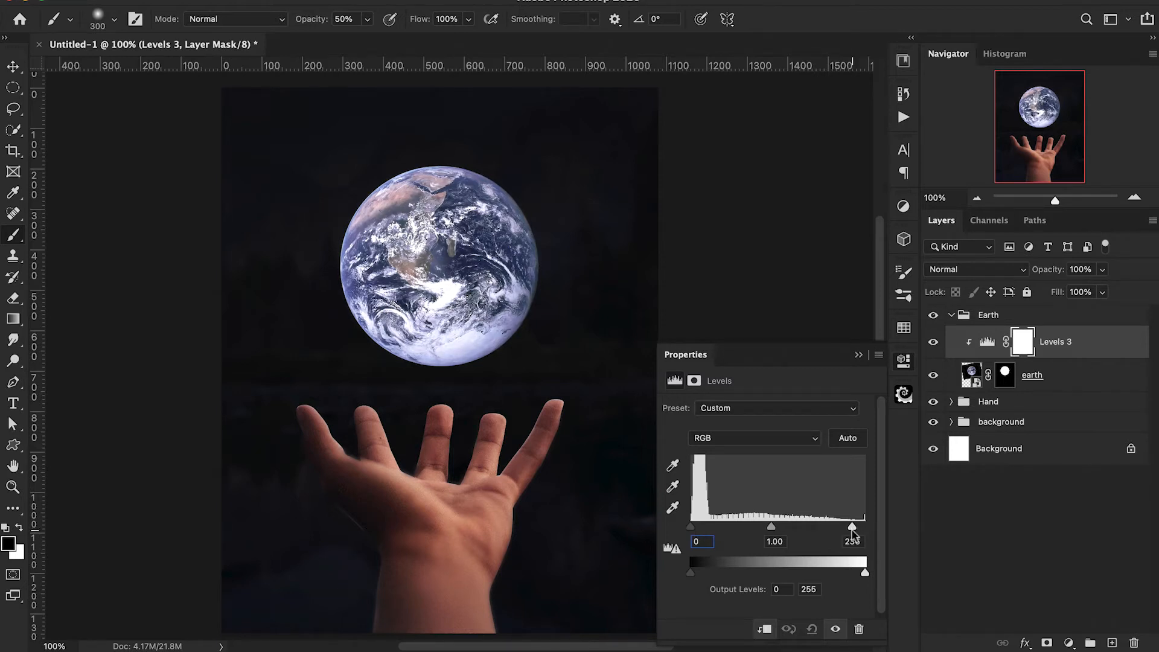
drag(772, 530, 768, 532)
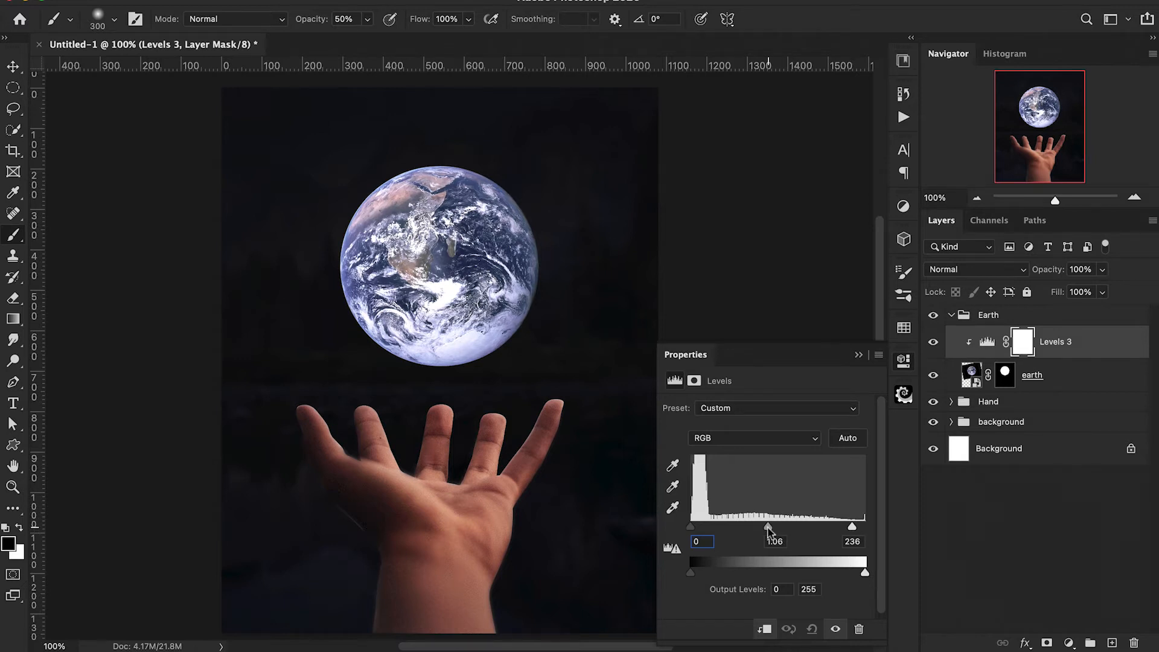
click(859, 355)
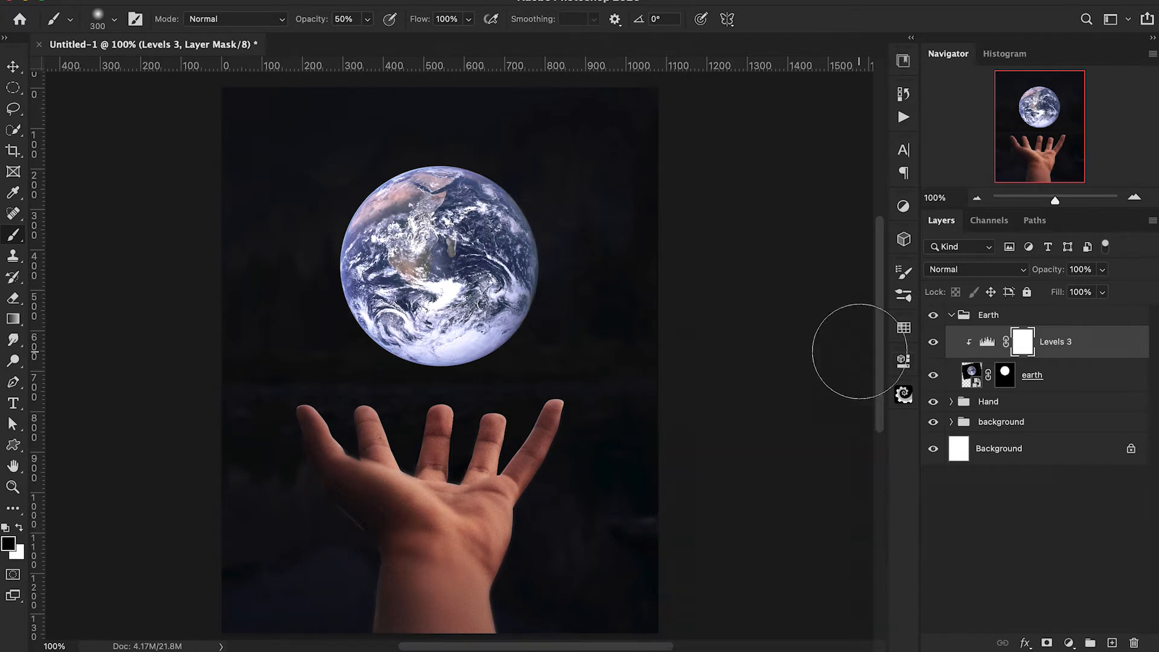
click(935, 343)
click(934, 343)
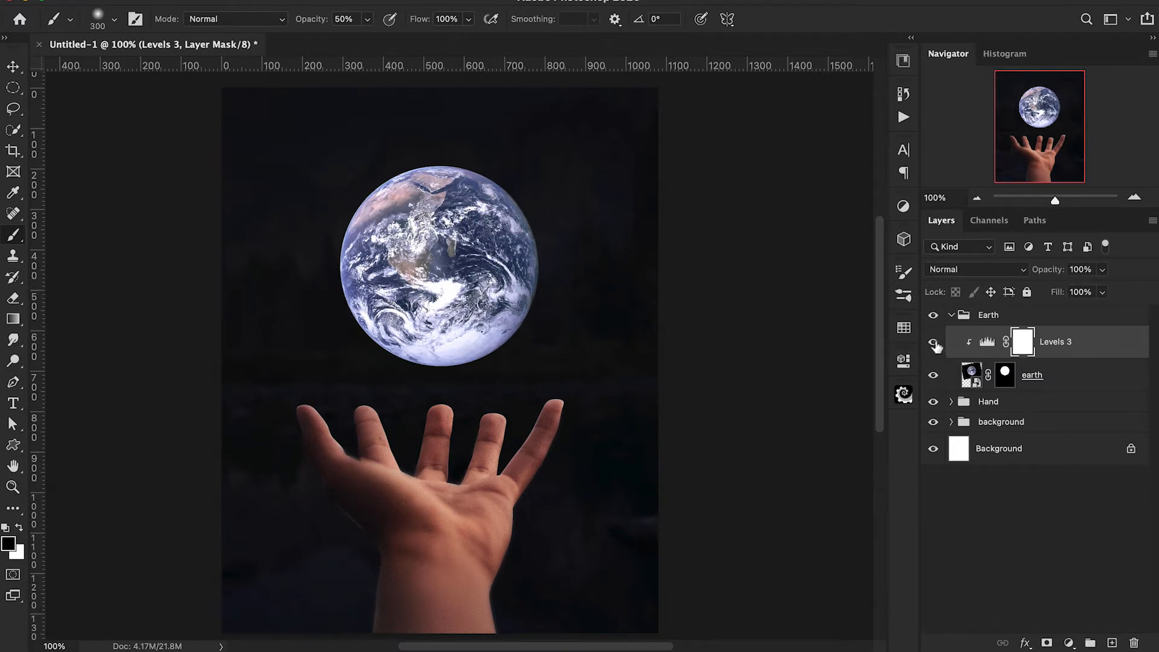
Add a Solid Color fill of 96a3ff above the Levels adjustment, clip it to the earth layer and set its blending mode to Linear Burn.
click(1069, 643)
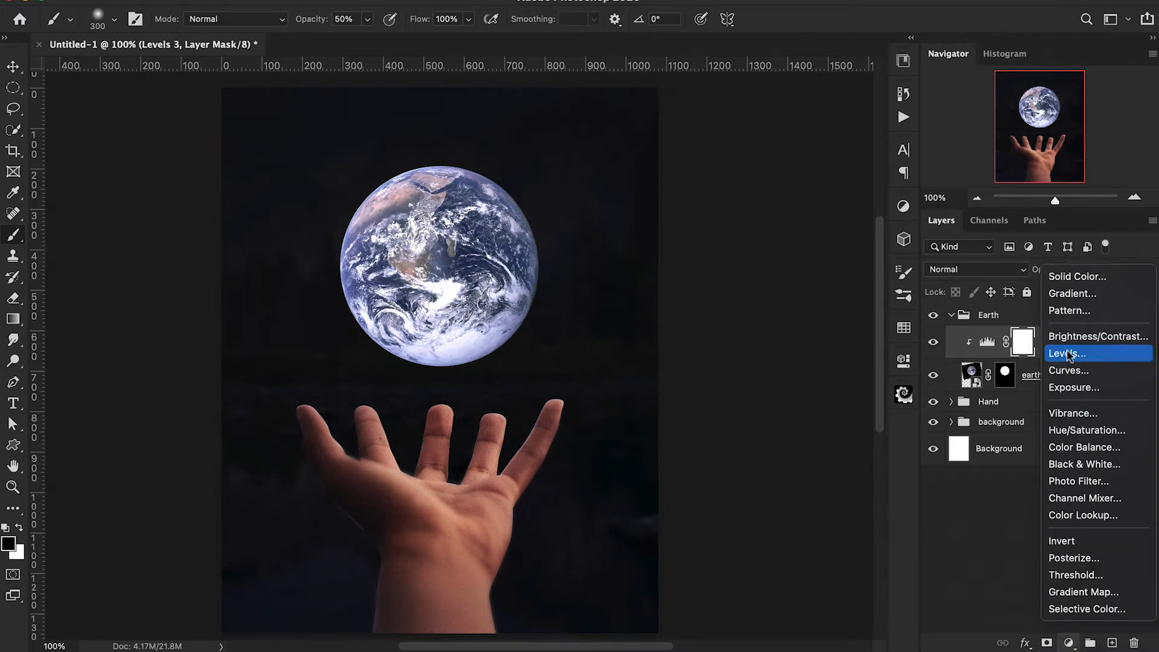
click(1068, 278)
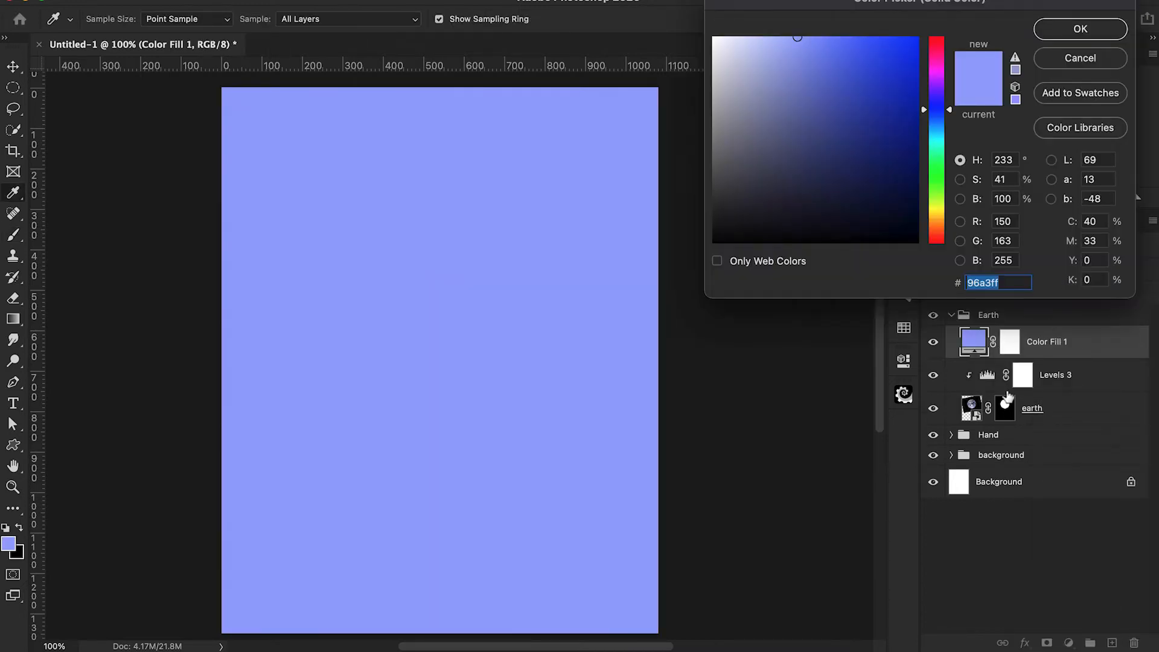
click(1064, 31)
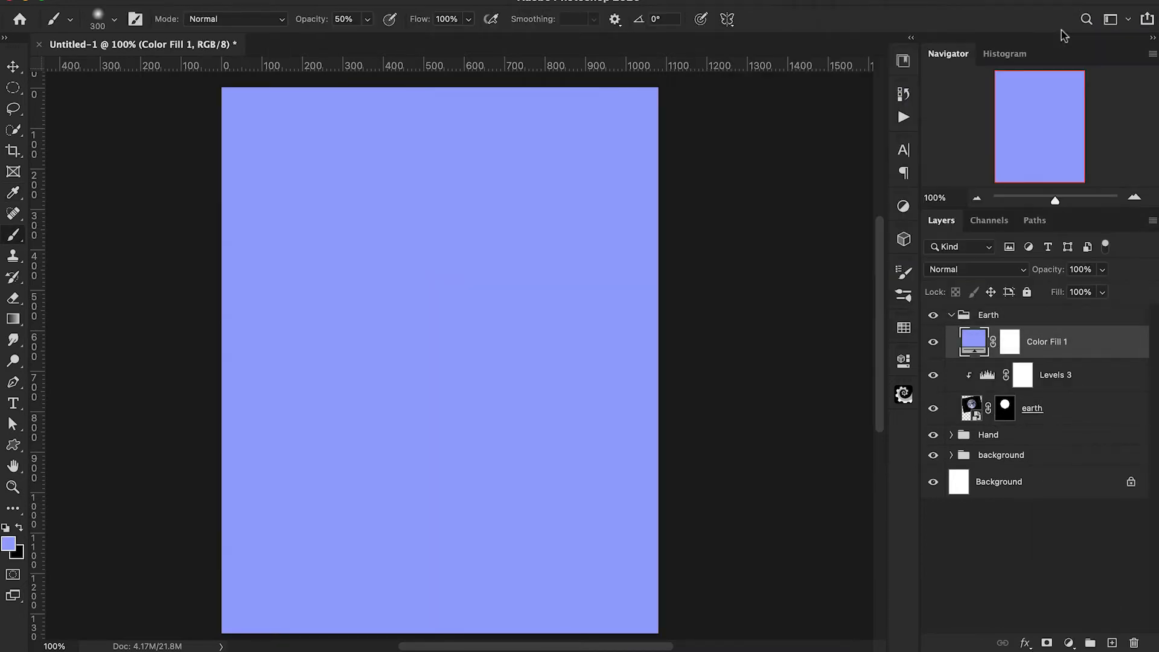
alt+click(972, 360)
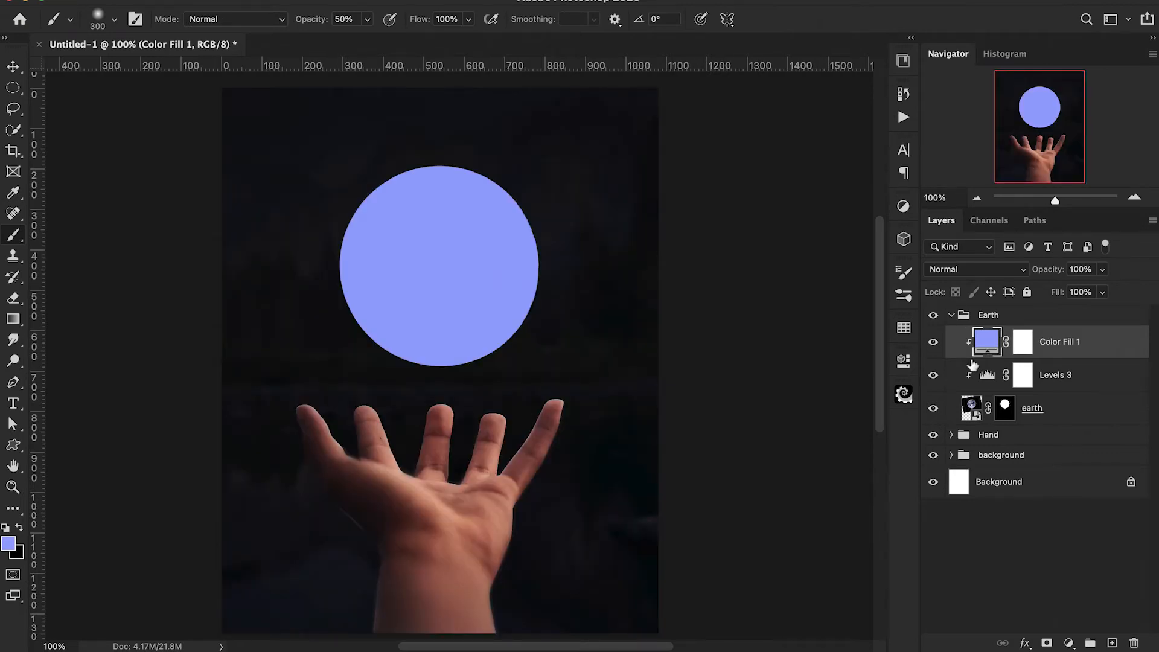
click(981, 272)
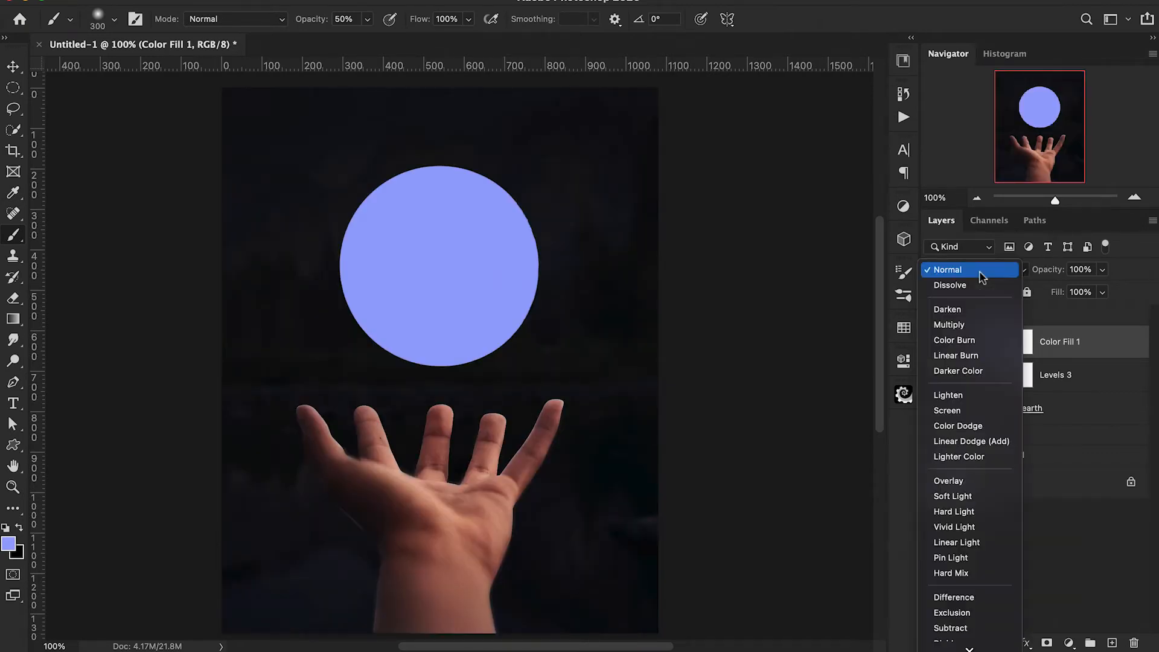
click(973, 357)
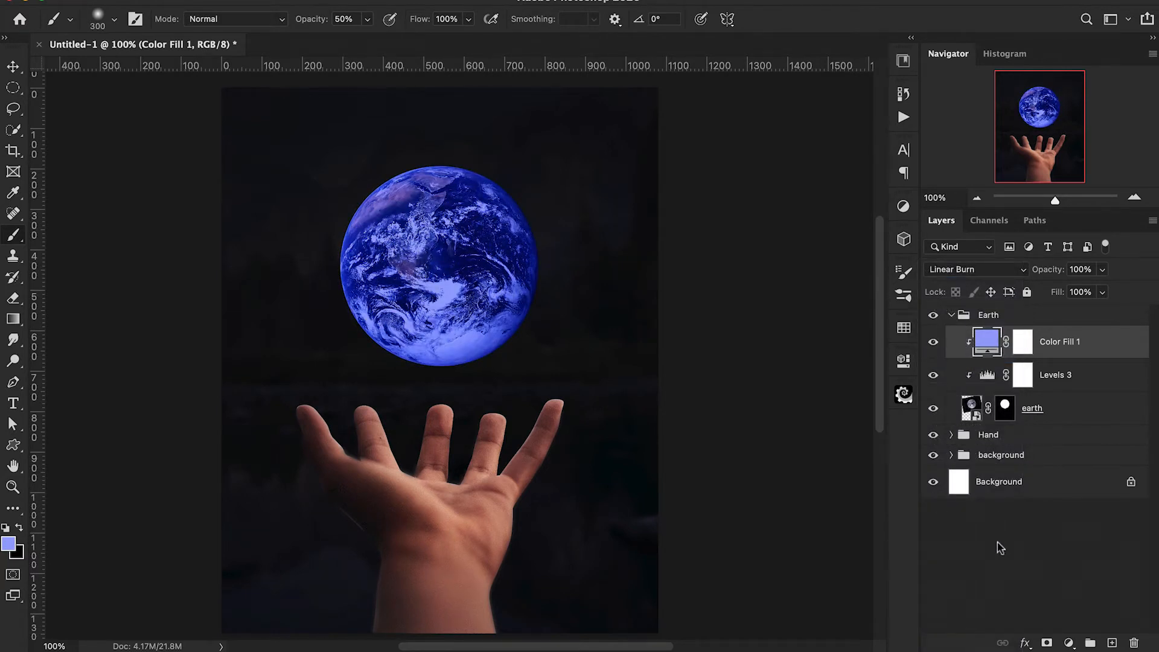
Lower the clipped blue colour fill's opacity to 20% and compare the Earth with and without it.
mouse_move(1055, 277)
mouse_down()
mouse_move(1018, 282)
mouse_move(1051, 277)
mouse_move(1039, 279)
mouse_up()
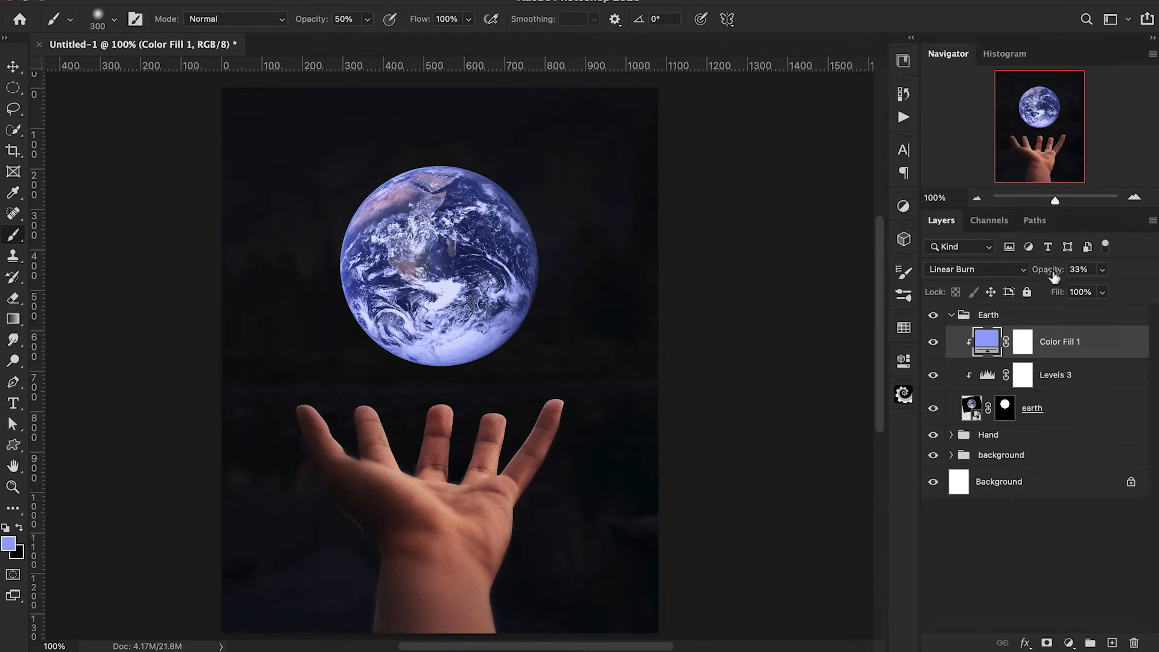
drag(1054, 277, 1042, 277)
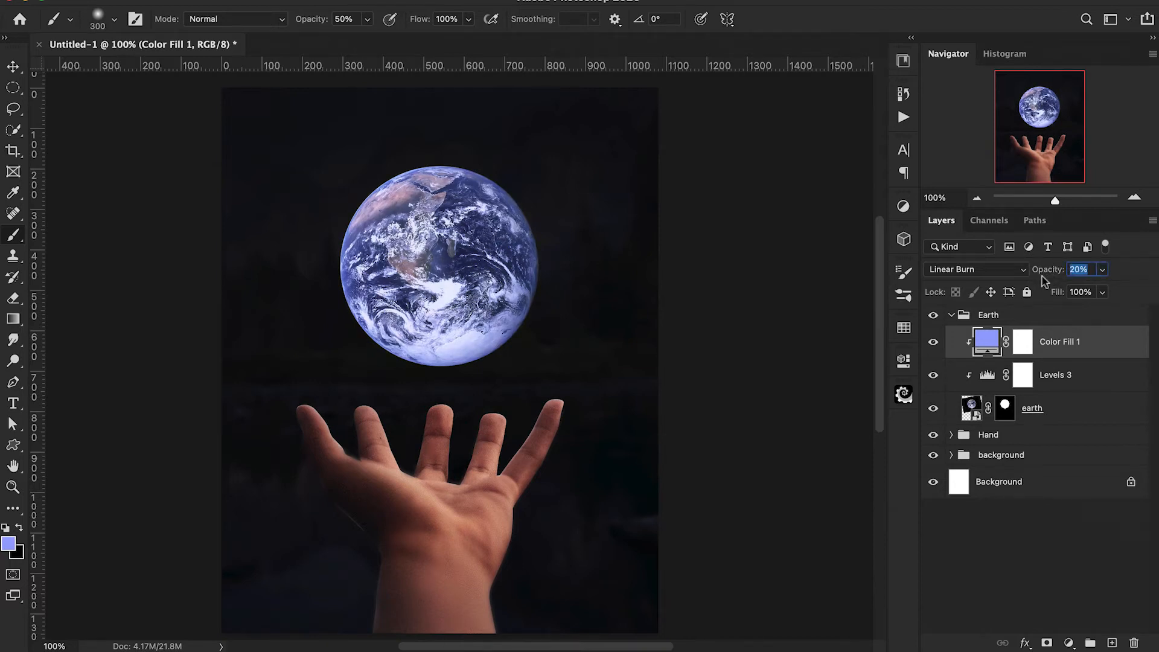
click(933, 344)
click(934, 345)
Paint black on the colour fill's mask over the Earth's lower and left areas with a soft 300 px brush at 50% opacity, and compare the result.
click(1023, 342)
key(d)
click(433, 348)
drag(433, 346, 391, 345)
click(392, 266)
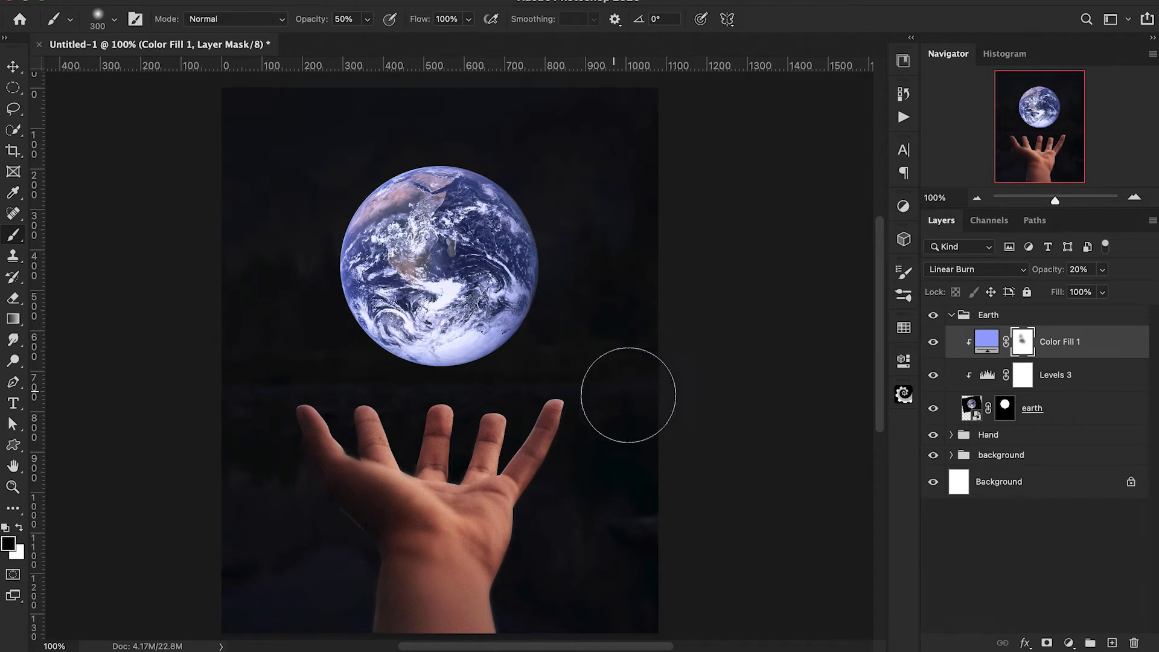
click(933, 342)
click(933, 342)
Add a second Solid Color fill of 96a3ff above the first, clip it to the earth layer and set its blending mode to Overlay.
click(1070, 643)
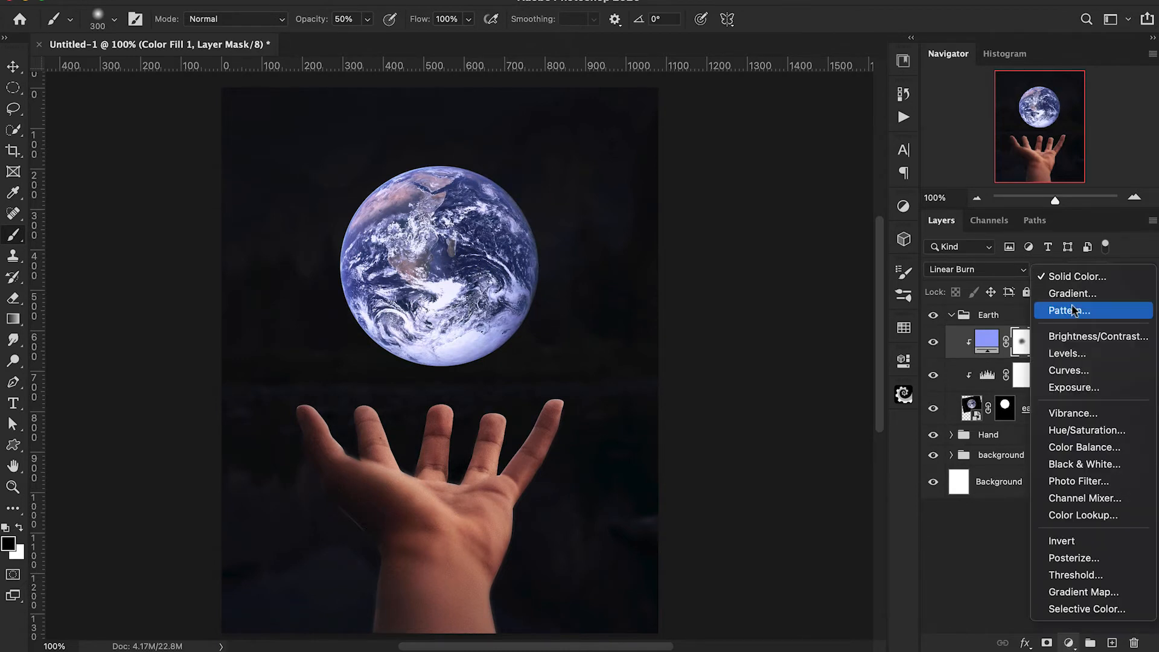
click(1069, 277)
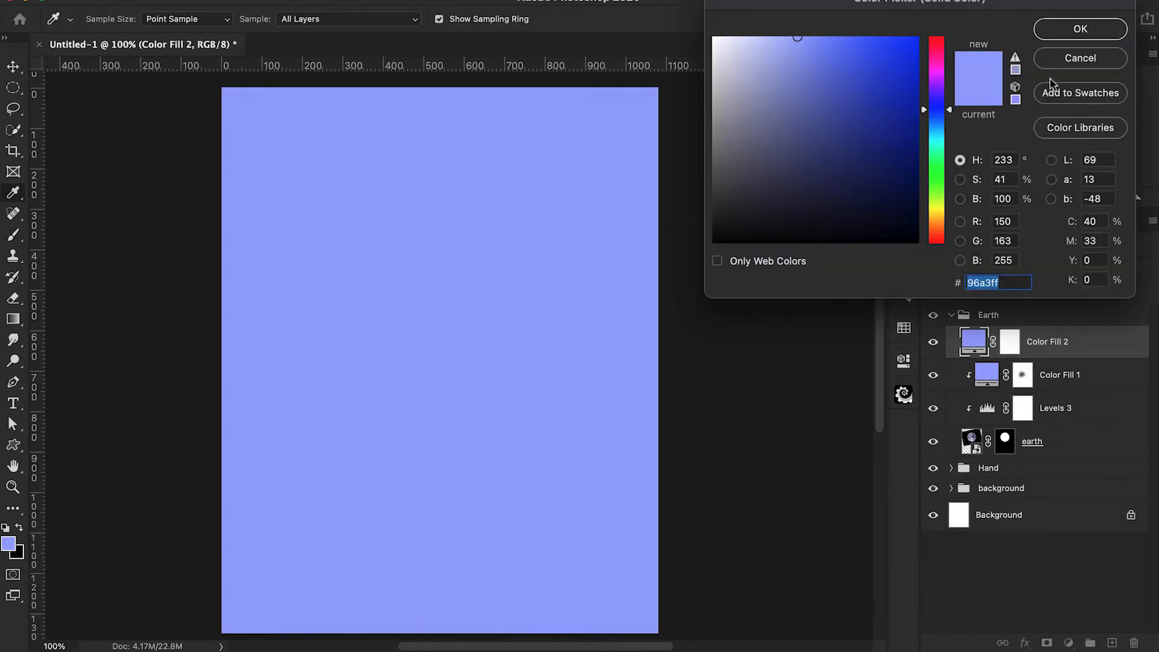
click(1067, 33)
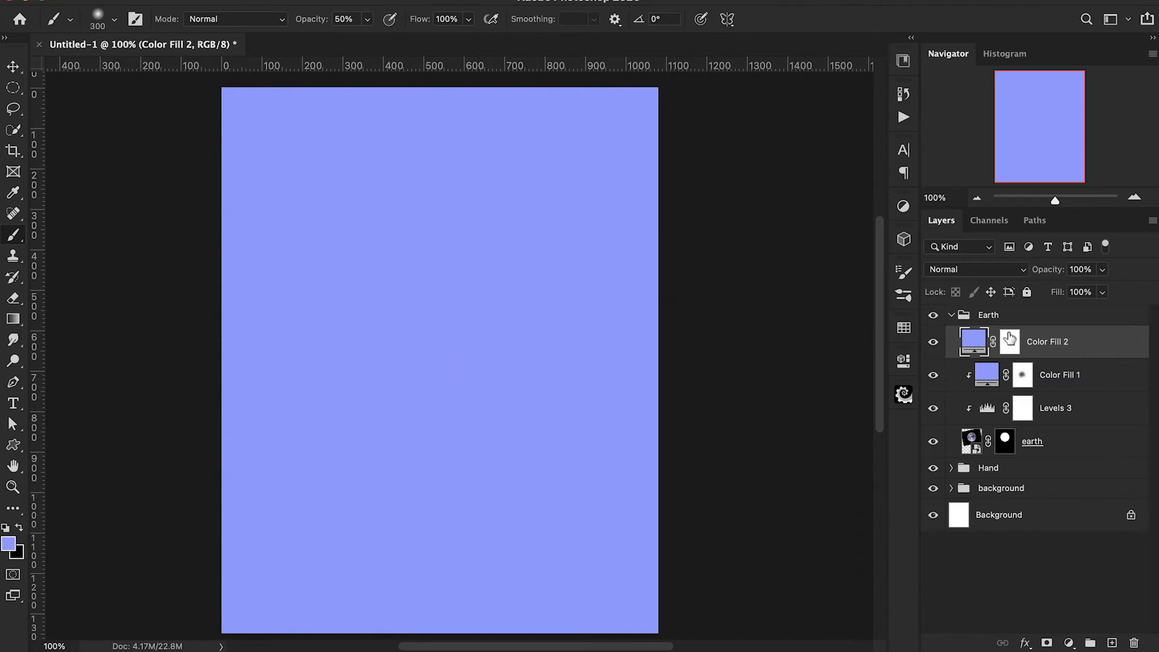
alt+click(968, 358)
click(960, 270)
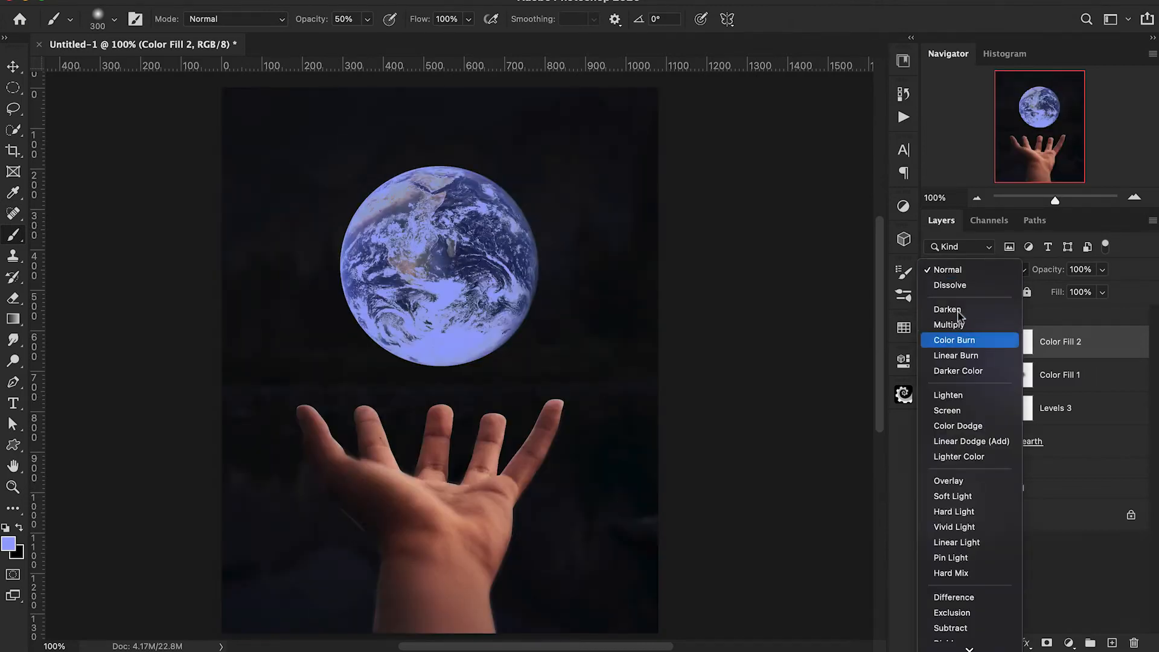
click(952, 480)
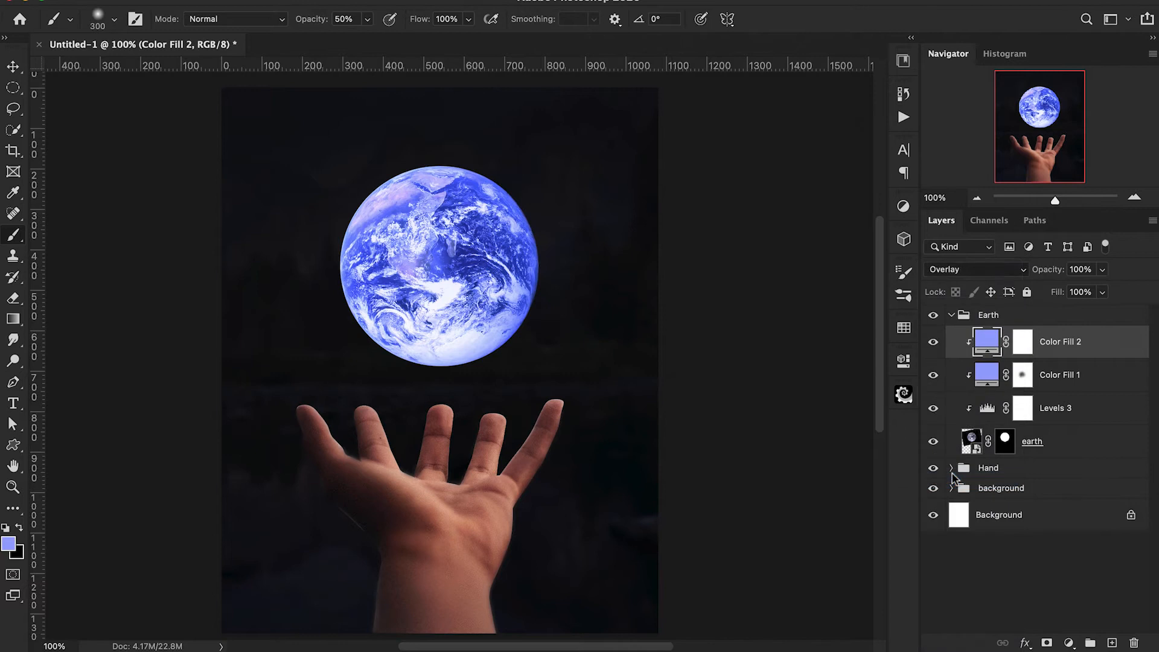
drag(1053, 273, 1060, 275)
Invert the Overlay fill's mask, paint white over the Earth's upper and left edges with a soft 300 px brush at 20% opacity, and compare.
click(1025, 353)
key(ctrl+i)
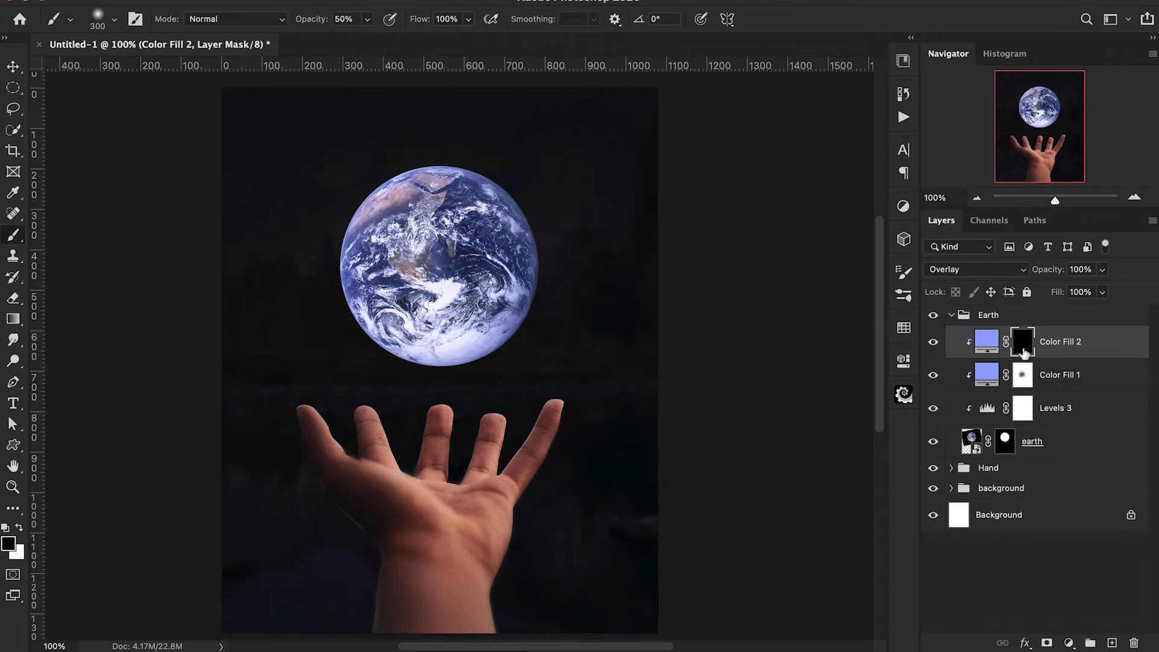
key(x)
key(2)
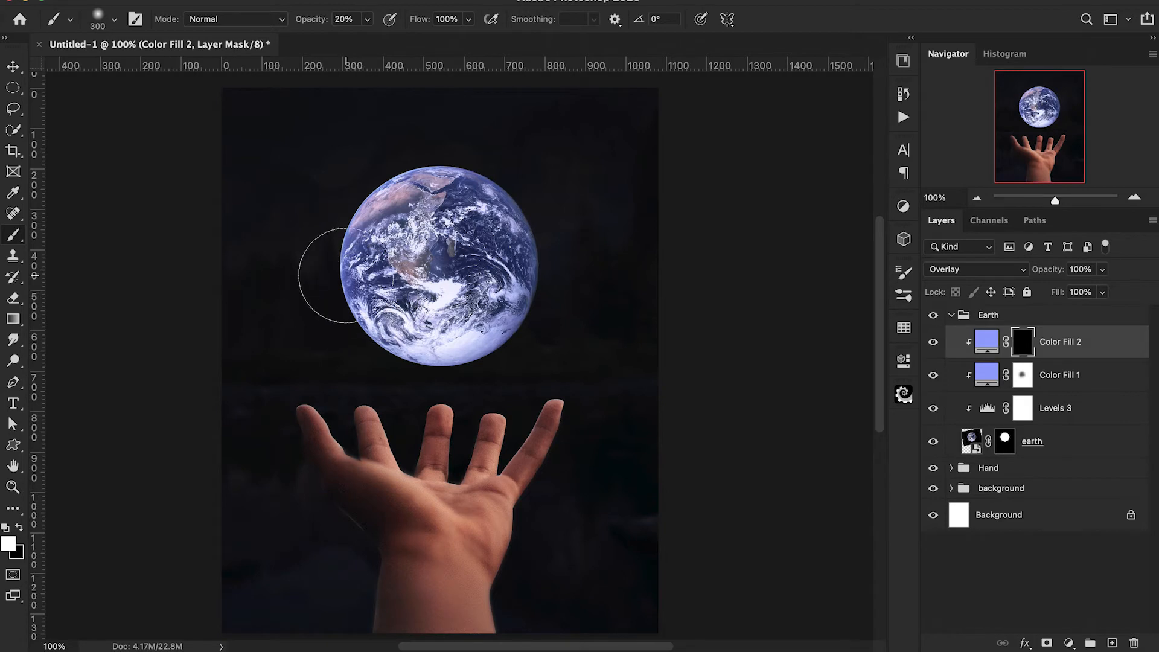
mouse_move(335, 258)
mouse_down()
mouse_move(334, 217)
mouse_move(350, 175)
mouse_move(424, 145)
mouse_move(383, 147)
mouse_move(300, 263)
mouse_move(299, 284)
mouse_move(356, 356)
mouse_move(317, 390)
mouse_up()
drag(464, 136, 481, 163)
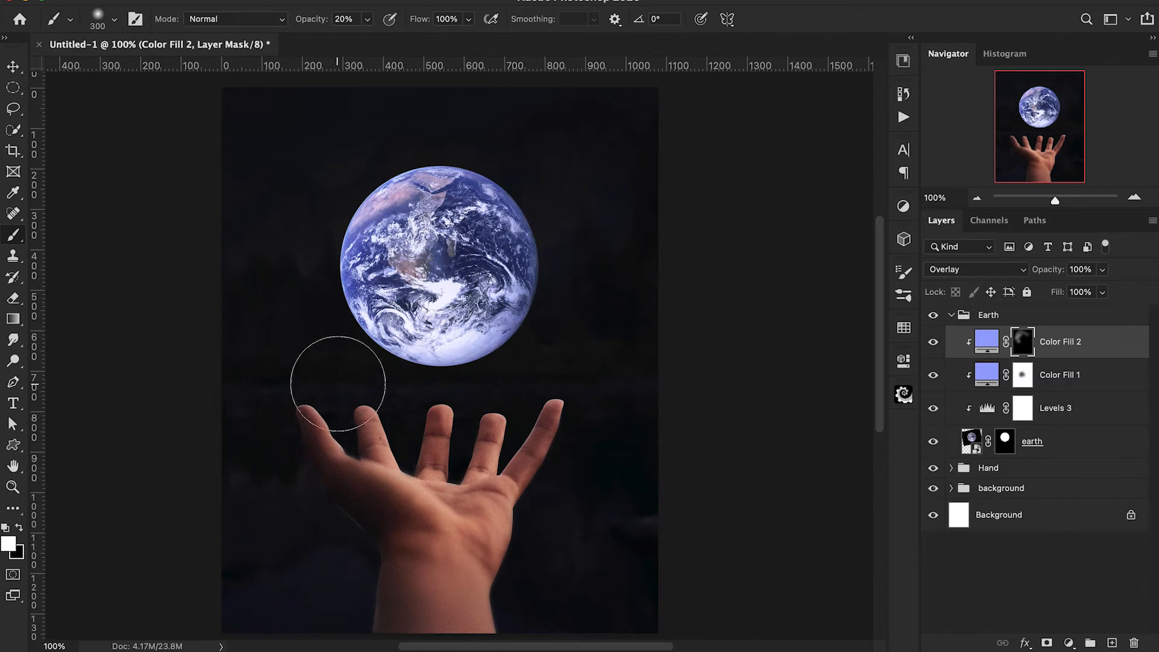
click(935, 342)
click(934, 343)
click(934, 342)
click(934, 342)
click(933, 342)
click(934, 343)
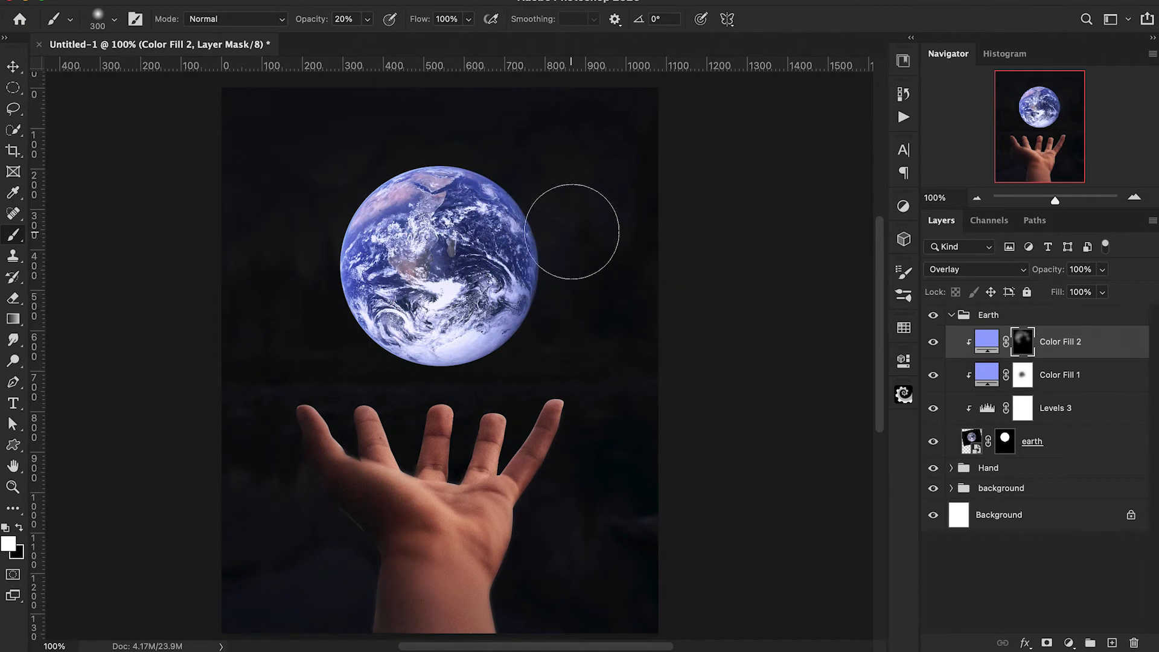
Create a new layer beneath the earth layer and paint a white glow behind the Earth with a soft 400 px brush at 50% opacity.
click(1048, 454)
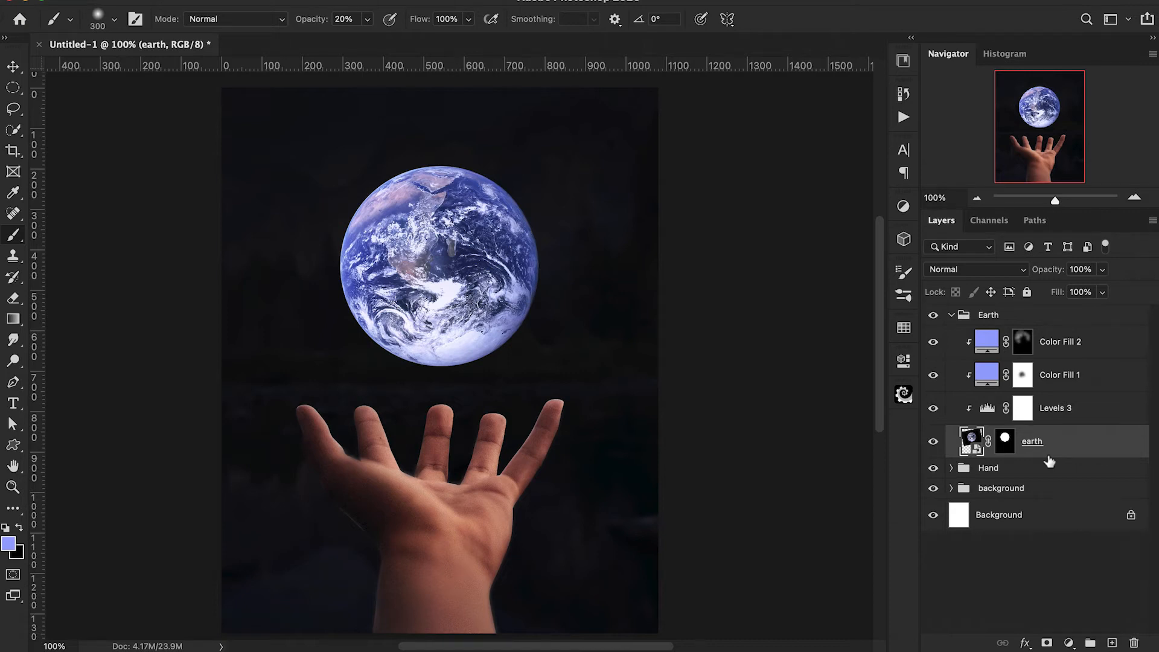
super+click(1112, 643)
key(d)
key(x)
key(bracketright)
key(bracketright)
key(bracketright)
key(bracketright)
key(bracketright)
key(bracketright)
key(bracketright)
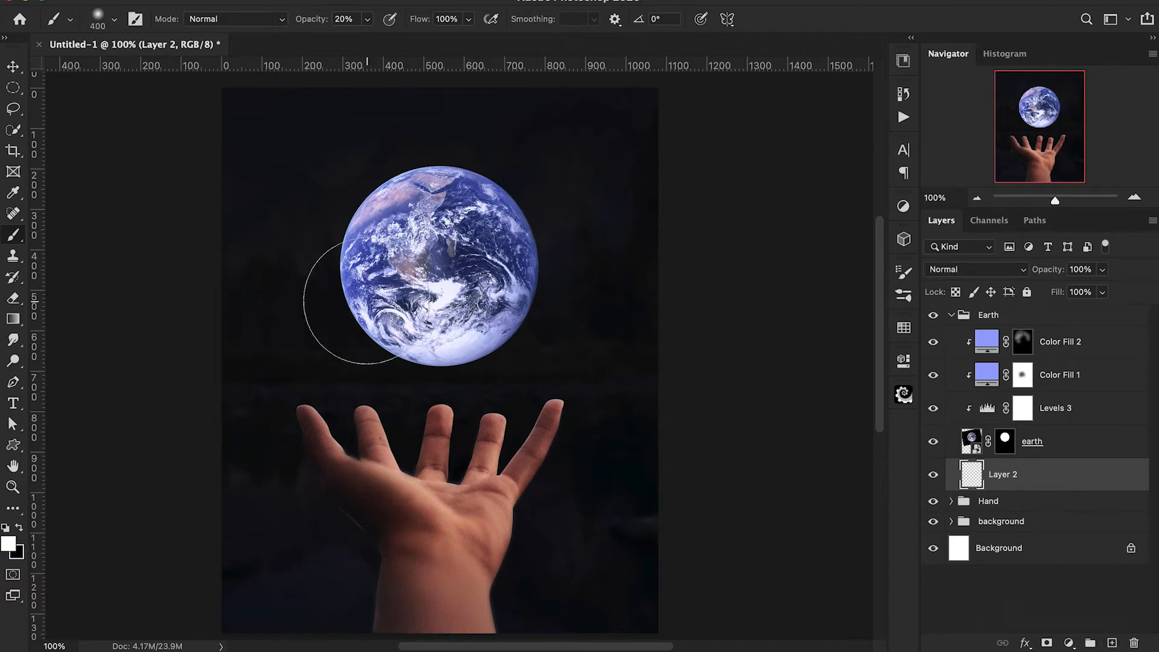
key(5)
click(471, 252)
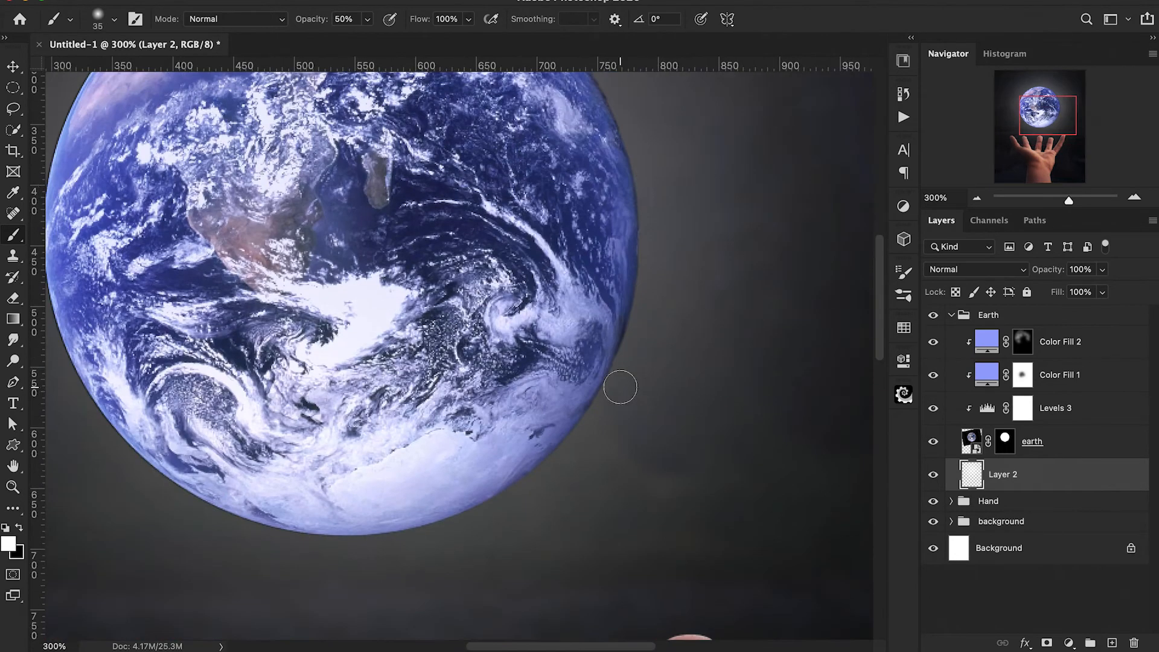
Shrink the earth layer's mask with the Minimum filter at a radius of 2 pixels to trim the dark fringe.
scroll(431, 460, left, 5)
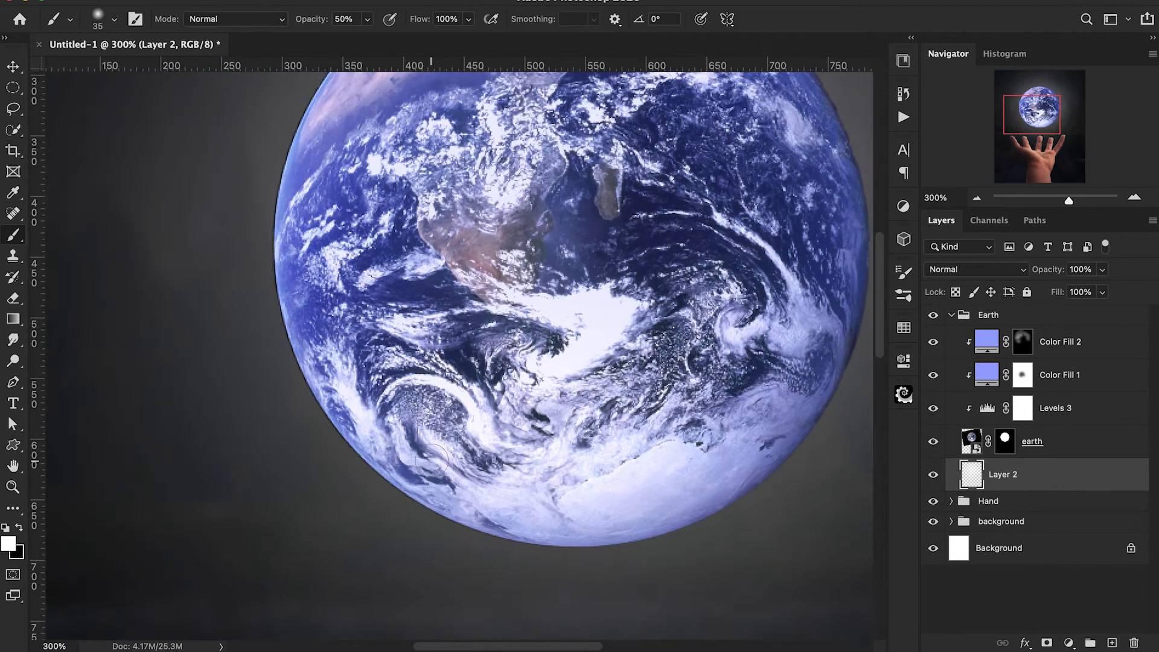
scroll(375, 477, right, 2)
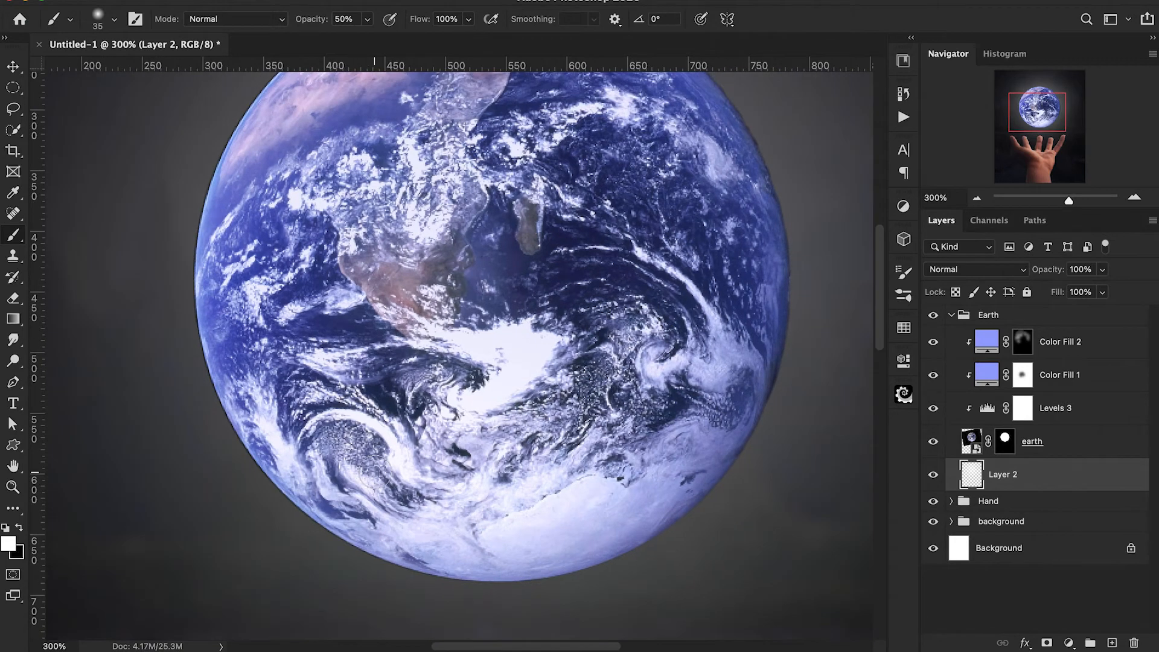
key(super+minus)
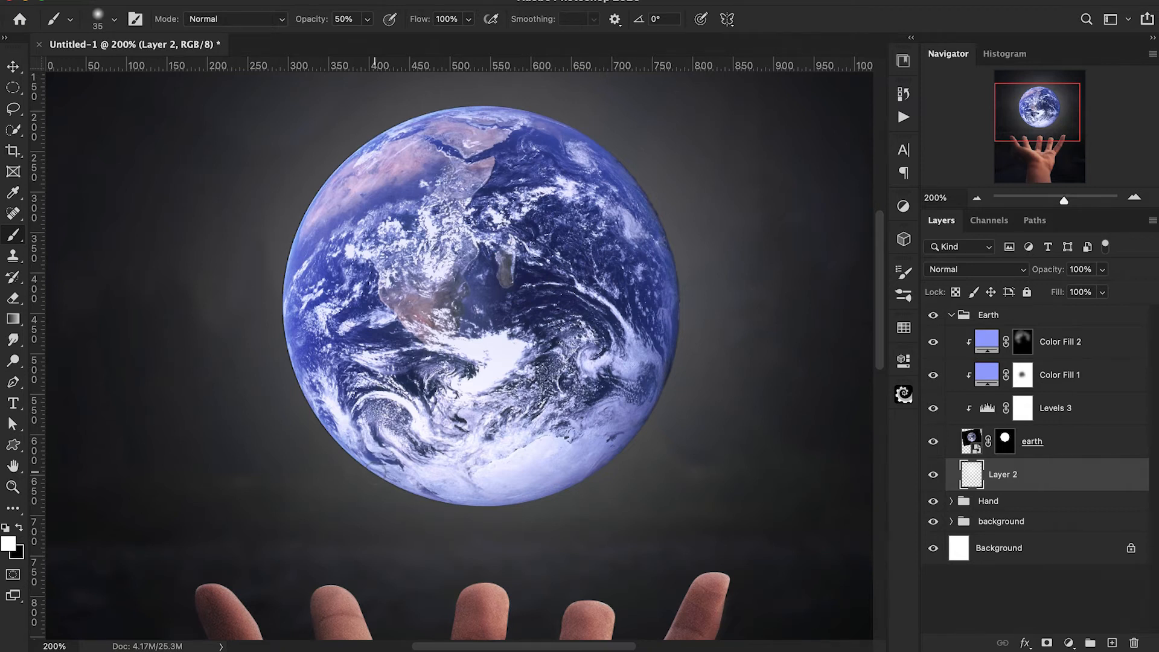
click(1005, 442)
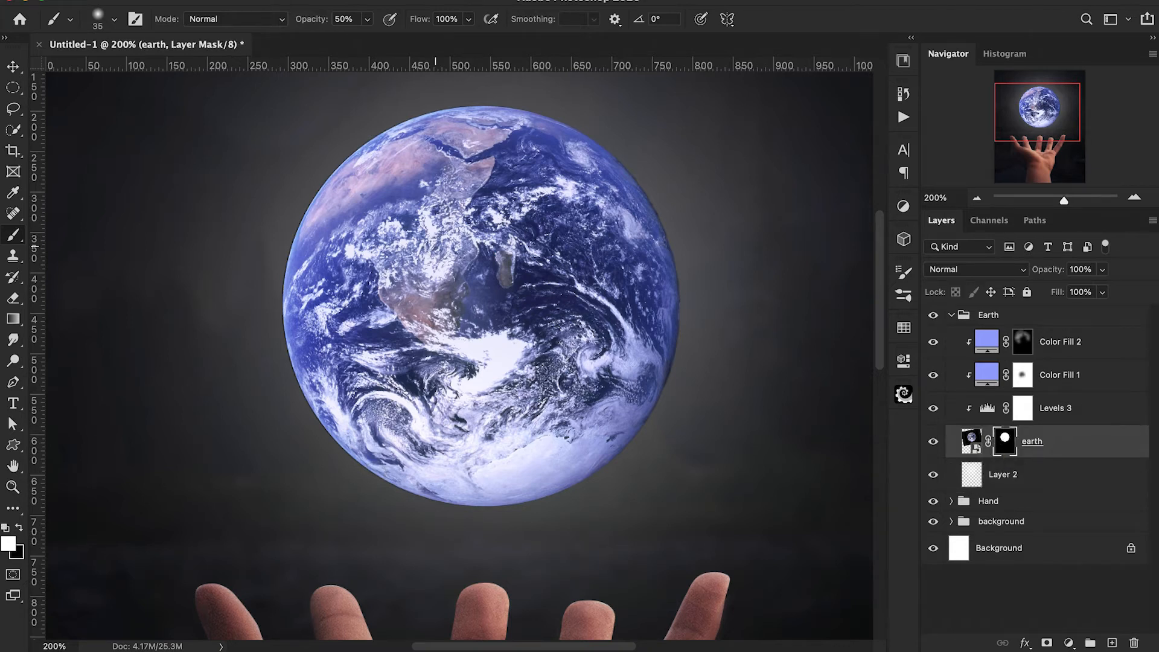
scroll(434, 242, up, 1)
click(364, 2)
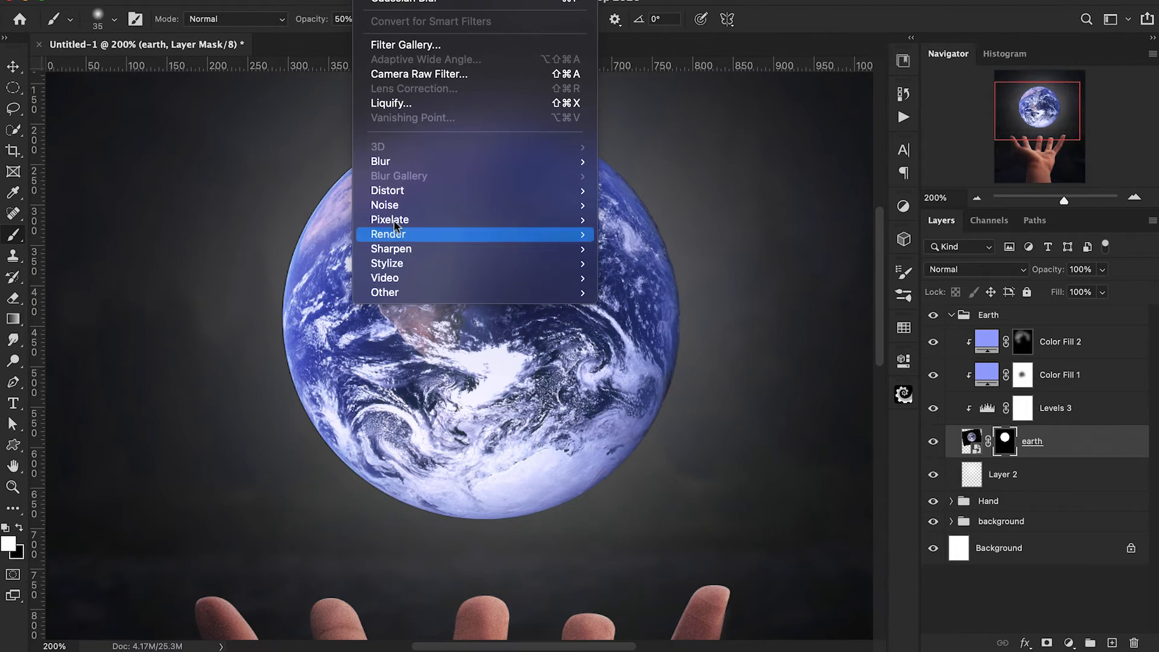
mouse_move(543, 293)
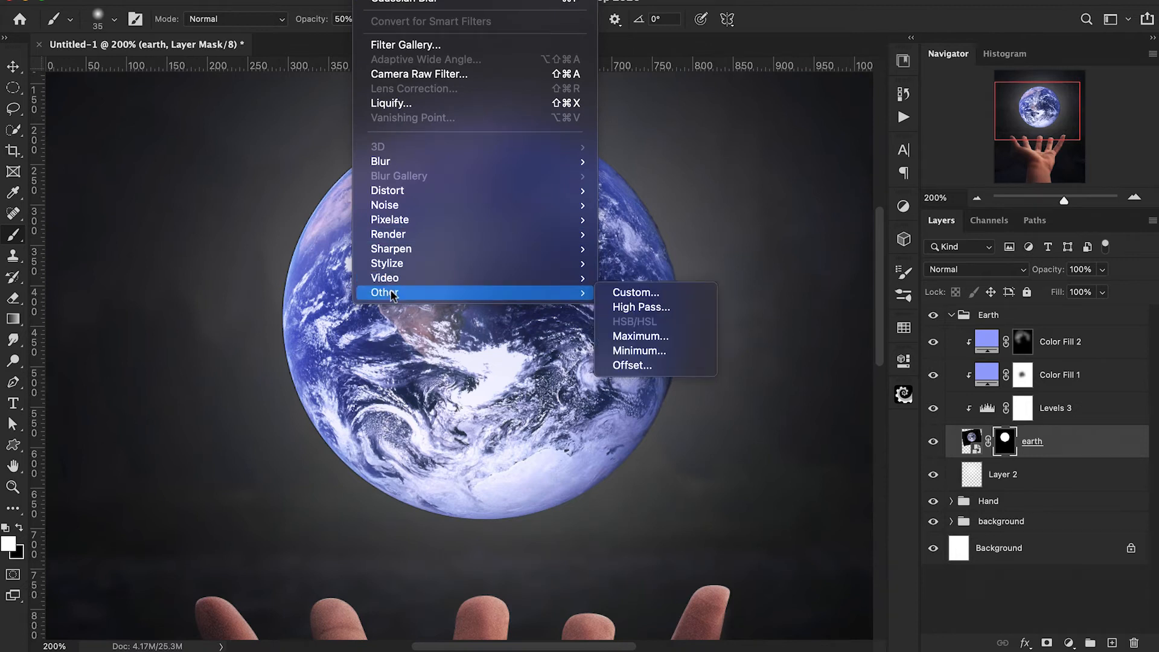
click(638, 356)
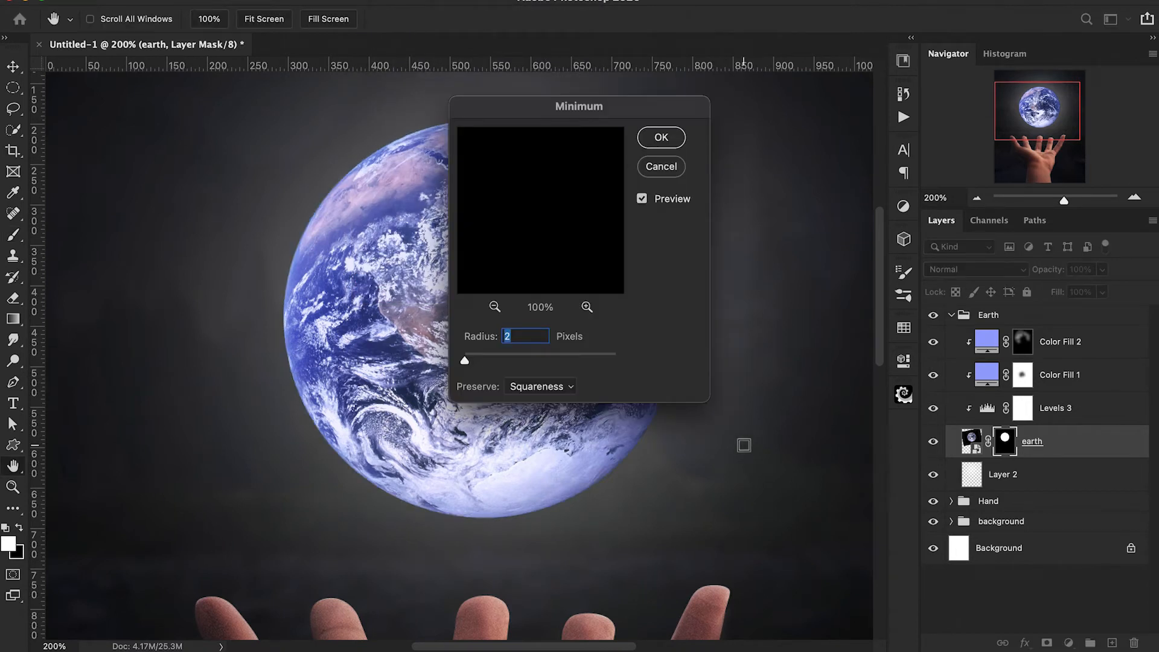
click(661, 137)
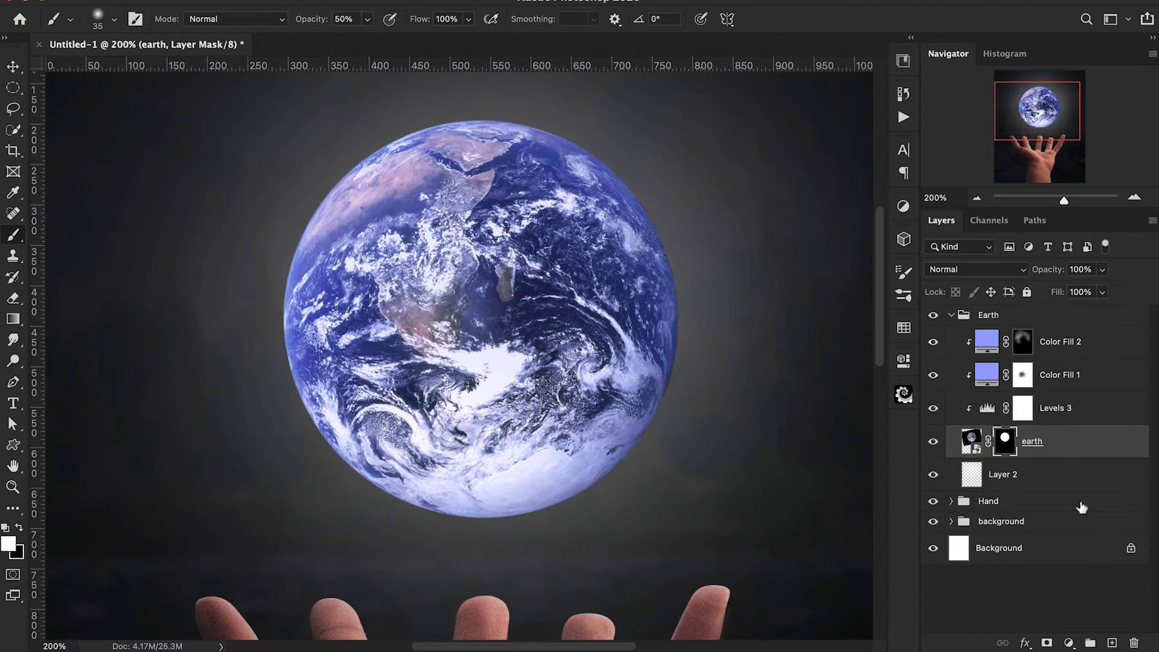
Delete the white glow layer beneath the earth layer.
key(super+minus)
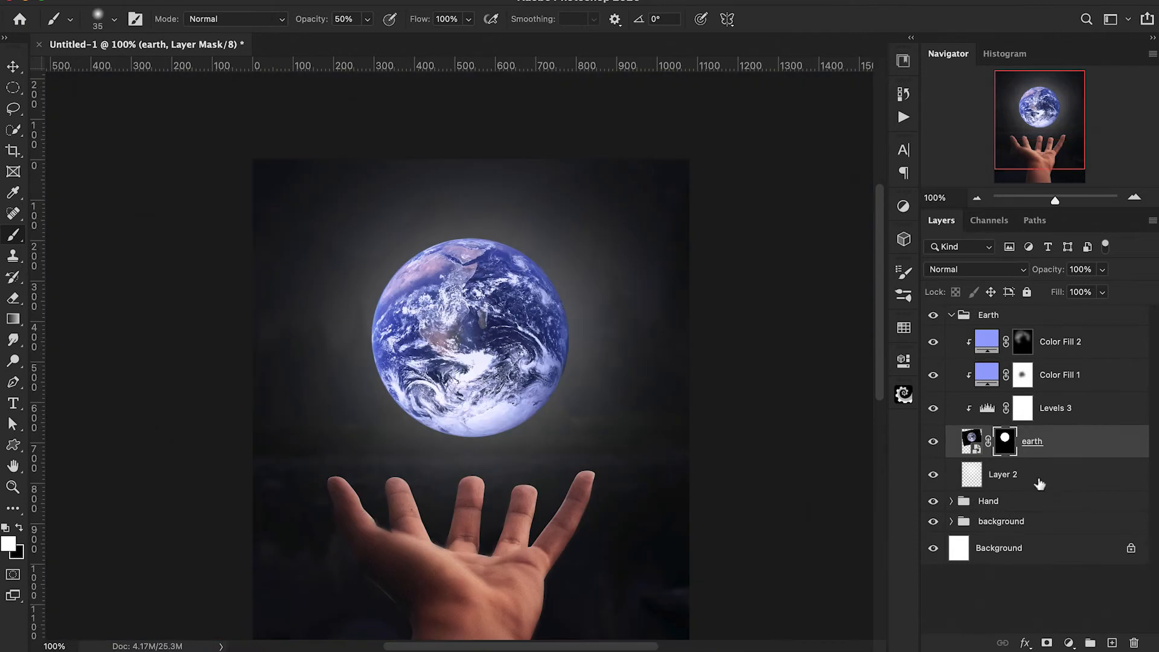
click(1040, 483)
key(Delete)
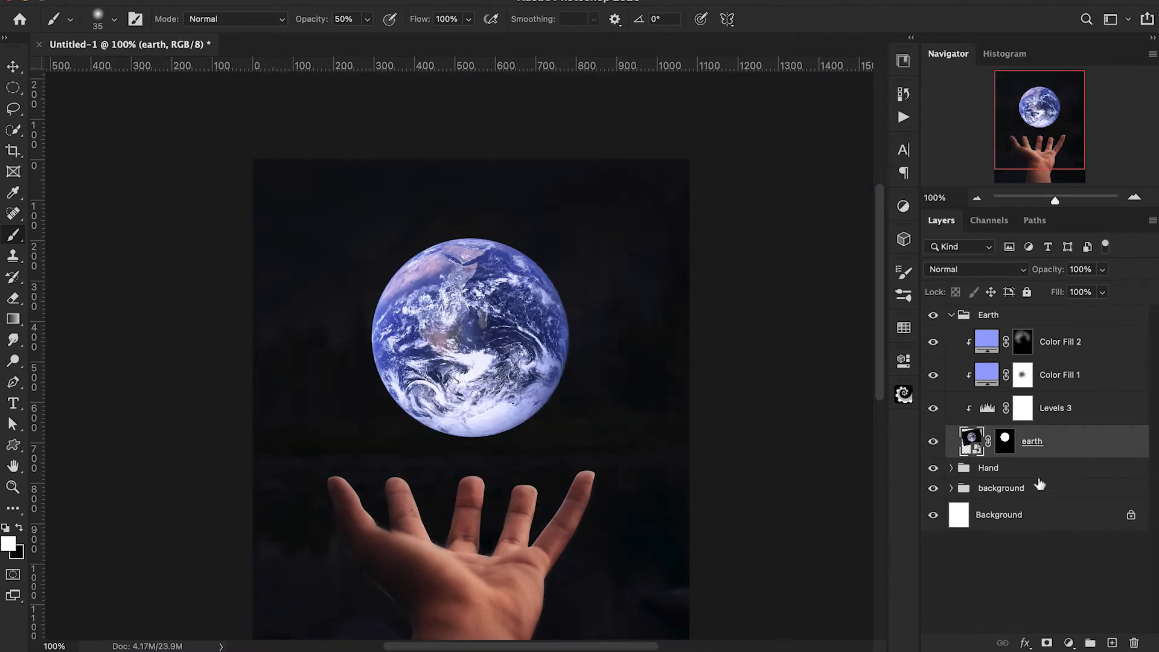
Collapse the Earth group, expand the Hand group and add a Hue/Saturation adjustment above Levels 1, clipped to the hand layer.
scroll(620, 386, down, 3)
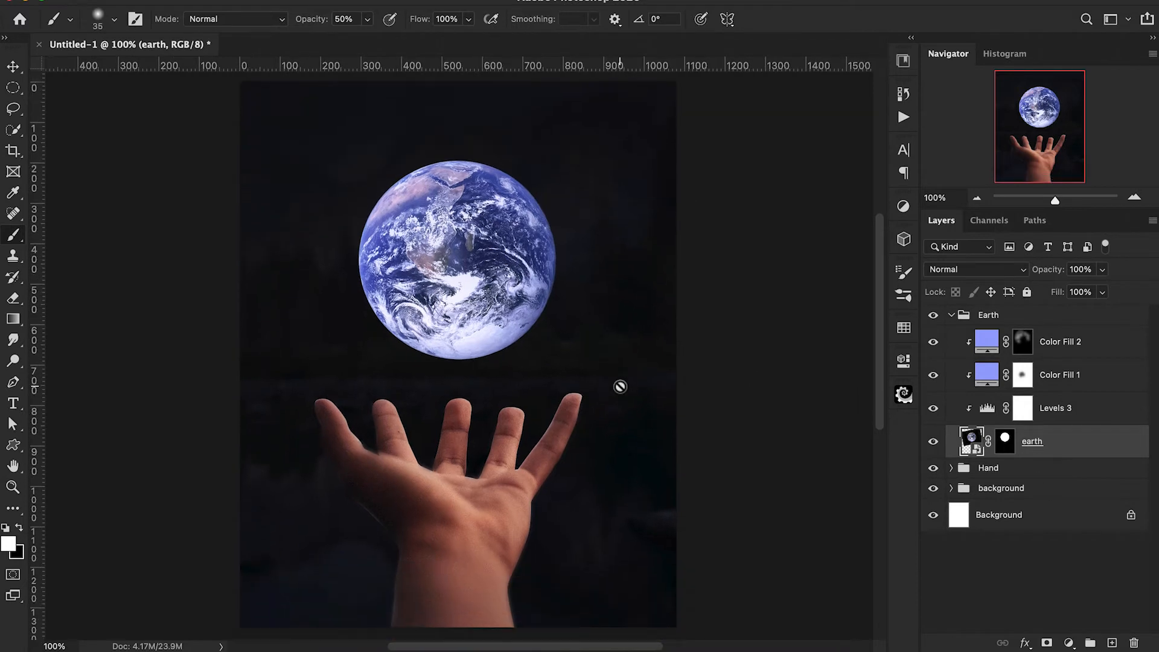
click(951, 315)
click(952, 335)
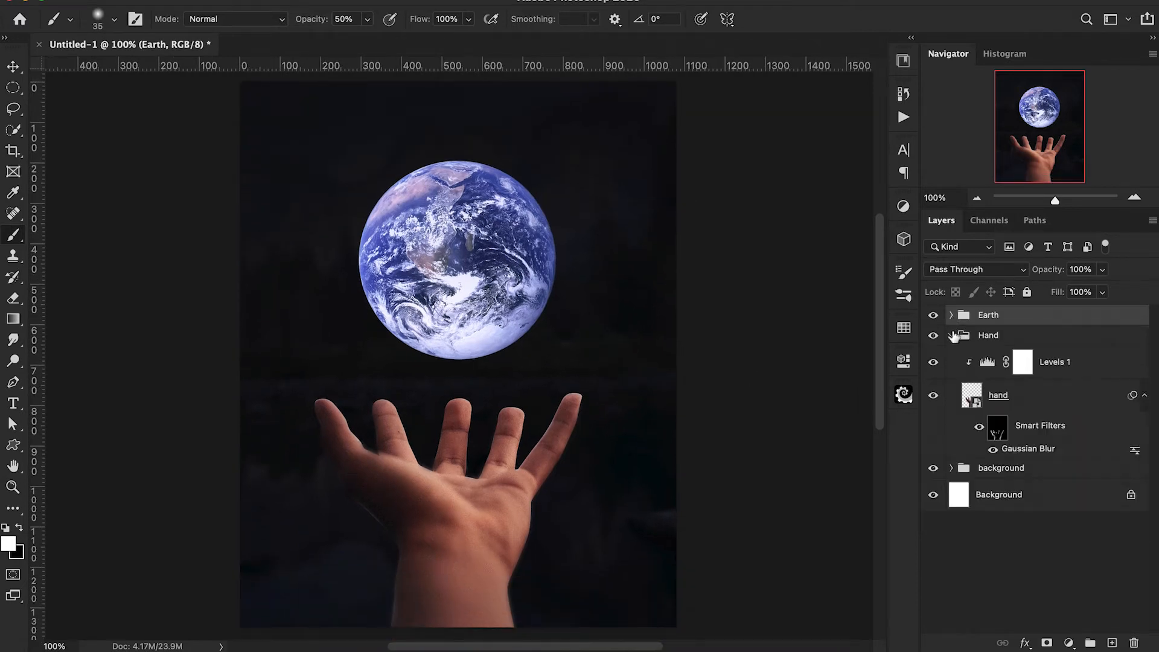
click(1042, 364)
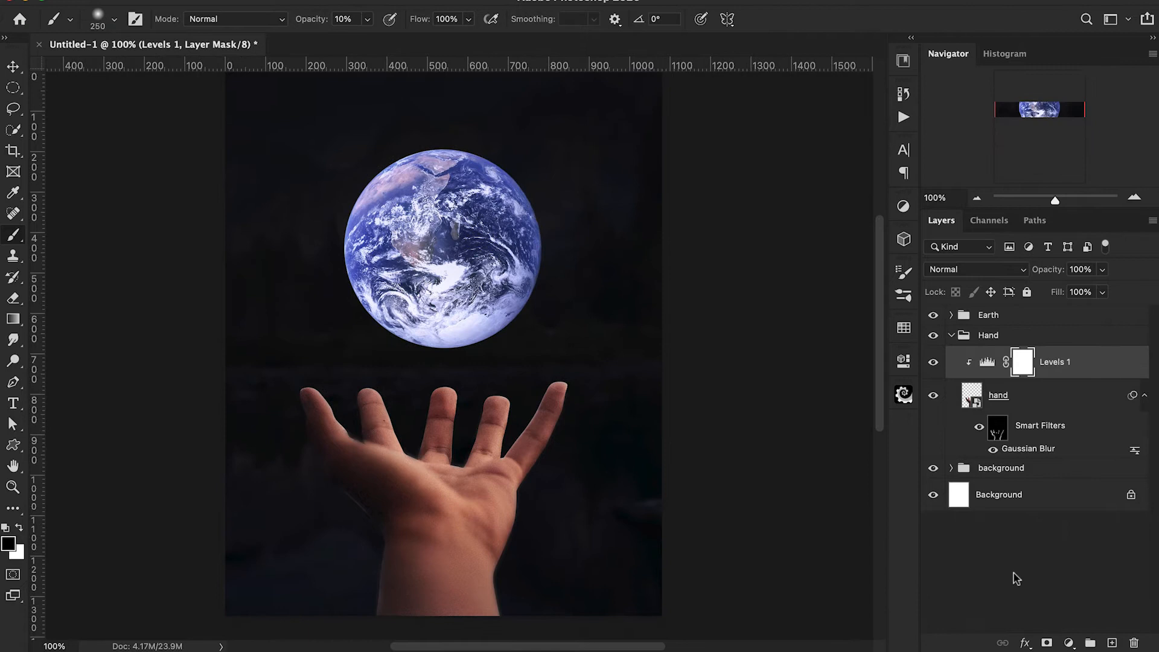
click(1067, 641)
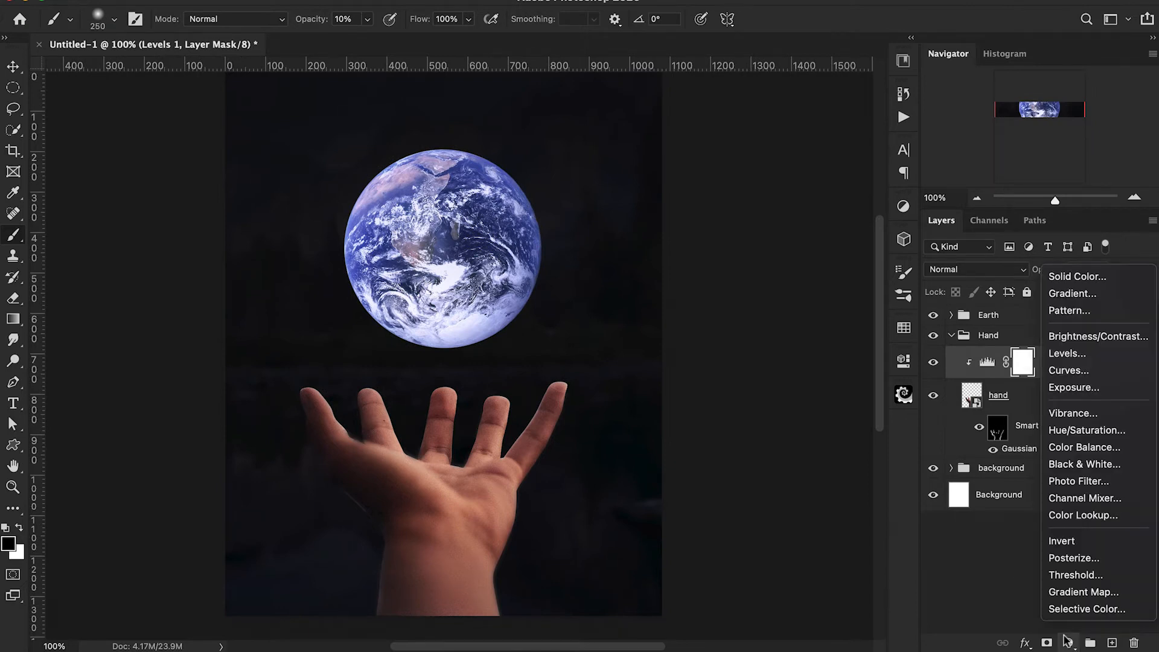
click(1062, 432)
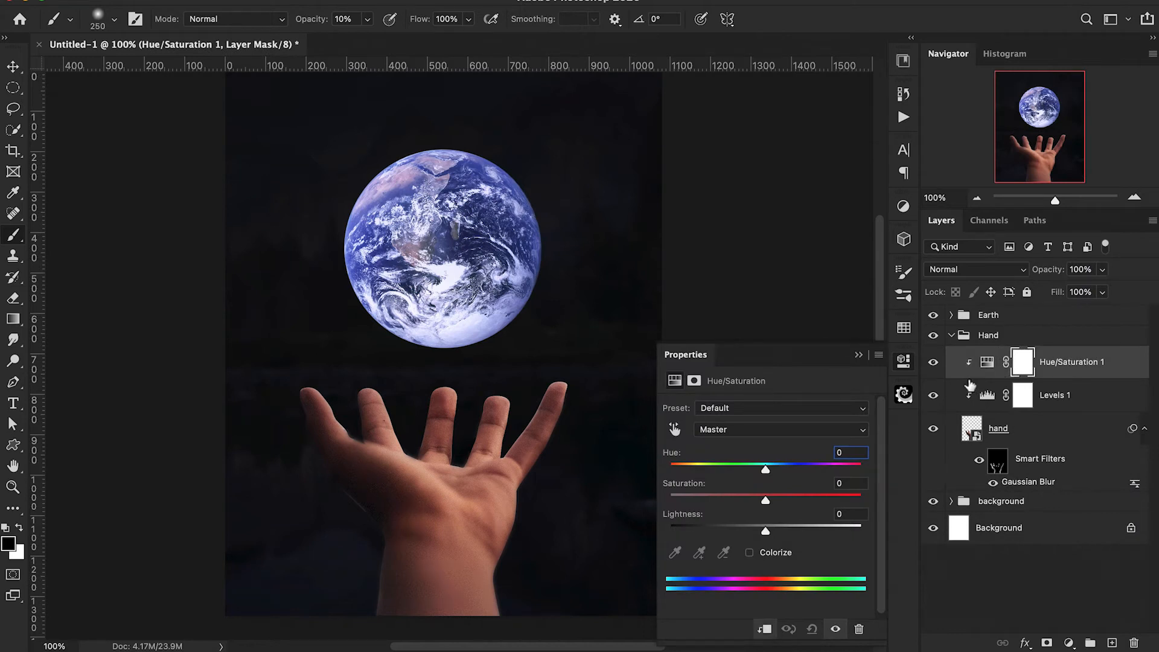
Turn on Colorize for the Hue/Saturation adjustment, shift the hue to blue and slightly reduce the saturation.
click(750, 553)
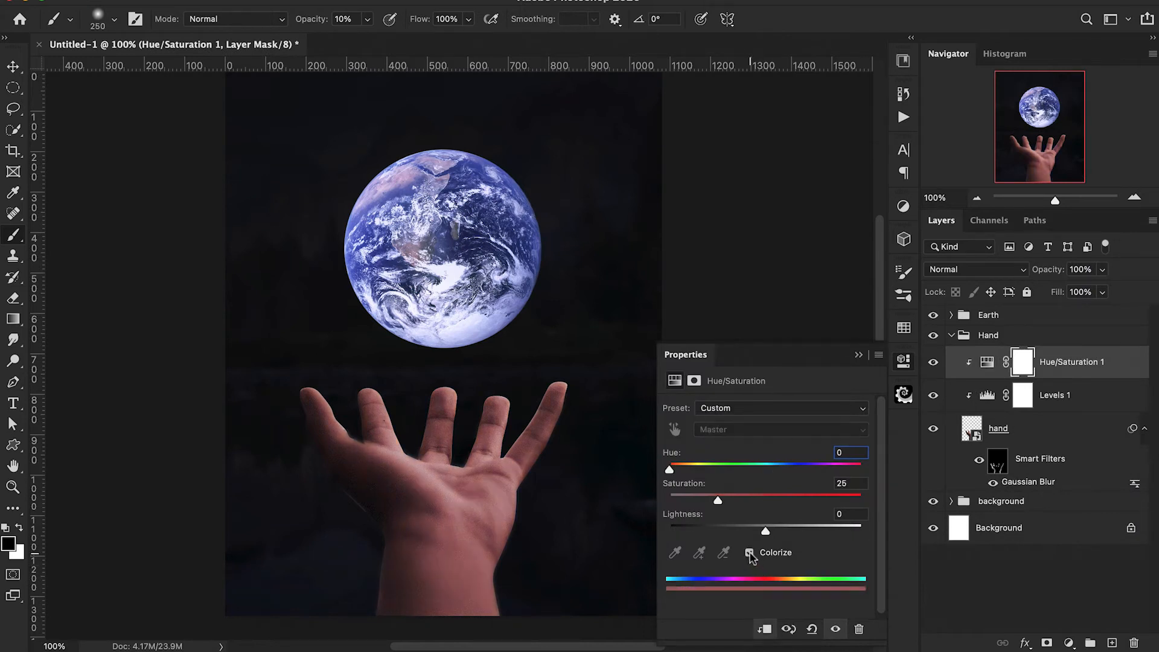
drag(669, 470, 791, 475)
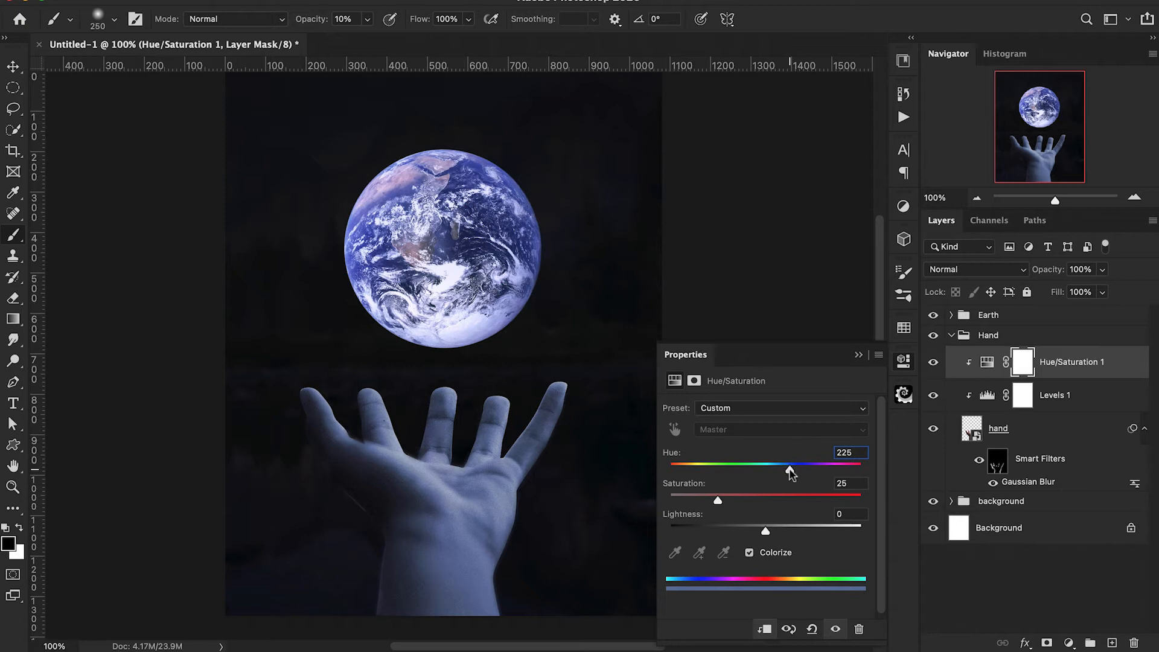
drag(716, 502, 708, 504)
click(858, 354)
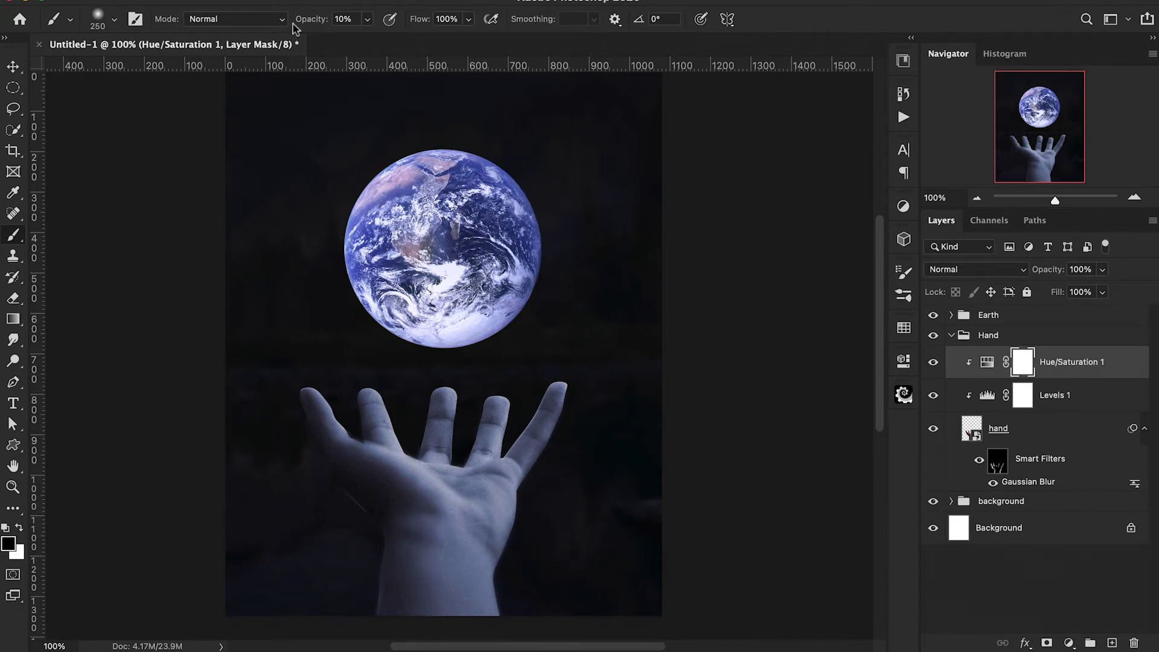
Paint black on the Hue/Saturation mask over the palm, fingers and wrist with a soft 250 px brush at 10% opacity and 80% flow.
drag(418, 25, 402, 32)
scroll(524, 535, down, 2)
mouse_move(472, 535)
mouse_down()
mouse_move(410, 590)
mouse_move(386, 587)
mouse_move(422, 600)
mouse_move(534, 589)
mouse_move(445, 581)
mouse_move(501, 465)
mouse_up()
mouse_move(537, 428)
mouse_down()
mouse_move(567, 414)
mouse_move(551, 463)
mouse_up()
mouse_move(359, 497)
mouse_down()
mouse_move(386, 493)
mouse_move(394, 475)
mouse_move(351, 456)
mouse_move(315, 416)
mouse_move(294, 427)
mouse_move(355, 509)
mouse_move(373, 511)
mouse_move(346, 576)
mouse_up()
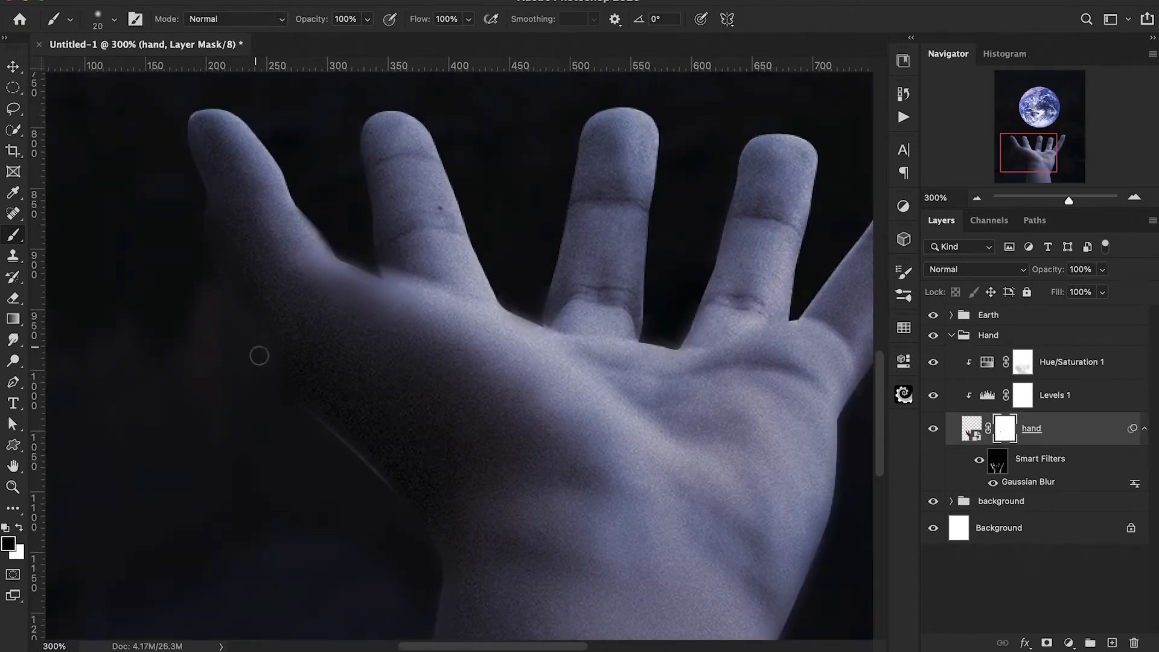
Add a mask to the hand layer and paint black along the palm's outer left edge with a 20 px brush at 100% opacity.
mouse_move(305, 447)
mouse_down()
mouse_move(291, 413)
mouse_move(386, 501)
mouse_move(320, 438)
mouse_move(269, 435)
mouse_move(347, 495)
mouse_move(385, 503)
mouse_up()
key(super+minus)
key(super+minus)
scroll(387, 565, up, 2)
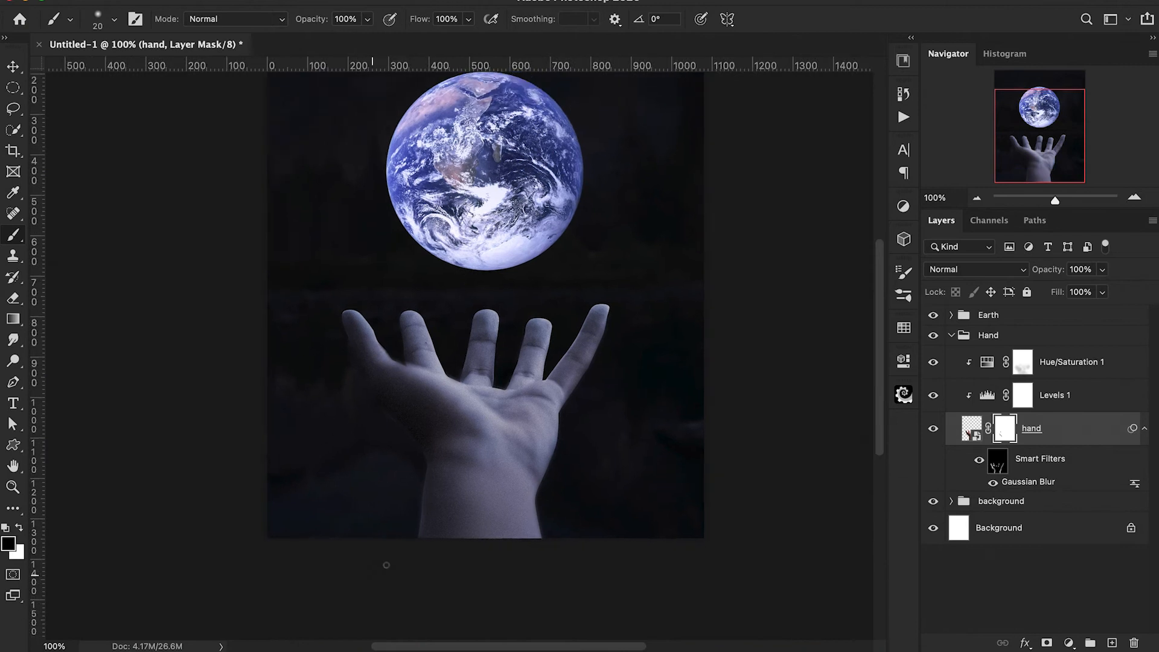
scroll(387, 565, up, 2)
scroll(387, 564, left, 2)
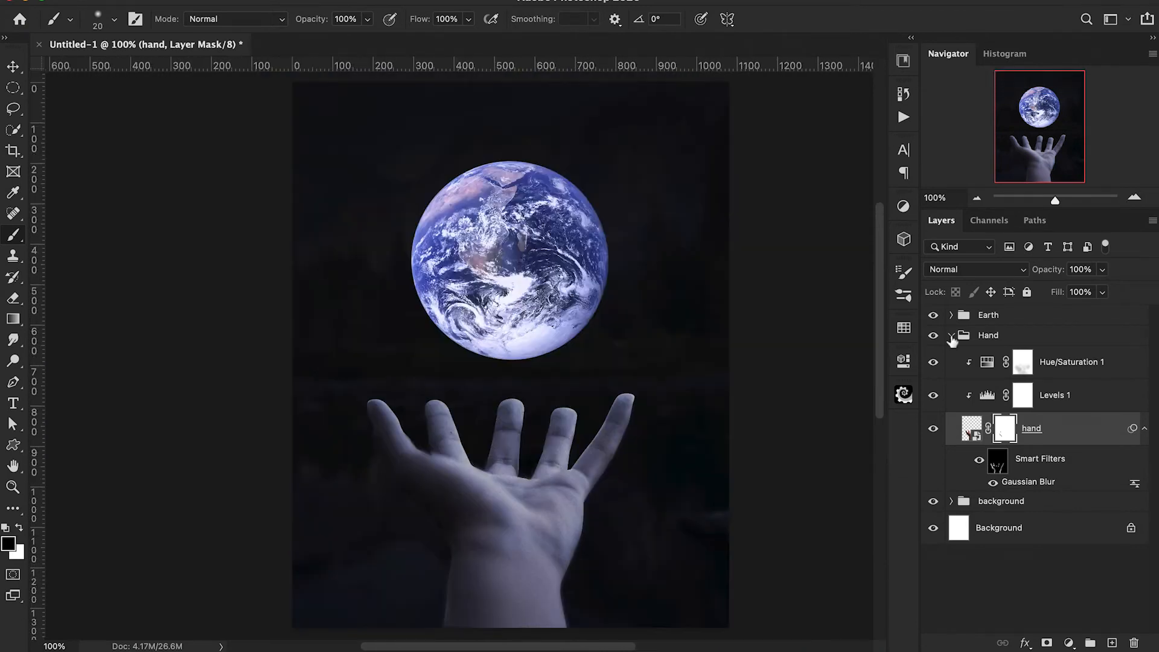
Collapse the Hand group, expand the Earth group and create two new empty layers beneath the earth layer.
click(951, 335)
click(952, 314)
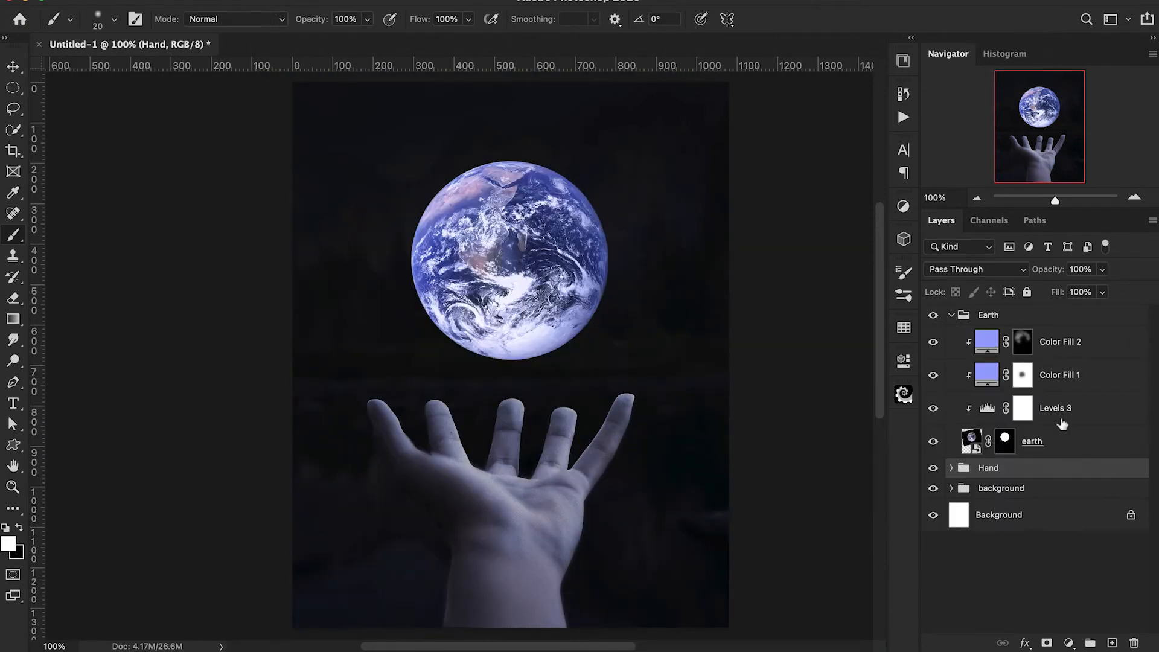
click(1078, 448)
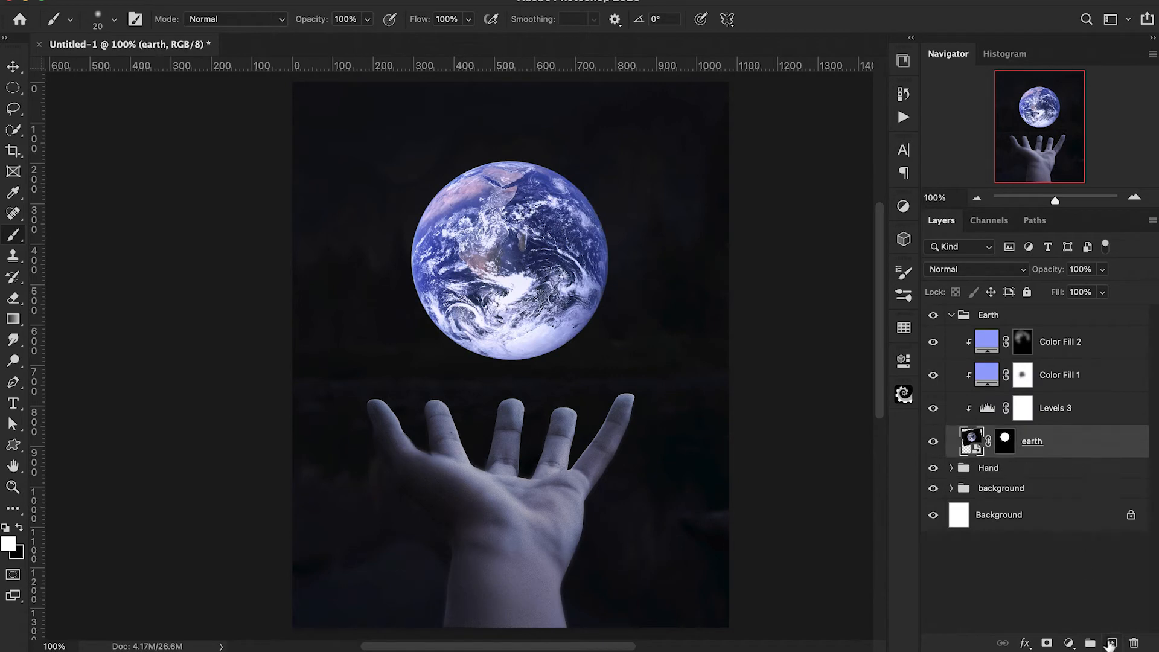
click(1112, 643)
click(1112, 643)
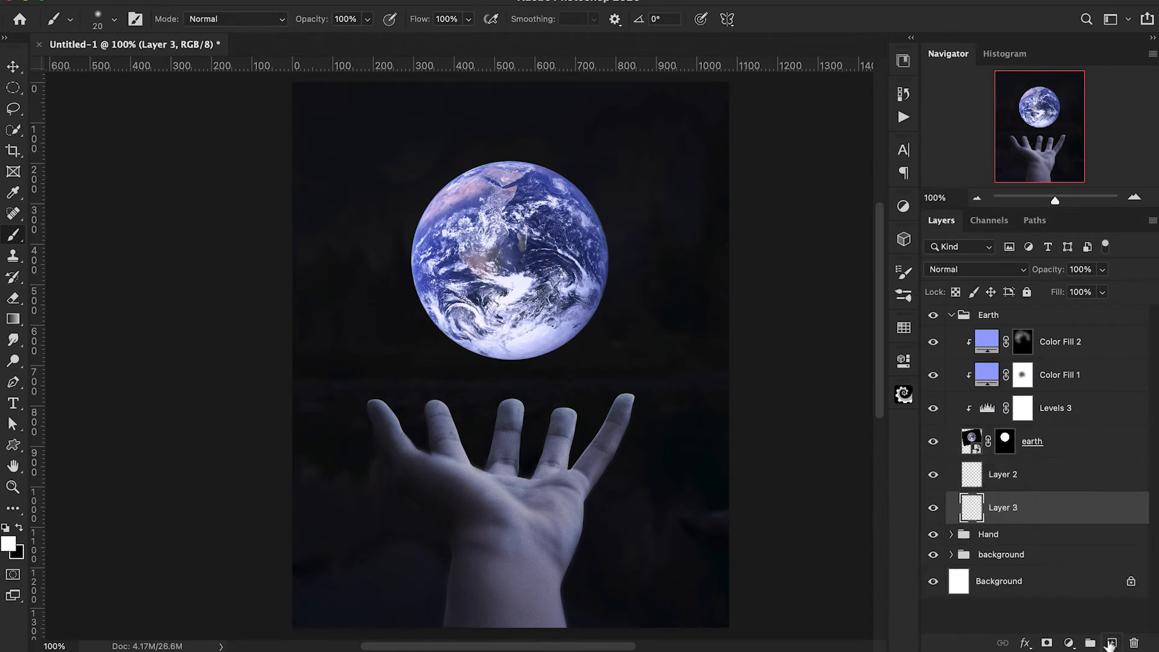
Create another empty layer beneath the earth layer and set the foreground to bright blue 6186ff, starting from a colour sampled on the Earth.
click(1111, 643)
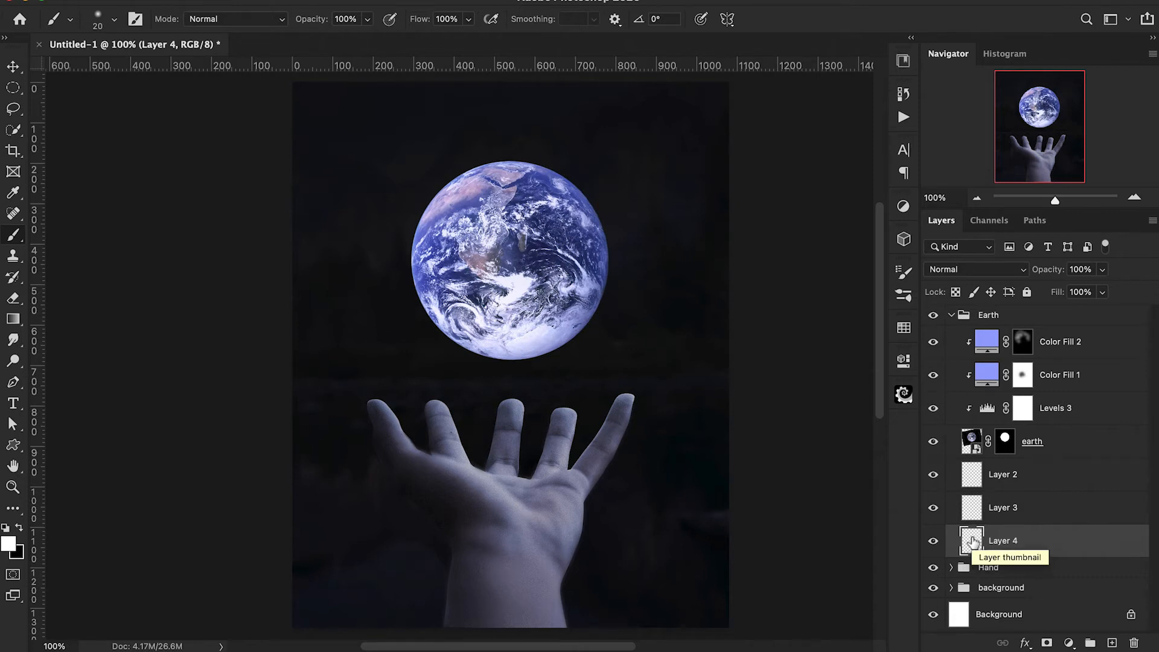
key(i)
click(421, 279)
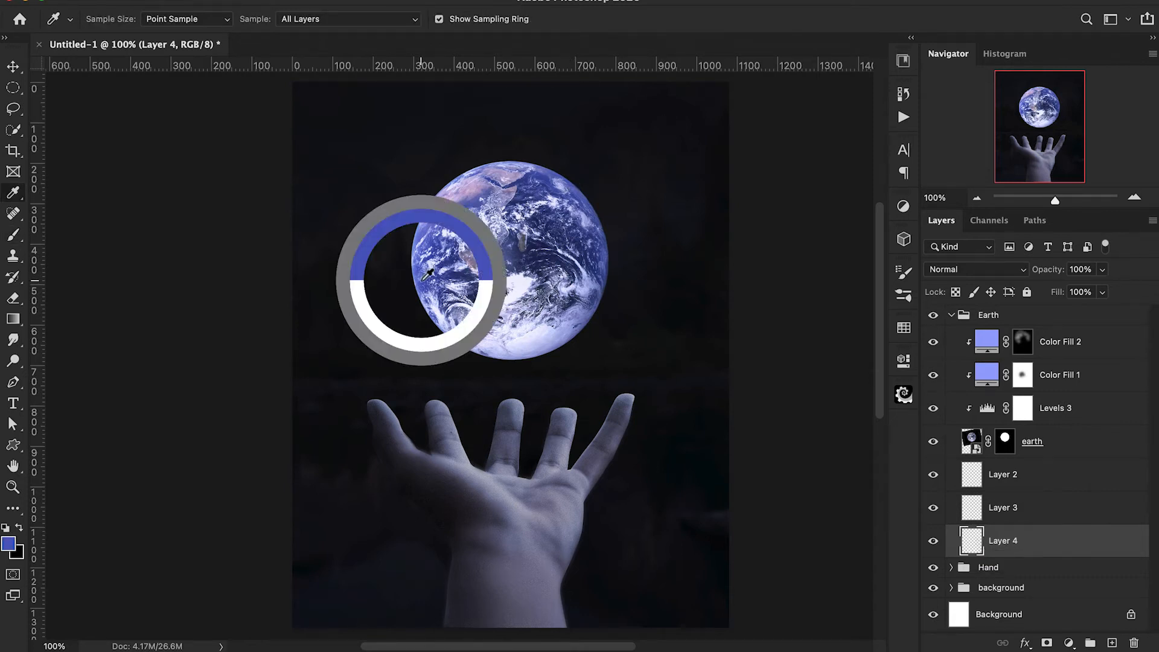
key(b)
click(9, 543)
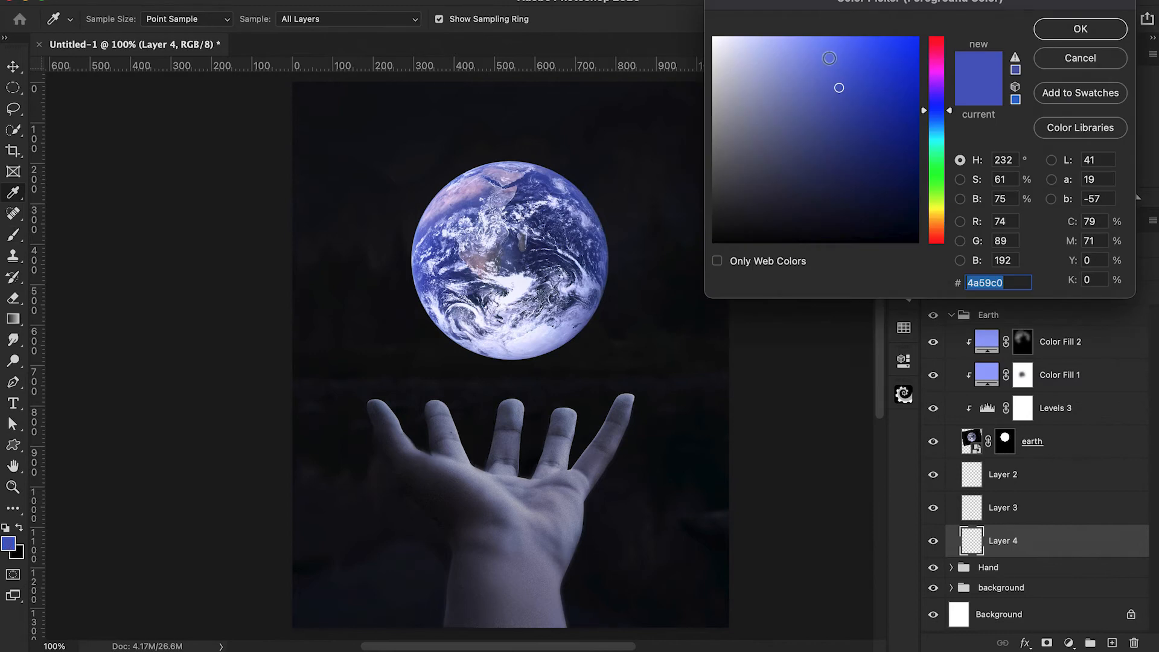
drag(845, 58, 841, 35)
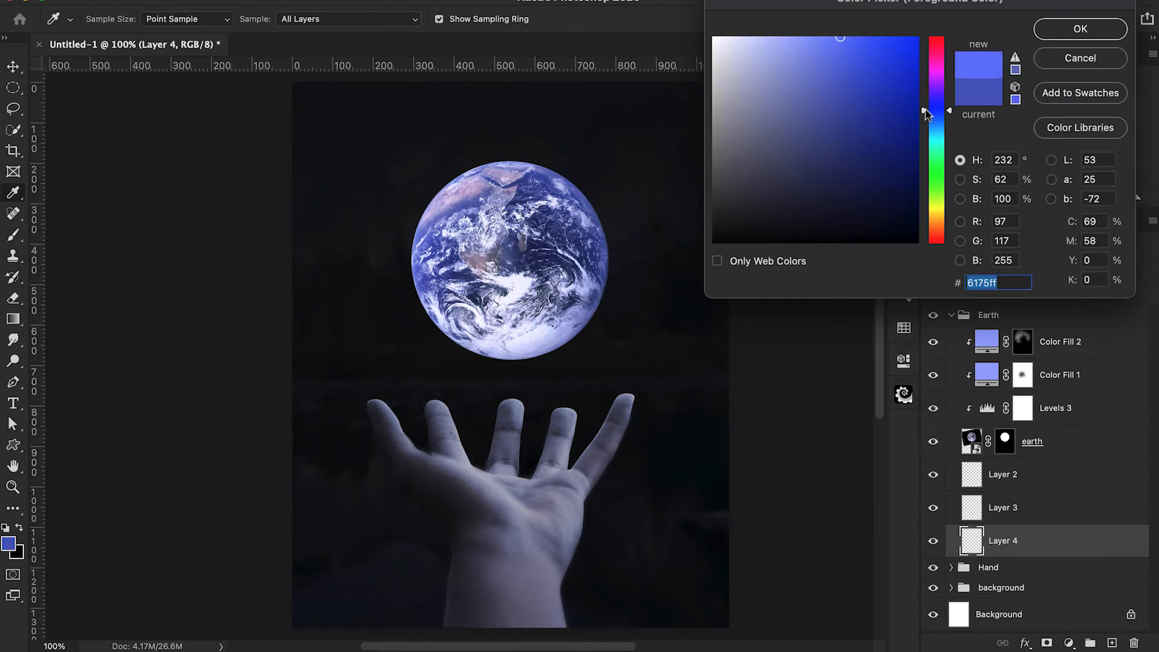
drag(924, 110, 924, 114)
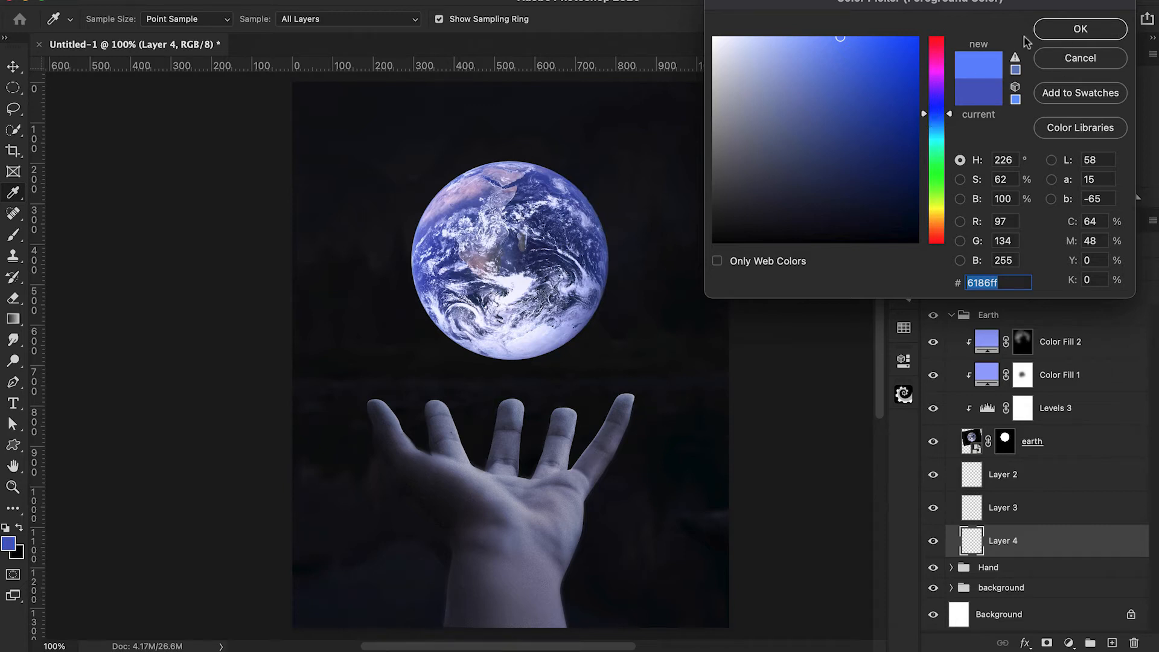
click(1057, 31)
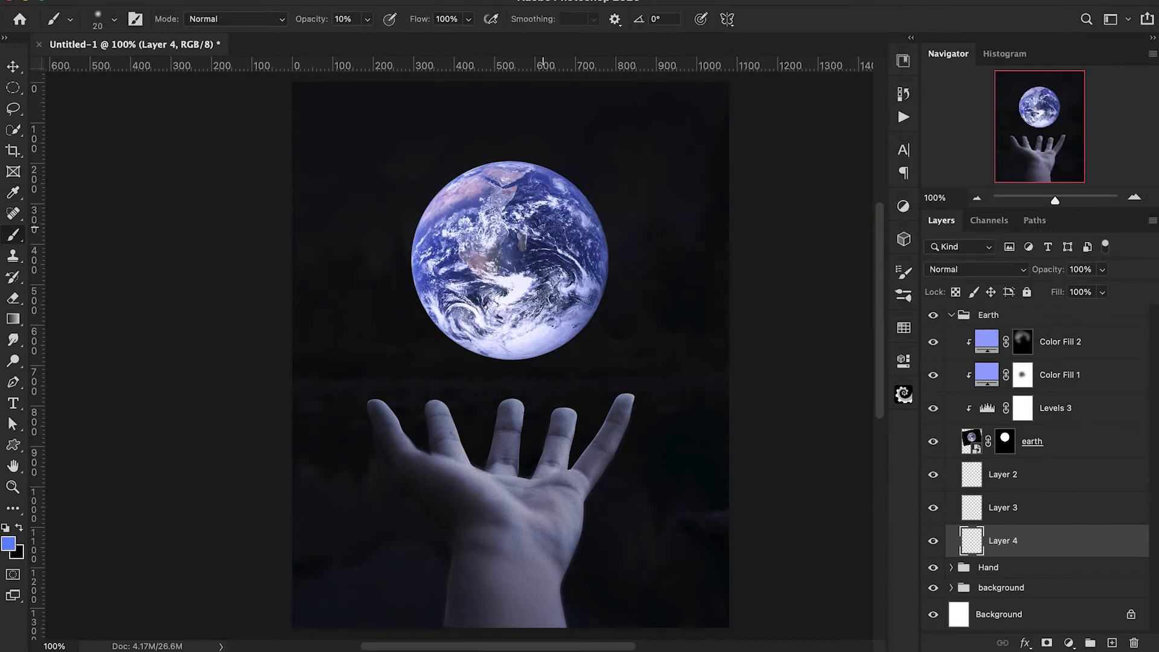
Paint a faint blue glow around the Earth on the new layer with a soft 900 px brush at 10% opacity.
key(bracketright)
key(bracketright)
key(bracketright)
key(bracketright)
key(bracketright)
key(bracketright)
key(bracketright)
key(bracketright)
key(bracketright)
key(bracketright)
key(bracketright)
key(bracketright)
key(bracketright)
key(bracketright)
key(bracketright)
key(bracketright)
key(bracketright)
key(bracketright)
key(bracketright)
key(bracketright)
scroll(543, 233, left, 3)
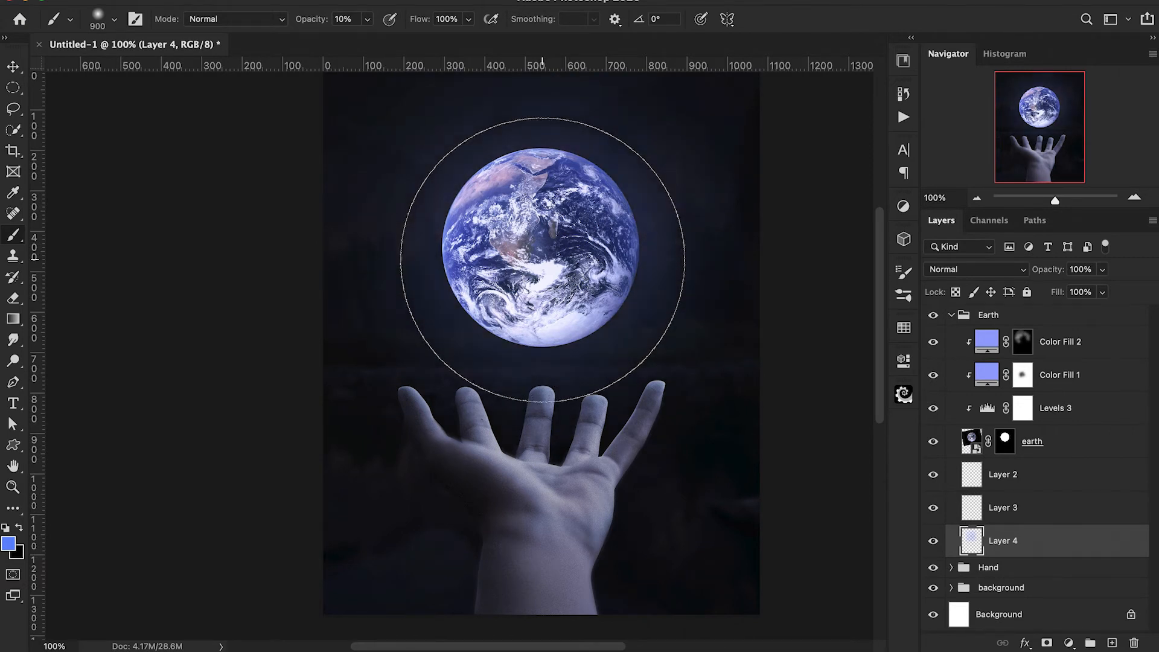
scroll(776, 419, up, 3)
scroll(776, 419, right, 2)
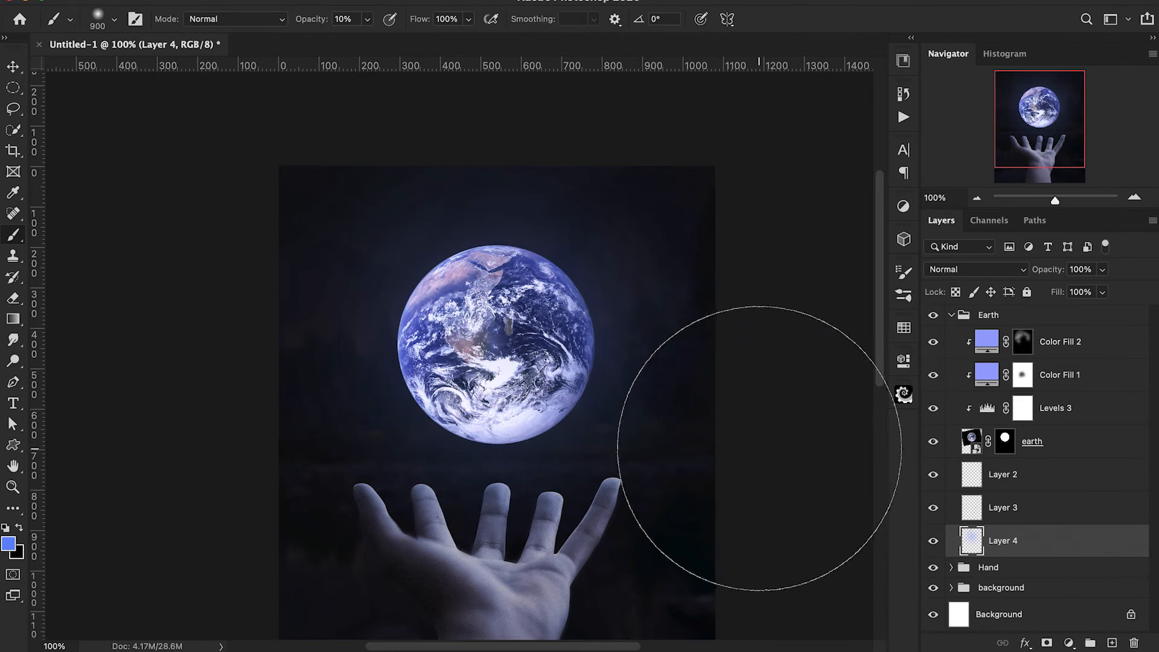
scroll(752, 428, down, 2)
Rename the painted glow layer as glow 1 and the empty layer directly above it as glow 2.
double_click(1005, 541)
text(glow)
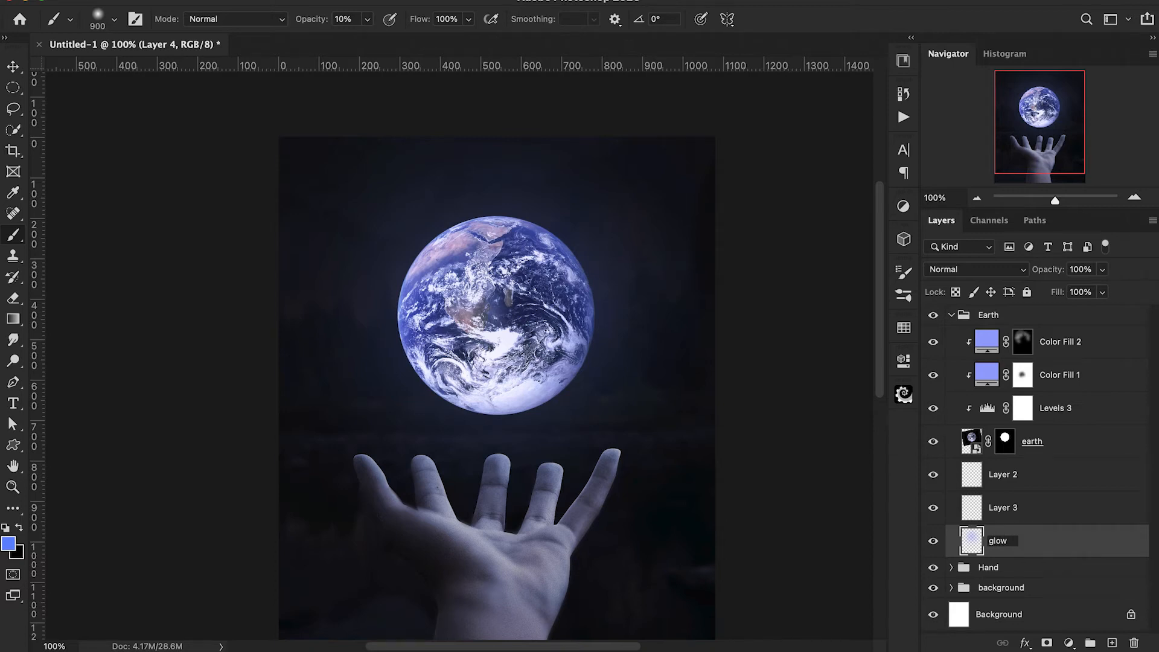
text( 1)
key(Return)
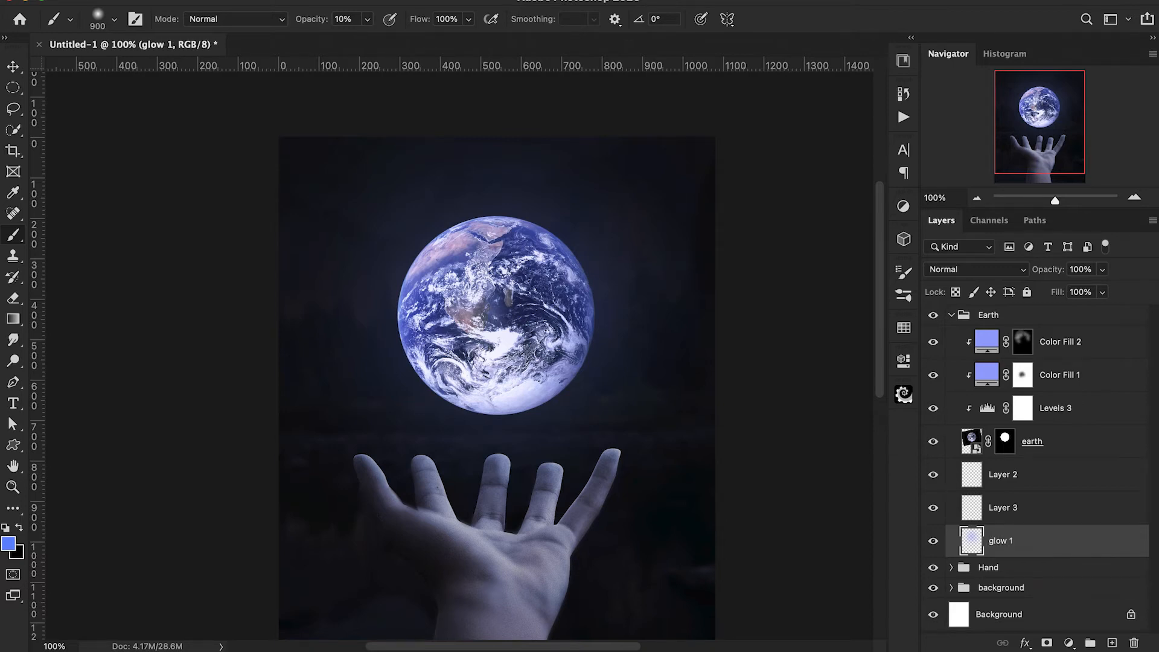
double_click(998, 507)
text(glow 2)
key(Return)
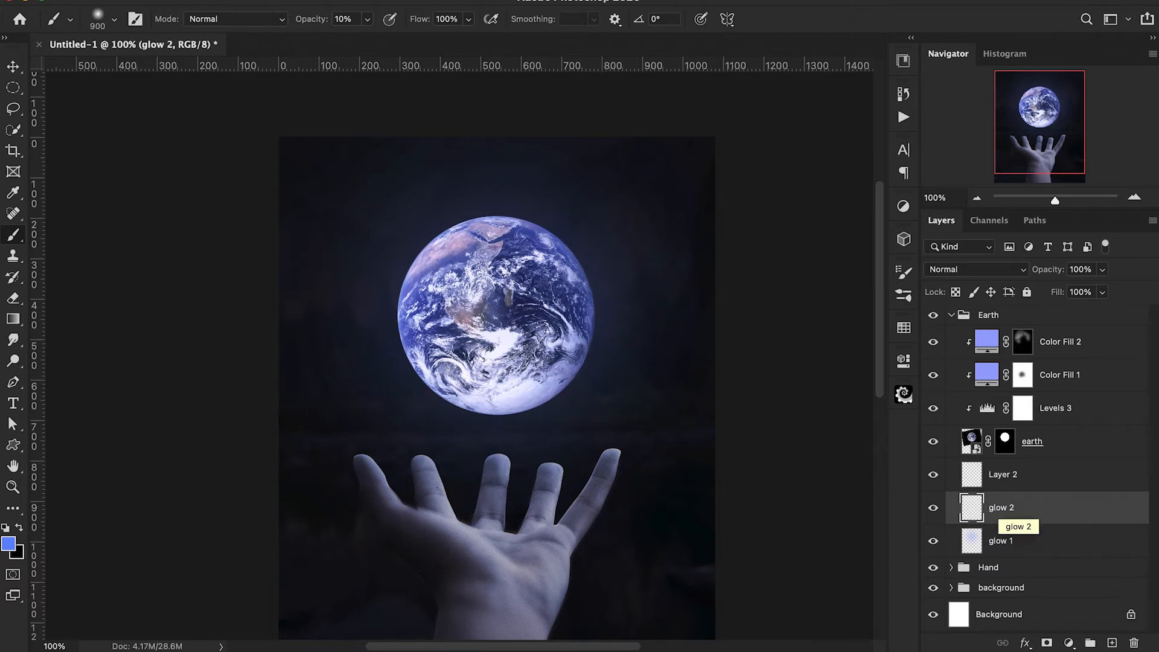
Dab a lighter blue 7898ff glow centred behind the Earth on the glow 2 layer with a soft 700 px brush, ending at 40% opacity.
scroll(791, 386, down, 2)
click(11, 545)
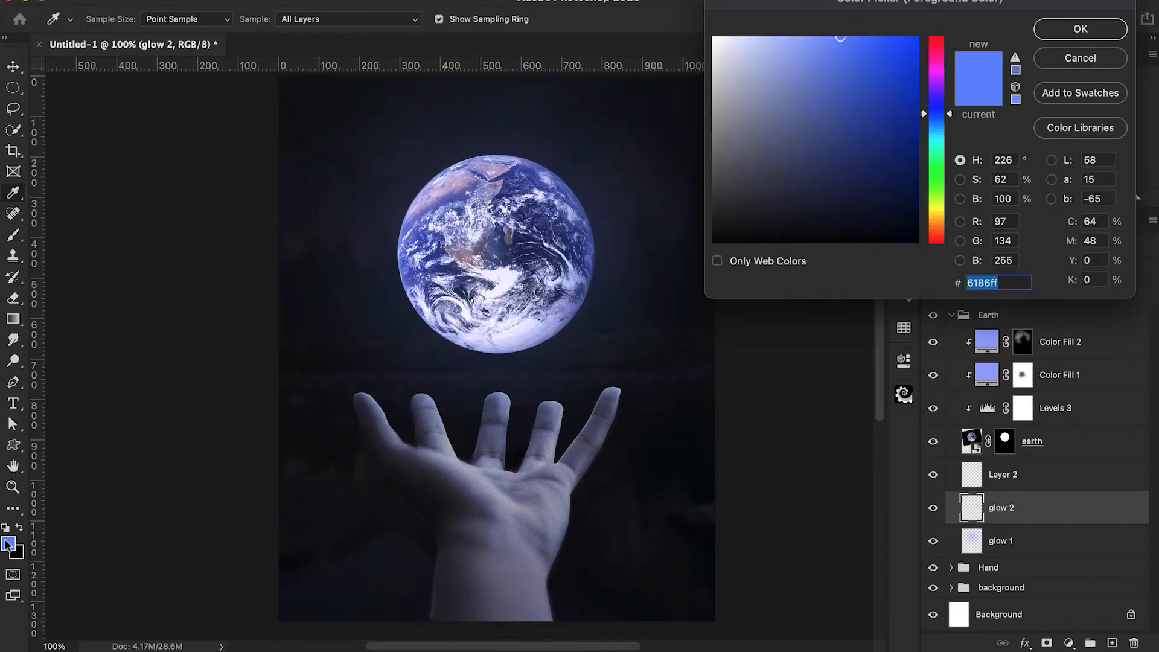
drag(805, 37, 822, 18)
click(1080, 29)
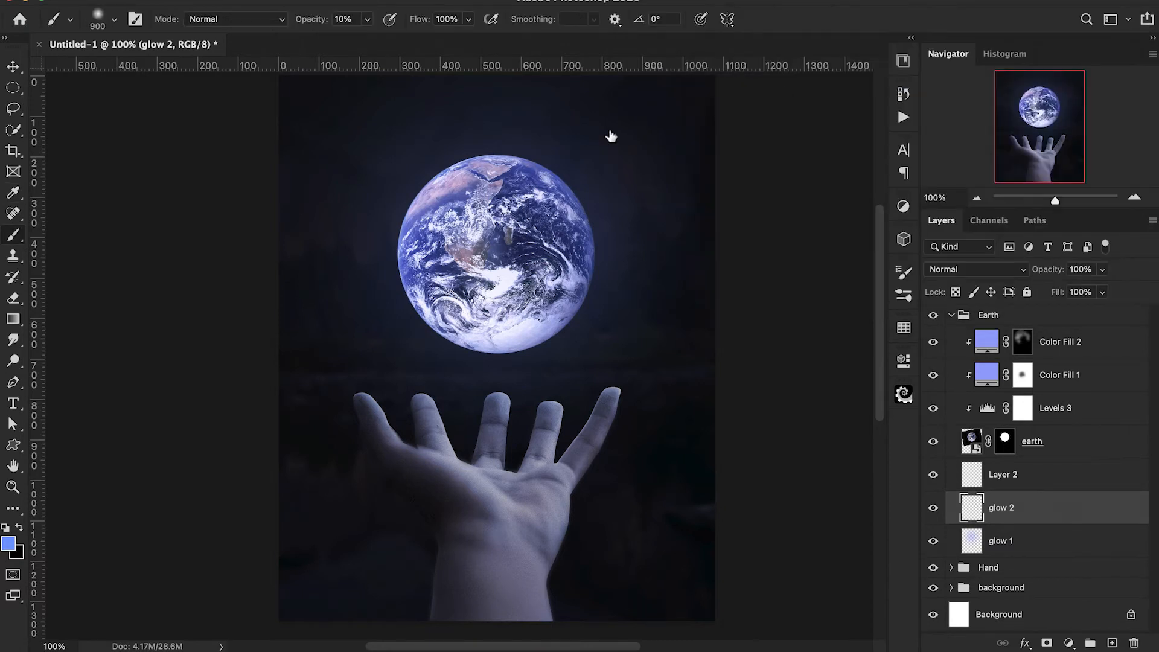
key(bracketleft)
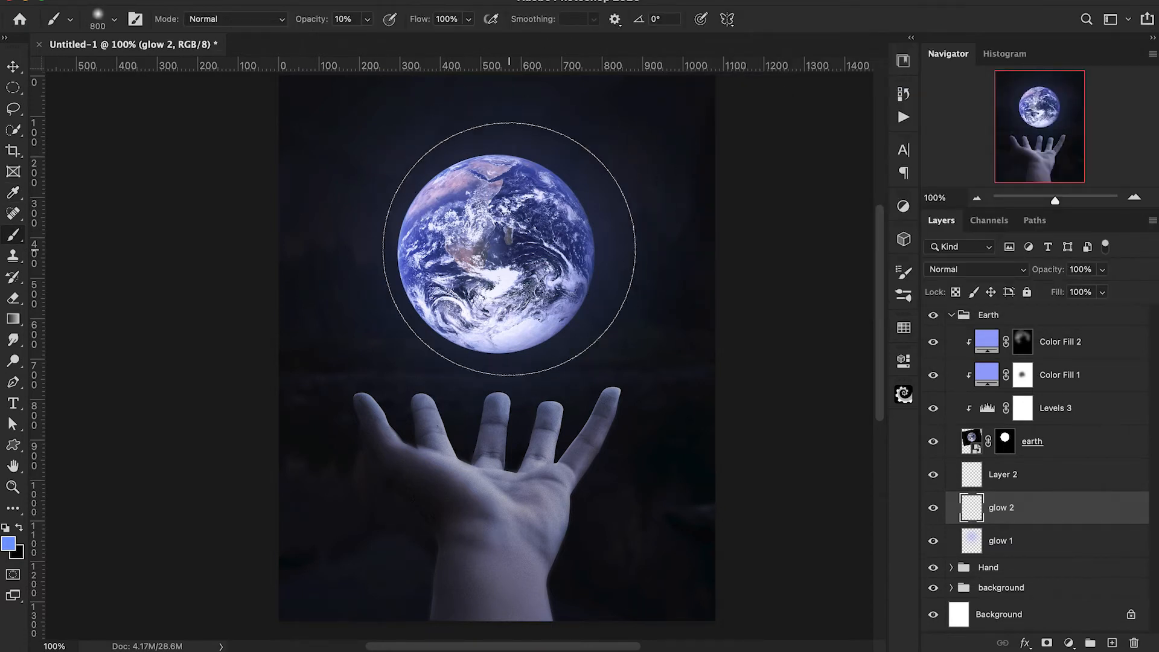
key(bracketleft)
key(bracketright)
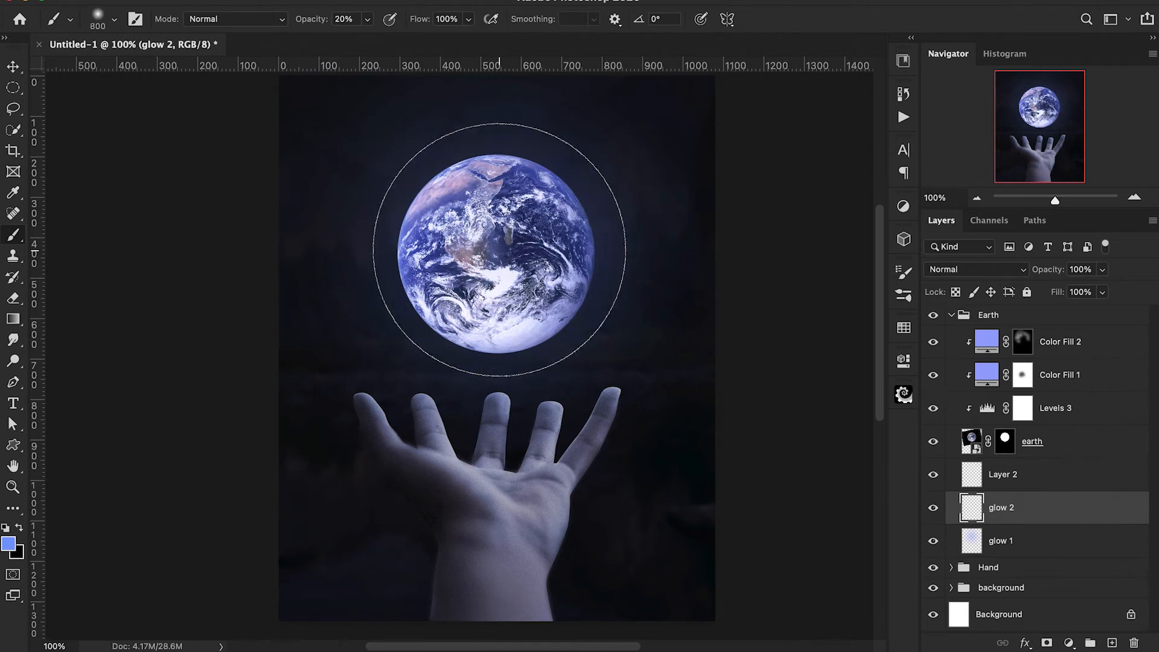
key(super+z)
key(bracketleft)
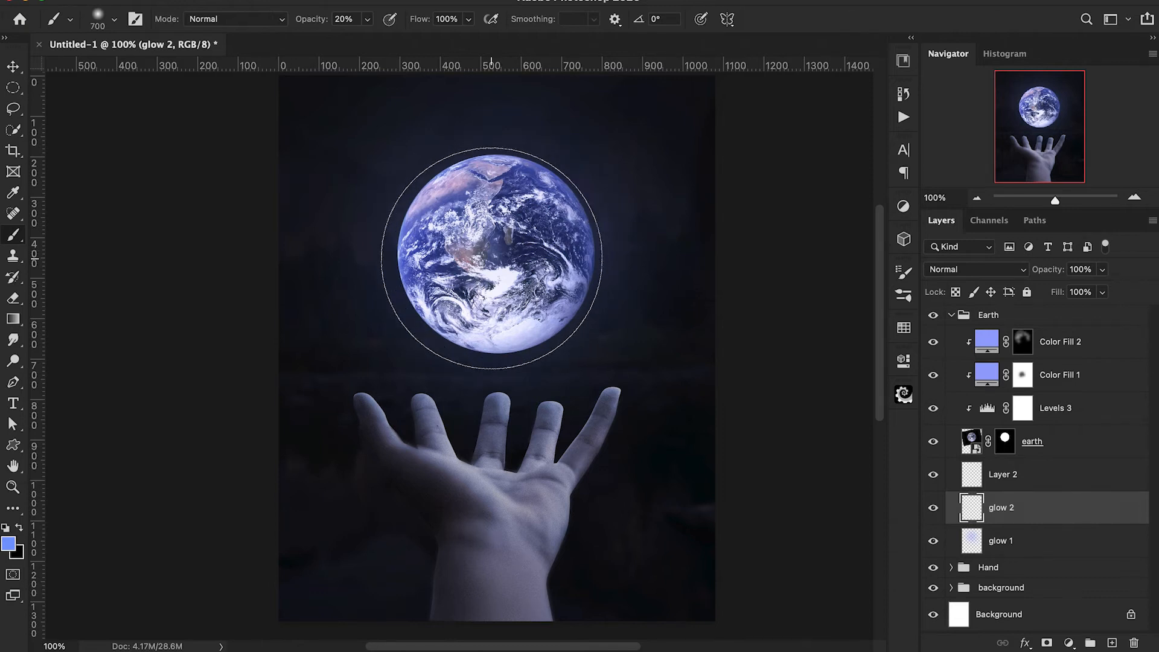
click(497, 255)
click(497, 255)
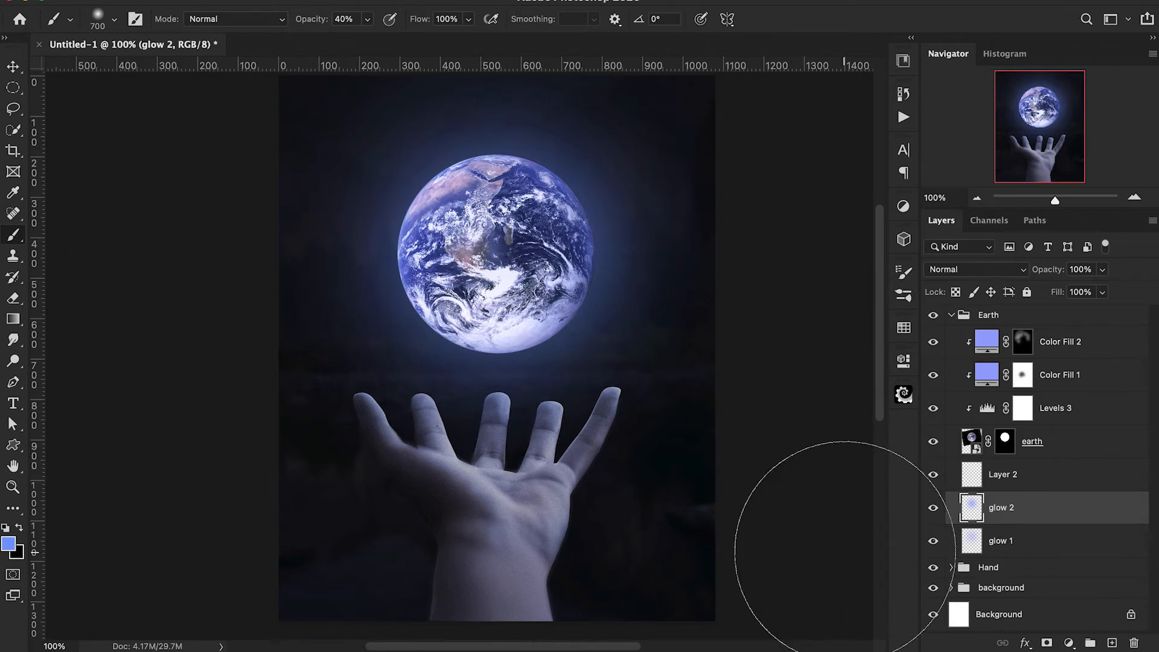
Rename the empty layer beneath the earth layer as glow 3 and add another empty layer above it.
double_click(995, 474)
text(g)
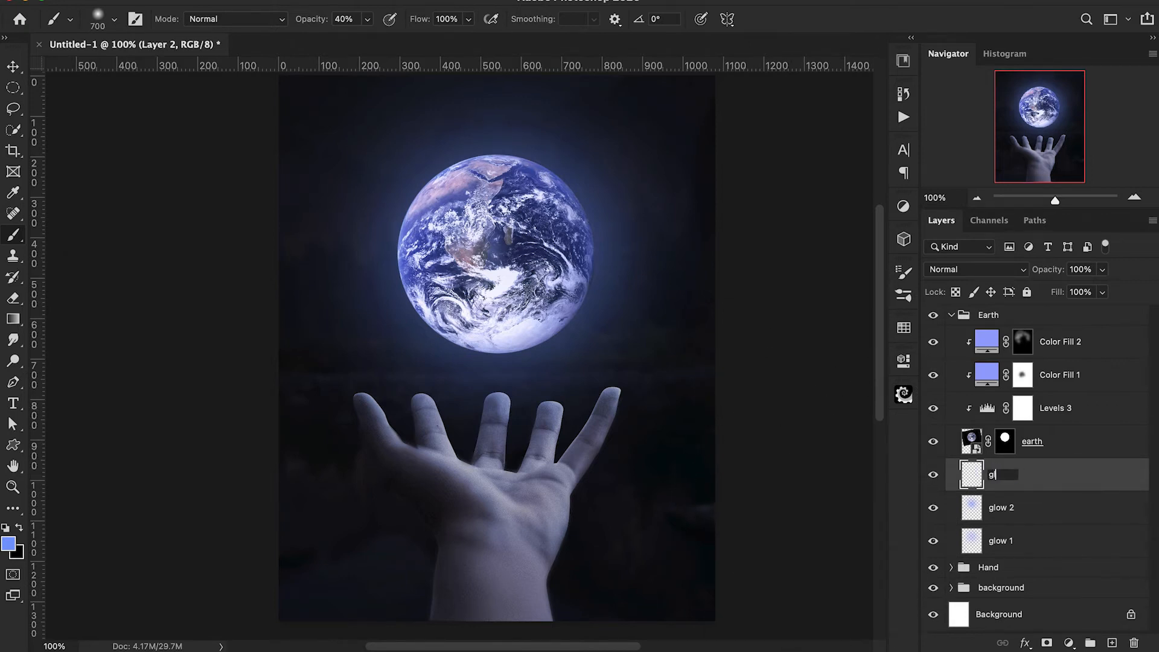
text(low 3)
key(Return)
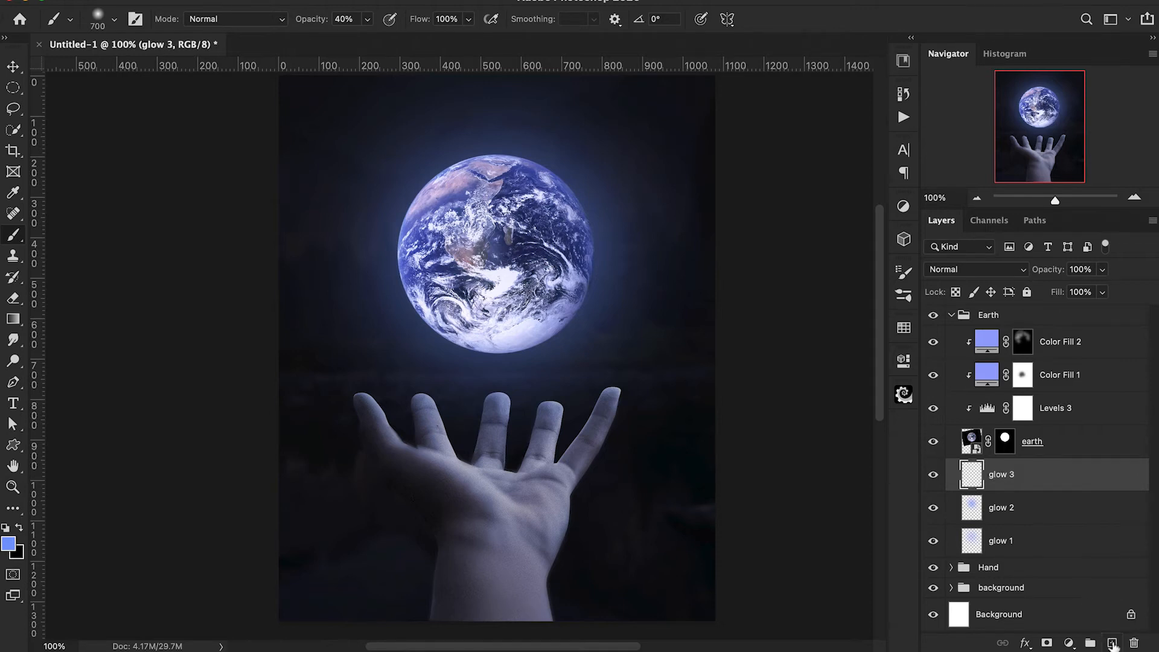
click(1113, 644)
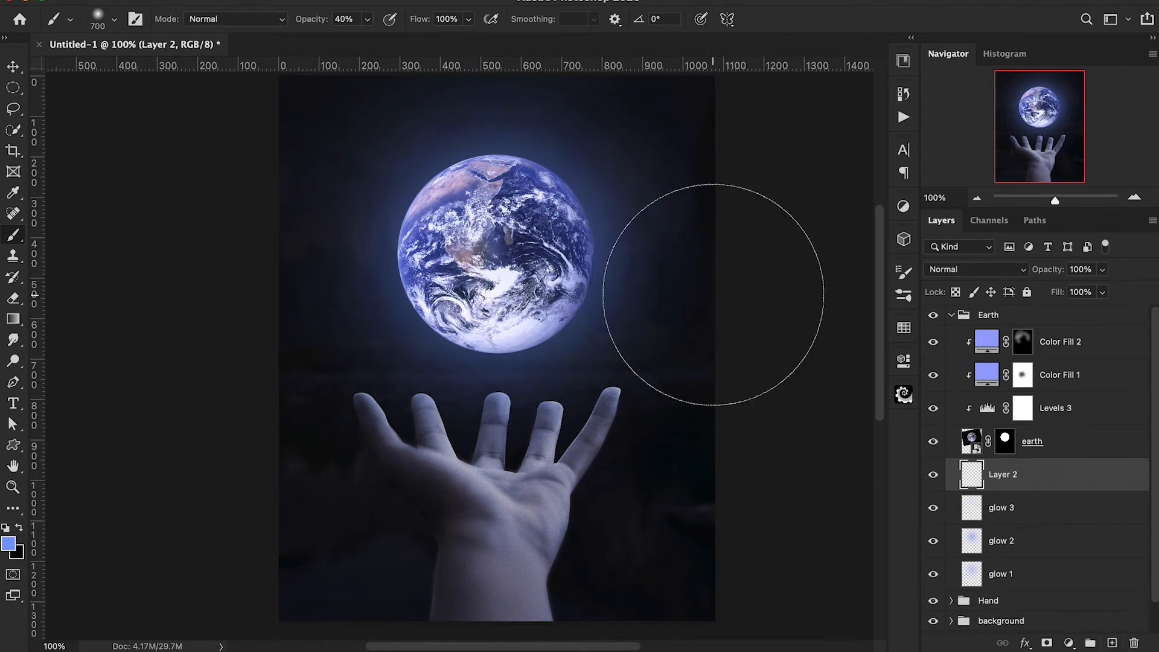
Set glow 3 to Color Dodge and dab a slightly more cyan blue centred on the Earth with a 700 px brush at 60% opacity.
click(9, 544)
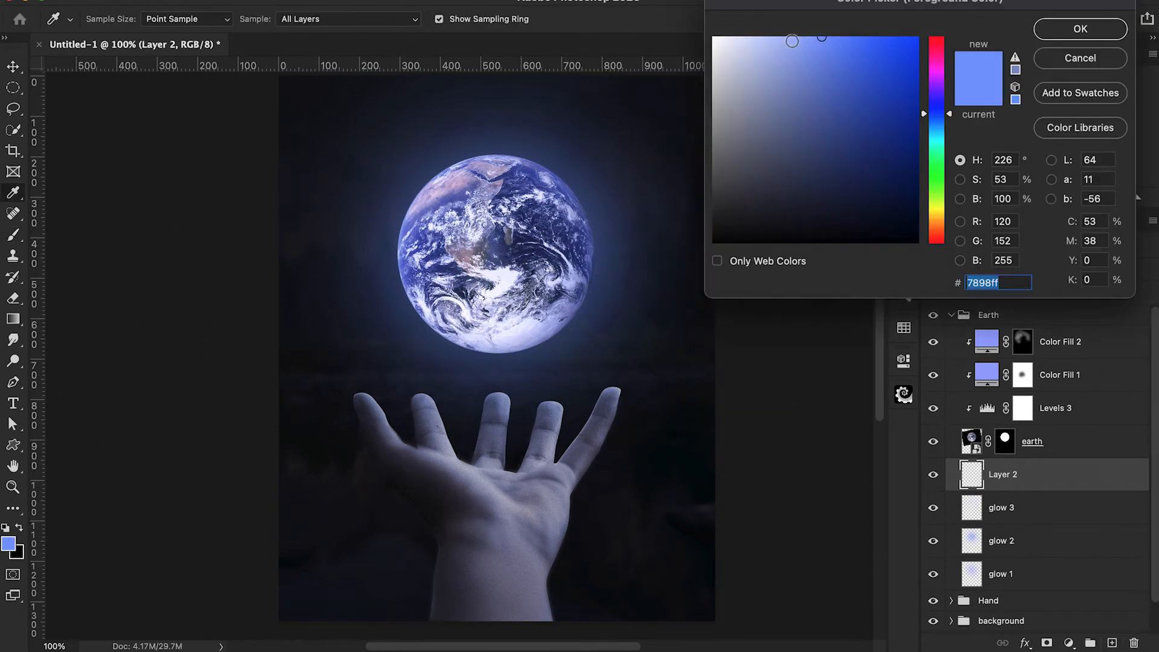
drag(924, 115, 925, 123)
click(1072, 28)
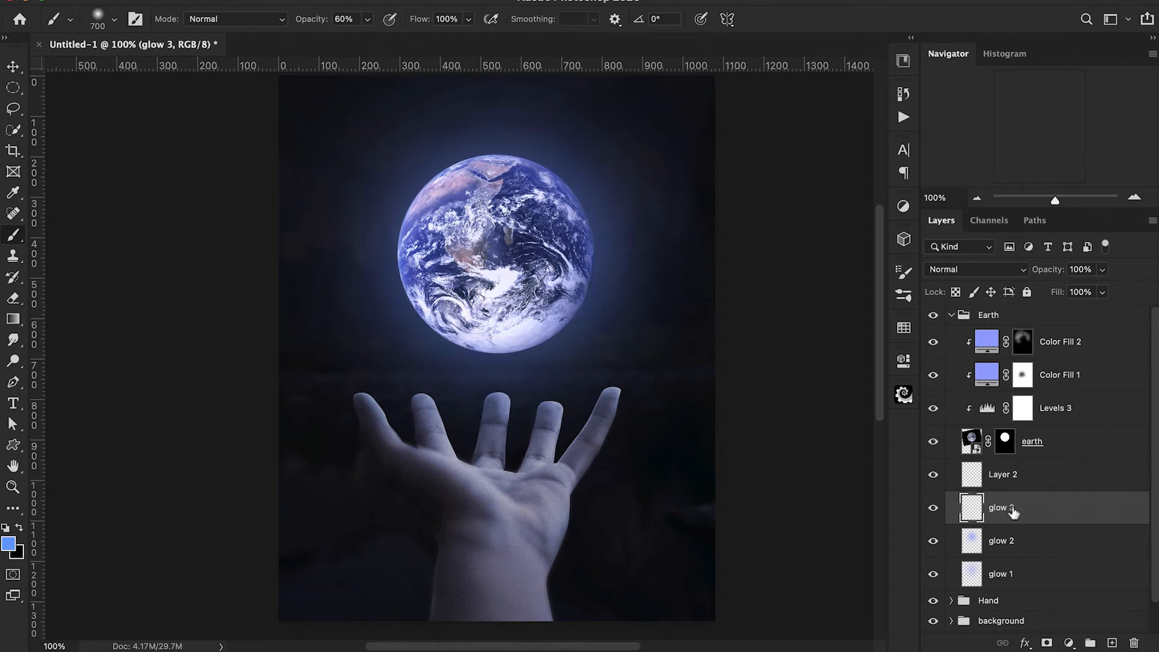
click(955, 271)
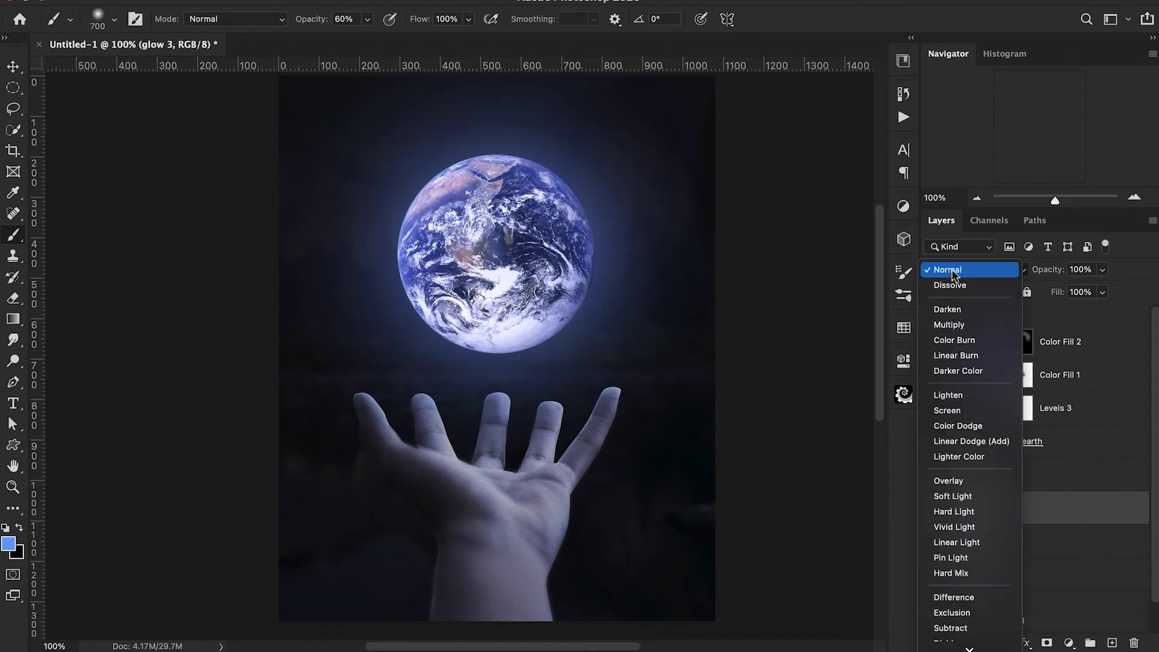
click(960, 426)
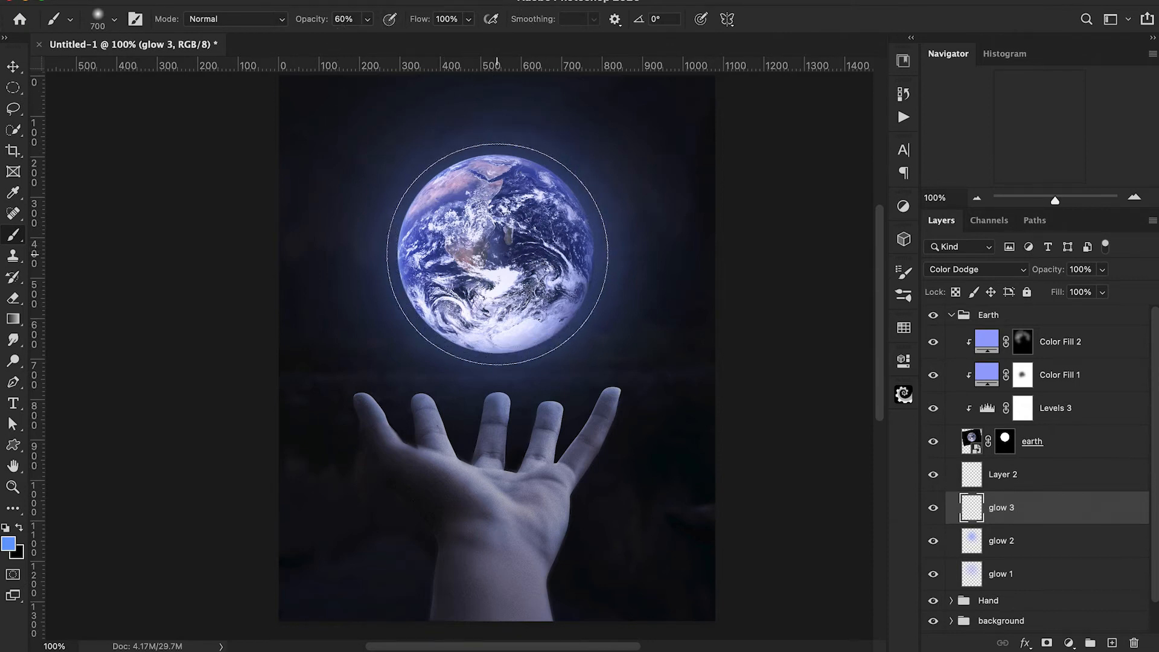
click(498, 255)
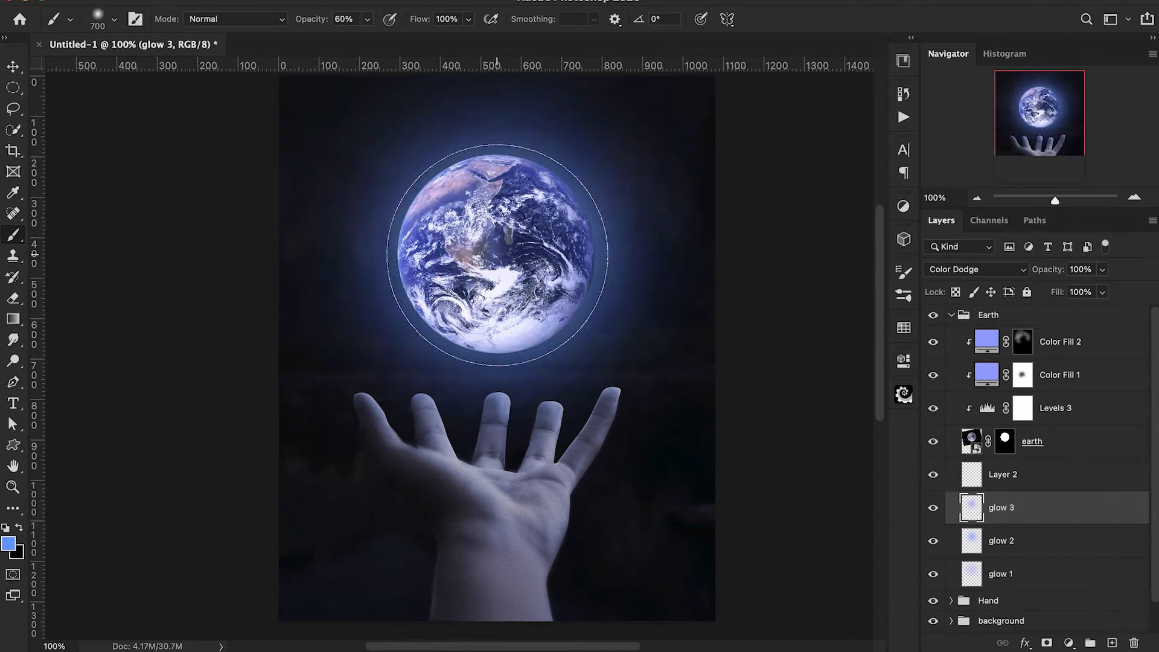
Soften the glow 3 layer along the Earth's lower-right edge with a 200 px eraser at 20% opacity, toggling the layer's visibility to compare.
key(e)
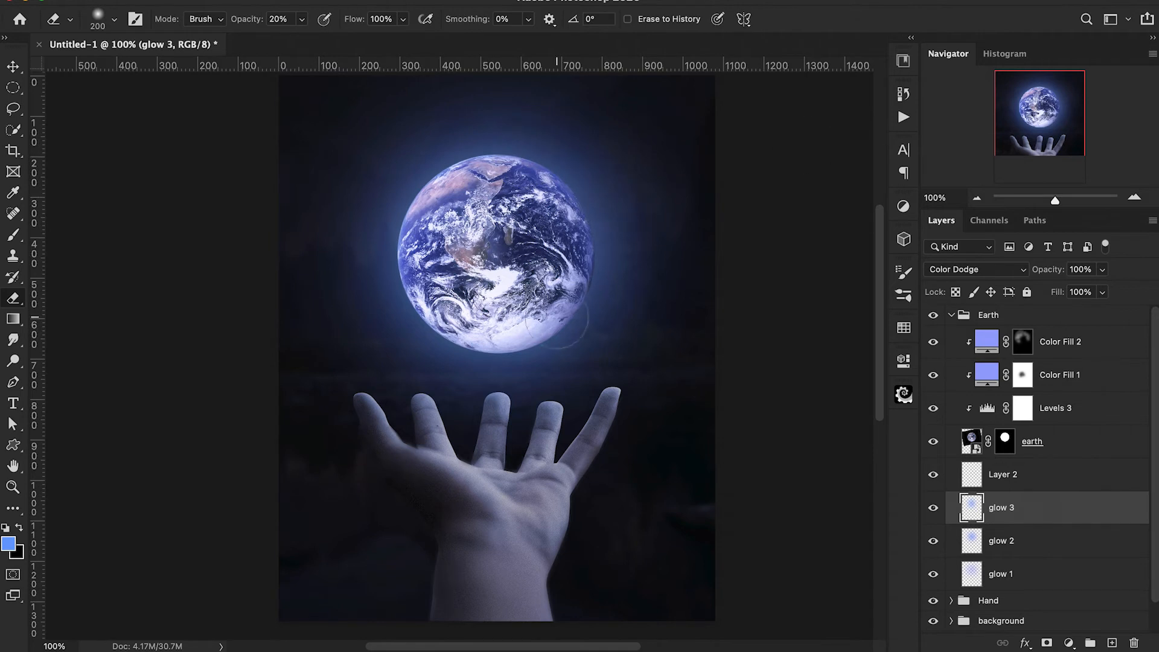
click(934, 509)
click(934, 508)
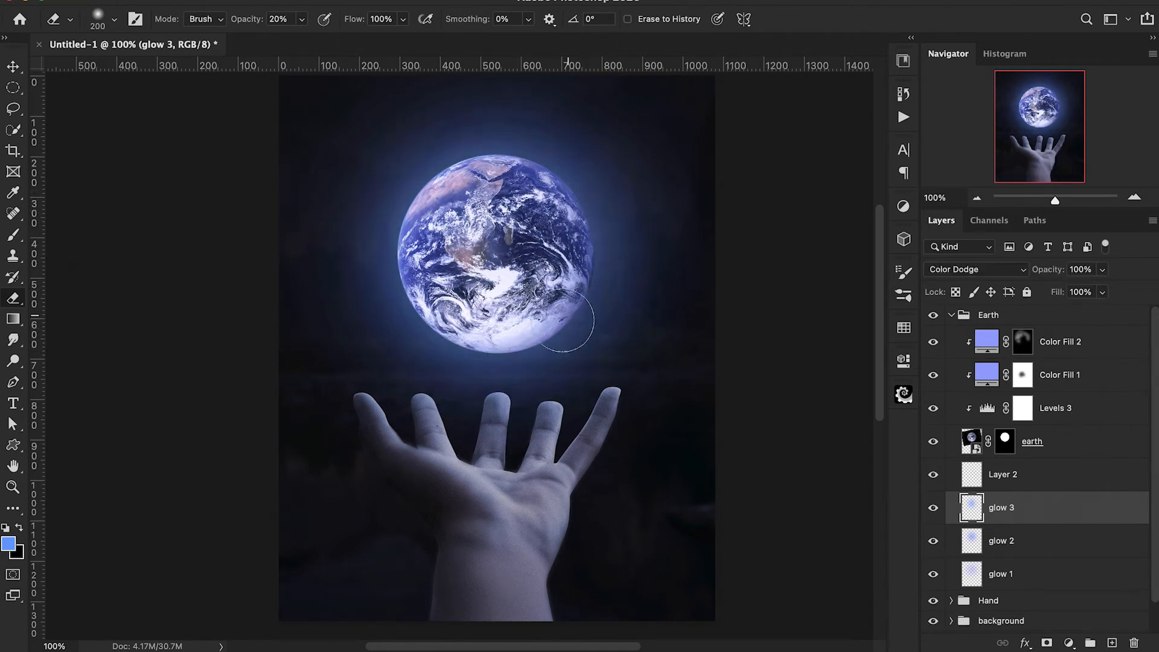
click(935, 510)
click(935, 510)
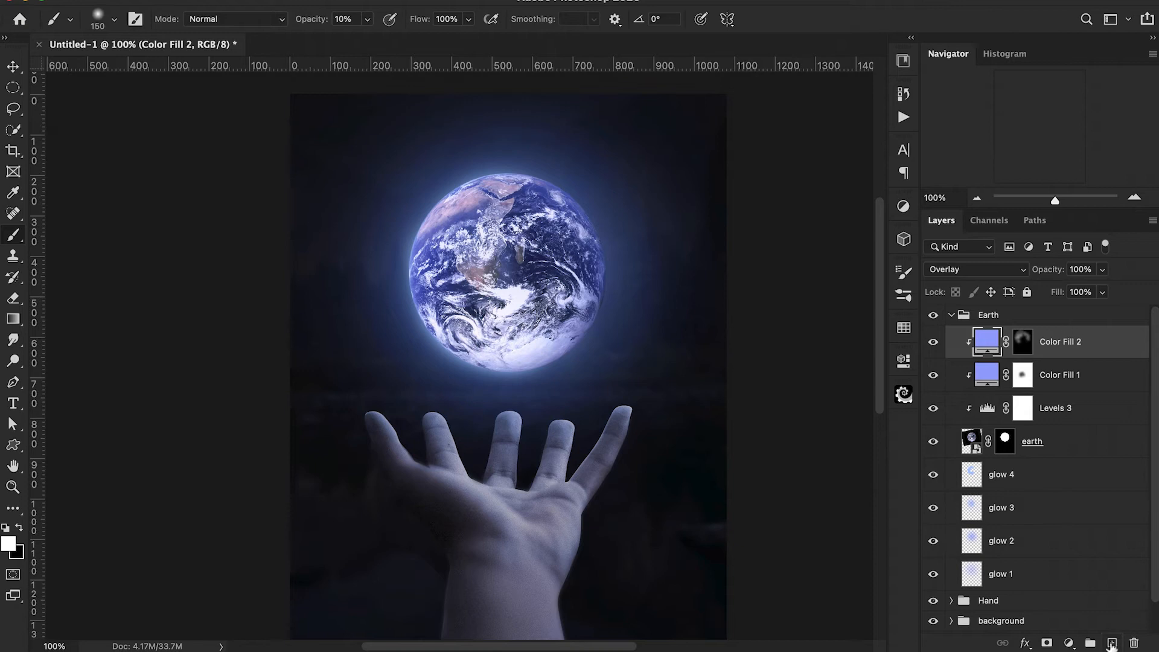
Create a new clipped layer above Color Fill 2 and set the foreground colour to dark blue 06307d.
click(1112, 643)
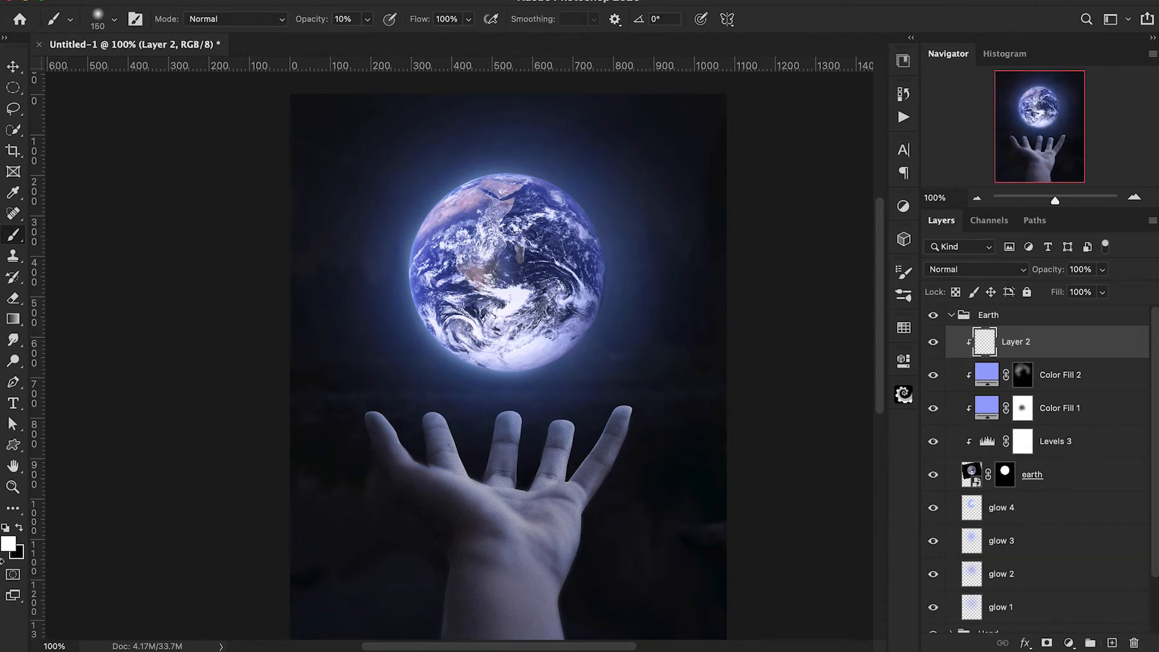
click(10, 547)
text(103a86)
text(09327e)
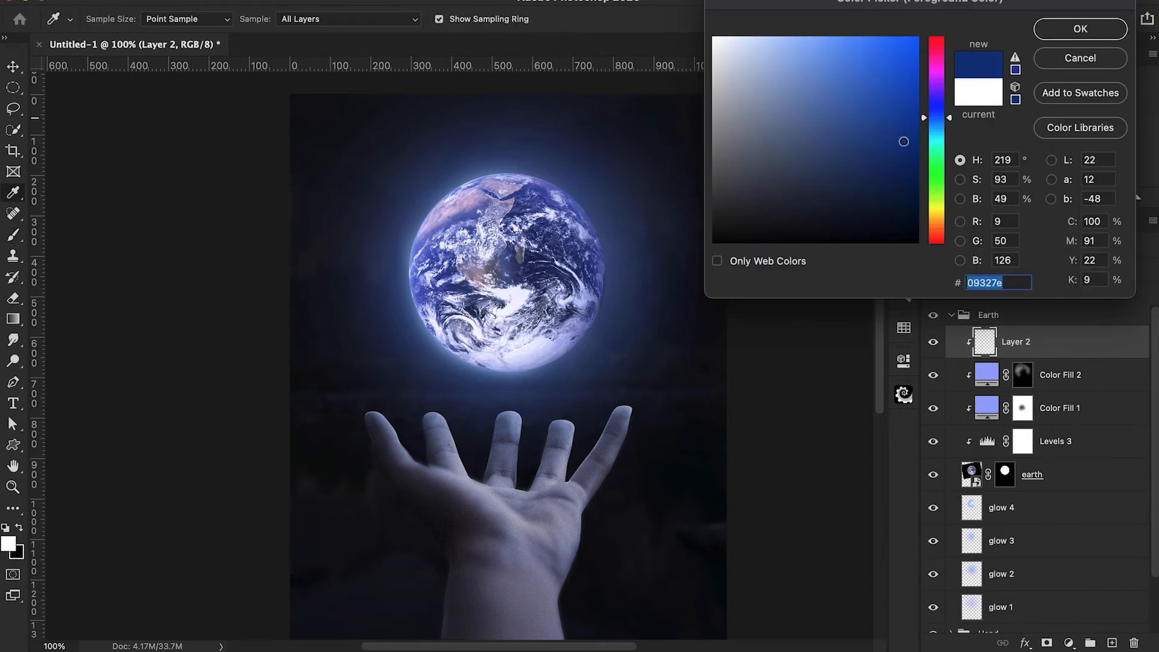
text(06307d)
click(1081, 29)
Set the clipped layer to Color Dodge and try a 150 px brush stroke at 60% opacity across the Earth's upper part.
click(957, 270)
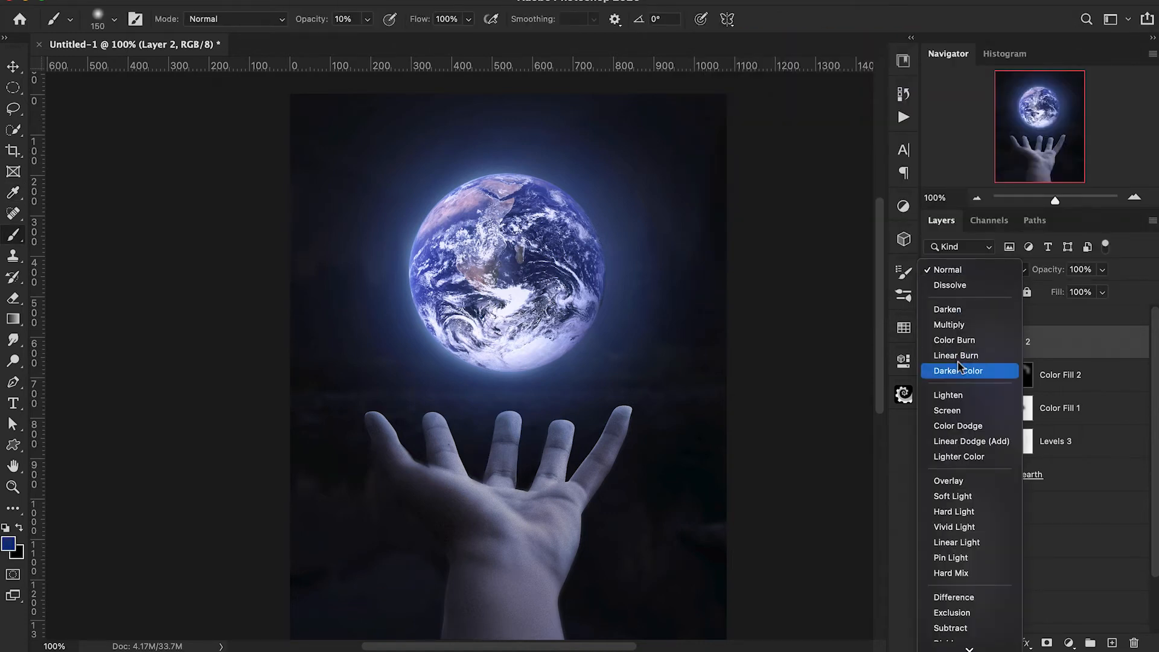
click(958, 426)
key(6)
mouse_move(554, 215)
mouse_down()
mouse_move(582, 194)
mouse_move(456, 218)
mouse_move(435, 259)
mouse_up()
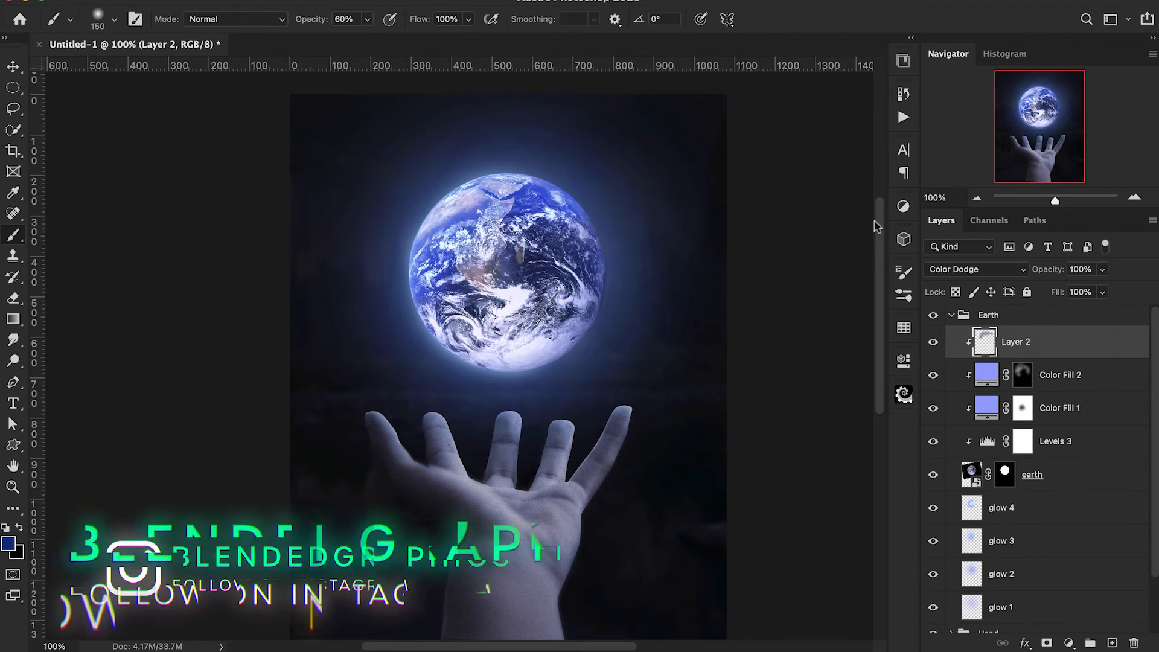
key(ctrl+z)
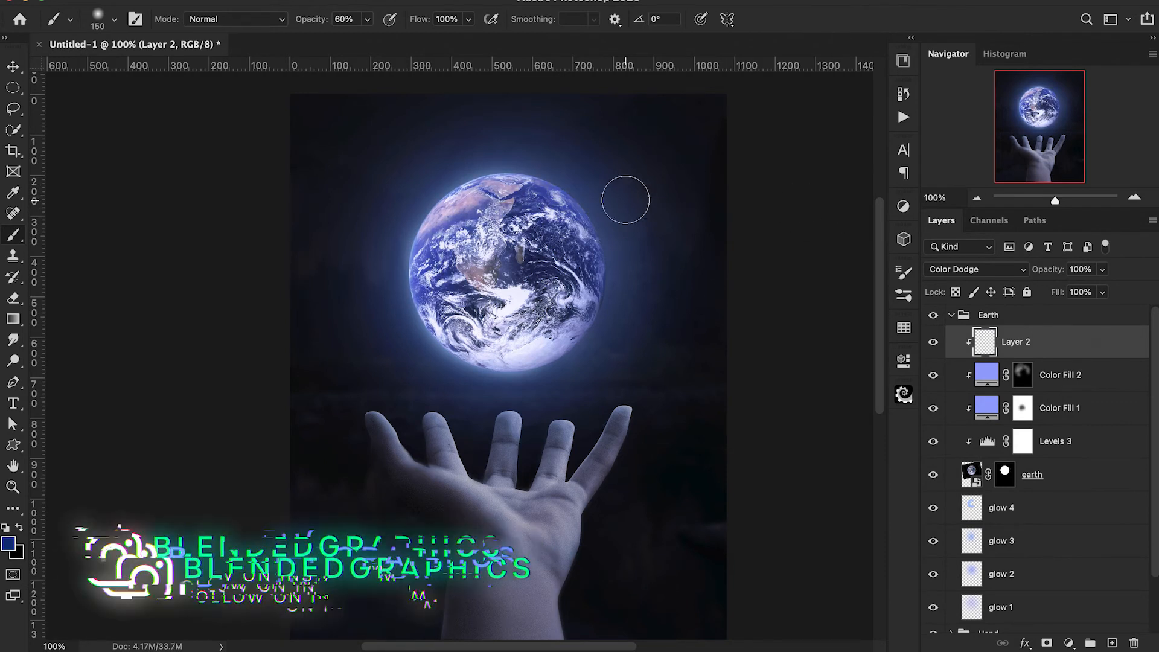
Brush dark blue along the Earth's upper edge with a soft 300 px brush at 60% opacity and add a new layer above.
key(bracketright)
key(bracketright)
key(bracketright)
key(bracketright)
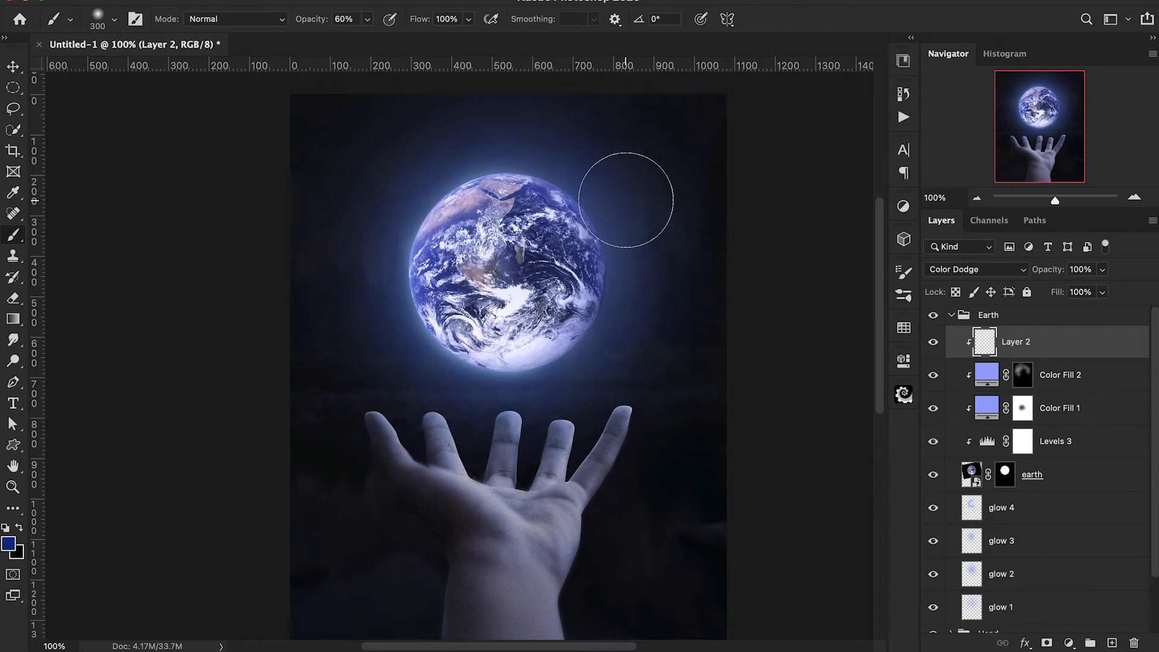
mouse_move(627, 199)
mouse_down()
mouse_move(484, 150)
mouse_move(446, 159)
mouse_move(371, 280)
mouse_move(462, 175)
mouse_move(577, 190)
mouse_move(642, 247)
mouse_move(556, 161)
mouse_move(445, 175)
mouse_move(319, 325)
mouse_move(371, 302)
mouse_move(404, 246)
mouse_move(462, 200)
mouse_move(606, 200)
mouse_move(419, 177)
mouse_move(393, 199)
mouse_move(370, 279)
mouse_move(419, 172)
mouse_move(508, 136)
mouse_move(669, 201)
mouse_move(705, 193)
mouse_up()
drag(593, 156, 632, 228)
click(1113, 644)
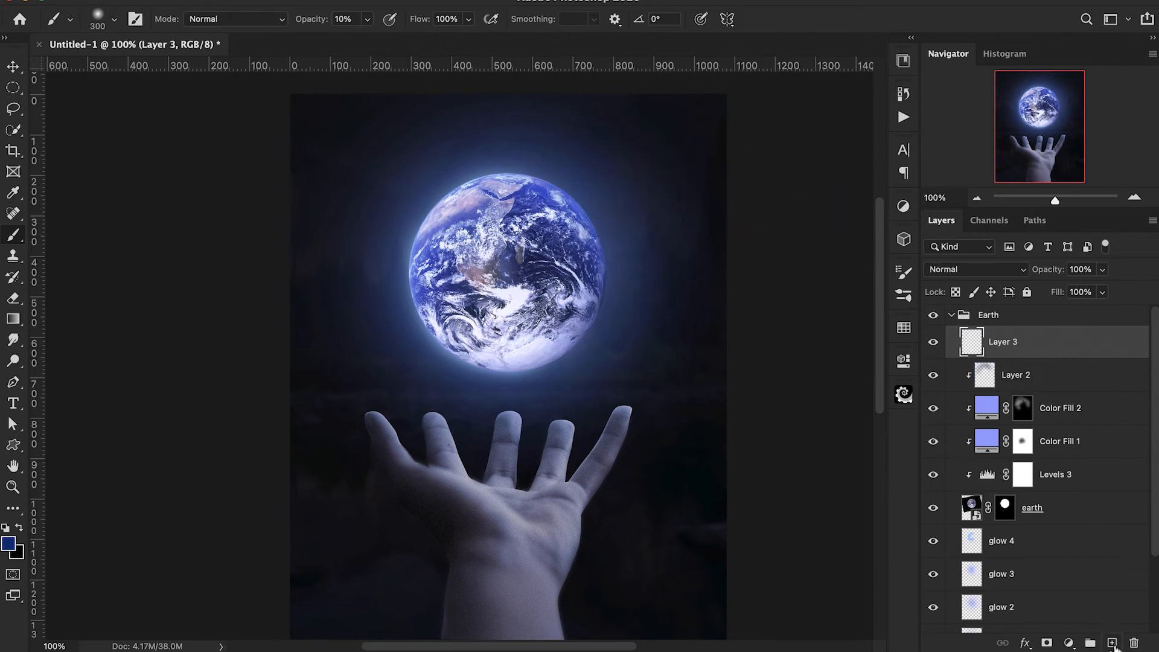
Clip Layer 3 to the layers below and set the foreground colour to light blue b9d2ff.
alt+click(967, 353)
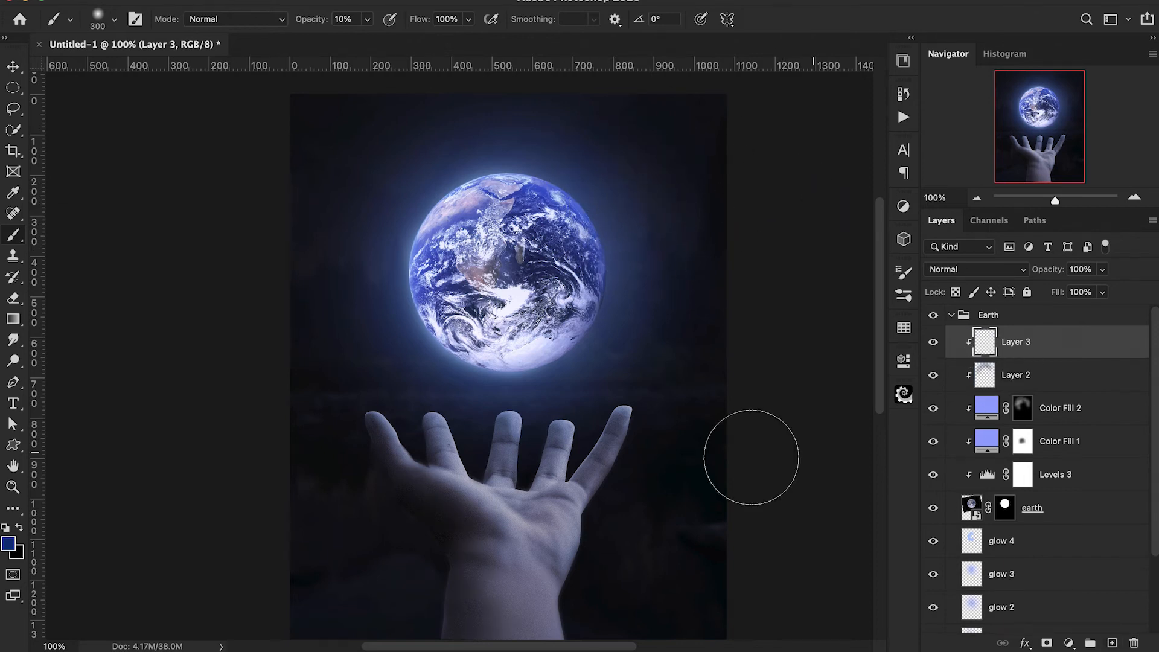
click(8, 544)
mouse_move(798, 62)
mouse_down()
mouse_move(759, 33)
mouse_move(769, 15)
mouse_up()
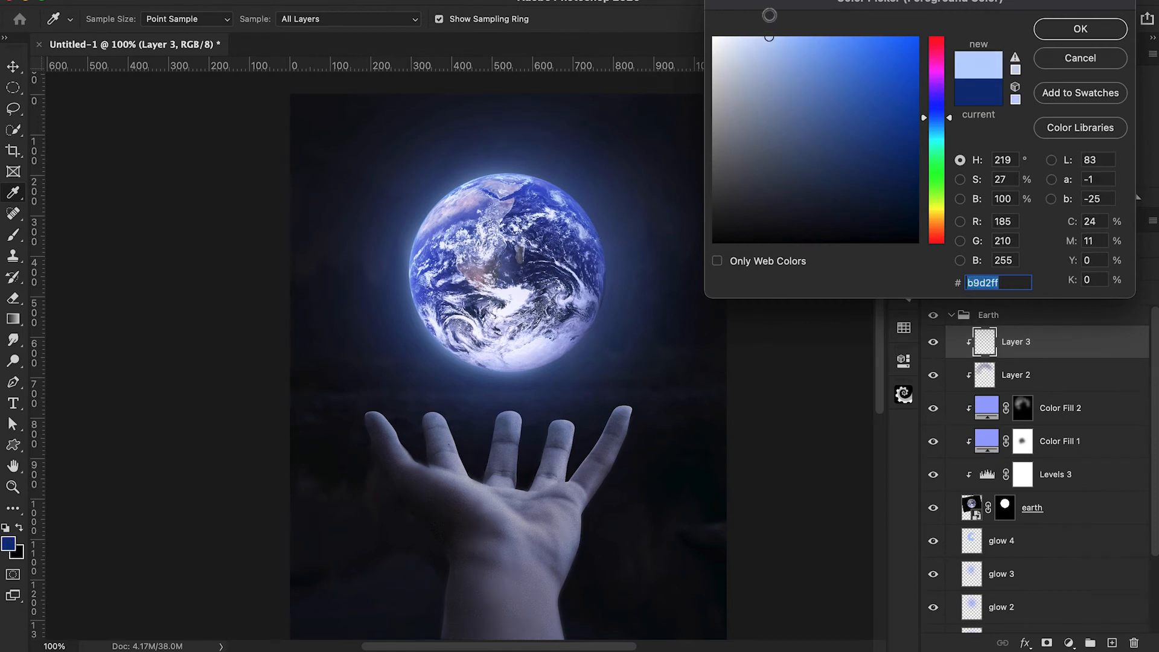
click(1081, 28)
Brush light blue along the Earth's upper-left edge on Layer 3 with a soft 150 px brush at 100% opacity.
key(b)
key(bracketleft)
key(bracketleft)
key(bracketleft)
key(bracketleft)
drag(311, 20, 443, 8)
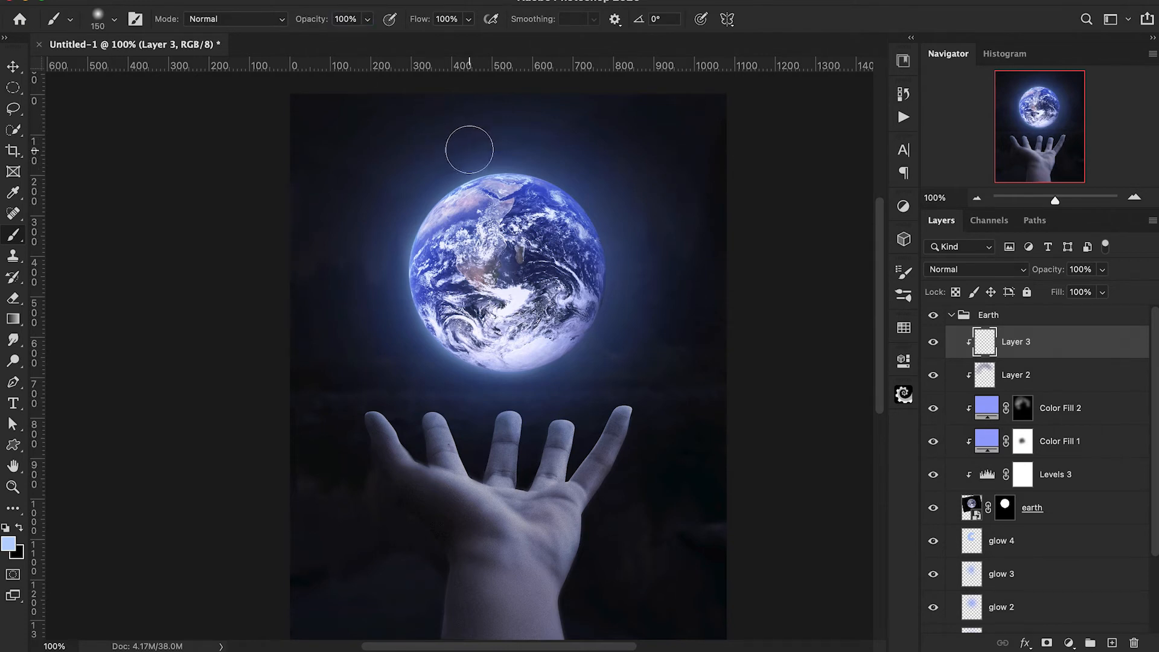
mouse_move(435, 165)
mouse_down()
mouse_move(380, 283)
mouse_move(383, 234)
mouse_move(375, 301)
mouse_move(418, 362)
mouse_move(476, 400)
mouse_move(373, 310)
mouse_up()
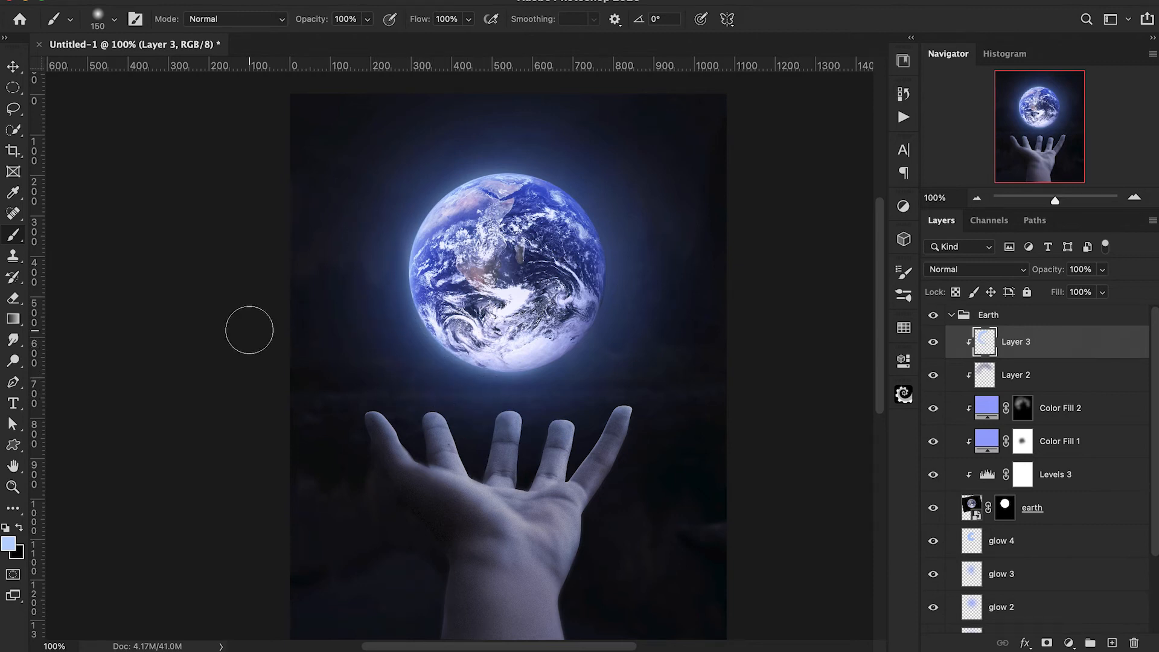
Change the foreground colour to e9f1ff and brush it along the Earth's lower-left and upper-left edges, finishing with a 175 px brush at 20% opacity.
click(9, 544)
drag(755, 43, 730, 37)
click(1069, 29)
drag(418, 368, 503, 408)
drag(440, 164, 409, 182)
drag(404, 345, 407, 357)
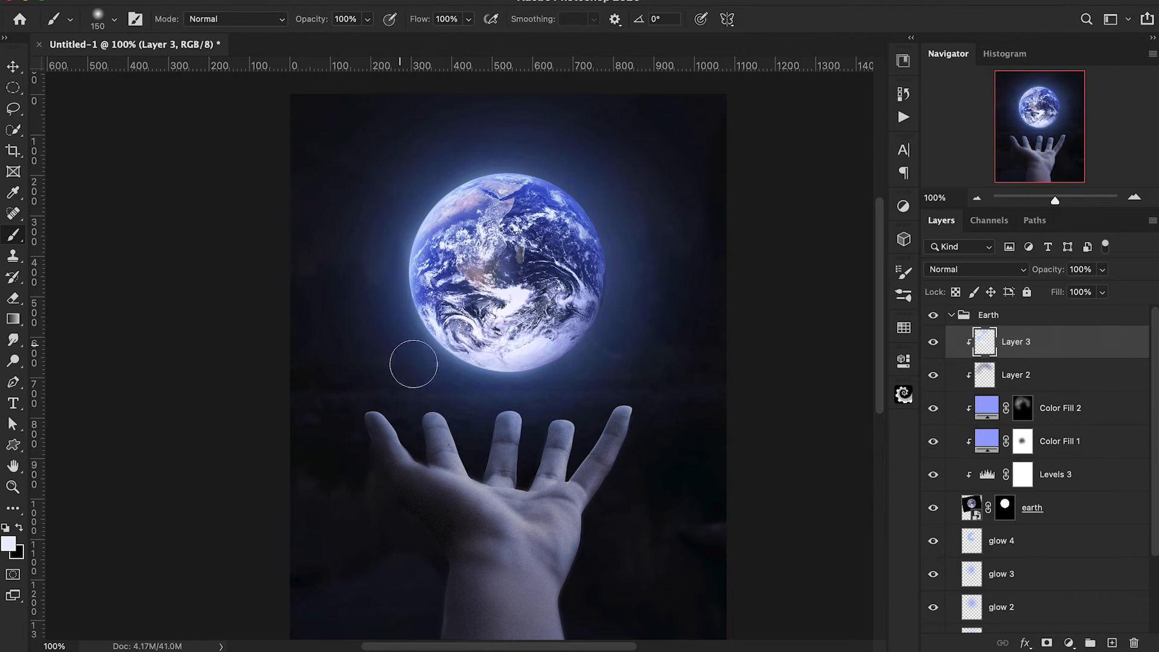
key(bracketright)
key(2)
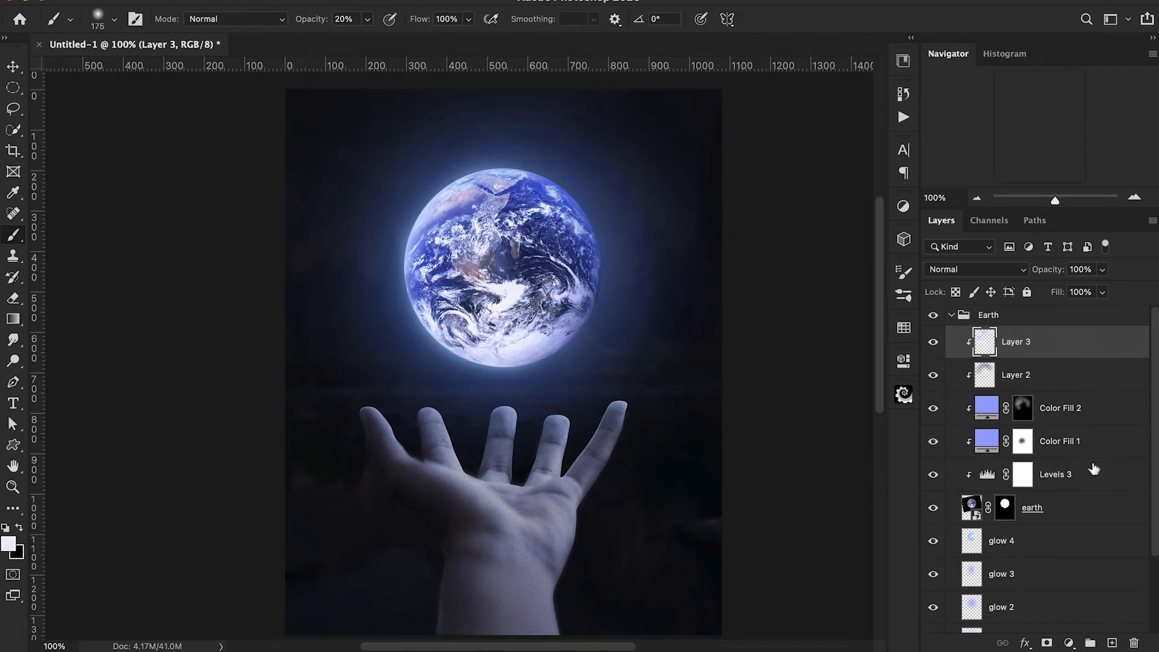
Add a Solid Color fill layer in e9f1ff above Layer 3 and set its blend mode to Linear Dodge (Add).
click(1068, 643)
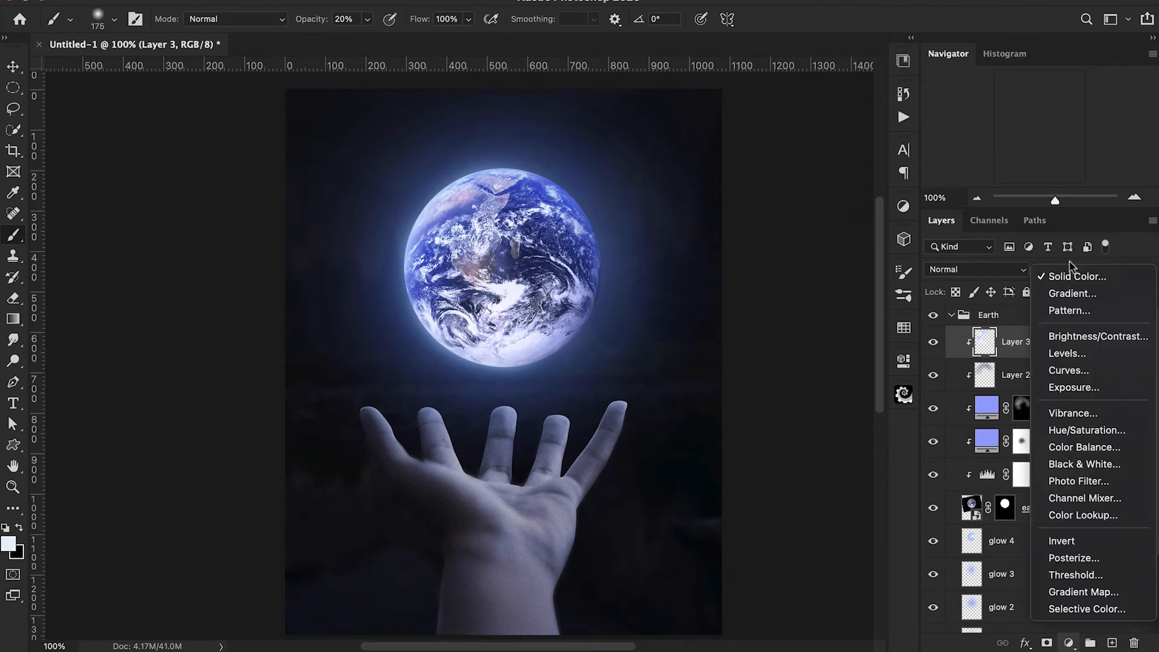
click(1071, 276)
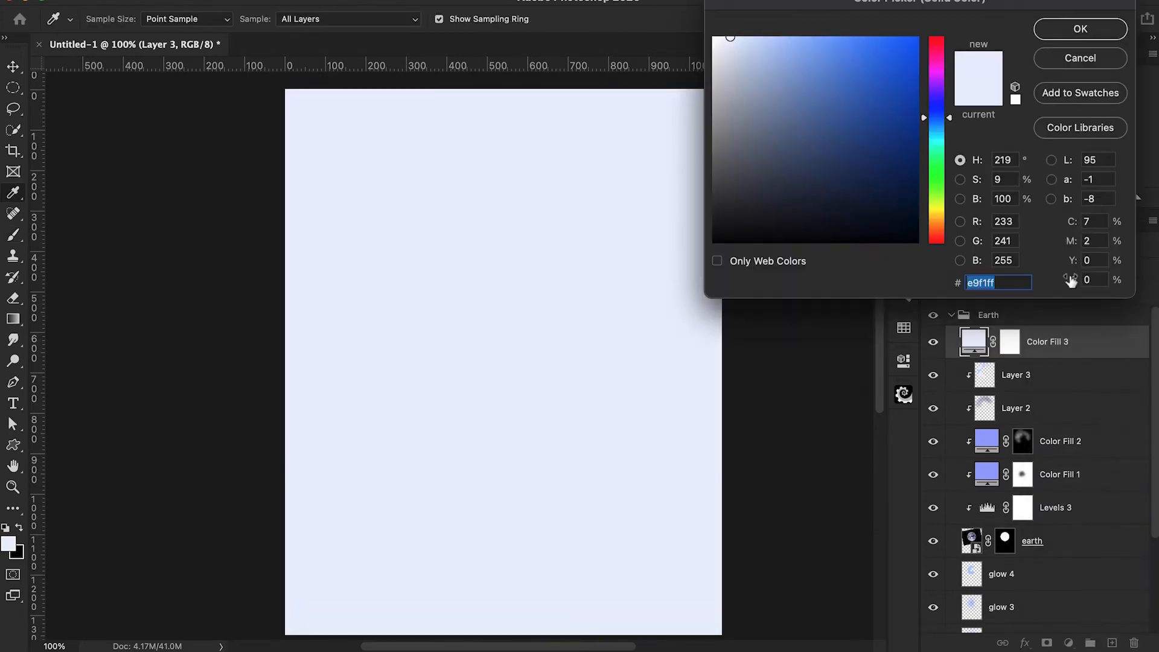
click(1064, 31)
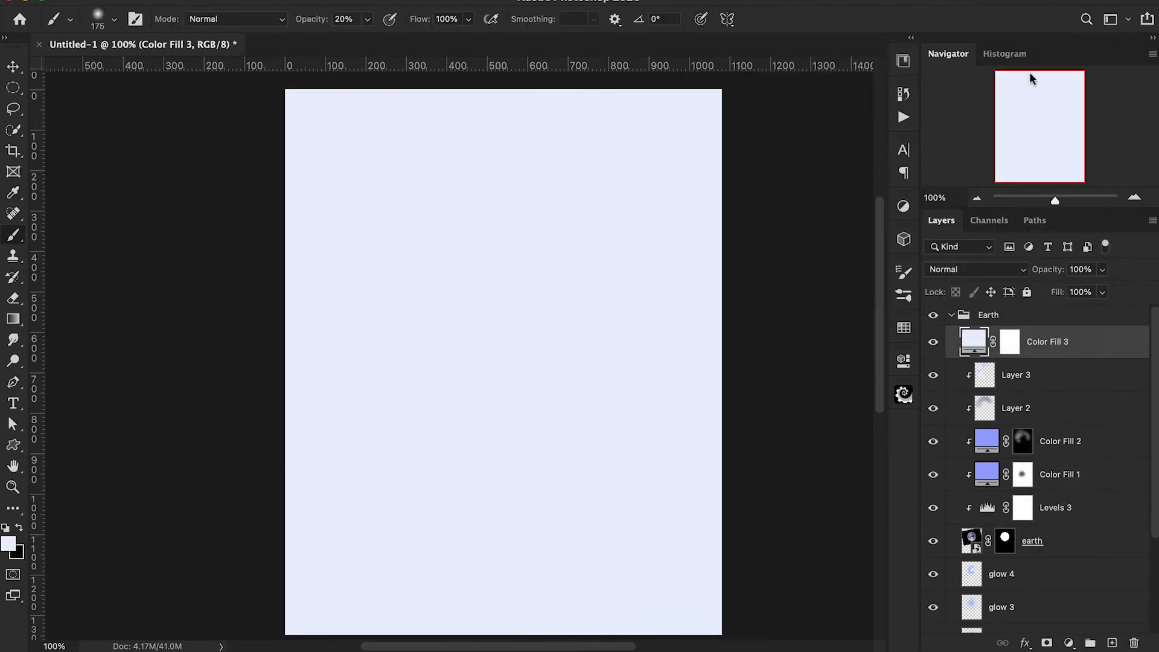
click(994, 269)
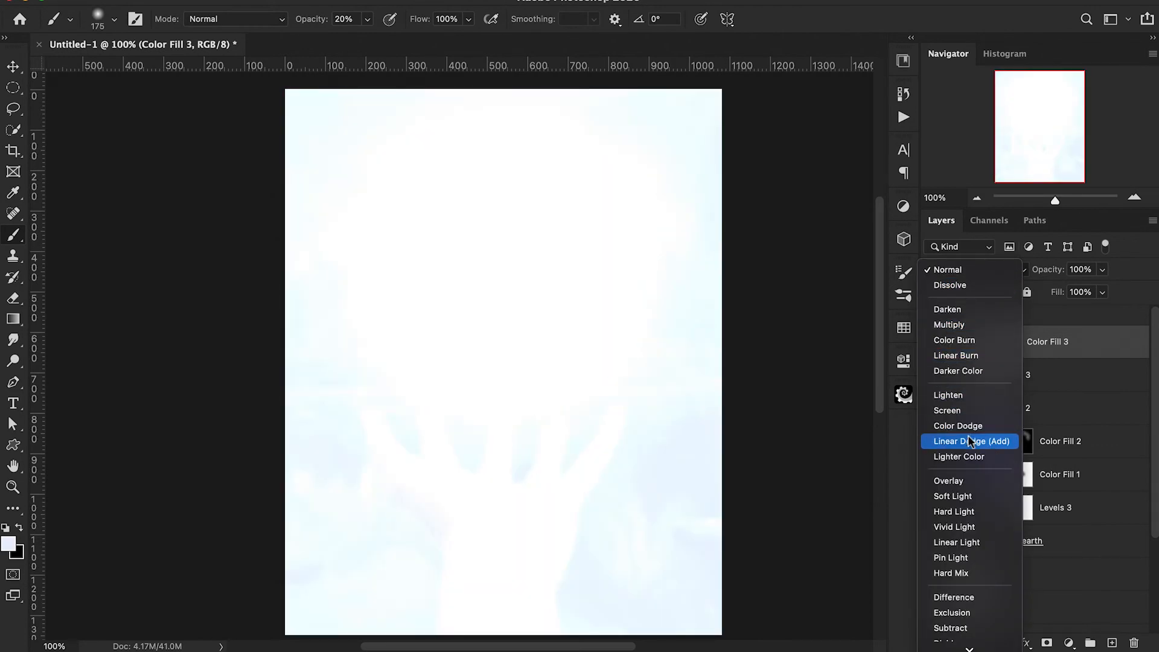
click(971, 441)
Change the Color Fill 3 layer's colour to saturated blue 0a52b5.
double_click(973, 342)
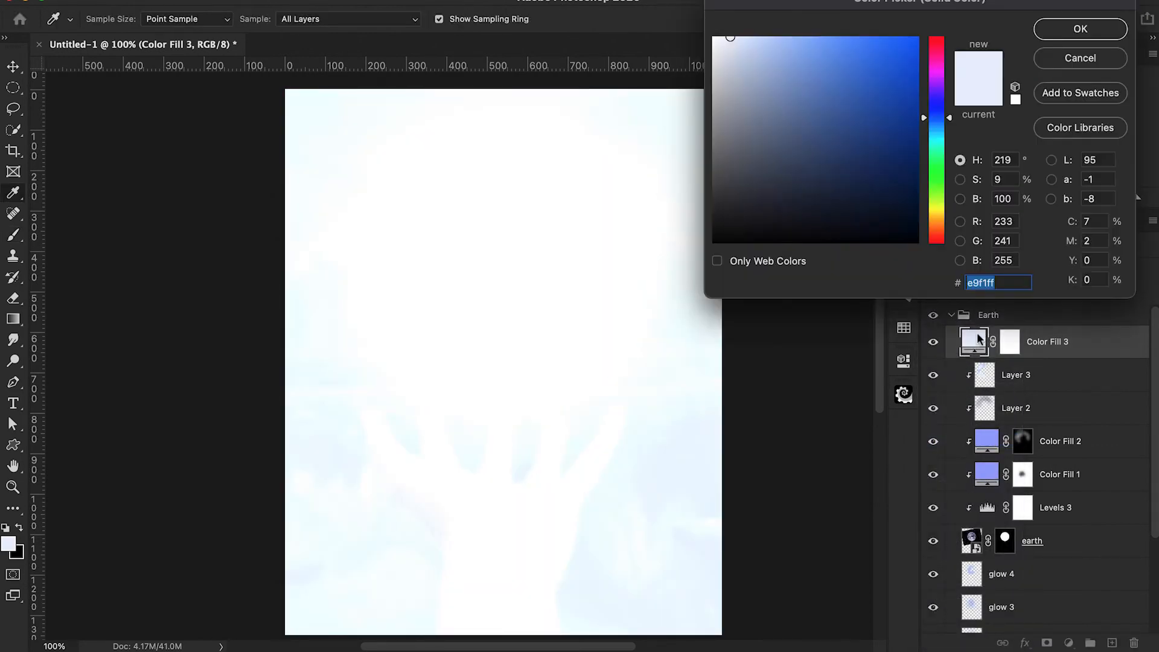
drag(854, 59, 923, 36)
click(924, 115)
drag(924, 114, 924, 120)
click(907, 97)
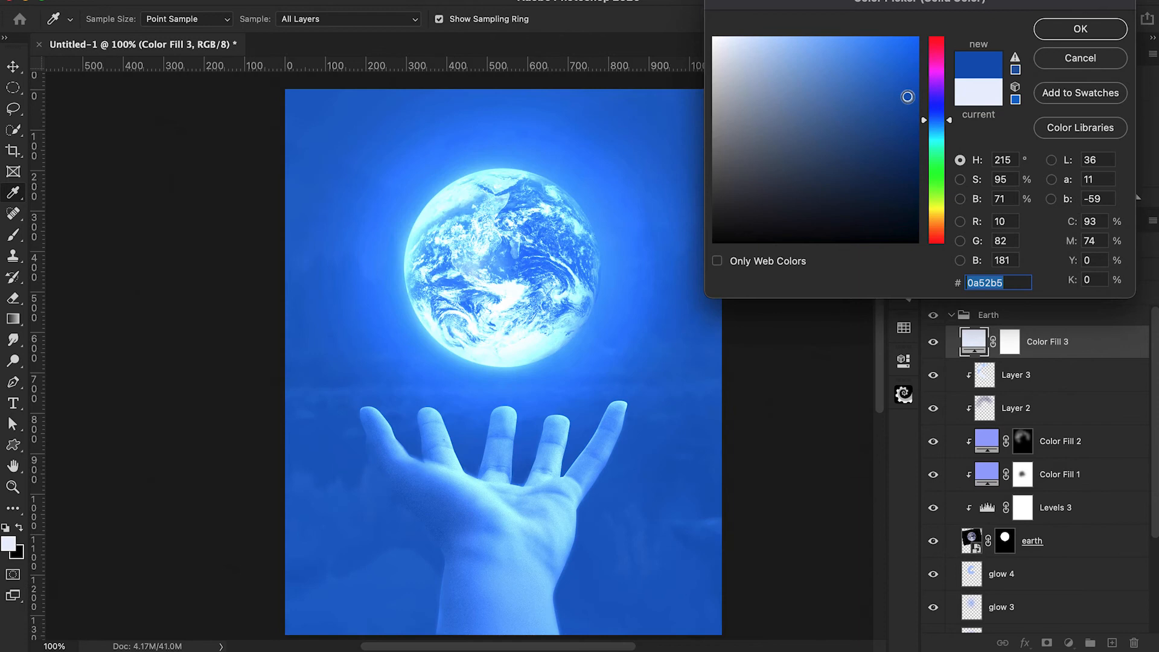
click(1080, 28)
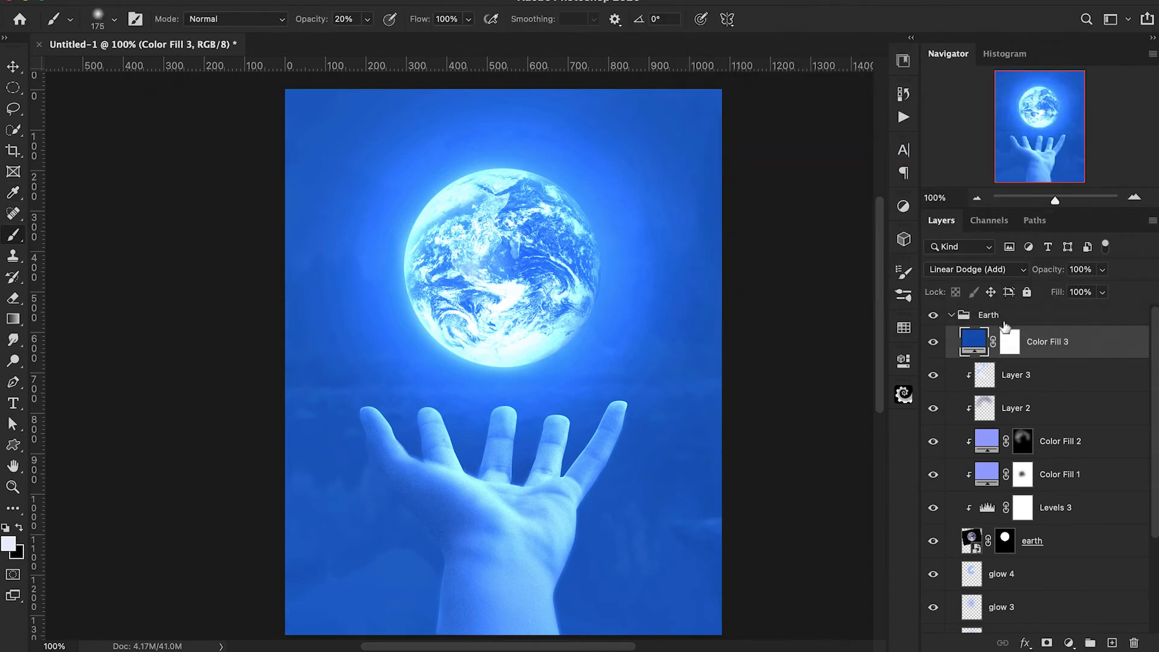
Invert the Color Fill 3 mask, paint white around the Earth with a soft 250 px brush at 10% opacity, and toggle the layer's visibility to compare.
click(1009, 347)
key(super+i)
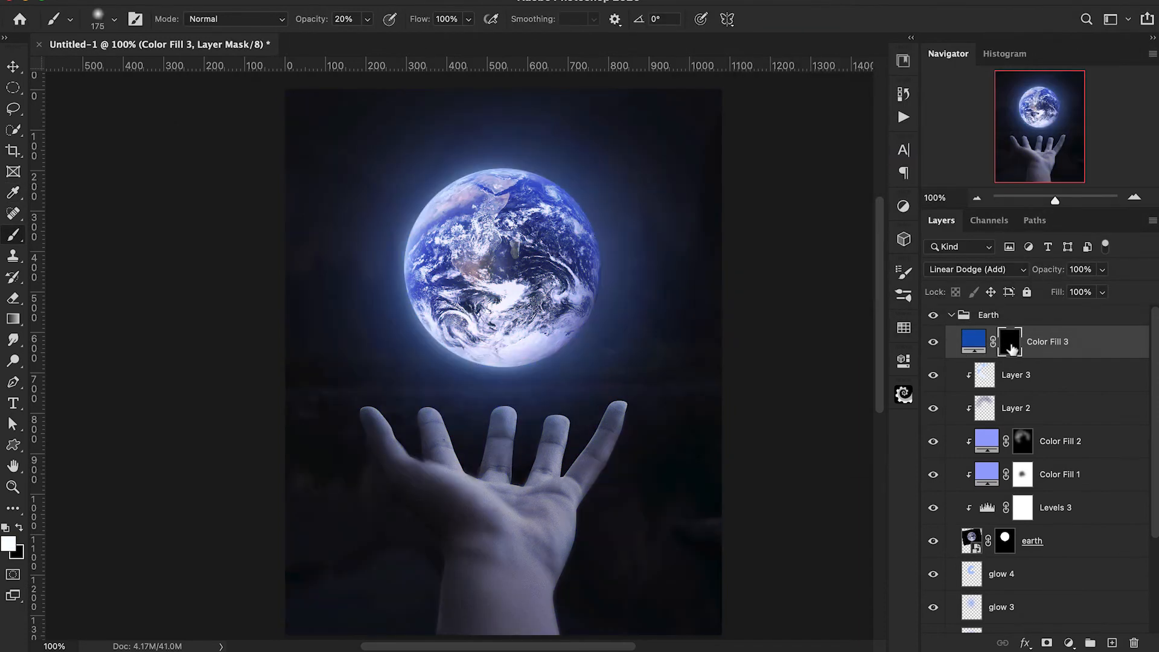
key(bracketright)
key(bracketright)
mouse_move(537, 193)
mouse_down()
mouse_move(556, 181)
mouse_move(595, 238)
mouse_move(556, 181)
mouse_move(426, 225)
mouse_move(431, 305)
mouse_move(471, 341)
mouse_move(504, 284)
mouse_move(483, 211)
mouse_move(423, 296)
mouse_move(524, 366)
mouse_move(421, 356)
mouse_move(579, 329)
mouse_move(566, 238)
mouse_move(509, 125)
mouse_move(455, 150)
mouse_move(592, 181)
mouse_move(576, 218)
mouse_move(616, 228)
mouse_up()
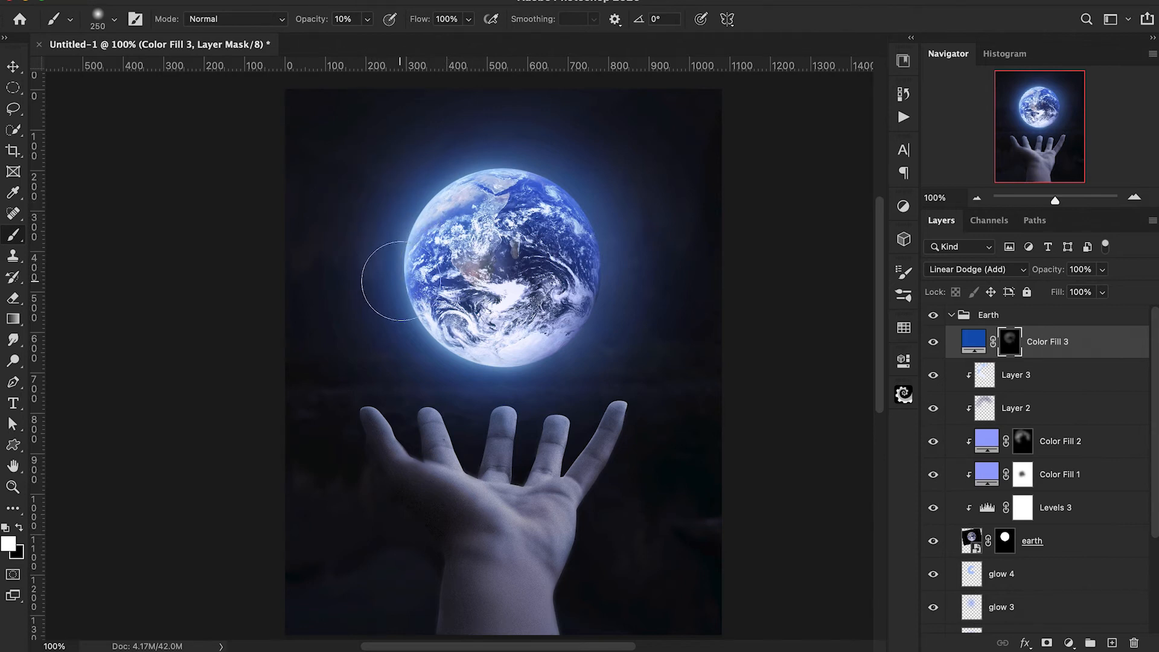
click(934, 343)
click(933, 343)
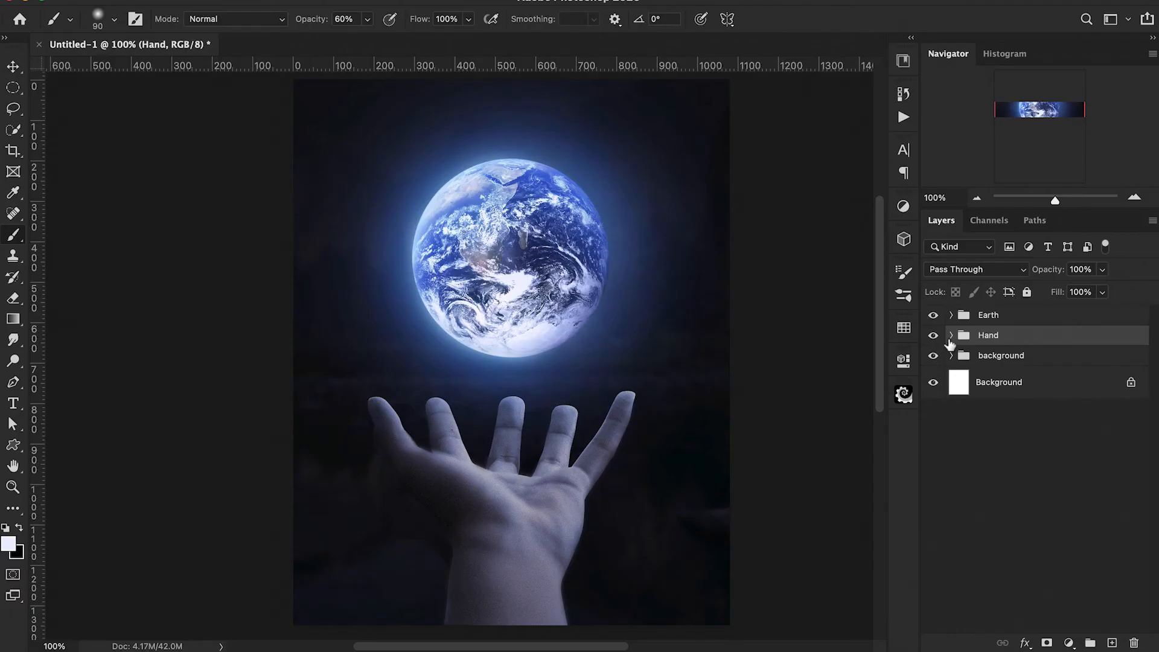
Paint white on the hand layer's Gaussian Blur filter mask along the hand's edges with a 60 px brush at 20% opacity.
click(950, 338)
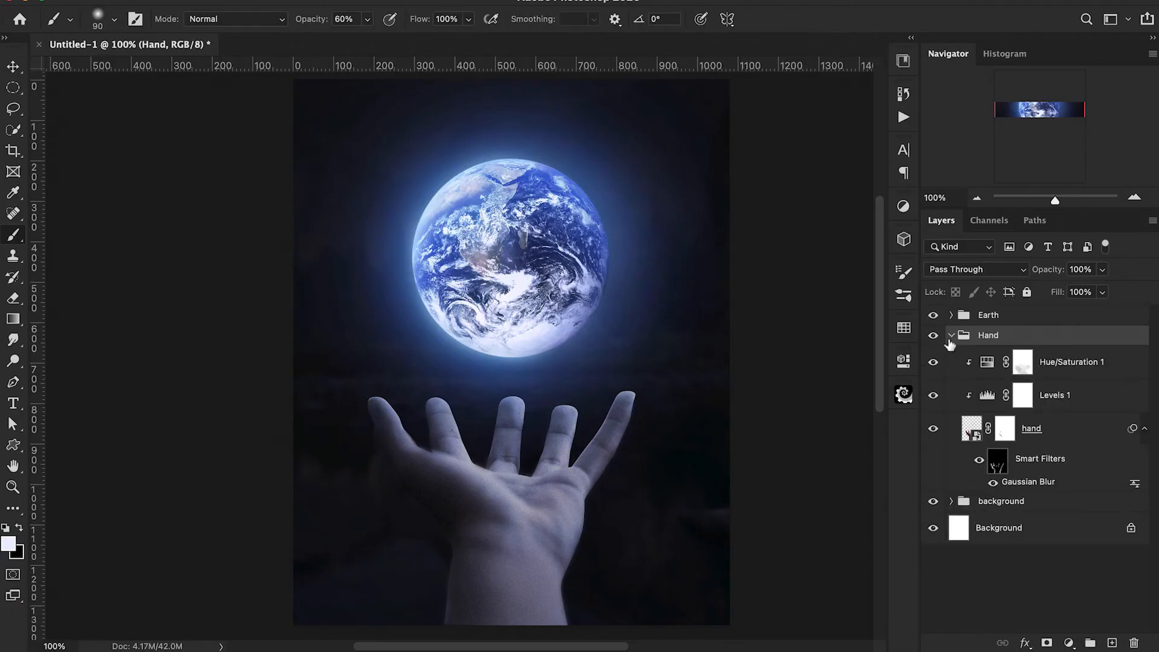
click(1006, 470)
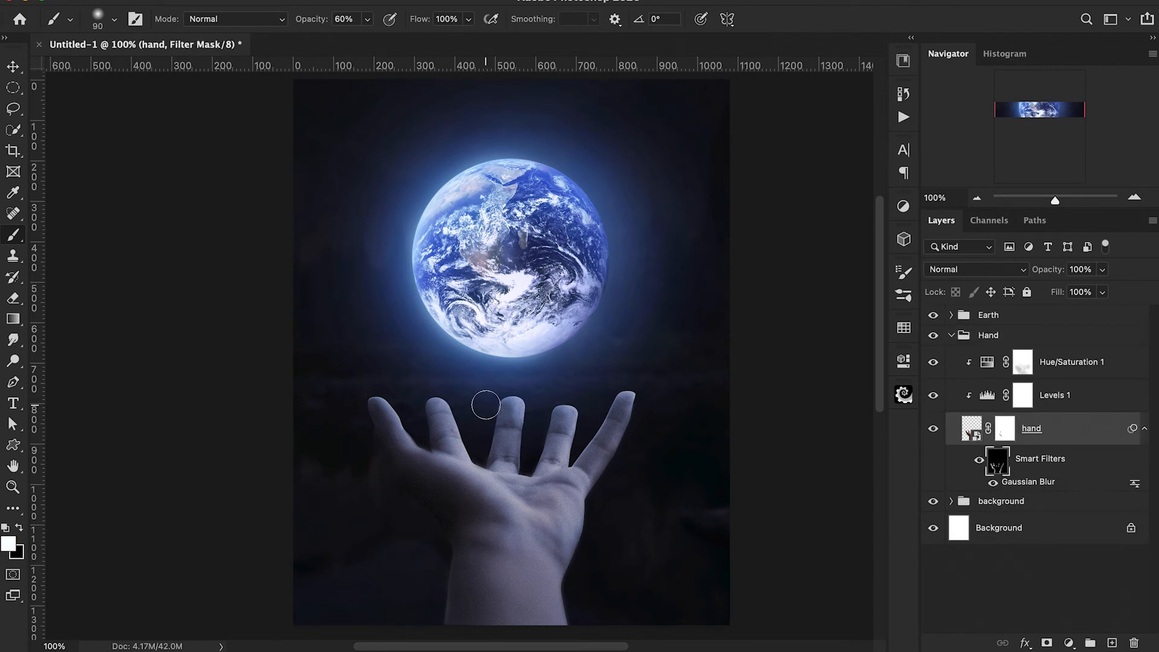
key(super+plus)
key(bracketleft)
key(bracketleft)
key(bracketleft)
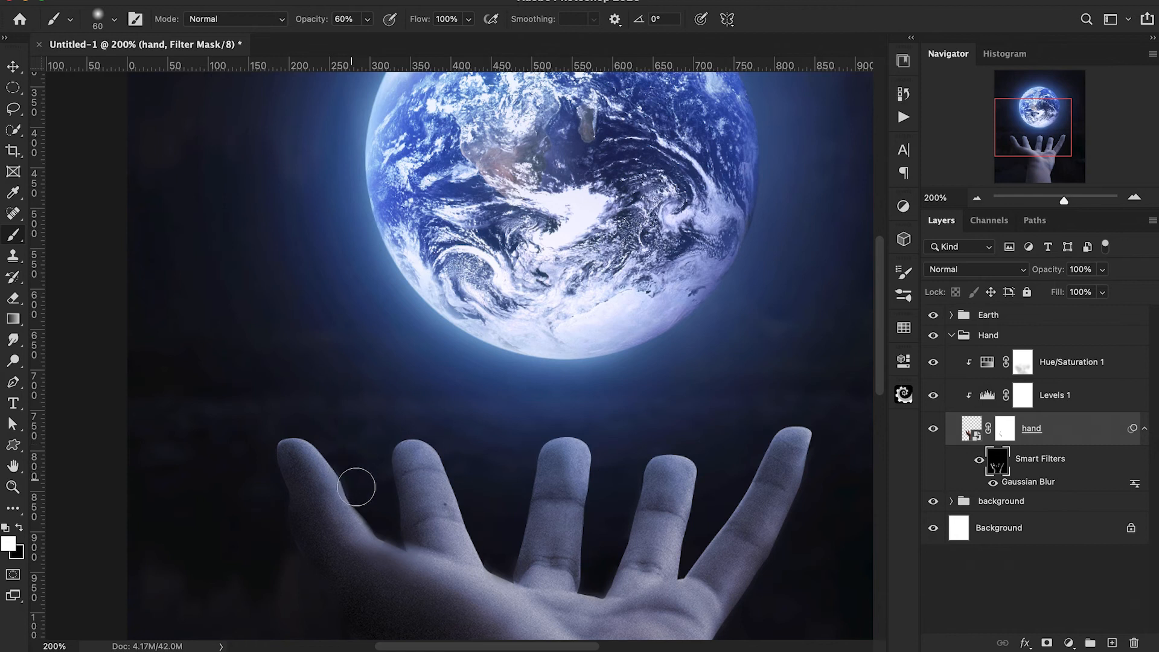
scroll(339, 471, down, 3)
key(2)
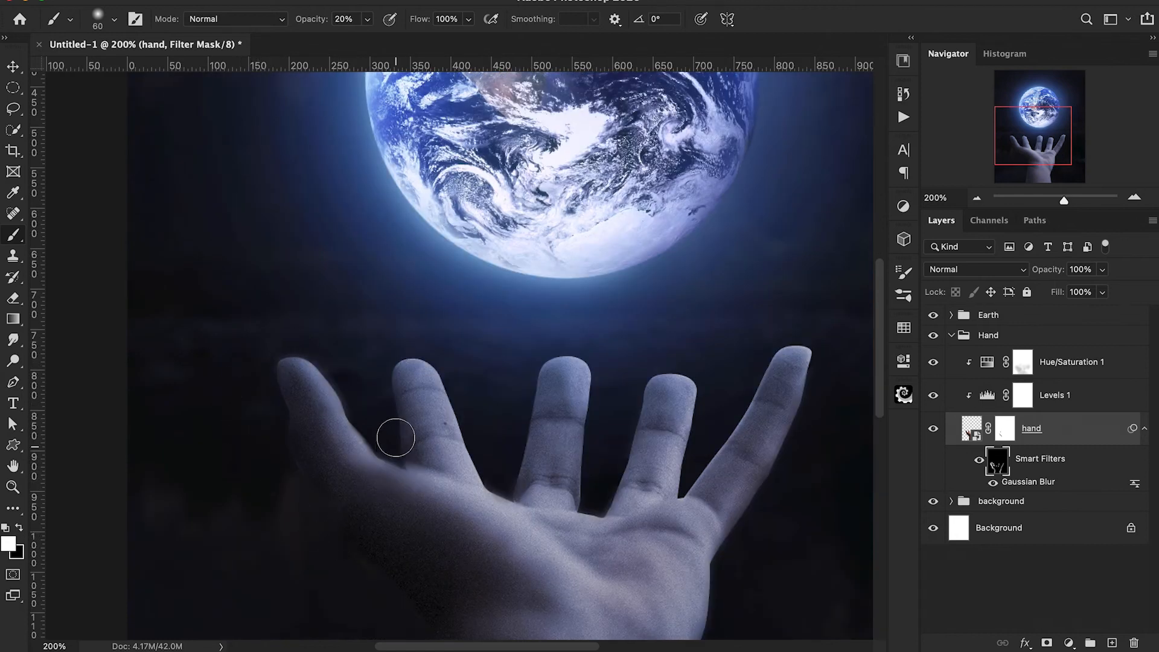
scroll(381, 380, down, 8)
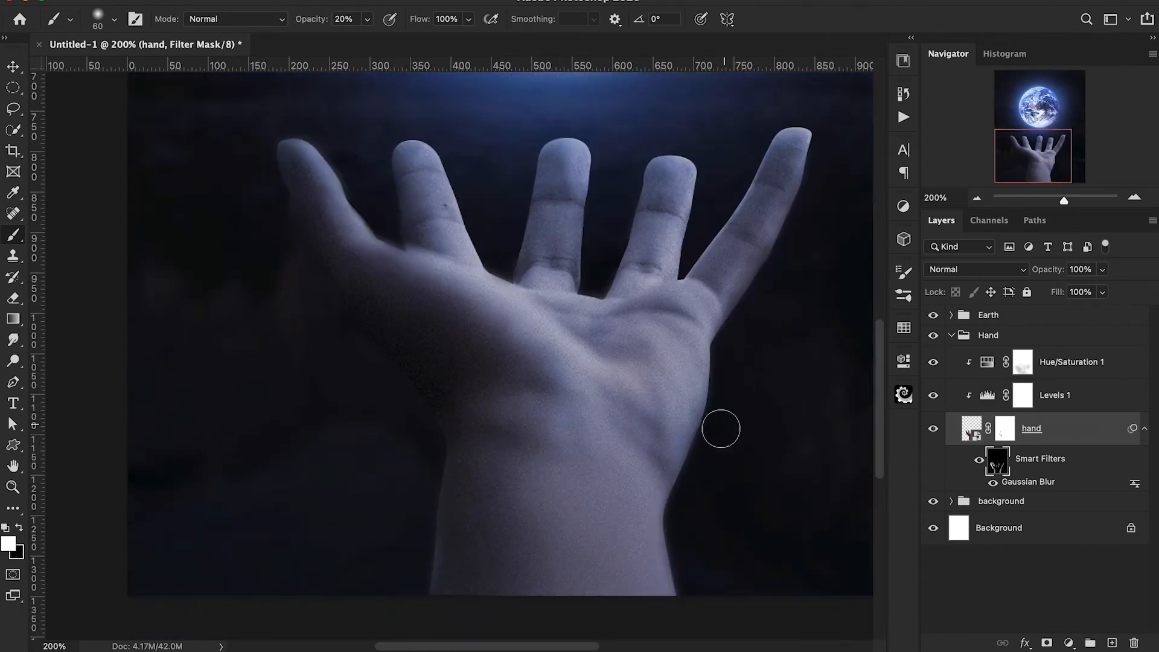
scroll(845, 479, up, 2)
key(super+minus)
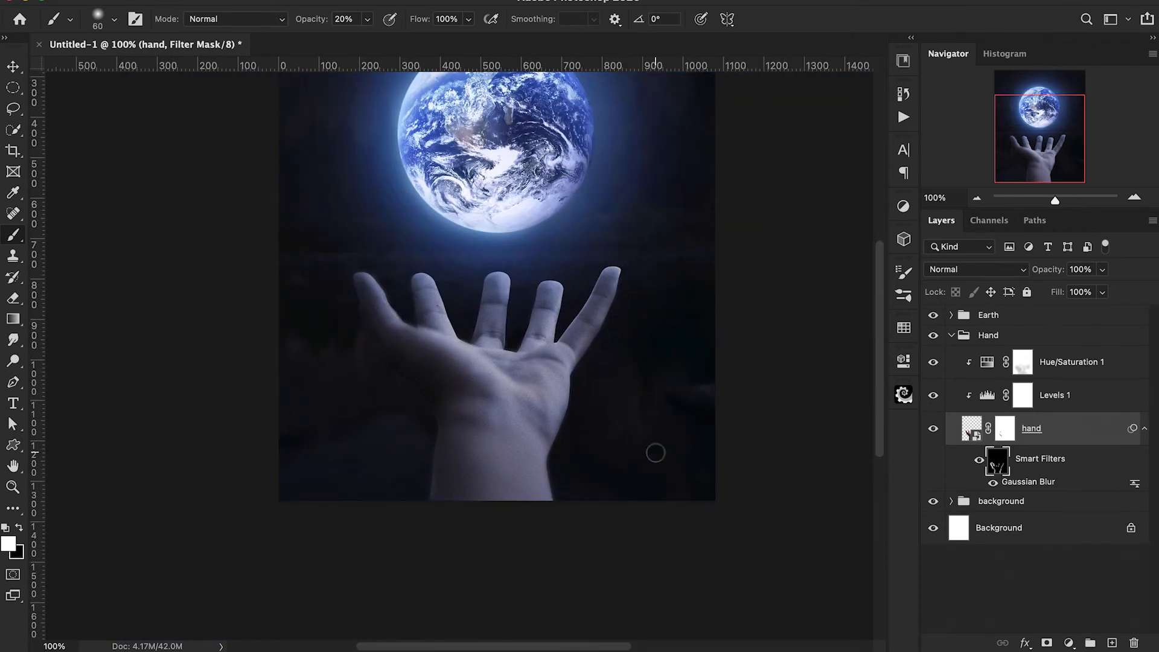
scroll(656, 453, up, 2)
scroll(656, 453, right, 2)
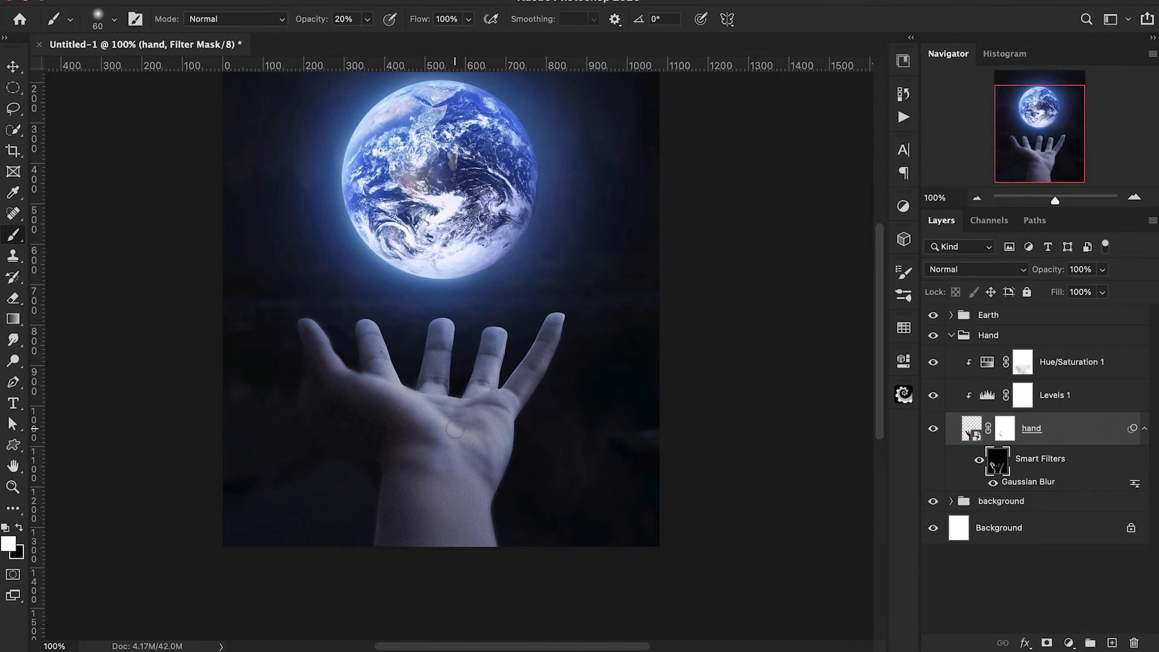
Touch up the blur filter mask around the fingers with a black 60 px brush at 10% opacity.
key(super+plus)
key(x)
key(1)
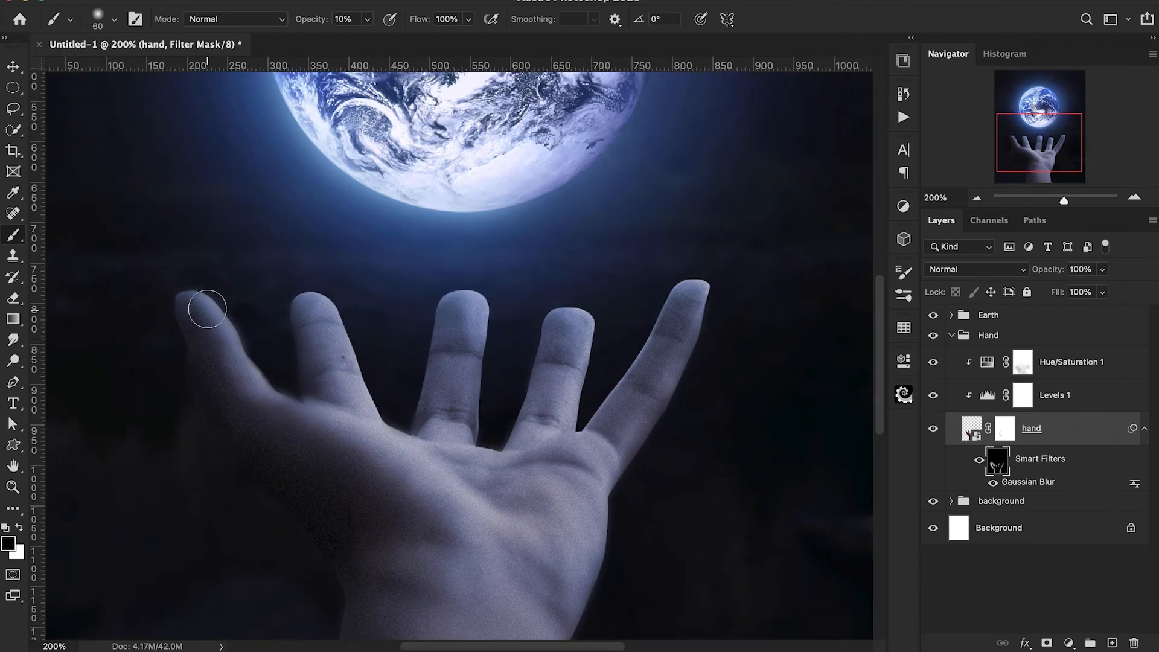
scroll(298, 453, down, 1)
scroll(298, 453, right, 1)
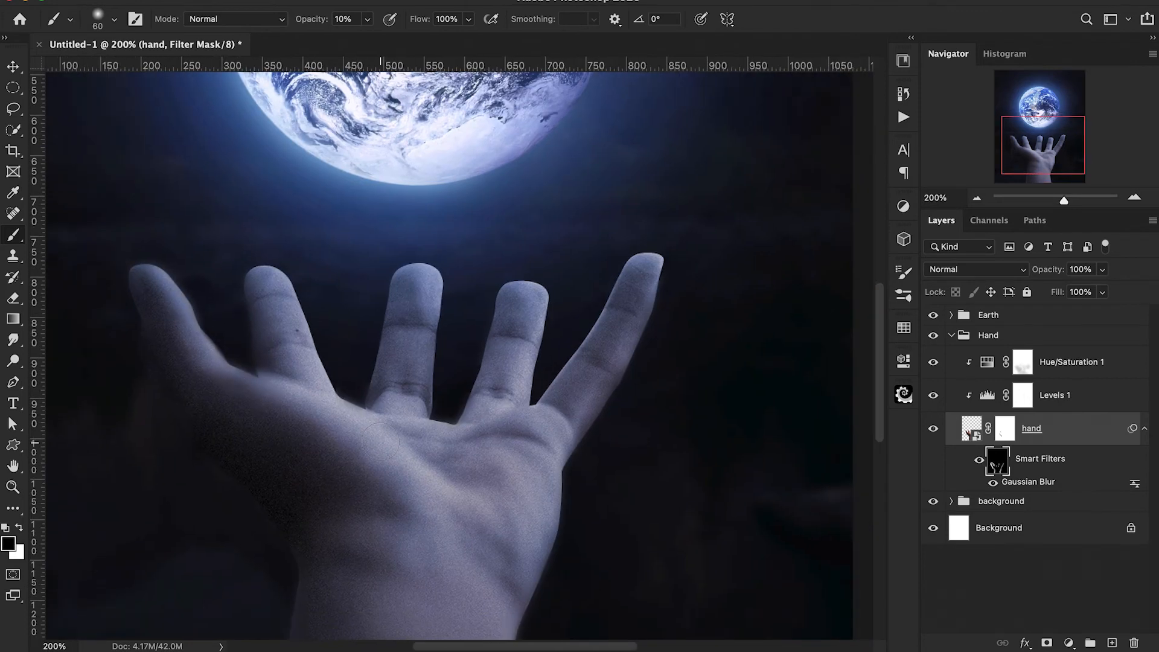
key(super+minus)
Add a clipped Exposure adjustment directly above the hand layer and set its Exposure to -3.92.
click(1061, 397)
click(1060, 429)
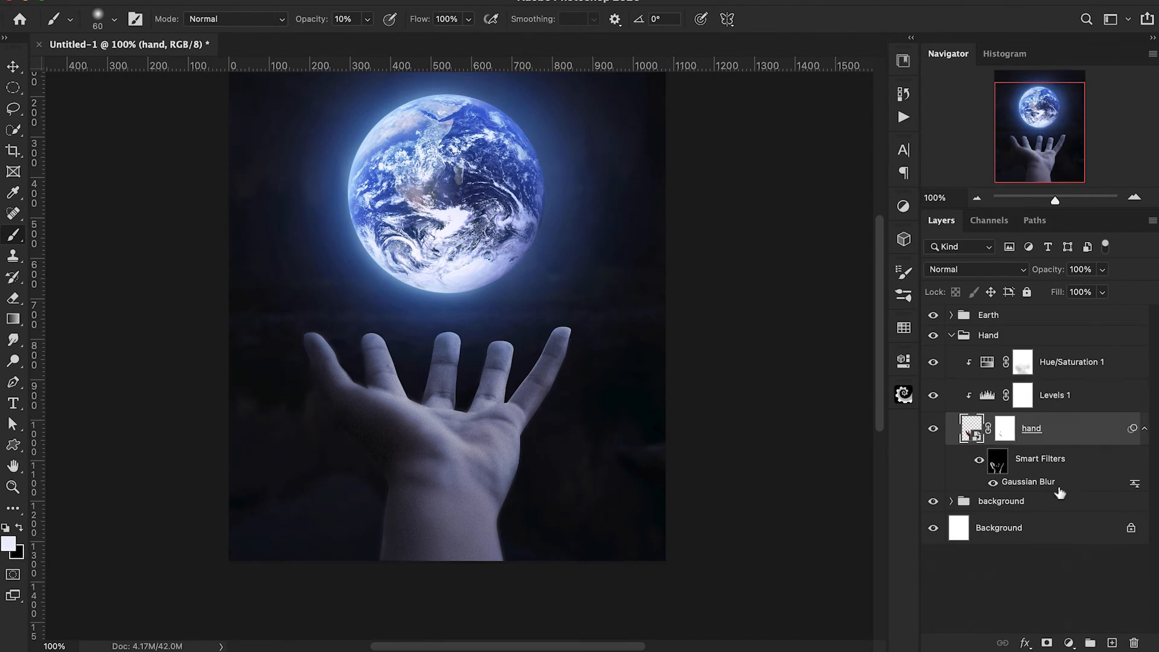
click(1068, 644)
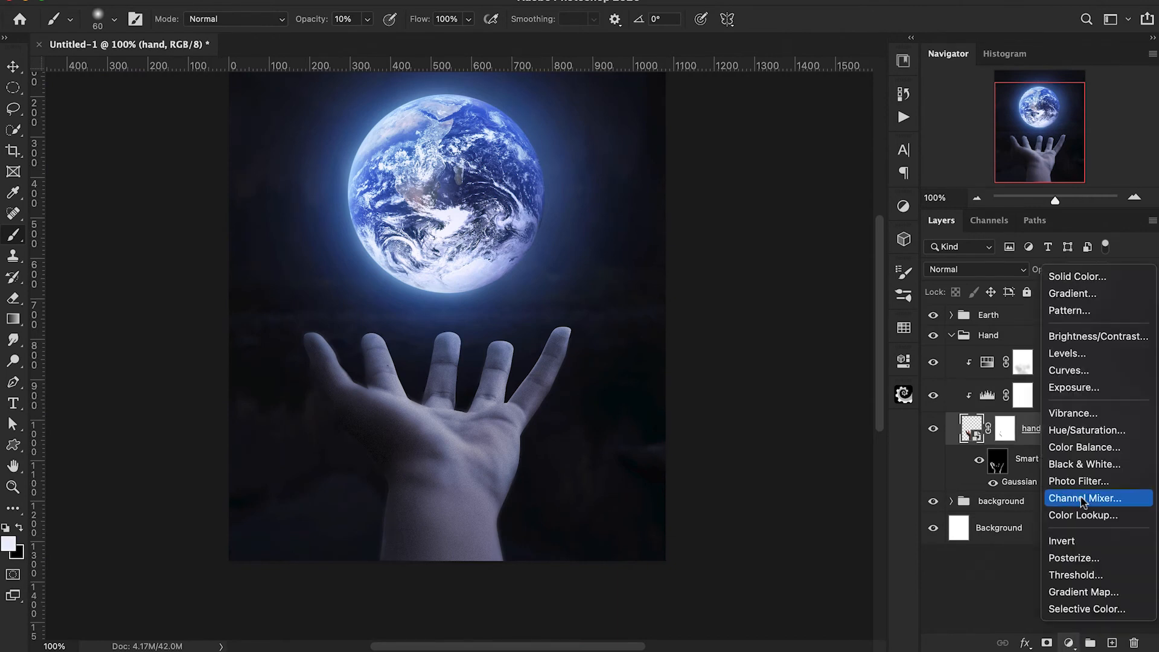
click(1066, 389)
drag(765, 447, 712, 453)
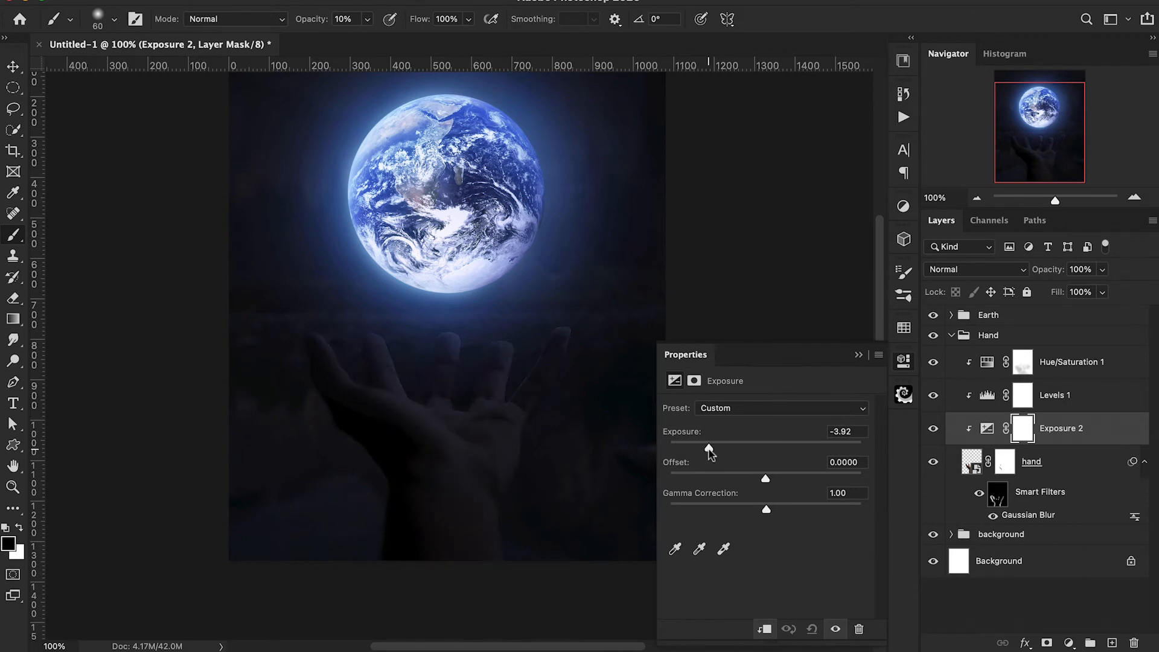
click(858, 355)
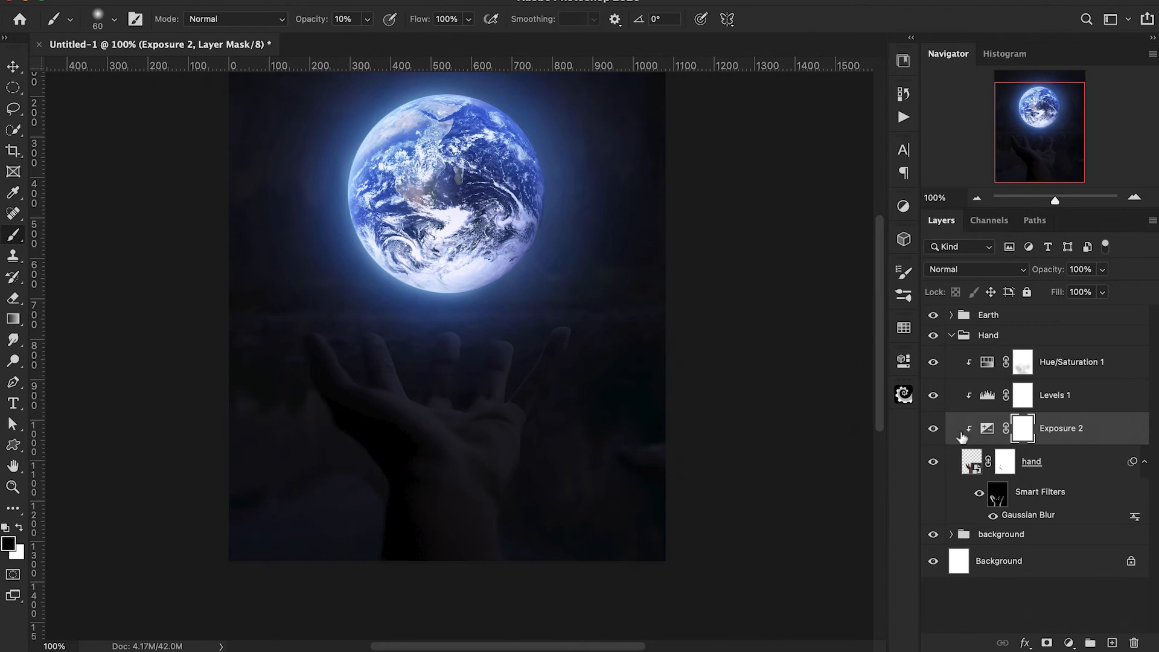
Invert the Exposure 2 mask and paint white over the wrist and lower palm with a 200 px brush at 30% and 20% opacity.
key(super+i)
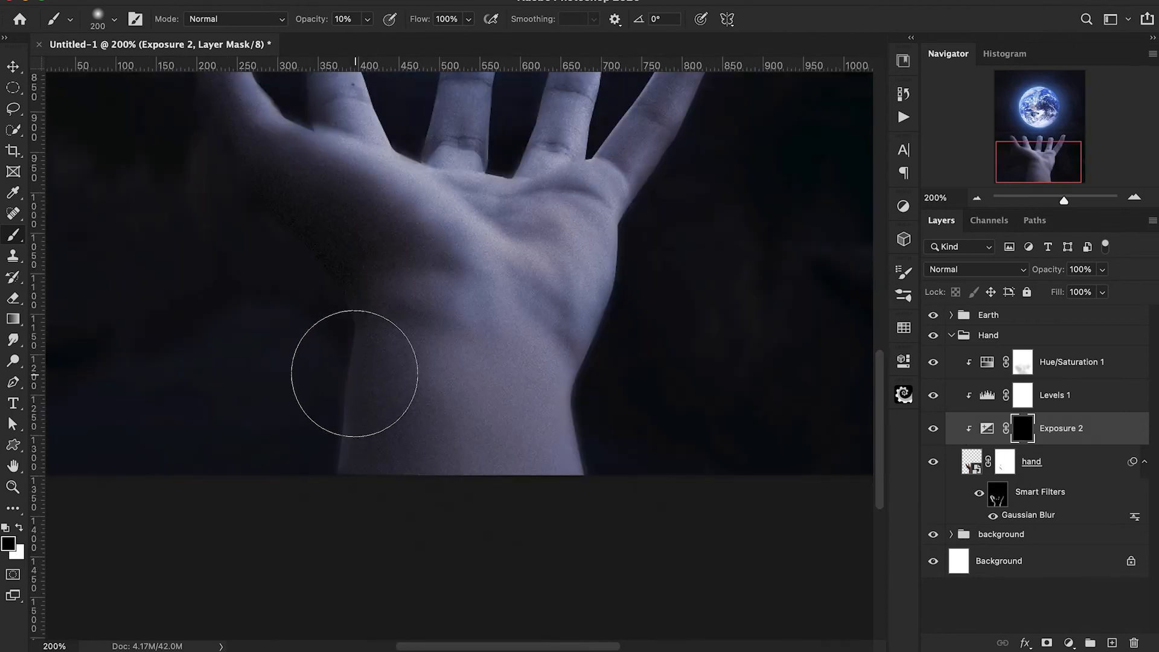
key(x)
scroll(352, 370, up, 3)
mouse_move(402, 498)
mouse_down()
mouse_move(554, 548)
mouse_move(455, 567)
mouse_up()
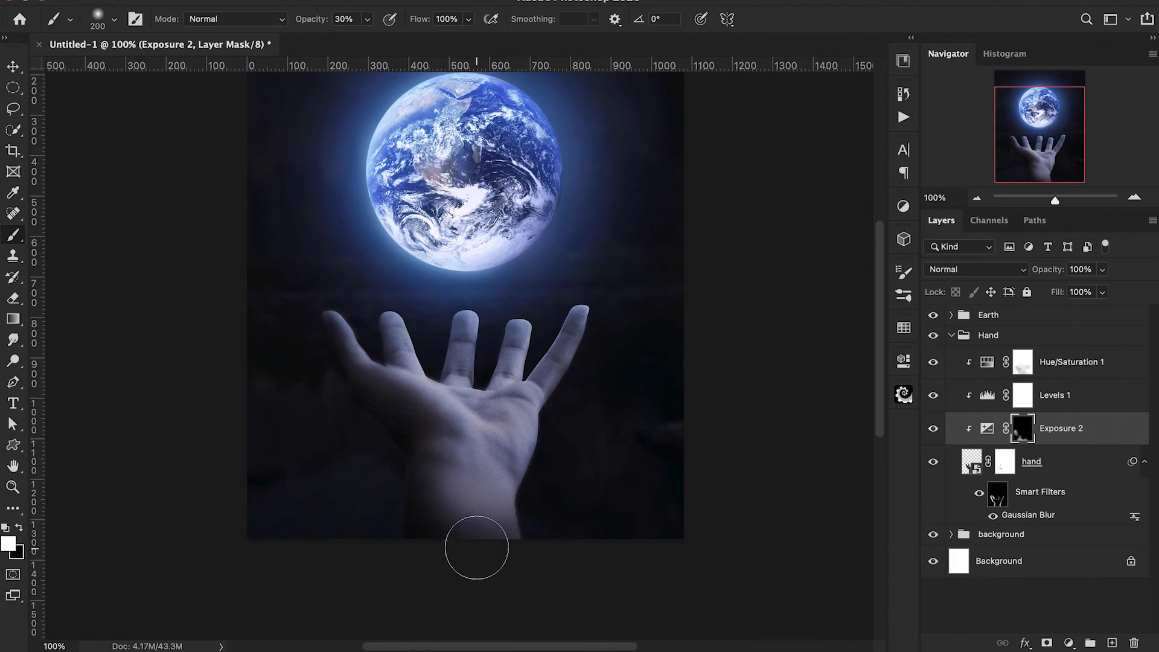
key(2)
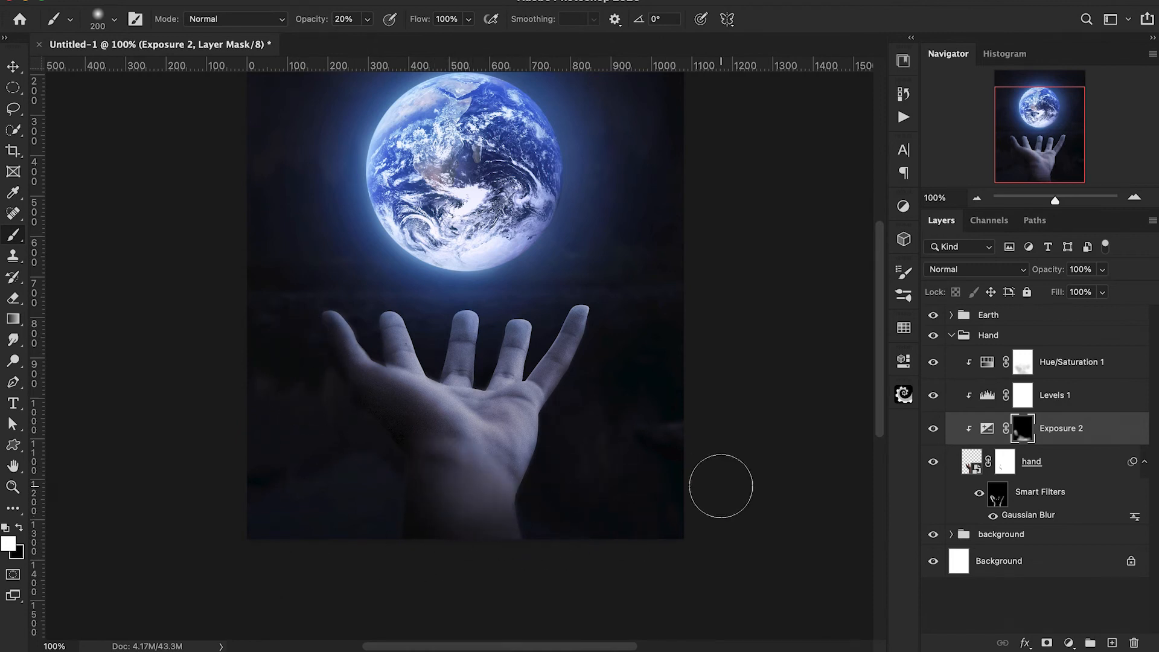
Darken the outer edge of the palm and wrist below the little finger on the Exposure 2 mask with an 80 px brush at 40% opacity.
scroll(718, 484, up, 2)
key(bracketleft)
key(bracketleft)
key(bracketleft)
key(bracketleft)
key(bracketleft)
key(bracketleft)
key(4)
mouse_move(617, 367)
mouse_down()
mouse_move(602, 430)
mouse_move(551, 523)
mouse_up()
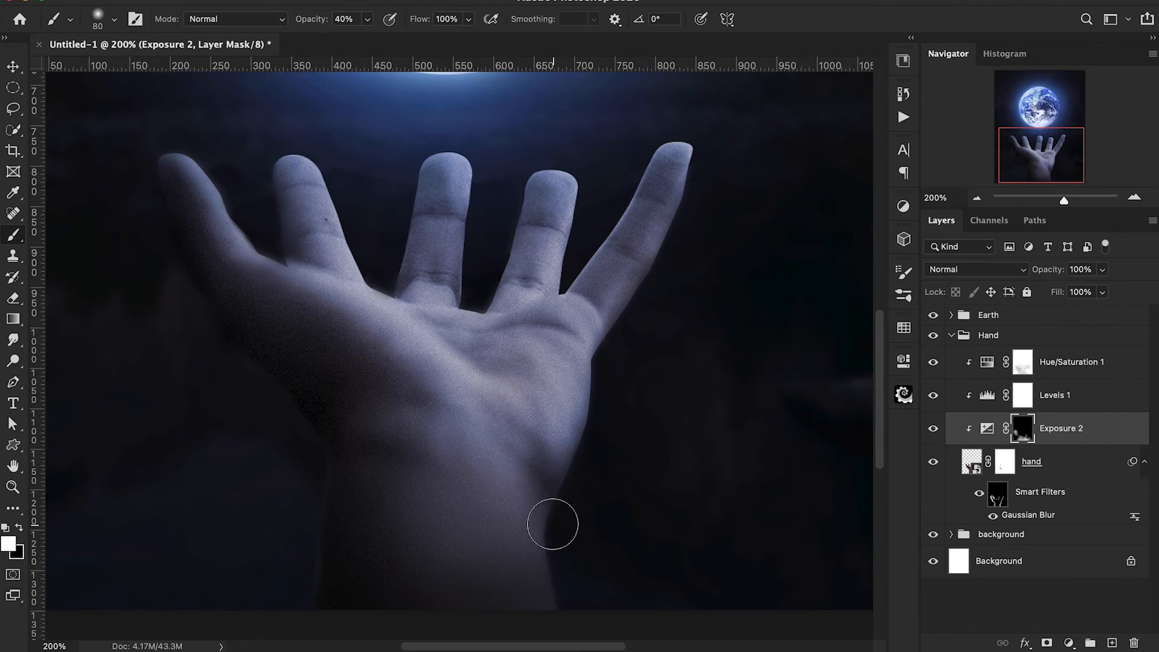
drag(616, 352, 602, 417)
Shade the area between thumb and index finger on the Exposure 2 mask, using a 50 px brush at 60% and a 35 px brush at 20% opacity.
scroll(602, 417, up, 2)
key(bracketleft)
key(bracketleft)
key(bracketleft)
key(6)
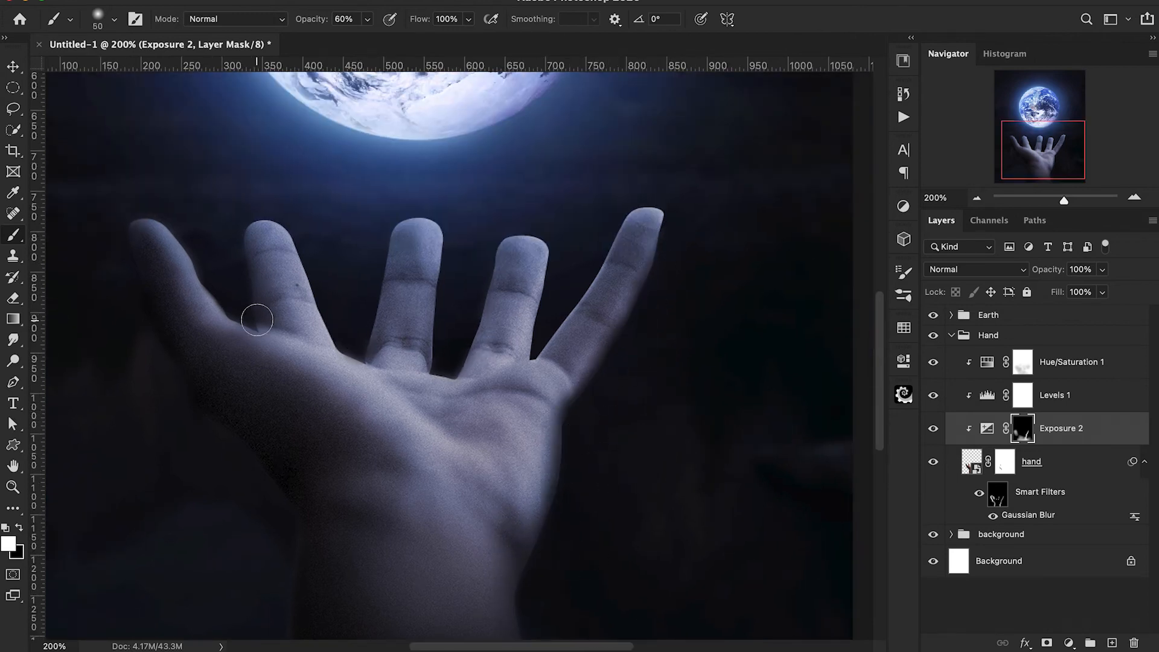
key(bracketleft)
key(bracketleft)
key(bracketleft)
key(2)
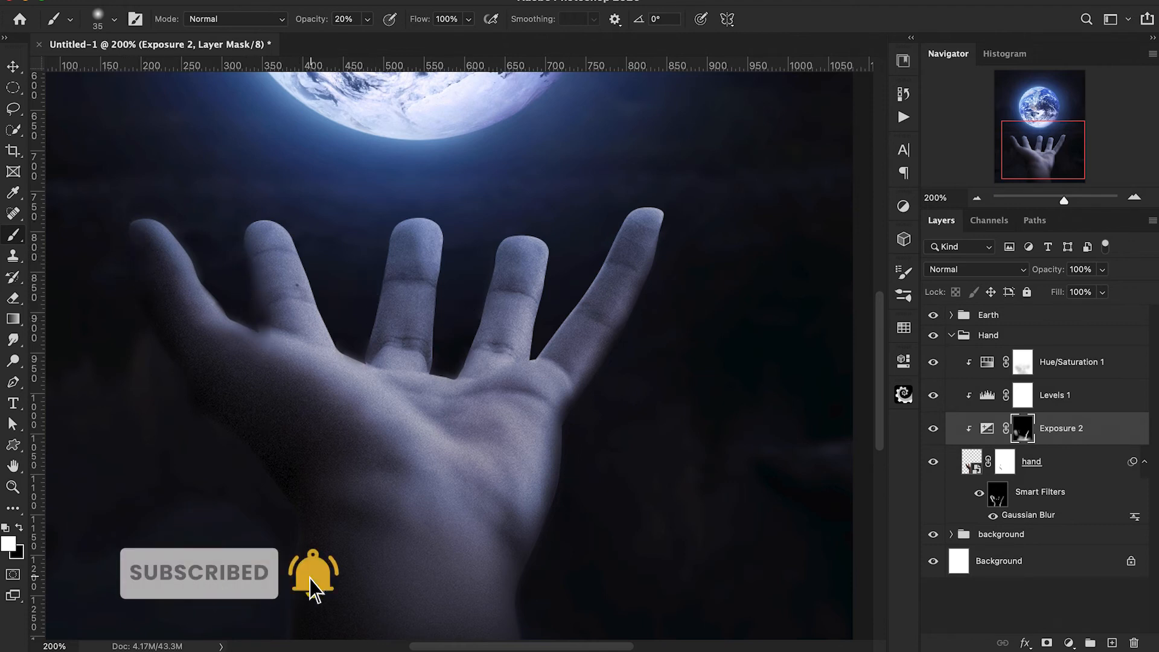
Add a clipped Color Balance adjustment directly above Levels 1 and set its midtones to +12 blue.
key(ctrl+minus)
scroll(426, 513, up, 2)
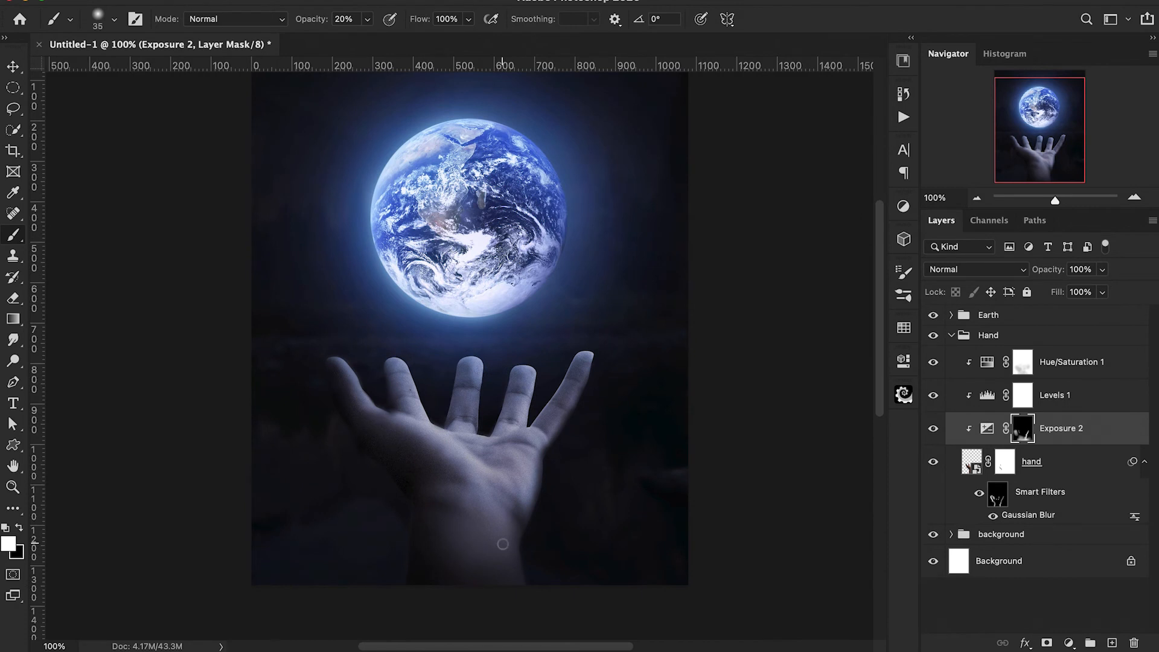
scroll(503, 544, up, 1)
scroll(503, 544, left, 1)
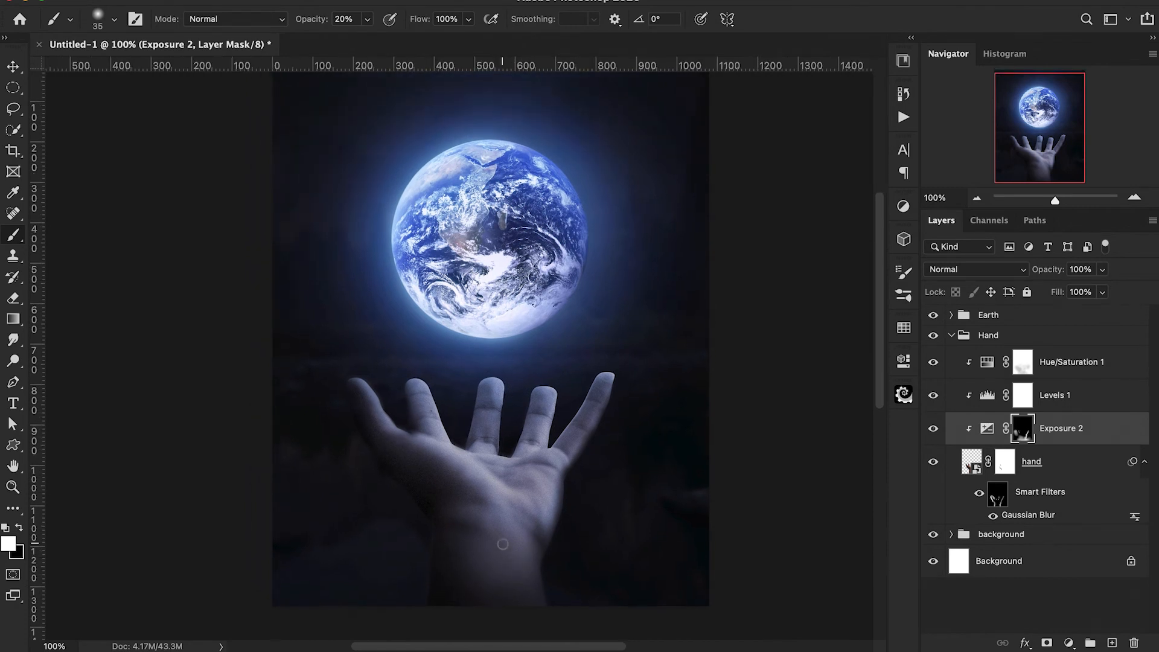
click(1071, 397)
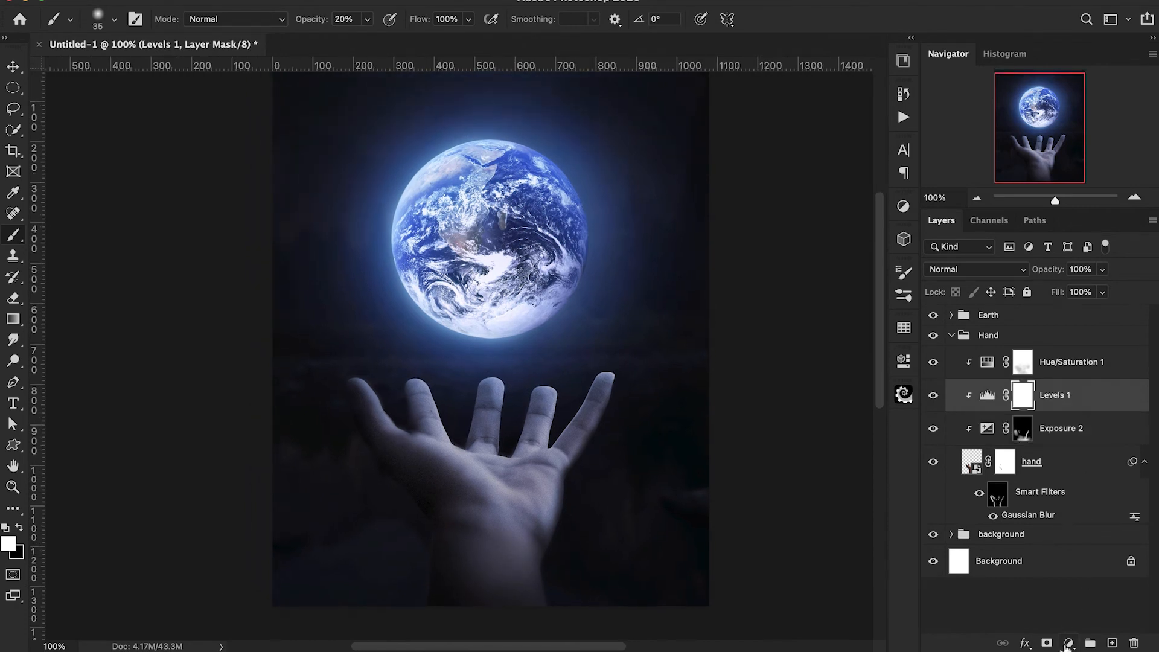
click(1068, 643)
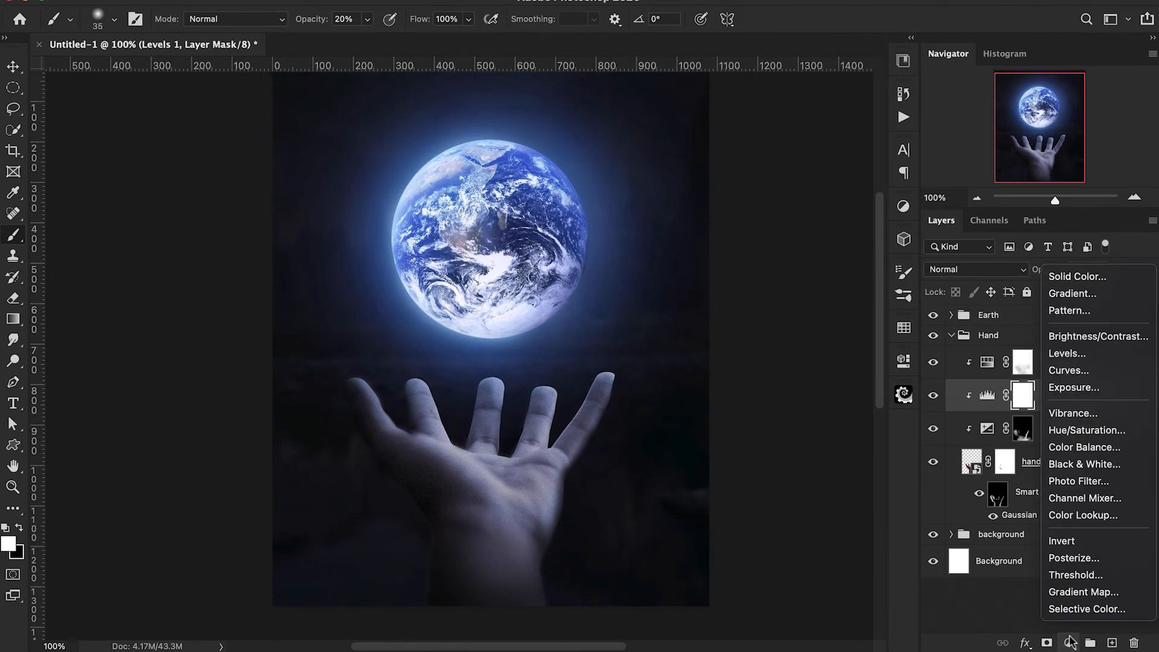
click(1084, 450)
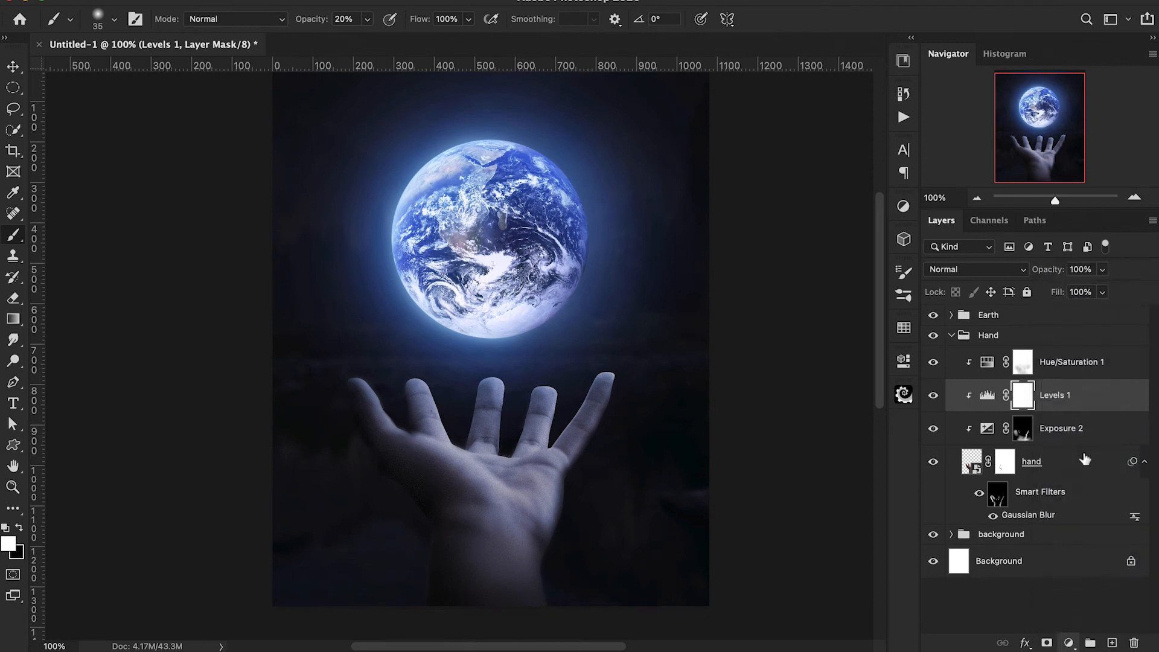
drag(748, 507, 753, 507)
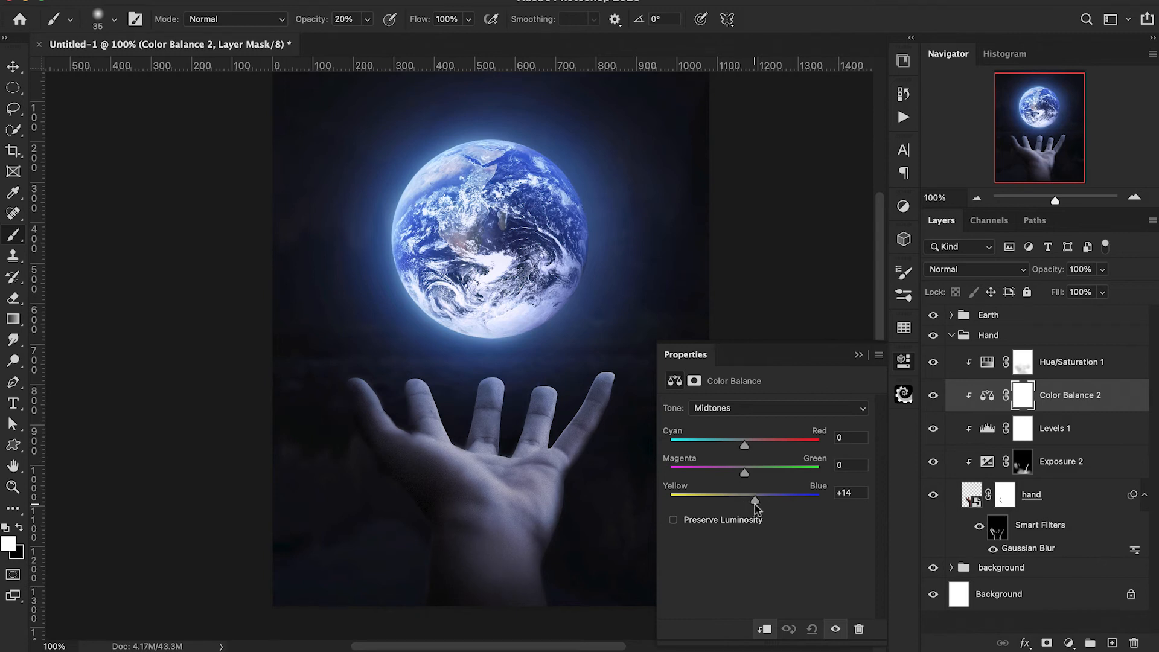
Set the Color Balance 2 highlights to +11 blue and move the layer above Hue/Saturation 1.
click(745, 408)
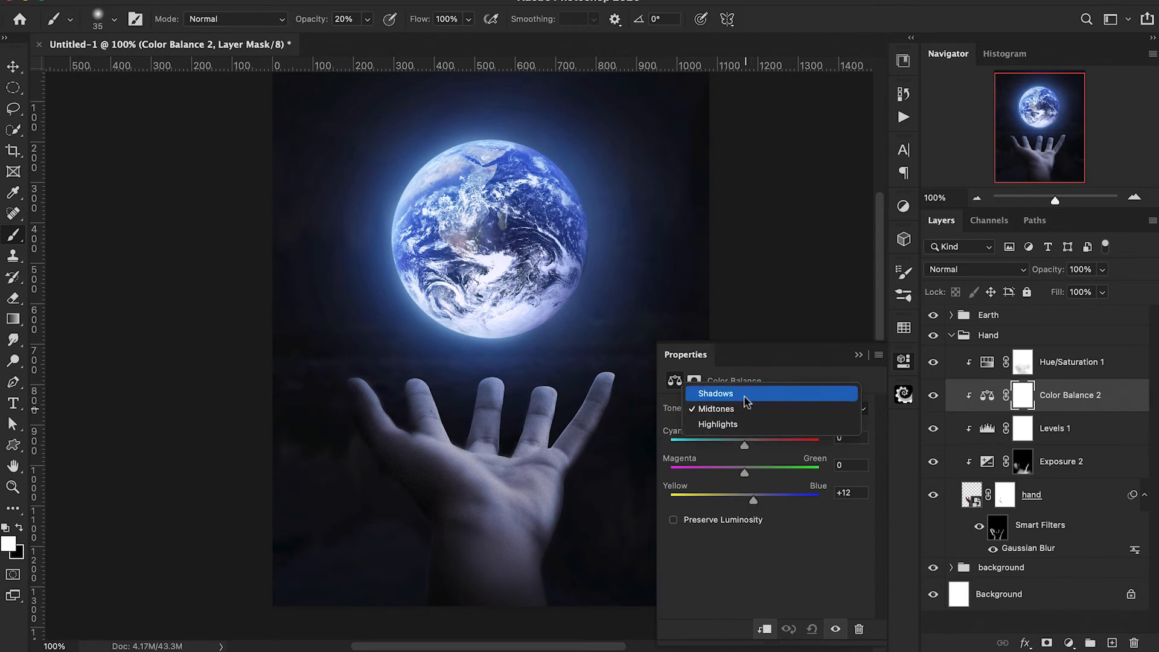
click(748, 430)
drag(743, 501, 753, 501)
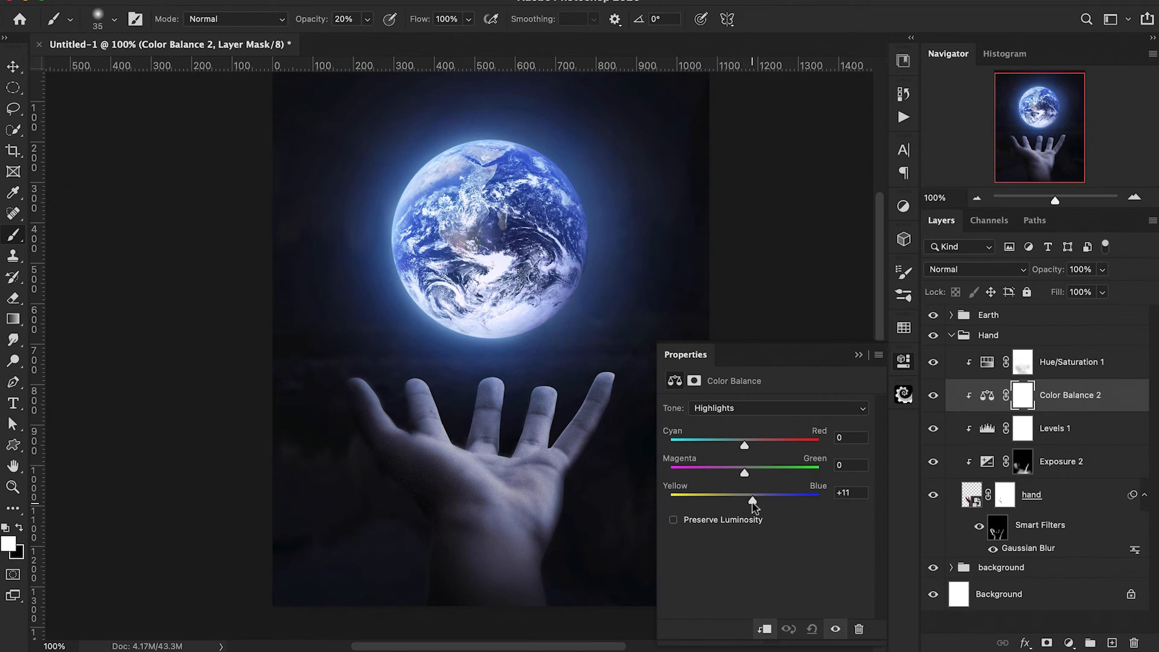
click(858, 355)
drag(1047, 402, 1049, 358)
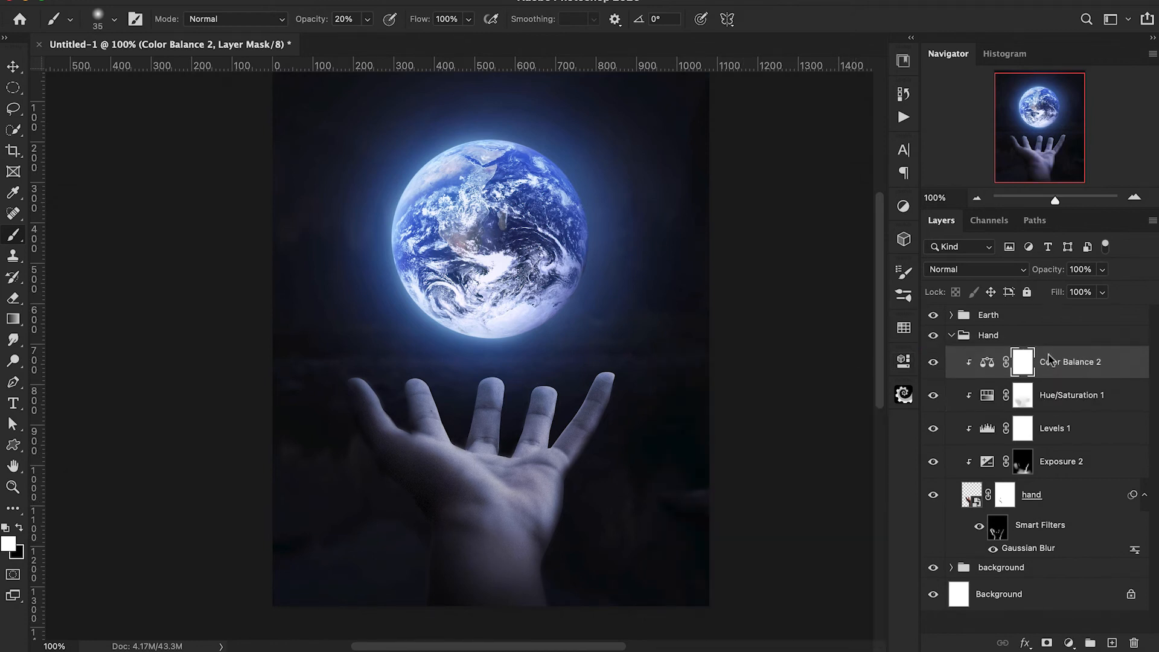
Refine Color Balance 2 by setting the highlights to +8 blue and the shadows to -5 cyan/red and +5 yellow/blue.
double_click(987, 362)
click(755, 408)
click(752, 422)
click(765, 416)
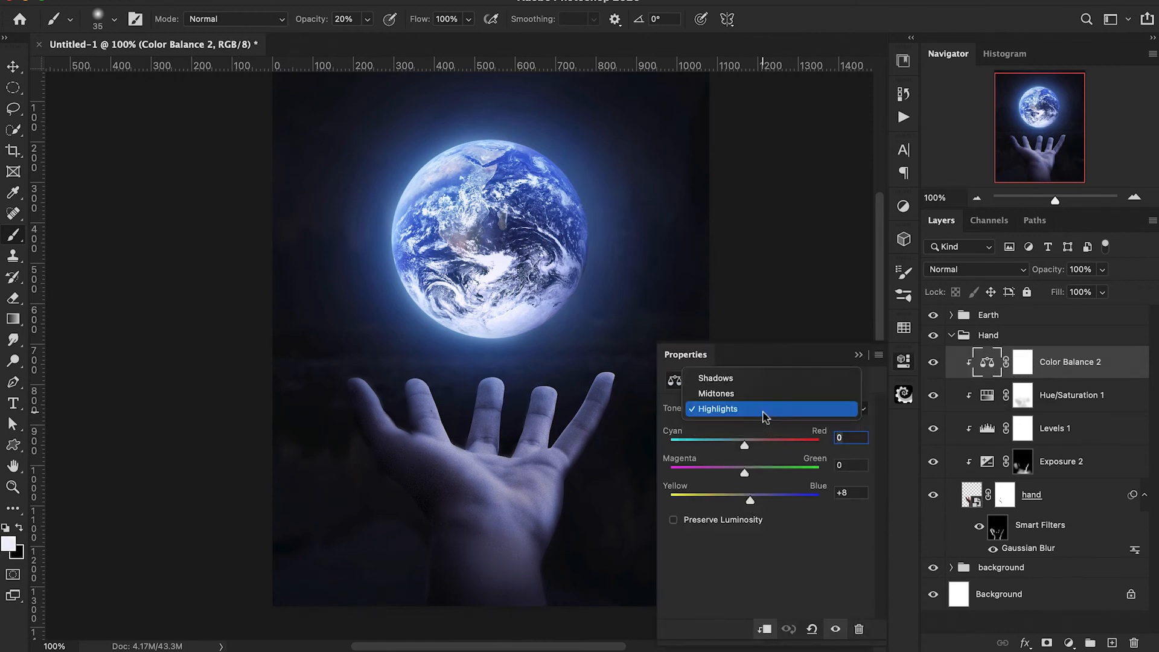
click(762, 378)
key(Down)
key(Down)
key(Down)
key(Down)
key(Down)
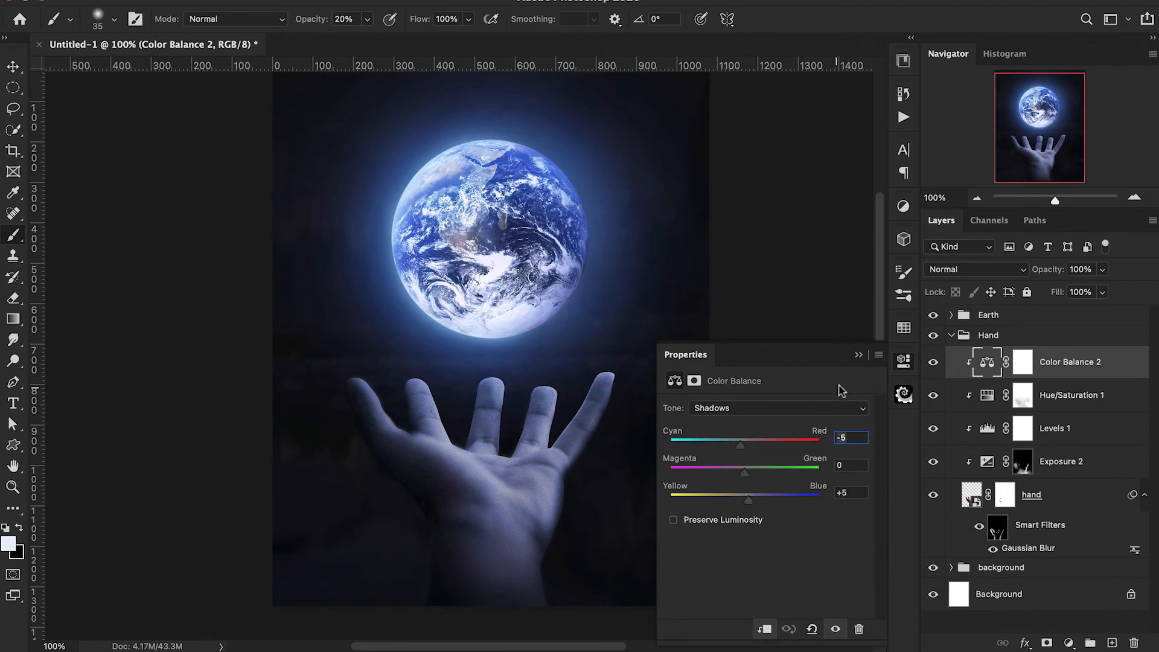
Reduce the Color Balance 2 layer's opacity to 60% and toggle its visibility to compare the effect.
click(859, 356)
mouse_move(1040, 277)
mouse_down()
mouse_move(1028, 279)
mouse_move(1054, 277)
mouse_move(1034, 278)
mouse_up()
click(937, 365)
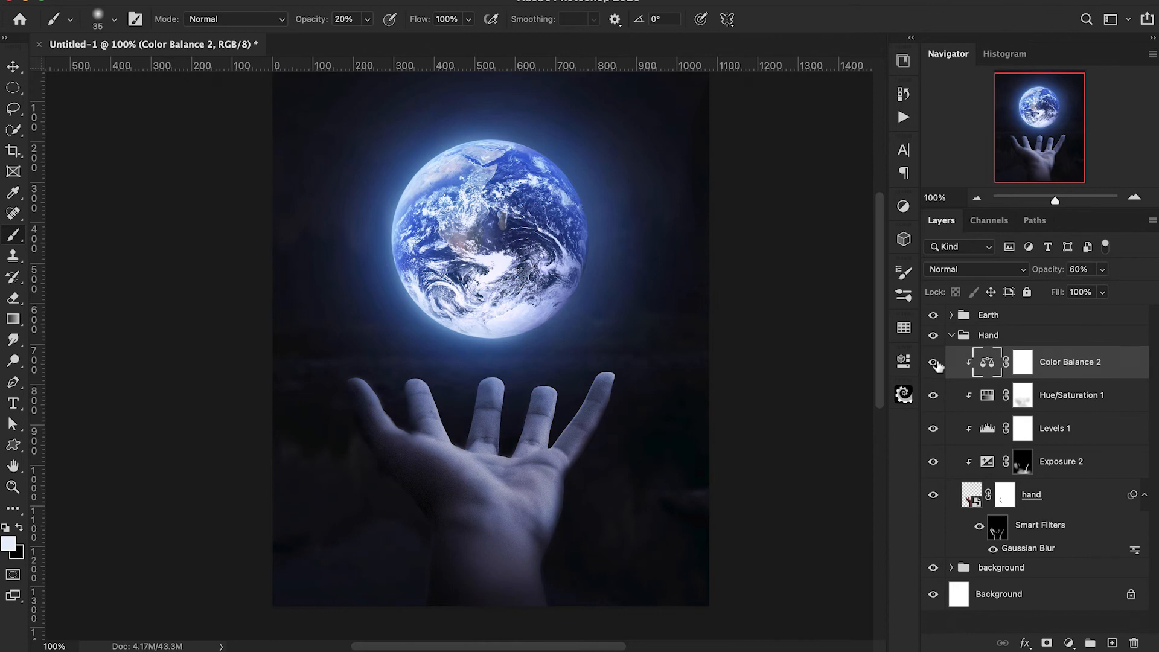
Add a Solid Color fill of #e9f1ff above Color Balance 2, clip it to the hand, and open its blend mode choices.
scroll(690, 408, right, 2)
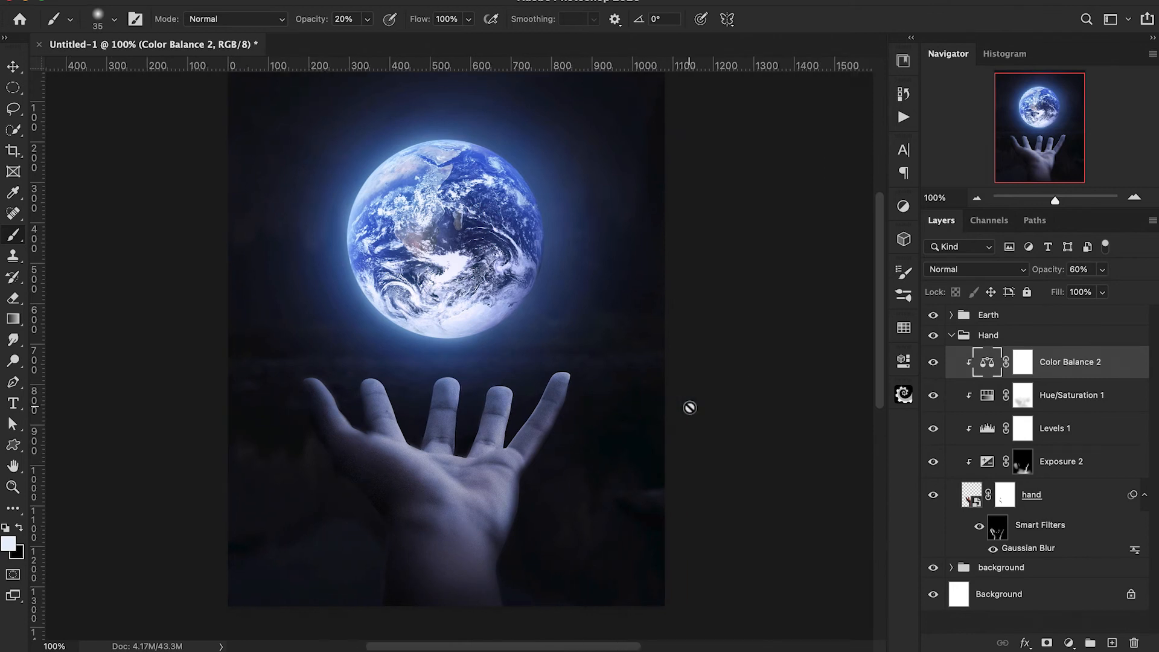
scroll(690, 407, left, 1)
scroll(690, 407, up, 1)
click(1069, 644)
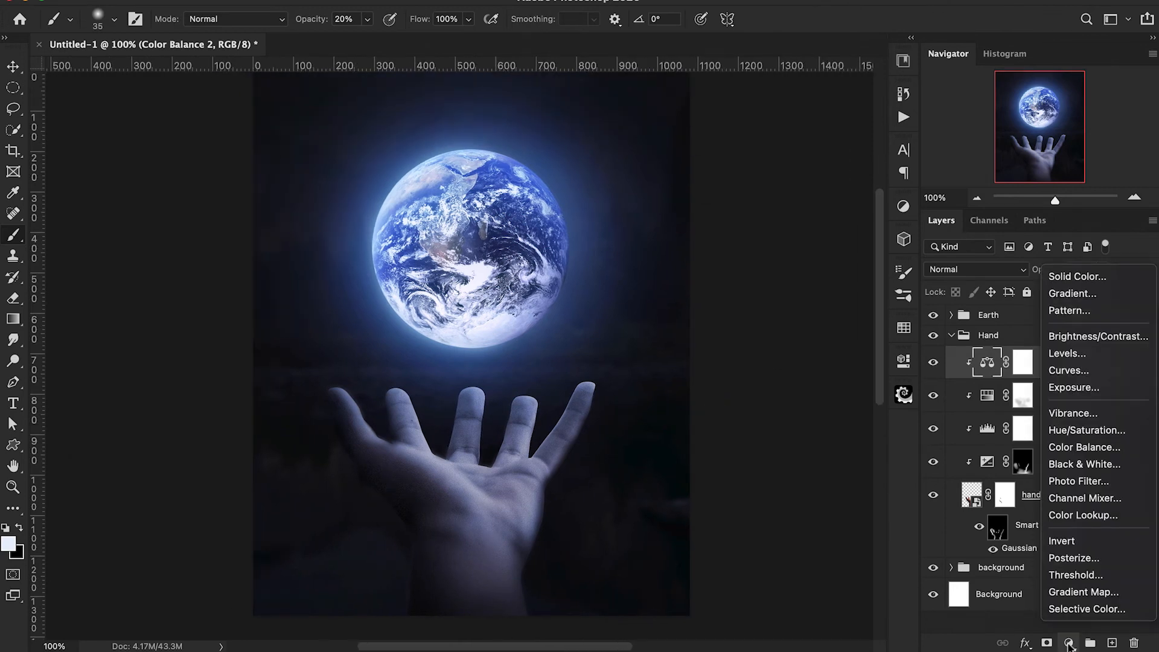
click(1098, 282)
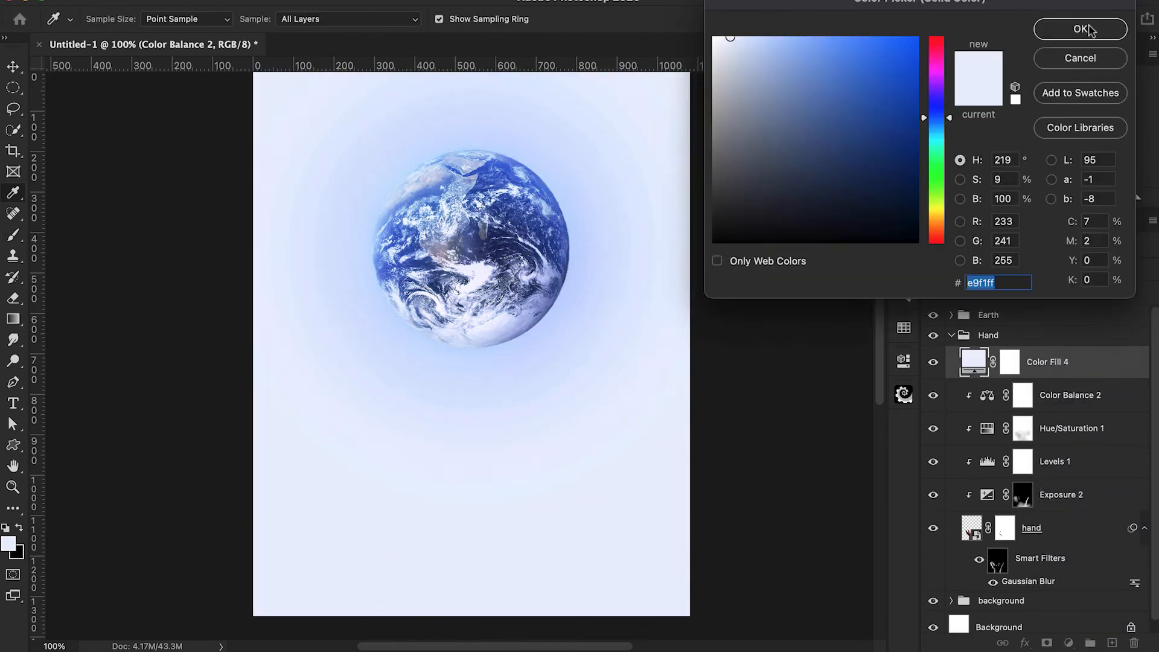
click(1090, 29)
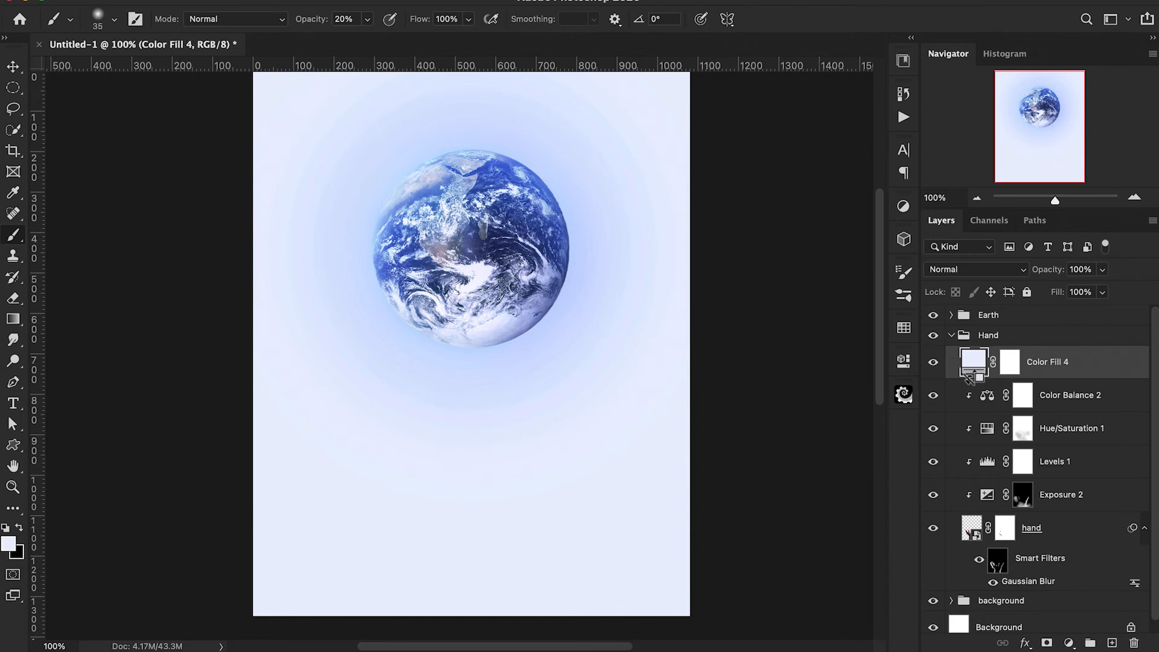
alt+click(970, 391)
click(964, 271)
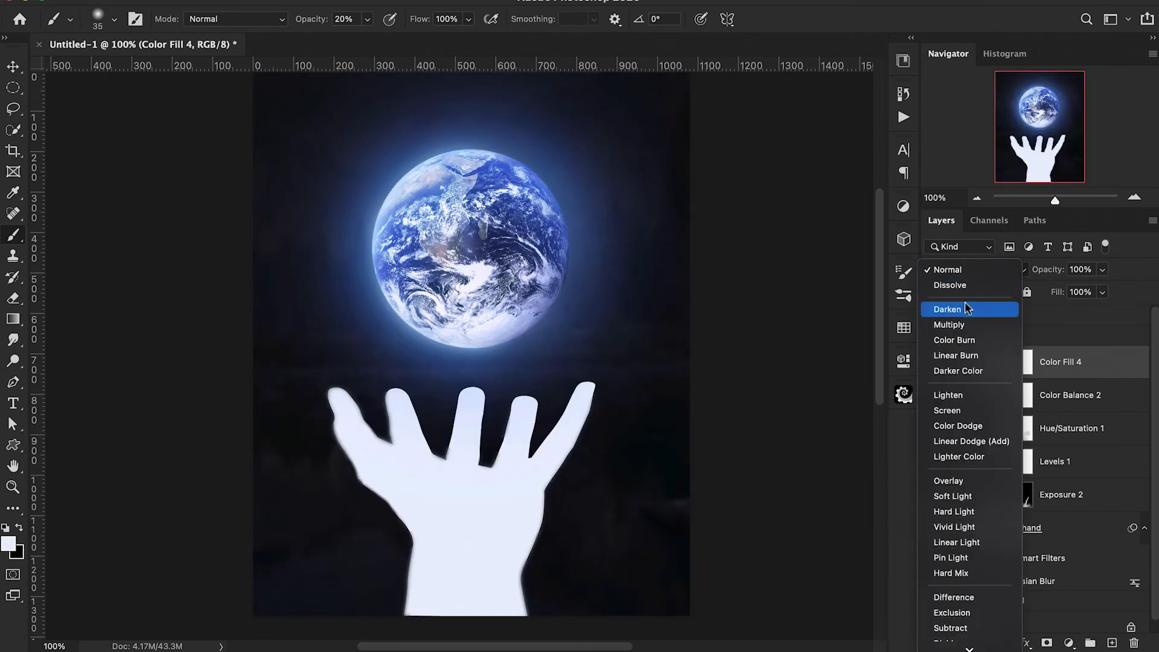
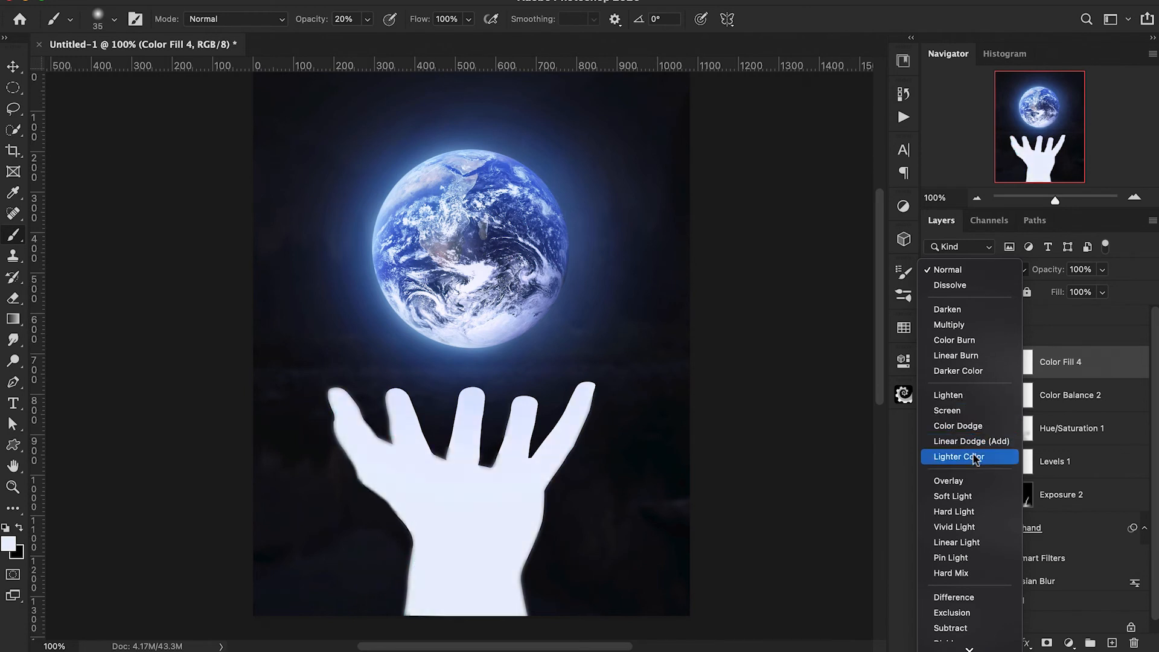
Set Color Fill 4 to Overlay blending and change its fill color to a lighter pale blue.
click(976, 483)
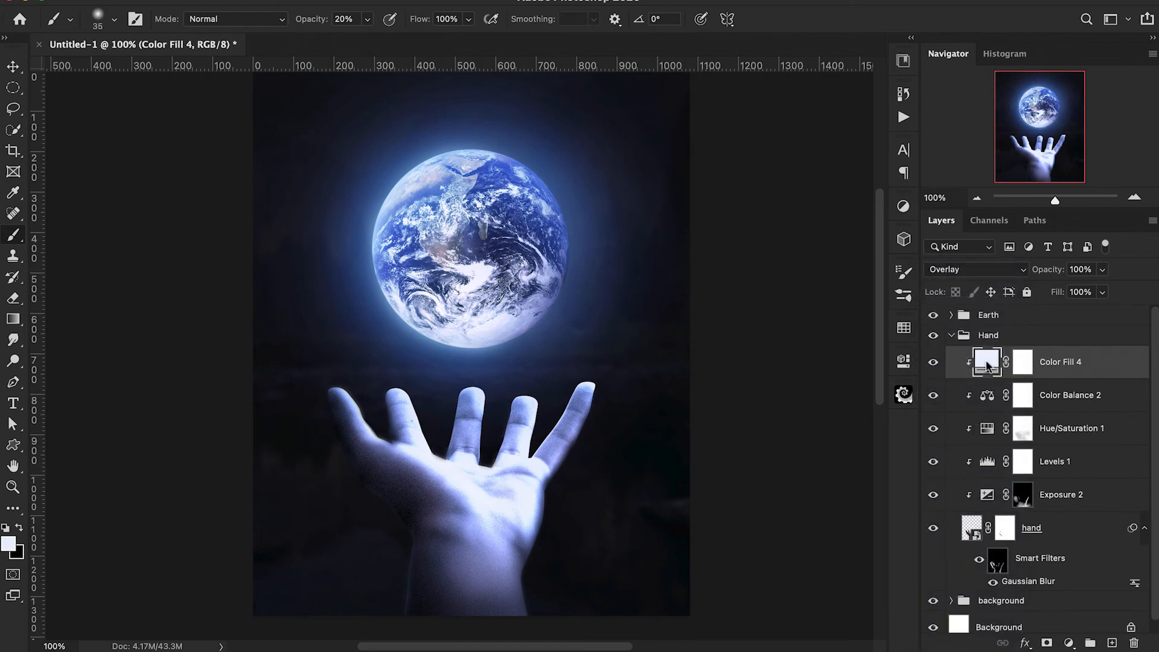
double_click(987, 363)
click(796, 41)
click(757, 39)
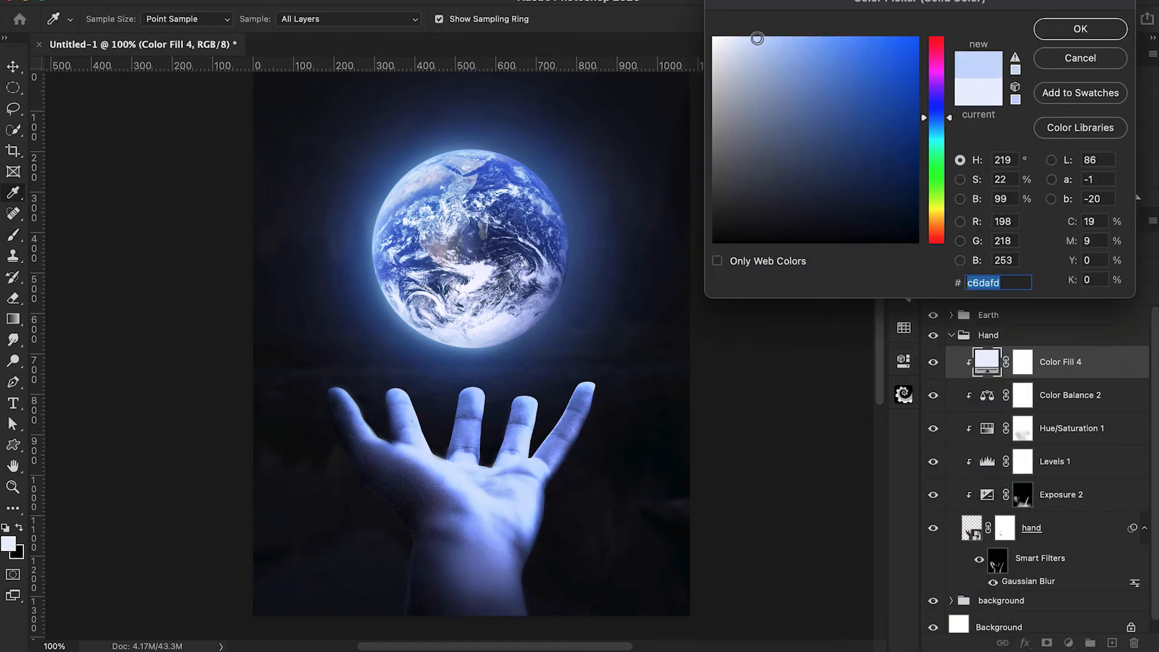
click(745, 38)
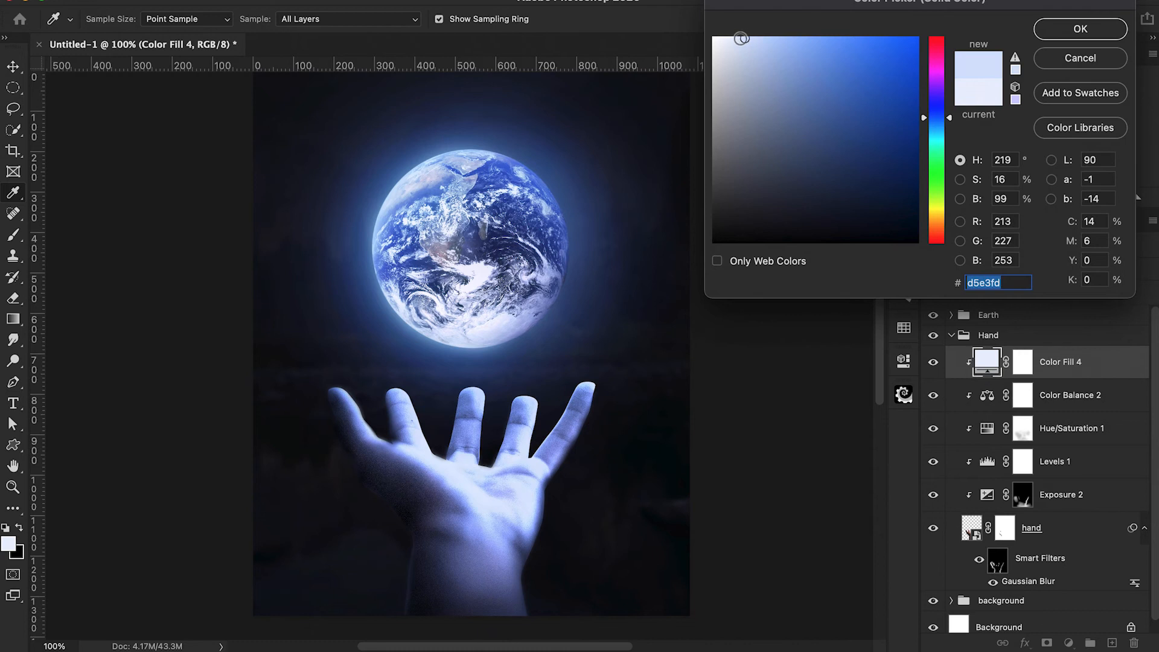
click(733, 37)
click(716, 39)
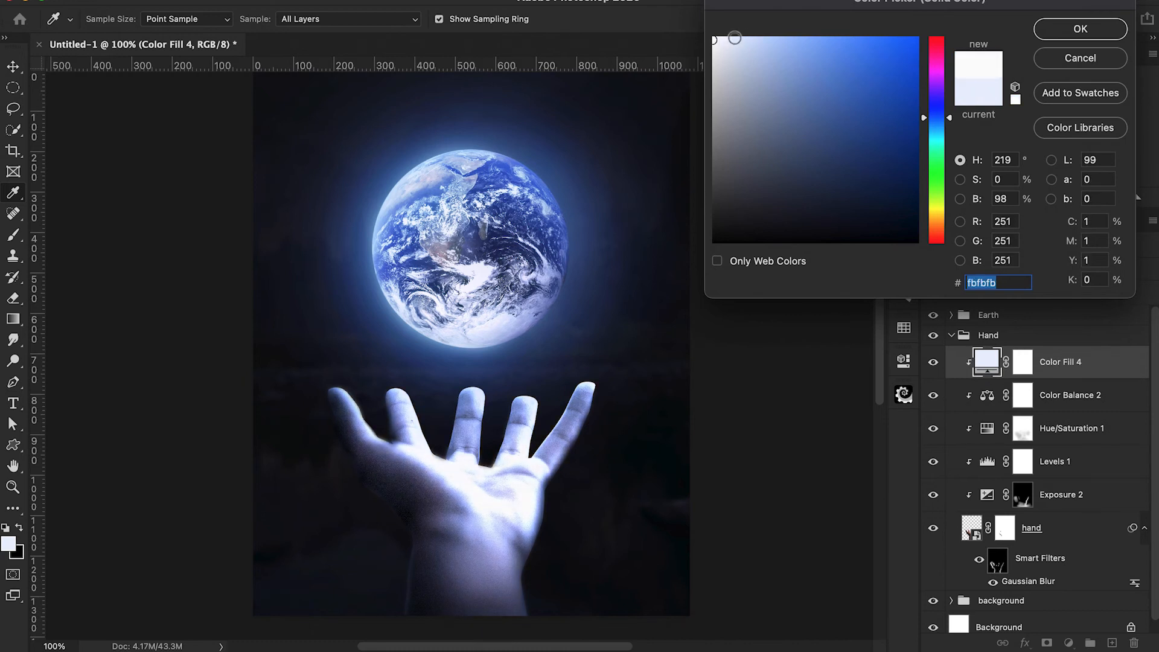
click(732, 39)
click(1081, 29)
Invert the Color Fill 4 mask and start painting the light back onto the fingers and palm with a 40 px brush at 30% opacity.
key(b)
click(1024, 365)
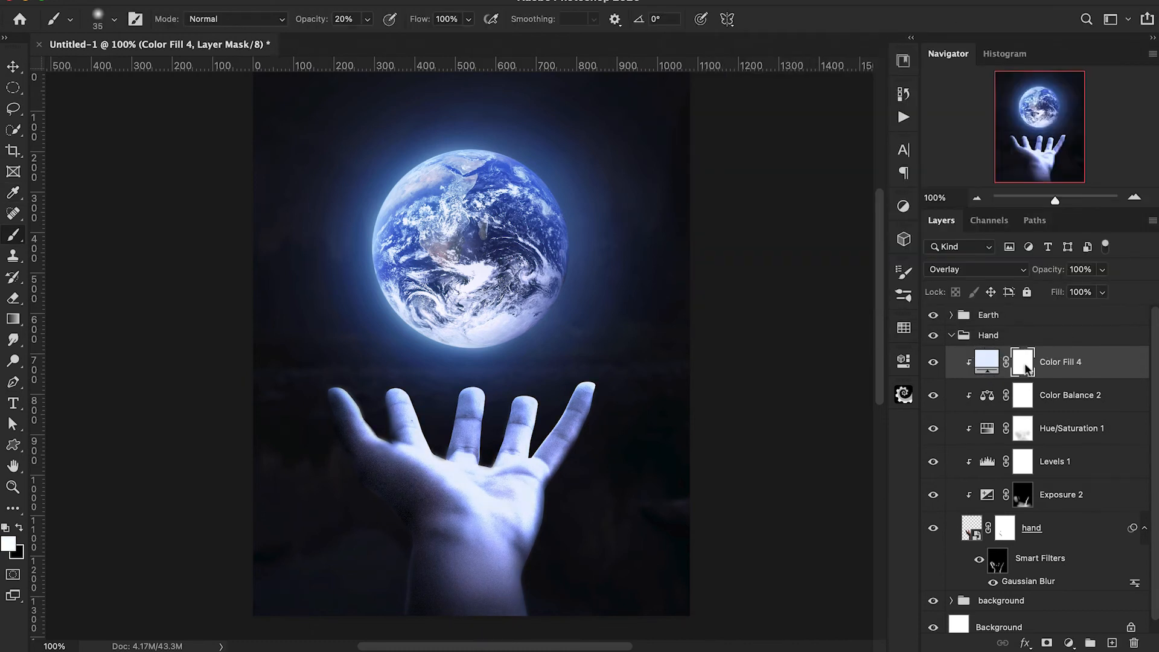
key(ctrl+i)
key(ctrl+plus)
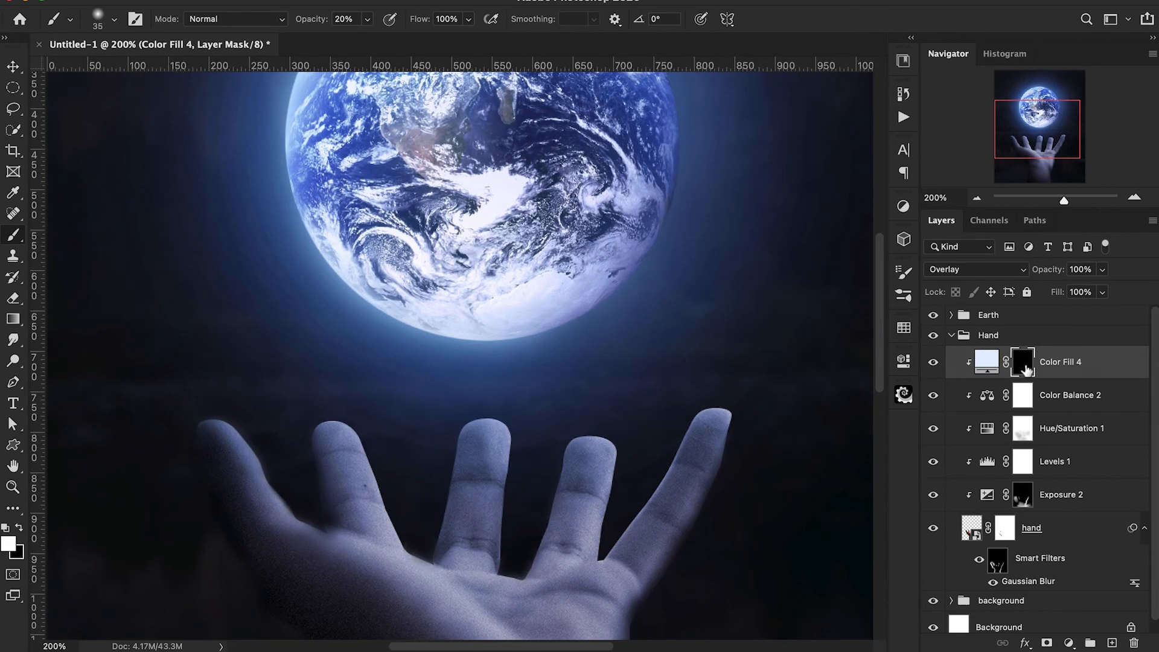
scroll(408, 434, down, 1)
scroll(407, 433, left, 1)
key(3)
key(bracketright)
mouse_move(407, 433)
mouse_down()
mouse_move(348, 388)
mouse_move(389, 413)
mouse_move(416, 494)
mouse_move(360, 395)
mouse_move(391, 465)
mouse_move(435, 503)
mouse_move(490, 410)
mouse_move(468, 519)
mouse_move(487, 403)
mouse_move(255, 381)
mouse_move(326, 491)
mouse_up()
mouse_move(480, 550)
mouse_down()
mouse_move(537, 565)
mouse_move(558, 595)
mouse_up()
Extend the revealed light across the palm in the Color Fill 4 mask, enlarging the brush to 80 px.
scroll(562, 447, down, 3)
scroll(562, 448, right, 1)
drag(589, 307, 537, 413)
mouse_move(718, 286)
mouse_down()
mouse_move(679, 306)
mouse_move(585, 436)
mouse_move(535, 456)
mouse_move(453, 460)
mouse_move(477, 448)
mouse_move(416, 425)
mouse_up()
key(super+minus)
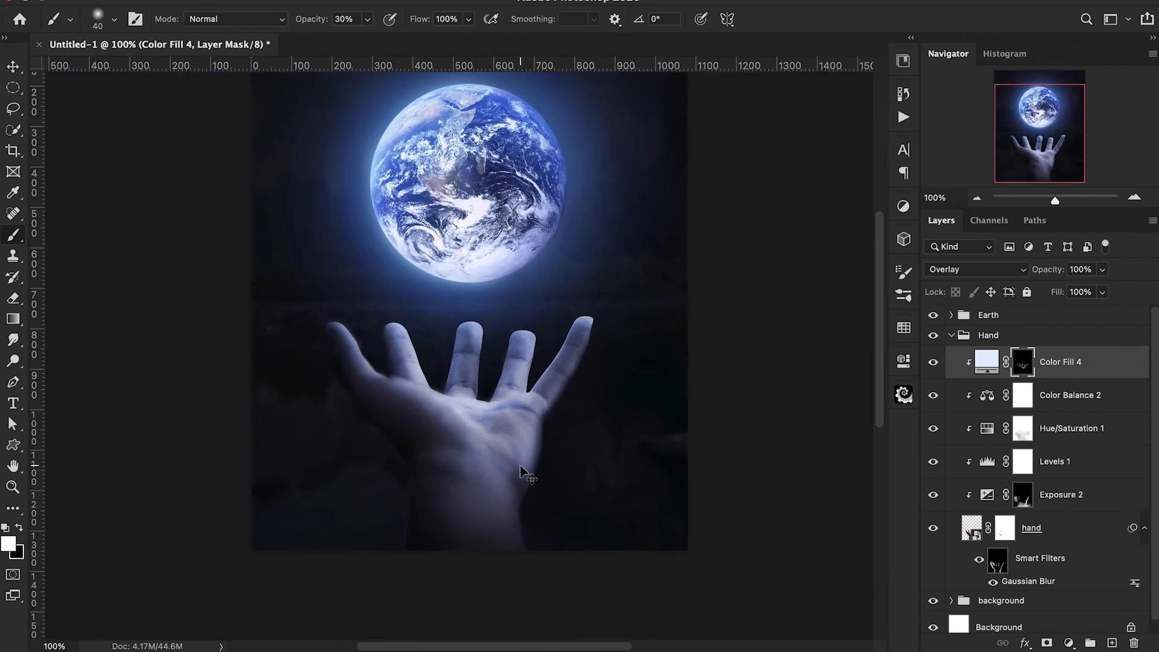
key(bracketright)
key(bracketright)
key(bracketright)
key(bracketright)
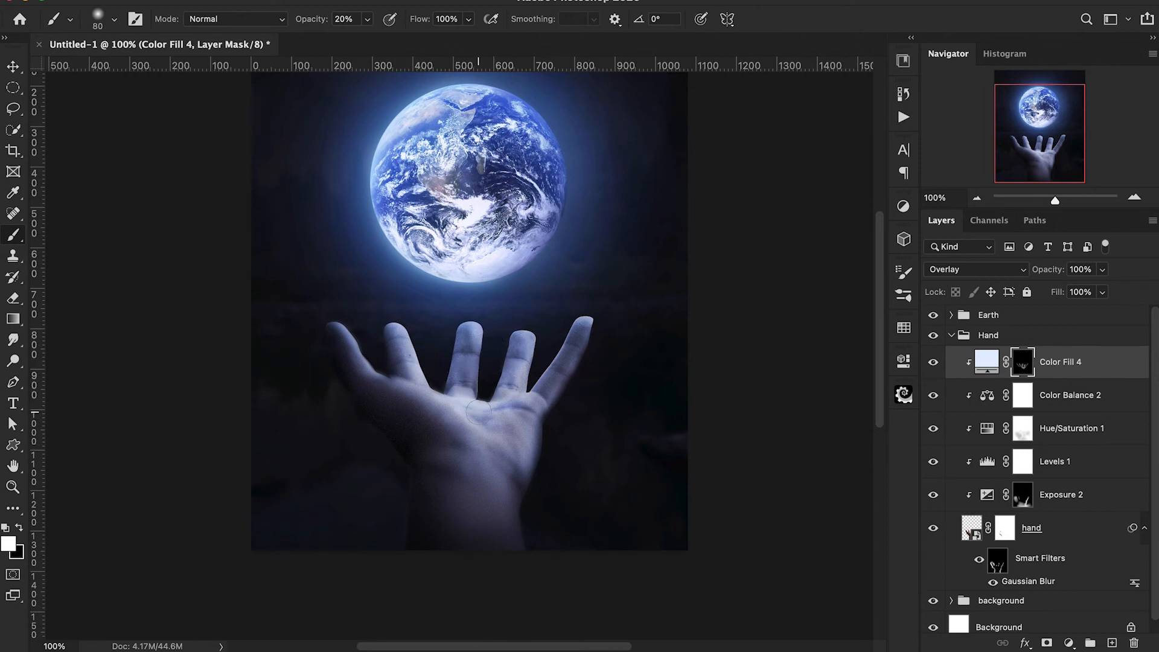
scroll(784, 419, up, 5)
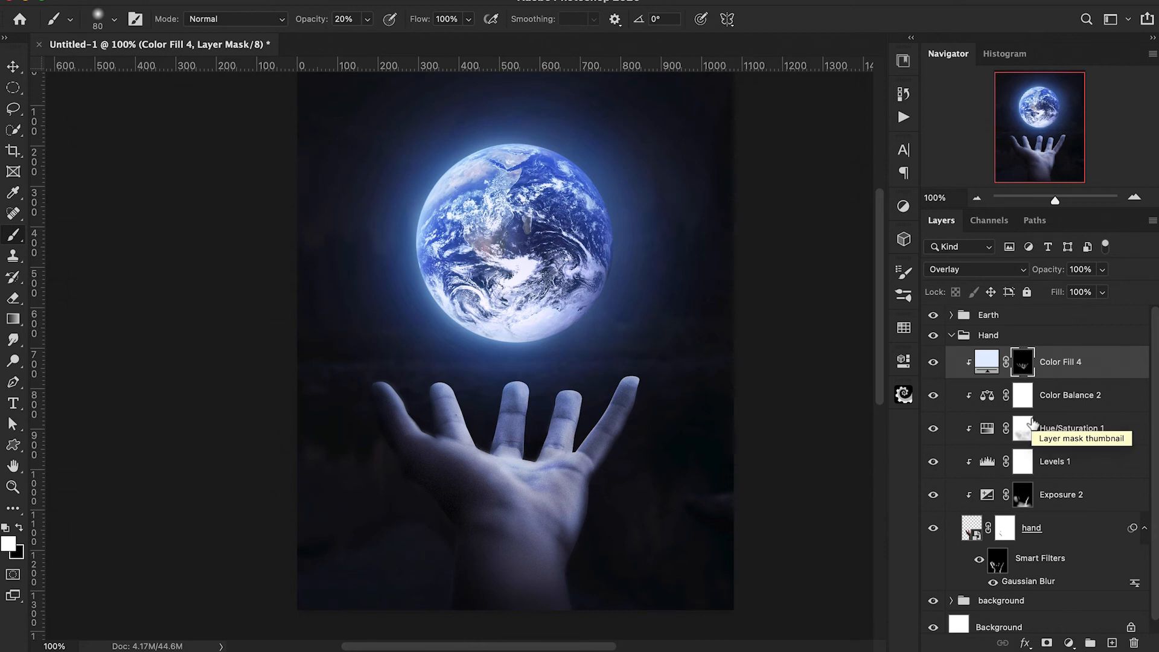
Add a new layer clipped to the hand and paint soft pale-blue light over the fingers with an 80 px brush at 20% opacity.
click(1111, 643)
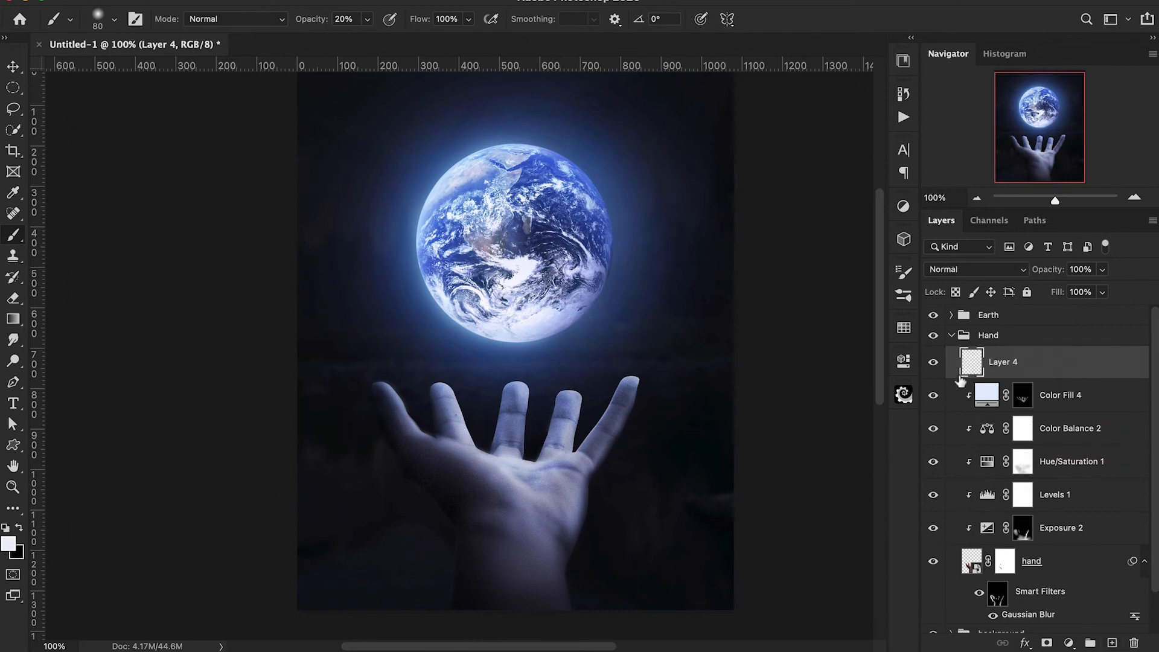
alt+click(961, 380)
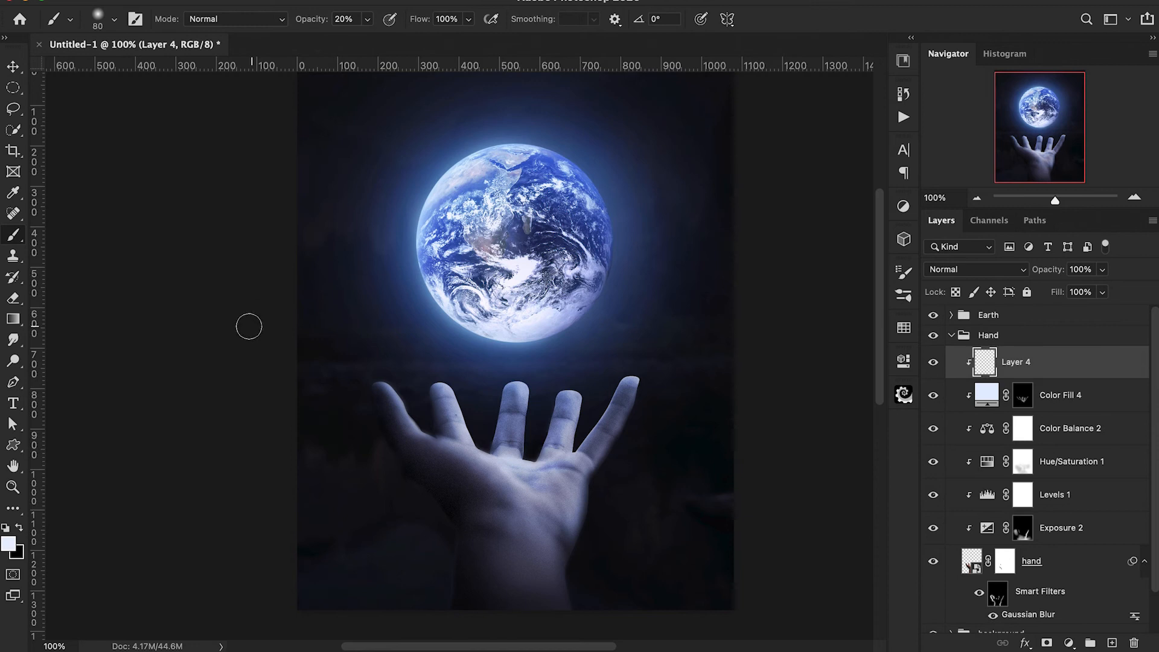
mouse_move(435, 417)
mouse_down()
mouse_move(453, 380)
mouse_move(508, 388)
mouse_move(495, 425)
mouse_move(507, 383)
mouse_move(511, 445)
mouse_move(512, 399)
mouse_move(511, 441)
mouse_move(530, 416)
mouse_move(545, 435)
mouse_move(559, 401)
mouse_move(549, 391)
mouse_move(550, 423)
mouse_up()
drag(430, 392, 447, 423)
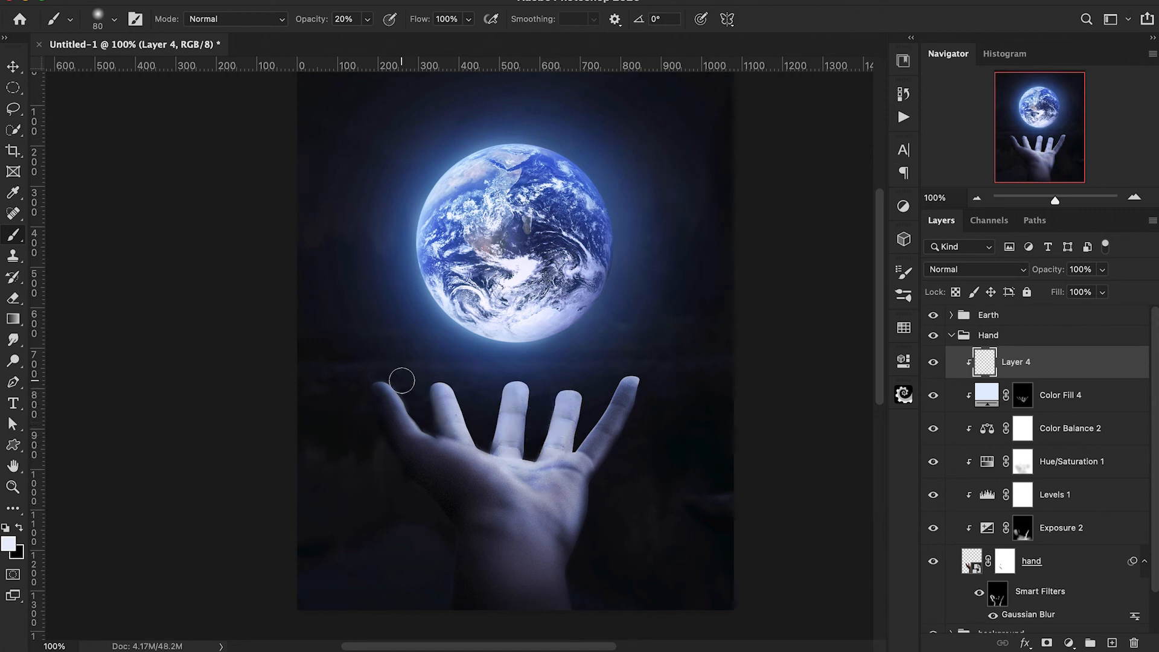
Split Layer 4's Blend If black point for the underlying layer to 0 / 62 and toggle the layer's visibility to compare.
double_click(1024, 363)
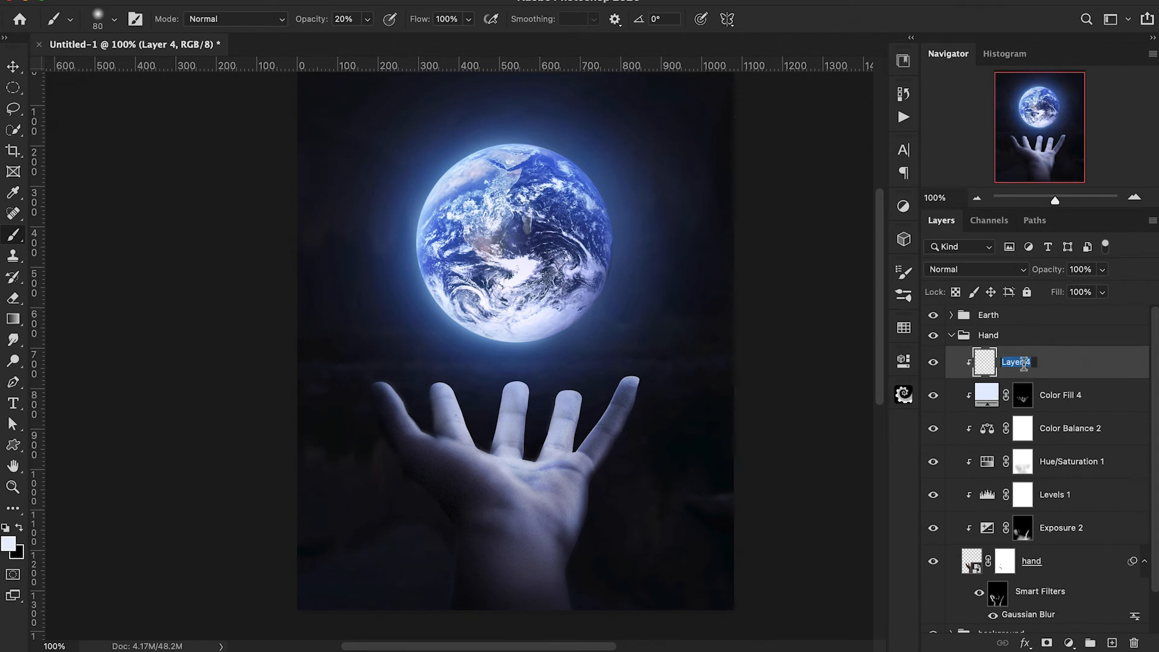
double_click(1068, 368)
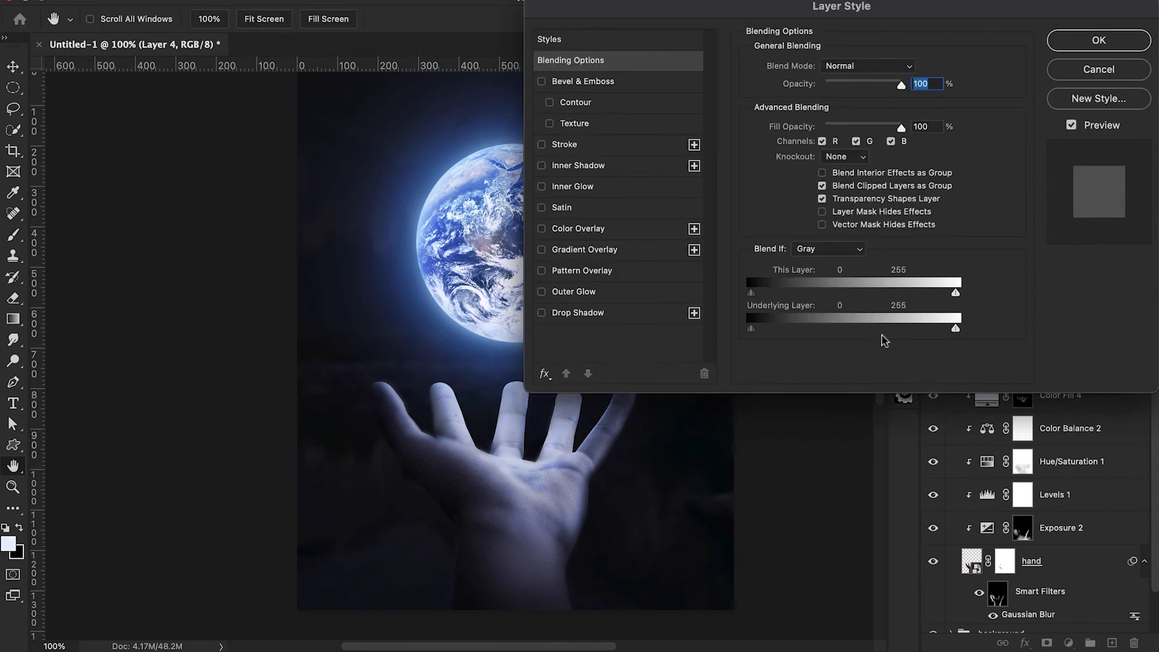
click(615, 440)
drag(614, 441, 311, 460)
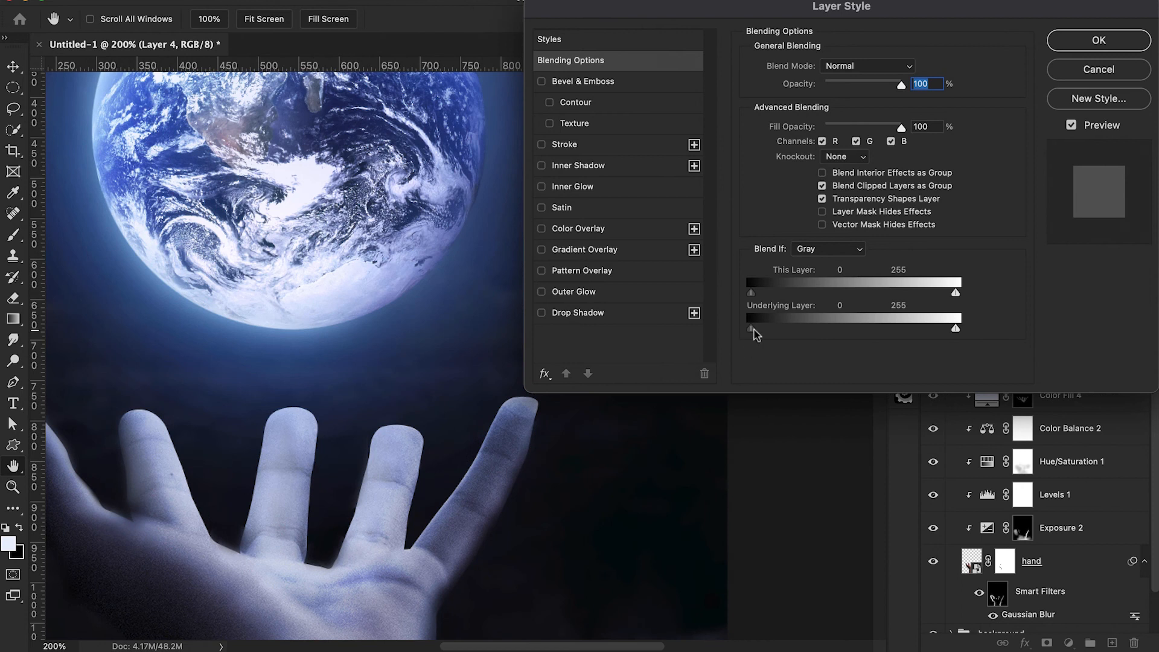
key(alt)
drag(760, 337, 771, 336)
drag(793, 335, 800, 334)
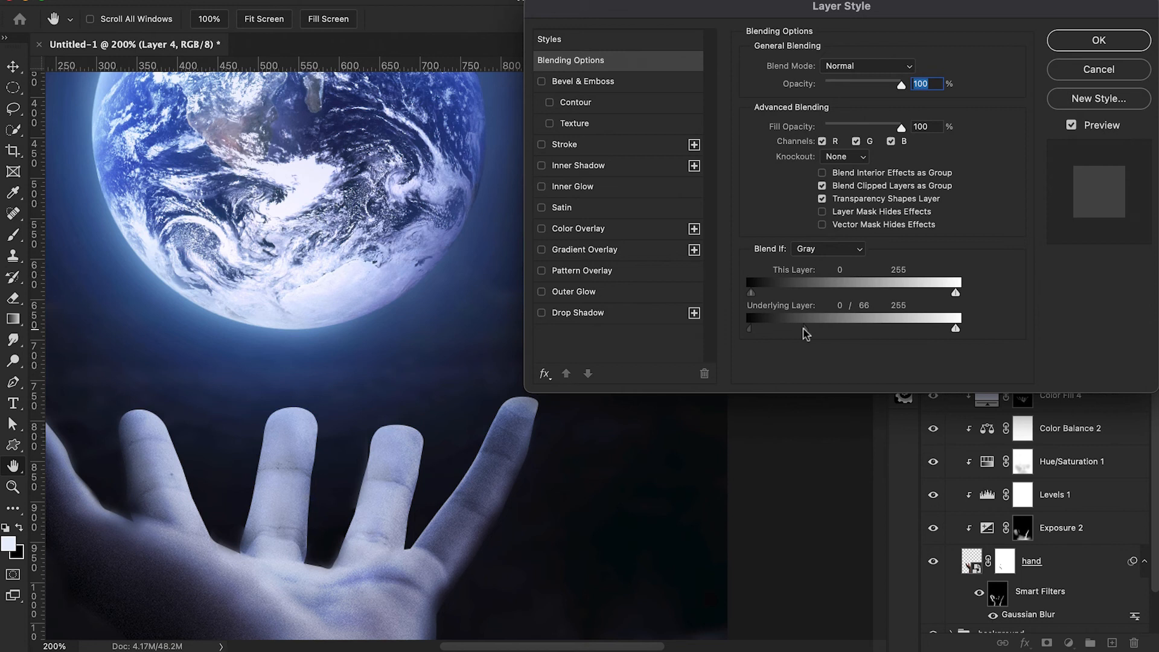
click(1064, 34)
key(b)
scroll(652, 388, left, 5)
click(934, 362)
click(934, 363)
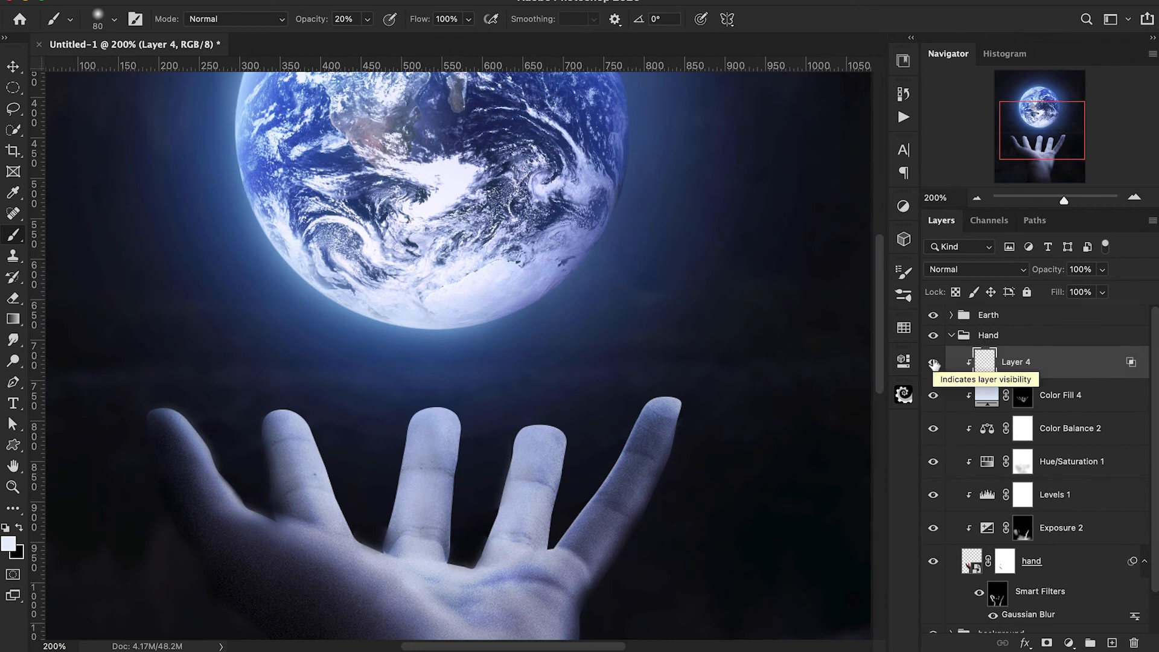
Add another clipped layer above Layer 4 and rename Layer 4 as H 1.
click(1112, 643)
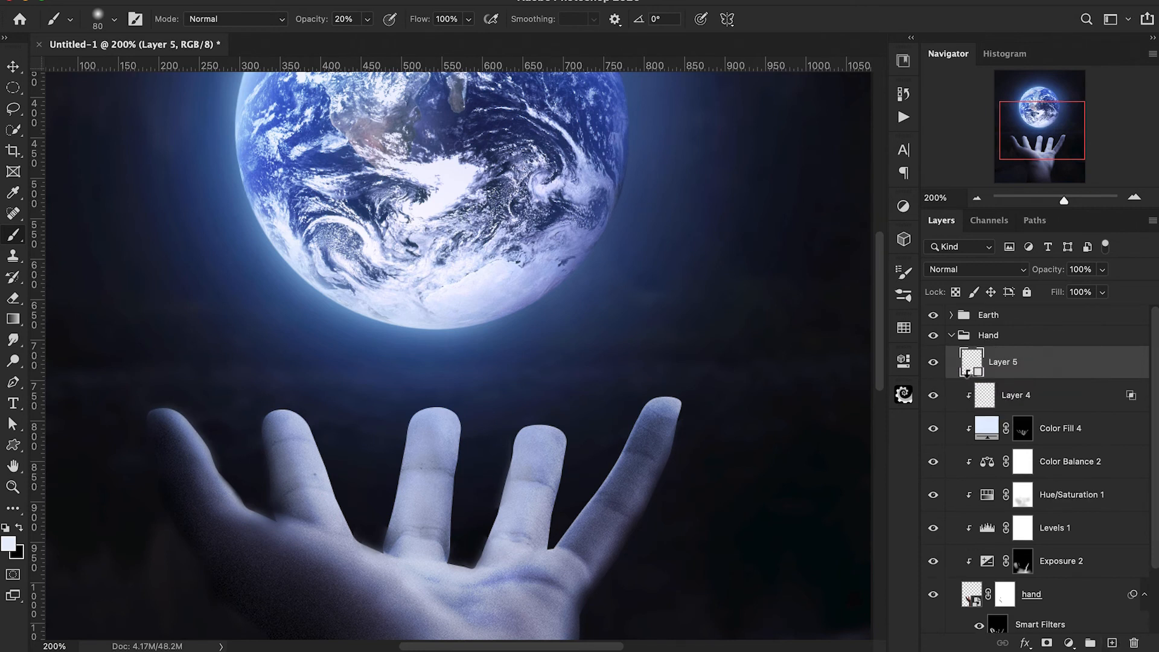
double_click(1018, 396)
text(H 1)
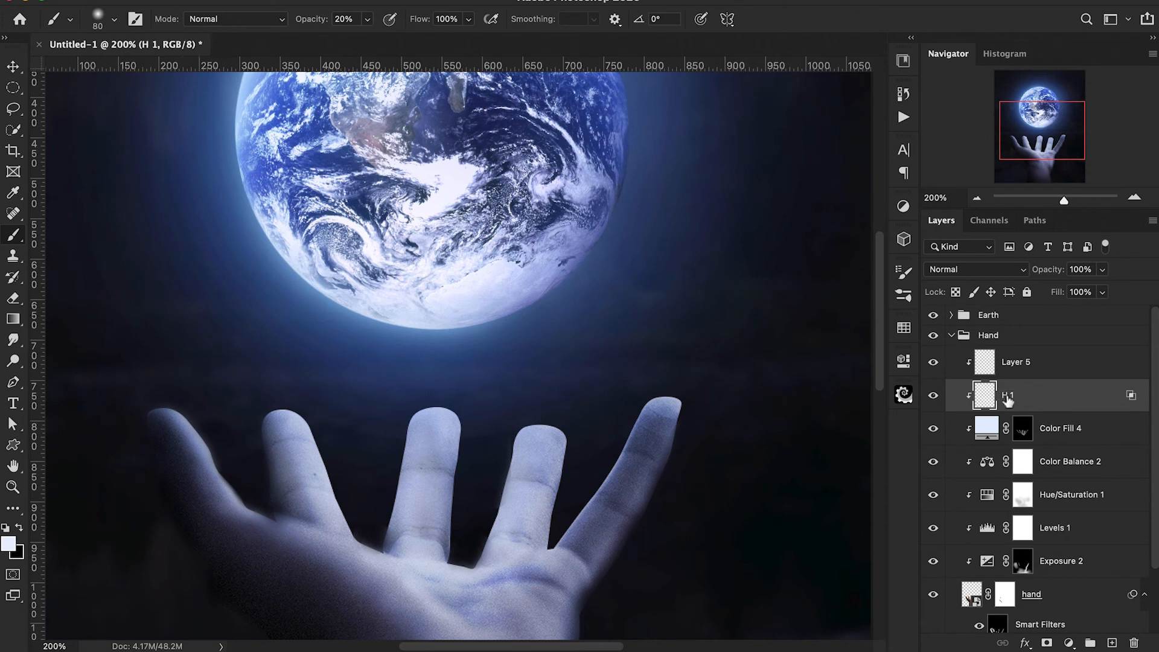
Paint brighter highlights on the middle and ring fingers on Layer 5 with a 50 px brush at 50% opacity.
click(1020, 362)
key(bracketleft)
key(bracketleft)
key(bracketleft)
key(5)
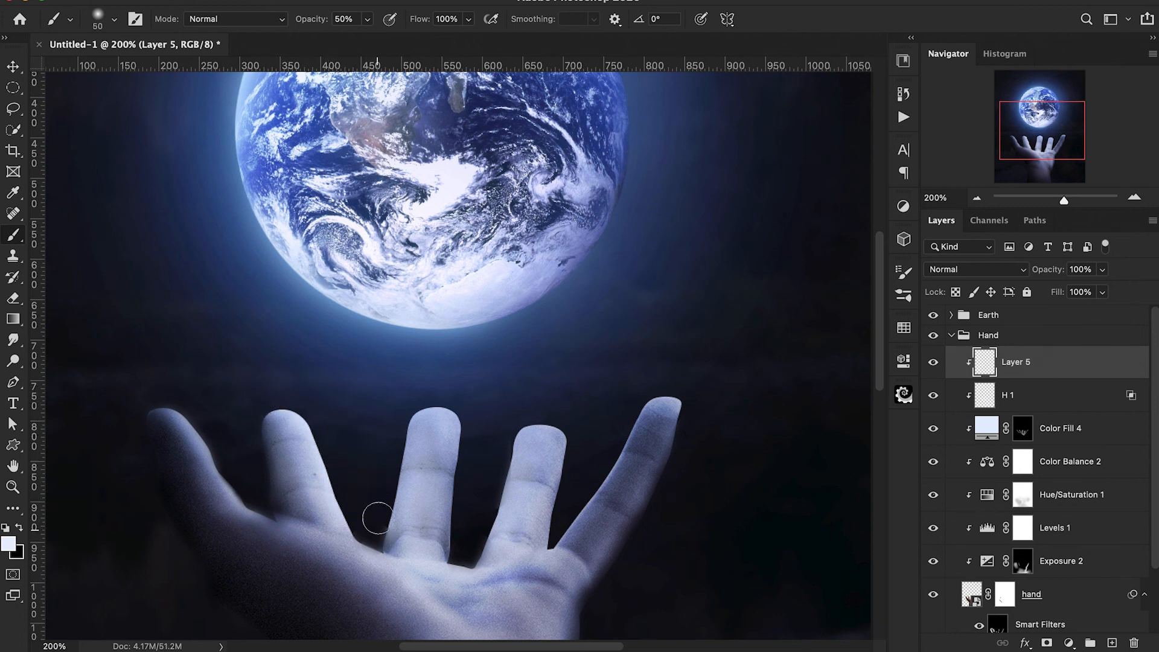
mouse_move(424, 430)
mouse_down()
mouse_move(431, 502)
mouse_move(414, 488)
mouse_move(414, 550)
mouse_up()
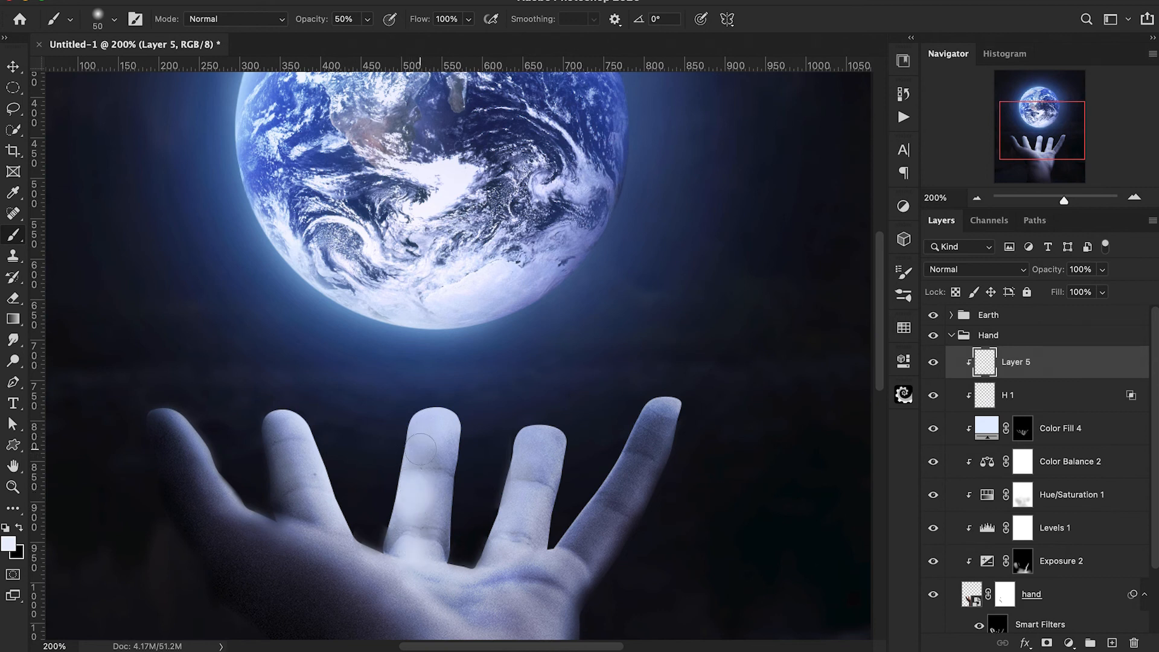
scroll(462, 430, down, 3)
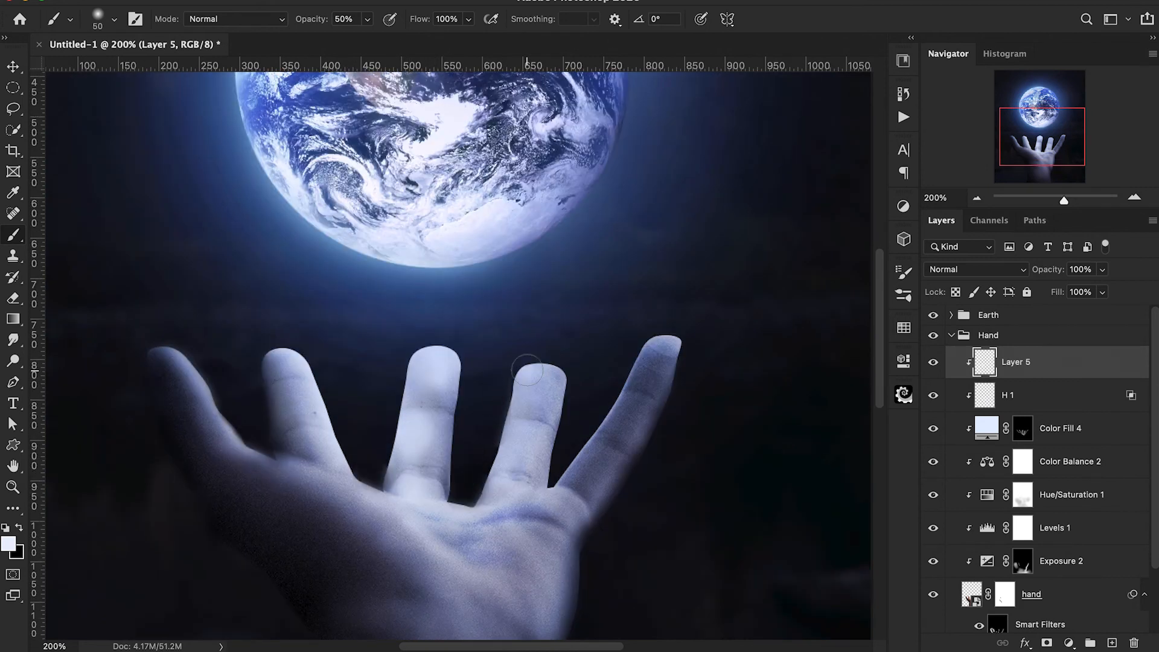
mouse_move(486, 445)
mouse_down()
mouse_move(525, 442)
mouse_move(490, 482)
mouse_up()
click(507, 494)
Highlight the inner edge of the little finger on Layer 5 at 70% brush opacity, reducing the brush to 40 px.
key(7)
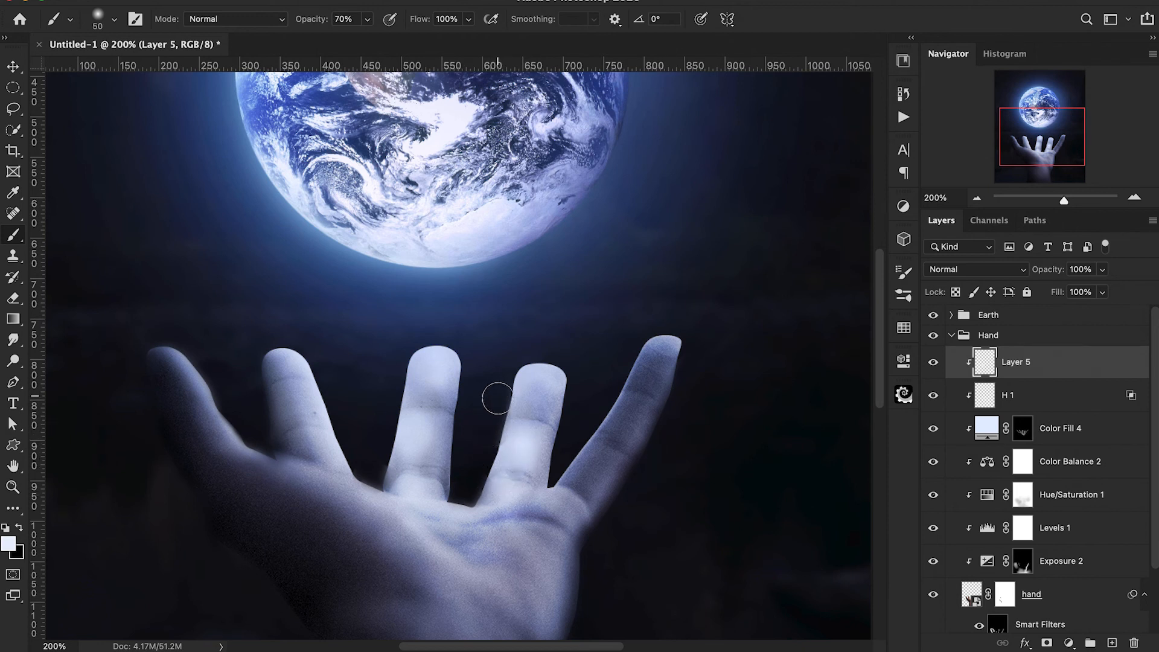
mouse_move(670, 326)
mouse_down()
mouse_move(632, 345)
mouse_move(583, 433)
mouse_up()
key([)
drag(614, 389, 556, 476)
drag(614, 375, 650, 320)
Paint highlights along the thumb's inner edge and finger bases on Layer 5, blending the fingers with the 40 px brush at 10% opacity.
scroll(638, 335, left, 3)
mouse_move(241, 334)
mouse_down()
mouse_move(308, 378)
mouse_move(274, 349)
mouse_move(355, 446)
mouse_up()
drag(442, 465, 510, 526)
drag(425, 485, 432, 492)
drag(518, 504, 607, 509)
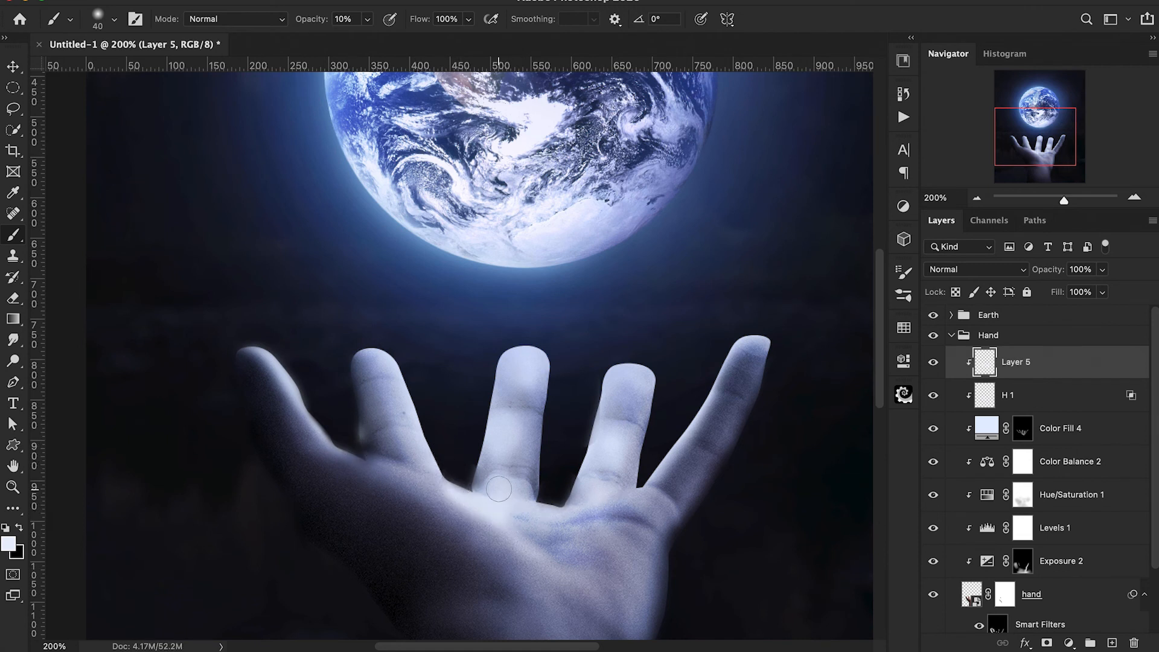
drag(529, 425, 526, 426)
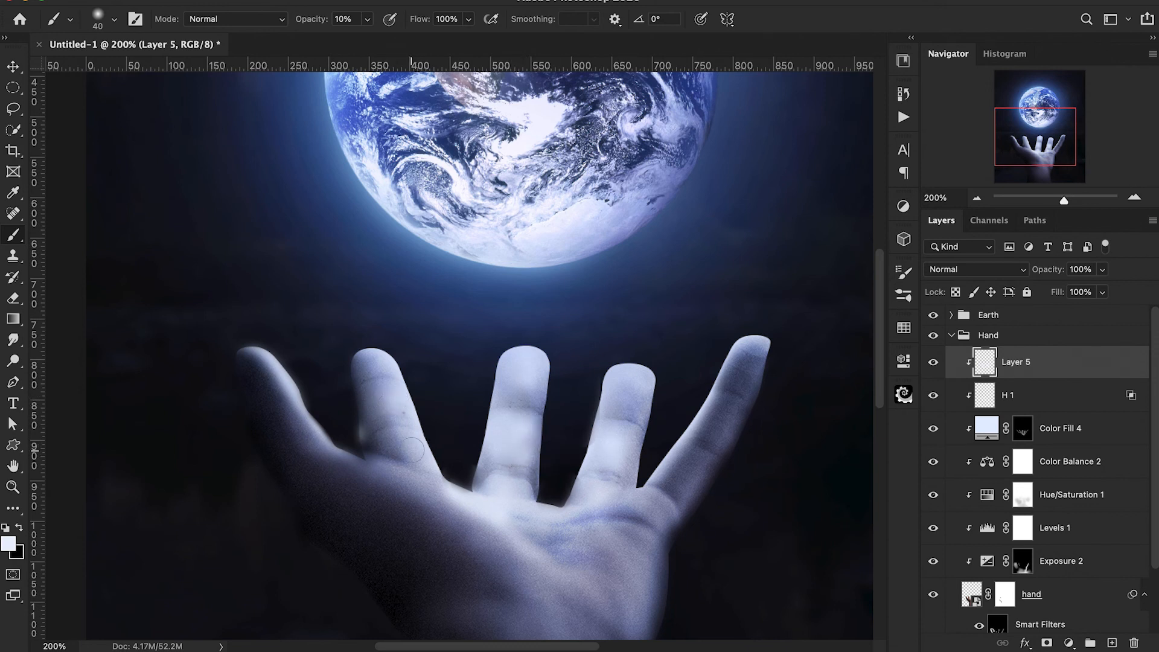
drag(732, 376, 684, 461)
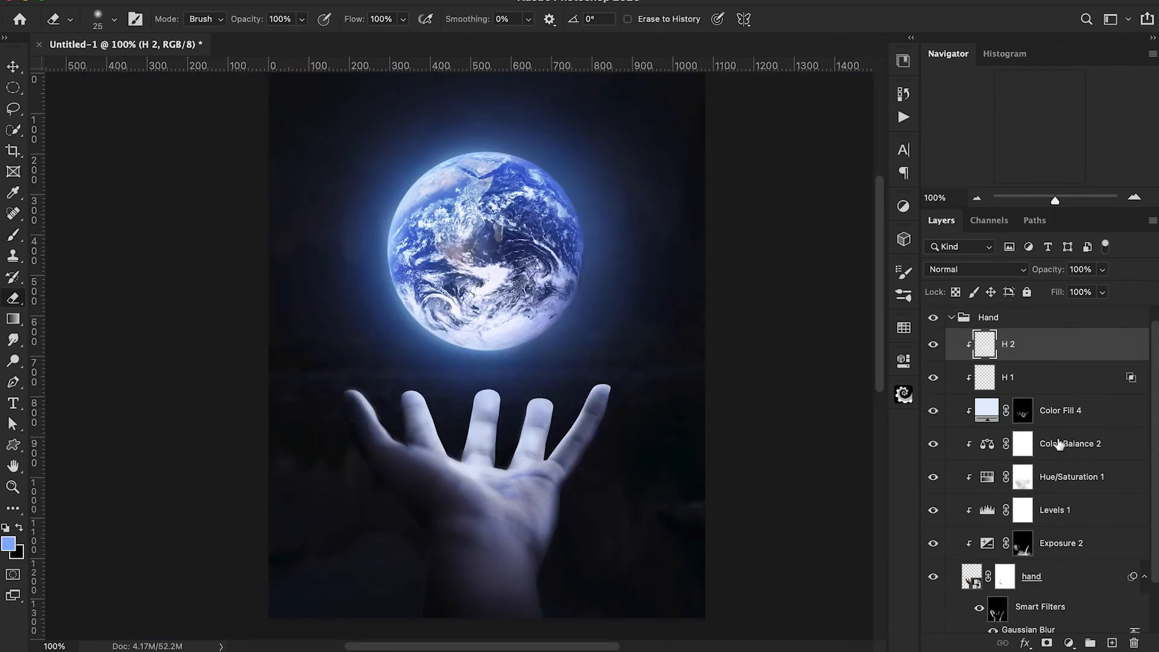
Set H 1's split Blend If black point for the underlying layer to 0 / 131.
click(1060, 445)
double_click(1131, 394)
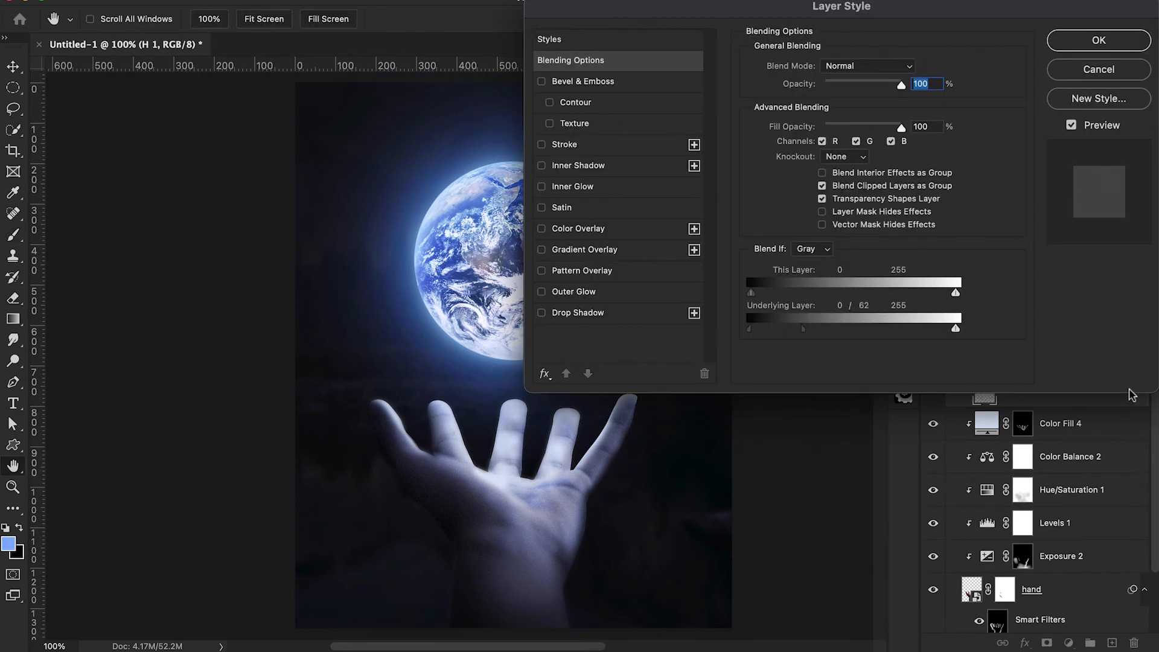
scroll(663, 451, right, 5)
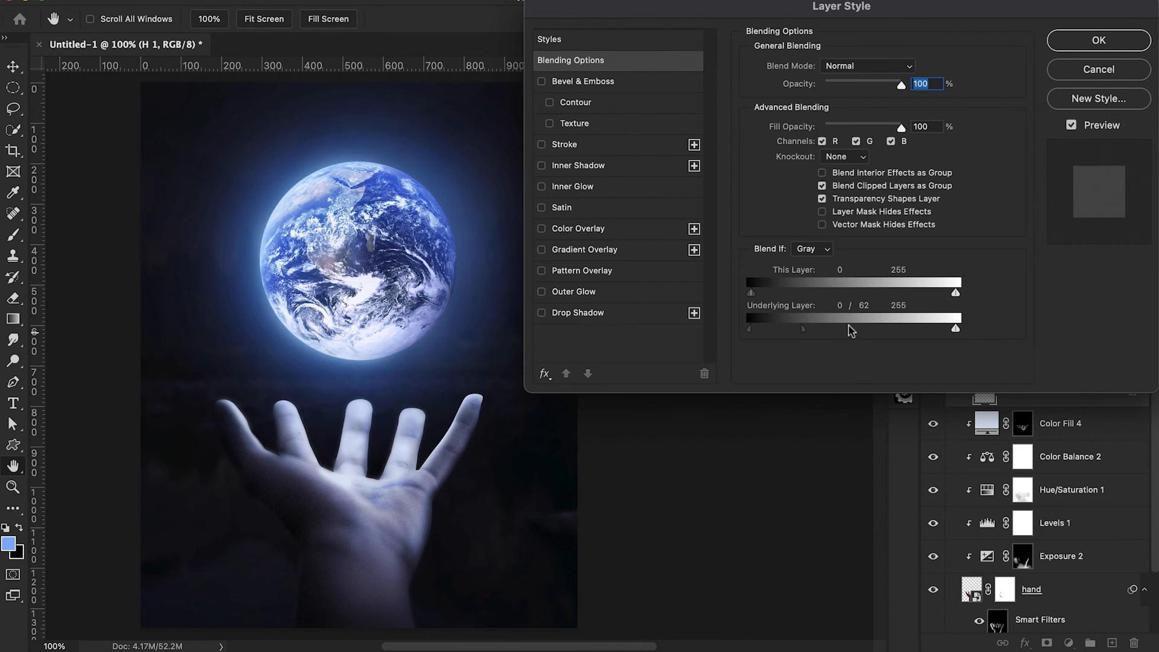
drag(804, 331, 850, 328)
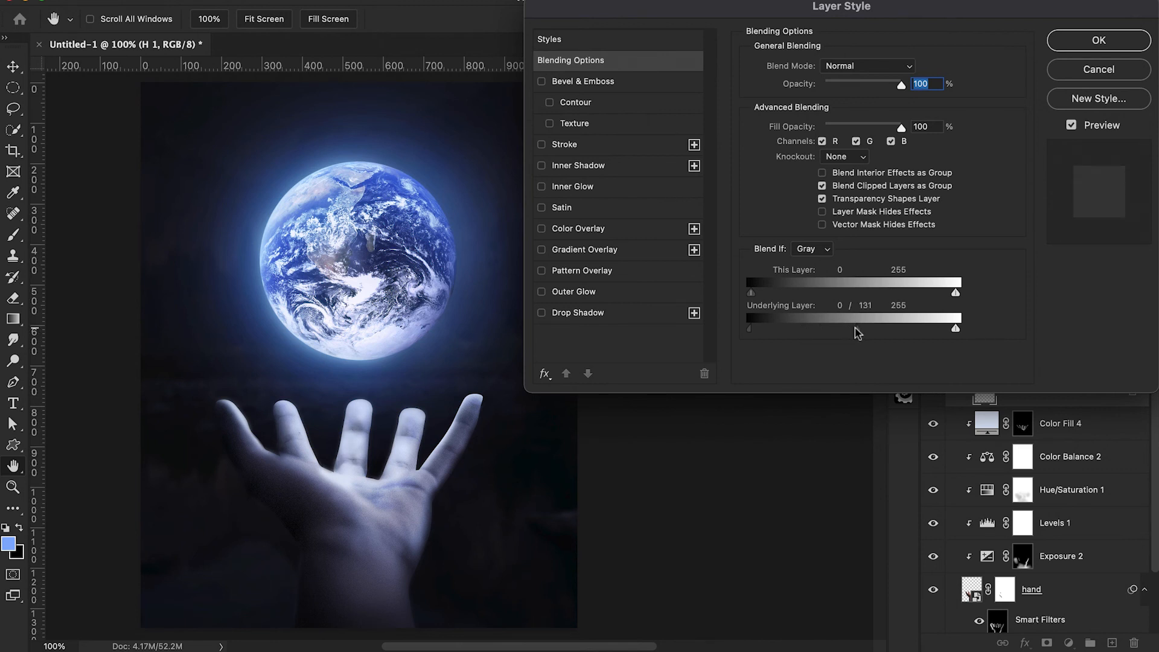
click(1103, 35)
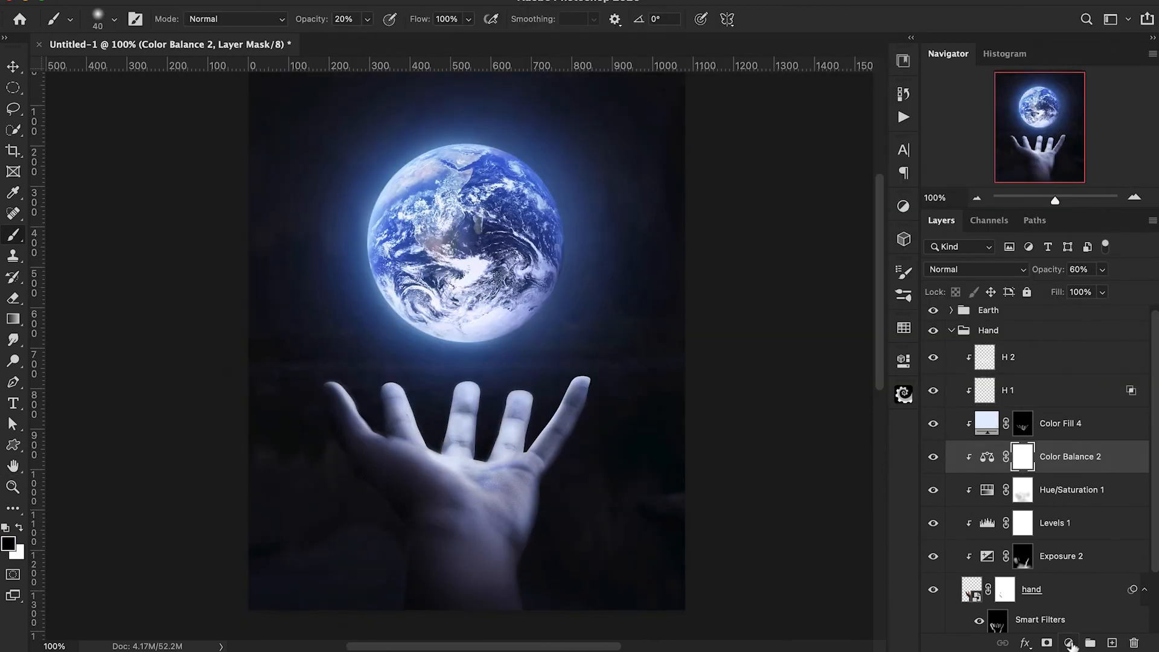
Add a Solid Color fill of #4184ff above Color Balance 2, clipped to the hand, and set it to Overlay.
click(1069, 643)
click(1087, 277)
drag(845, 45, 867, 38)
click(1079, 35)
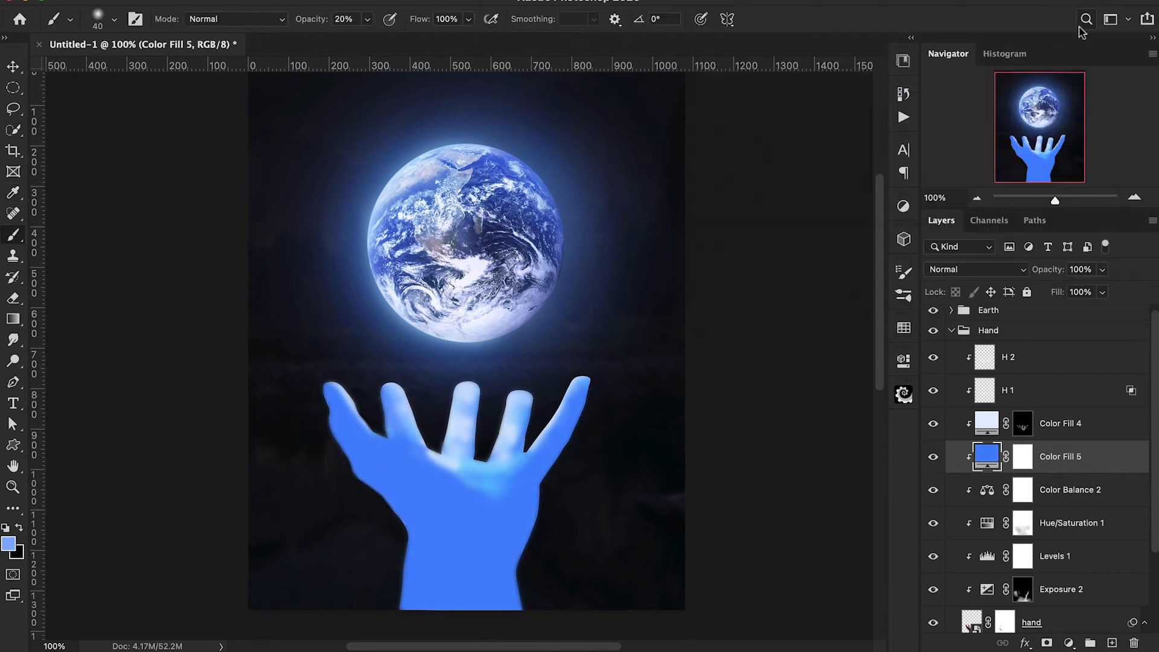
click(966, 273)
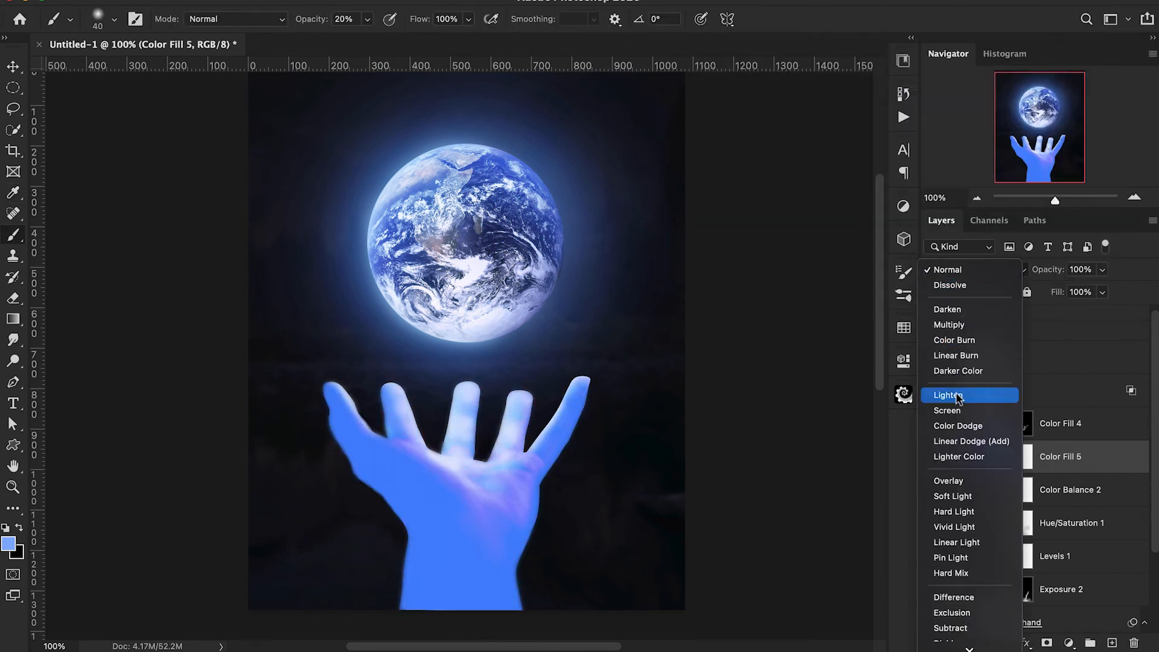
click(953, 482)
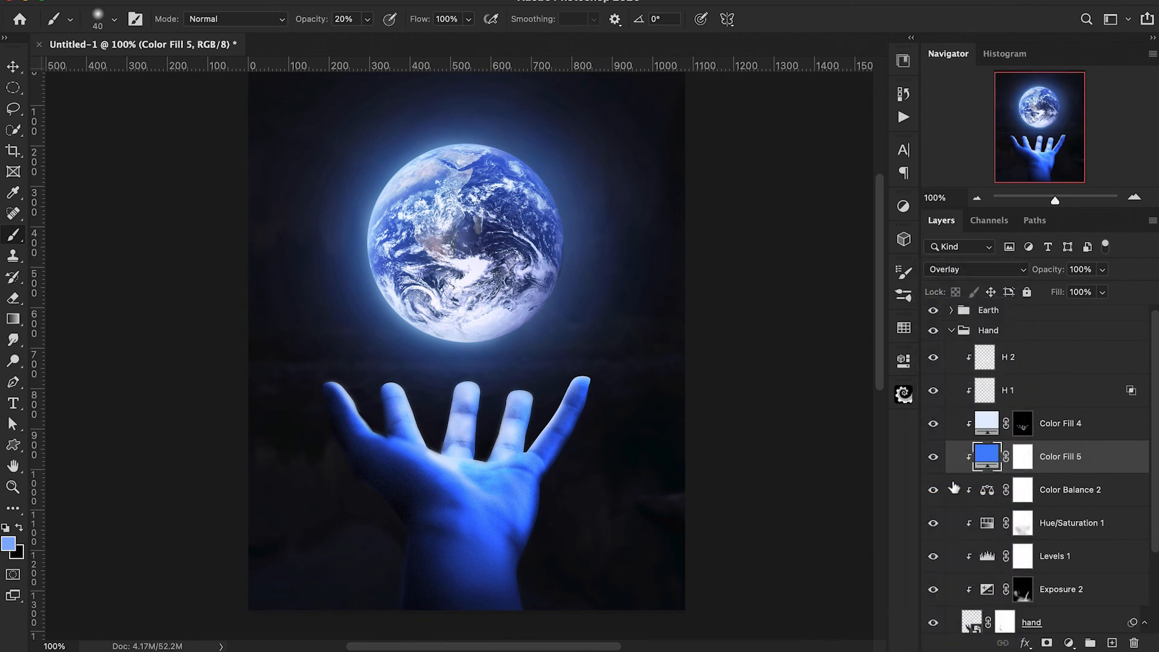
Change the Color Fill 5 layer's fill colour to the lighter blue #8ea7fb.
double_click(987, 456)
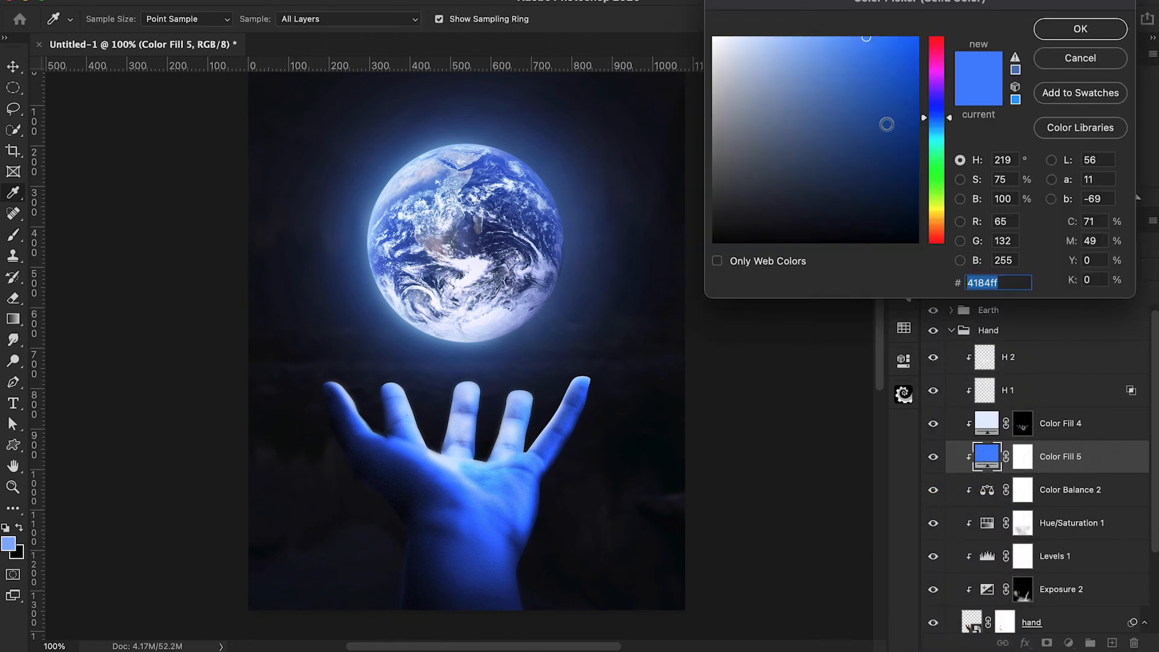
drag(924, 121, 925, 117)
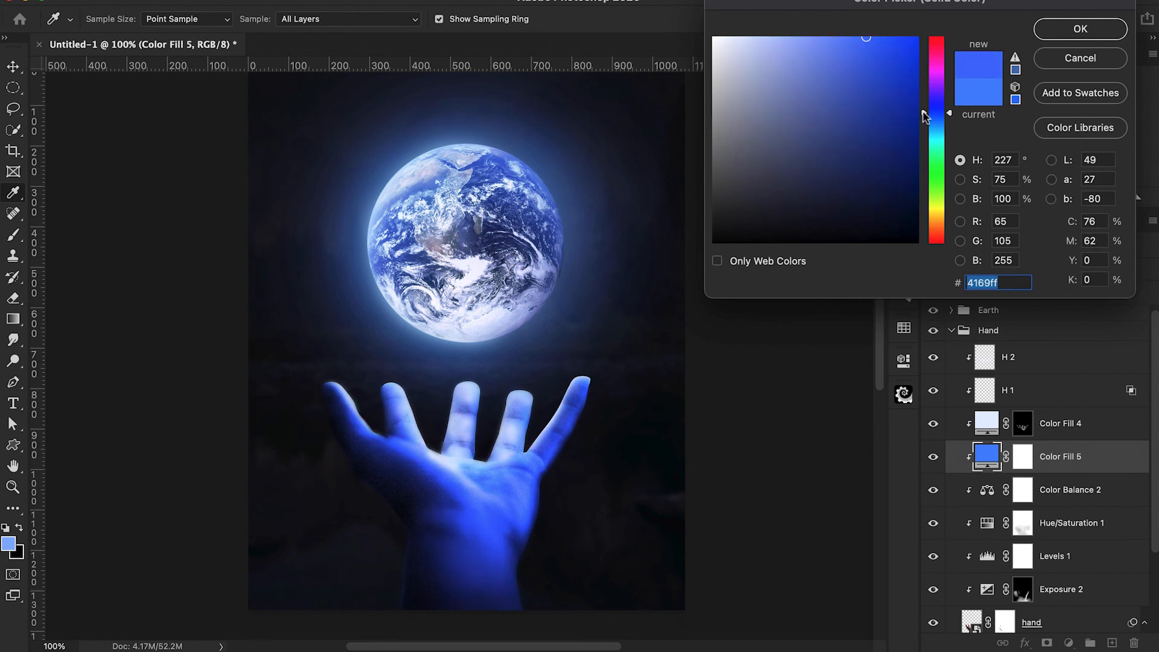
click(828, 42)
drag(828, 42, 820, 35)
drag(920, 116, 924, 114)
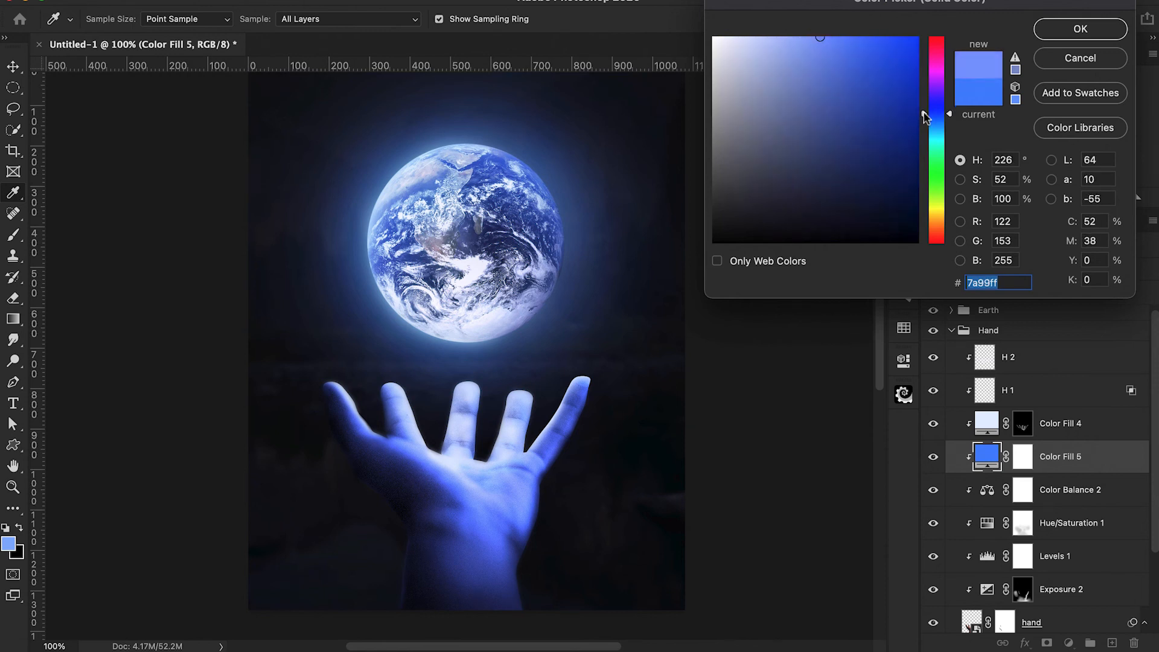
click(803, 40)
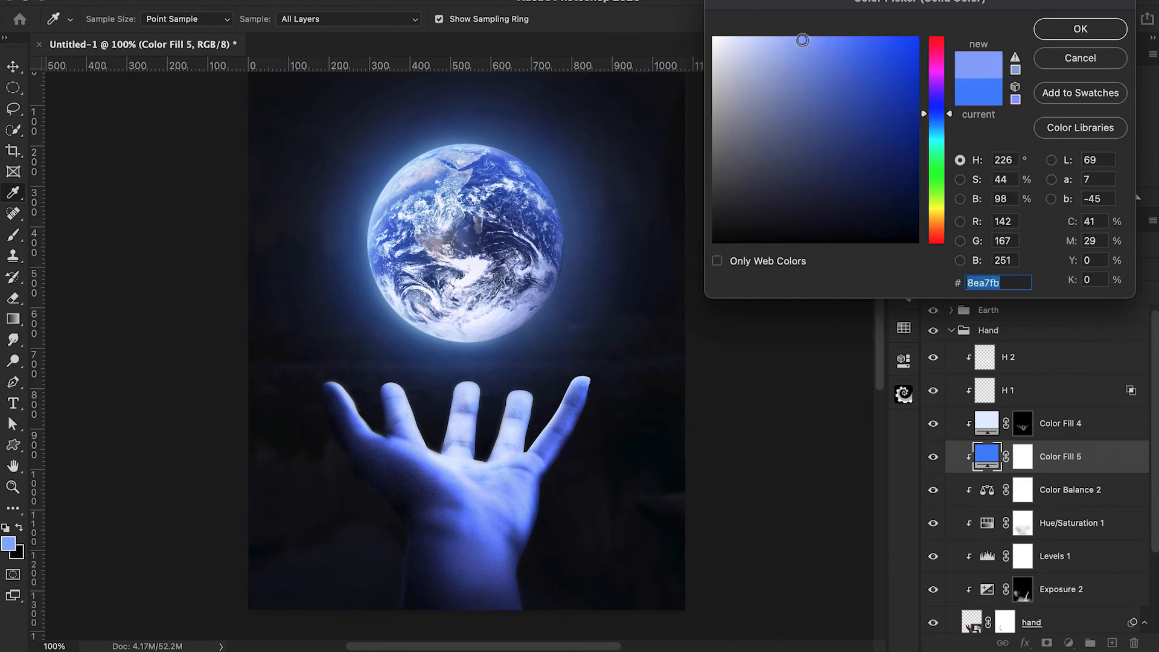
click(1080, 29)
Invert Color Fill 5's mask and paint the blue tint back onto the little finger in white with a 45 px brush at 20% opacity.
key(b)
click(1023, 457)
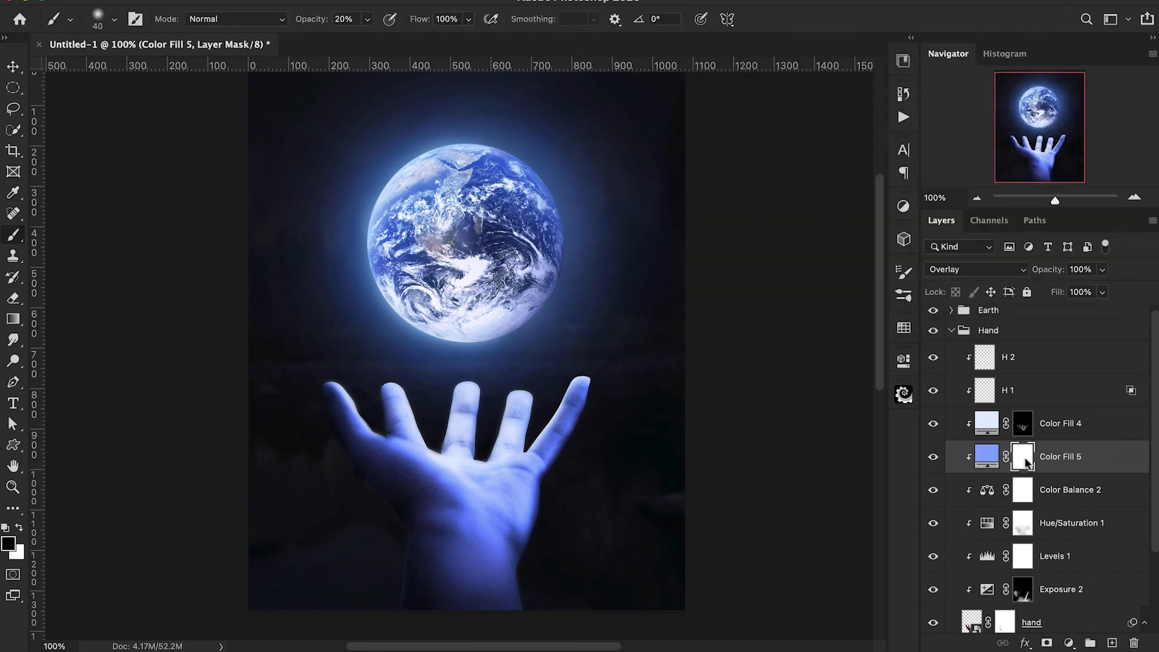
key(ctrl+i)
key(ctrl+plus)
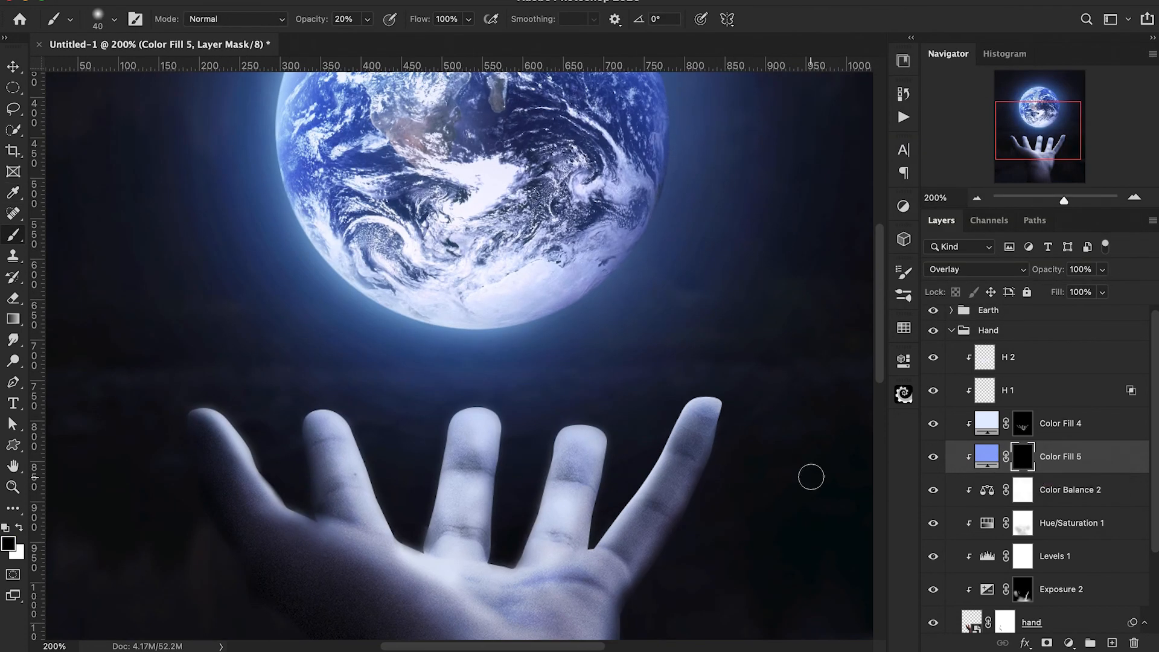
scroll(756, 491, right, 1)
key(x)
key(bracketright)
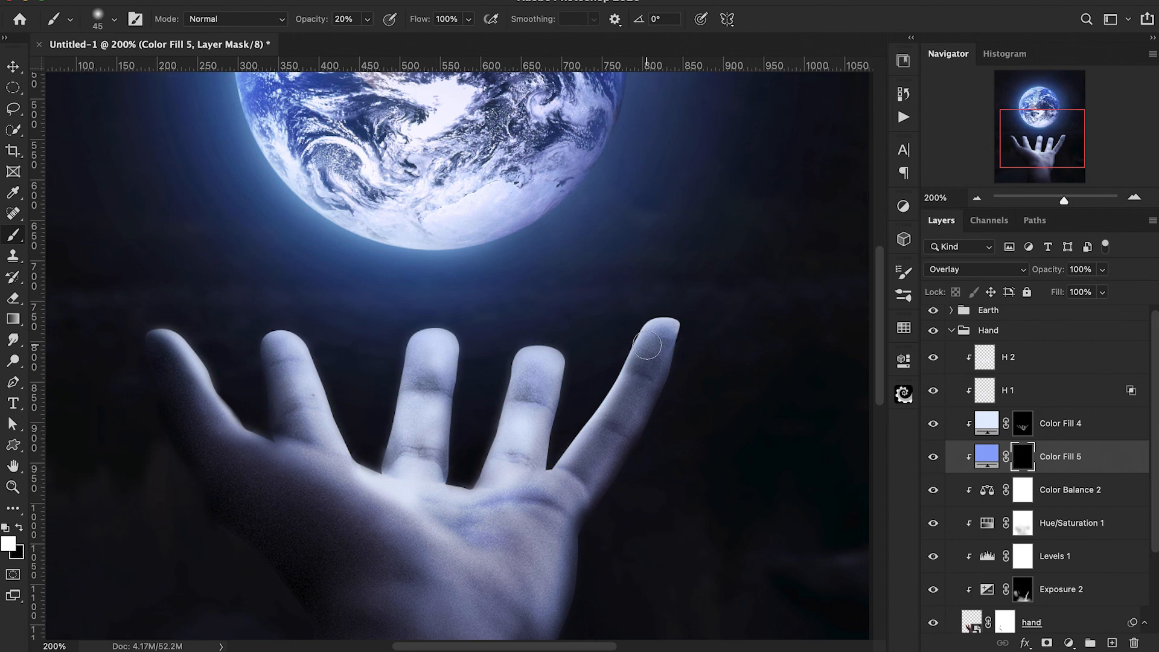
scroll(228, 324, down, 1)
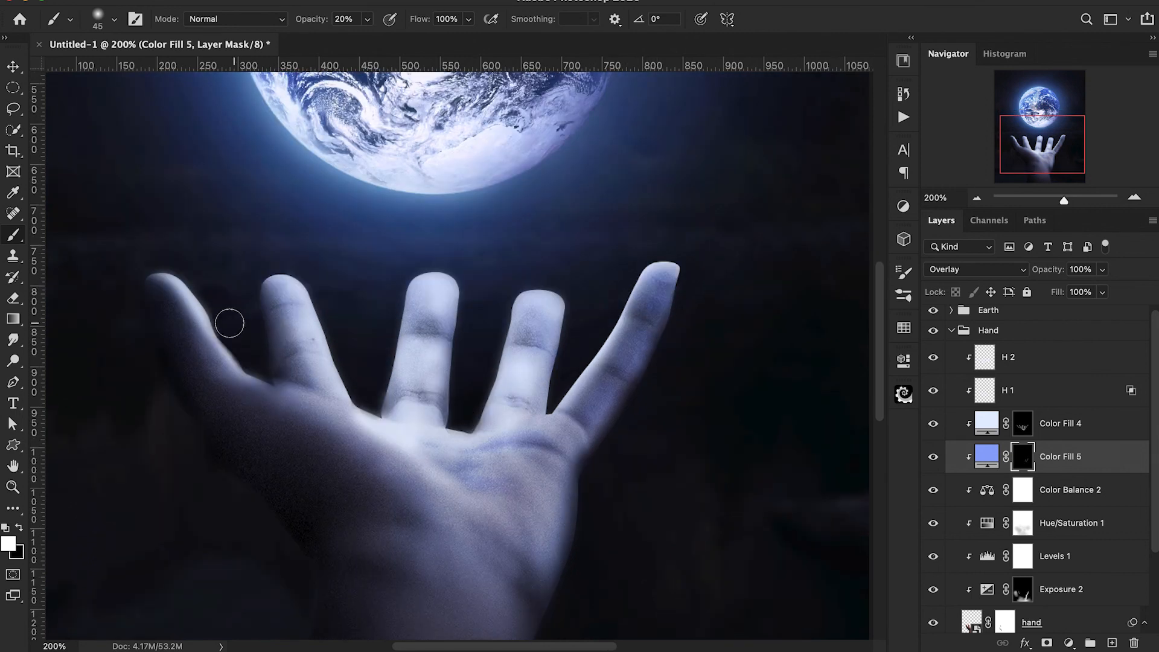
Reveal the blue tint softly over the palm and wrist on Color Fill 5's mask, enlarging the brush to 200 px at 10% opacity.
scroll(554, 538, down, 3)
key(bracketright)
key(bracketright)
key(1)
key(bracketright)
key(bracketright)
key(bracketright)
key(bracketright)
key(bracketright)
key(bracketright)
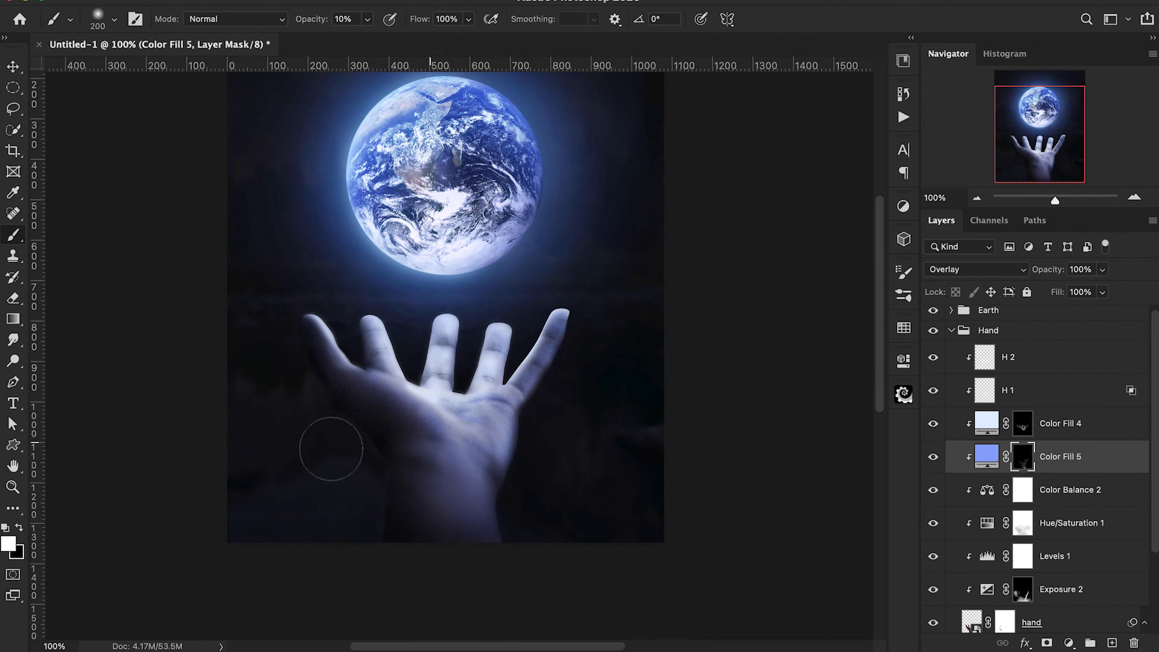
Tint the thumb and the index finger's outer edge on Color Fill 5's mask with a 50 px brush at 20% opacity.
key(bracketleft)
key(bracketleft)
key(bracketleft)
key(bracketleft)
key(bracketleft)
key(bracketleft)
key(bracketleft)
key(4)
key(2)
key(ctrl+plus)
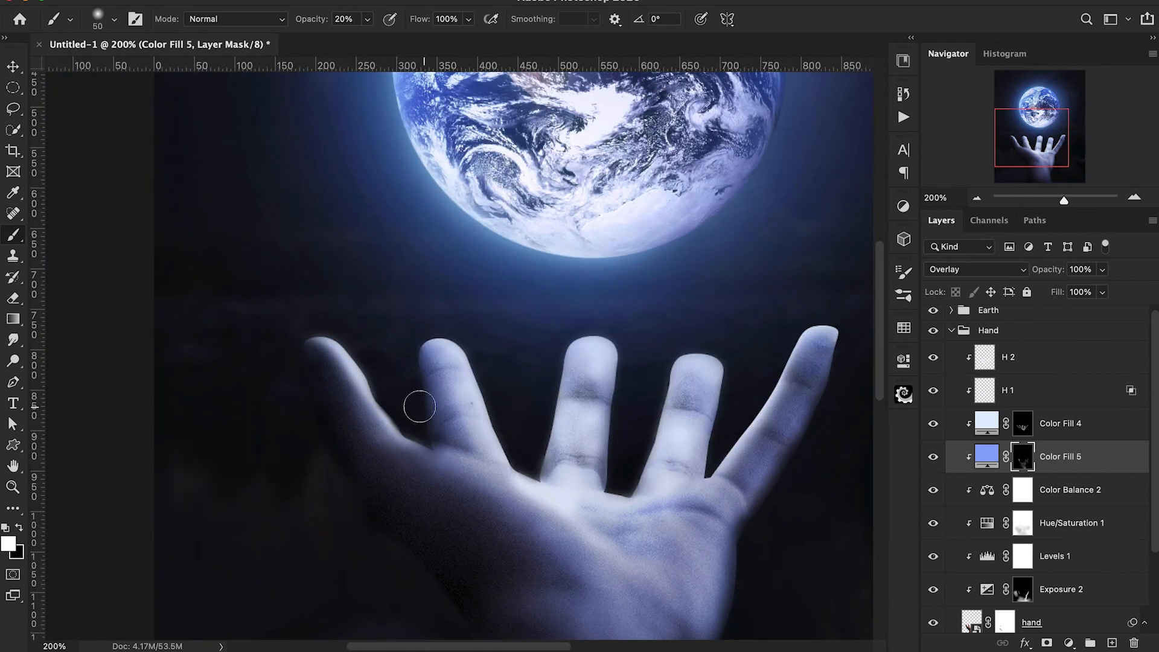
Blend the tint across the fingers and palm on Color Fill 5's mask with an 80 px brush at 10% opacity.
key(1)
key(bracketright)
key(bracketright)
key(bracketright)
scroll(459, 450, down, 3)
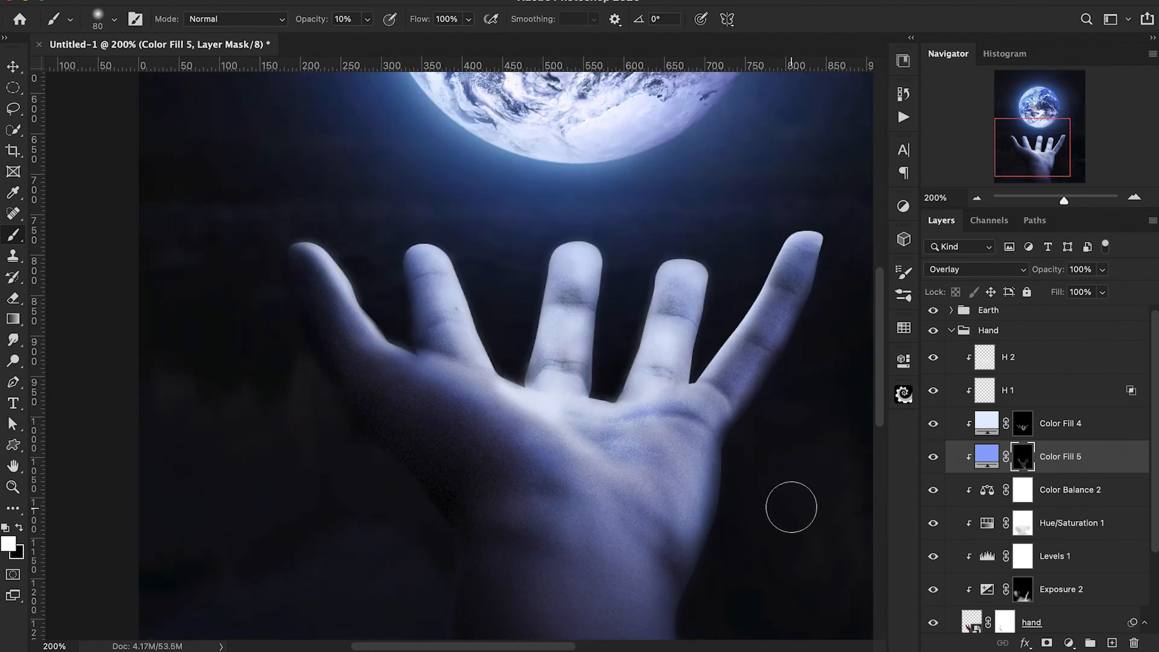
Reduce the tint near the thumb on Color Fill 5's mask with black at 30% opacity and check the hand up close.
key(ctrl+minus)
key(x)
key(3)
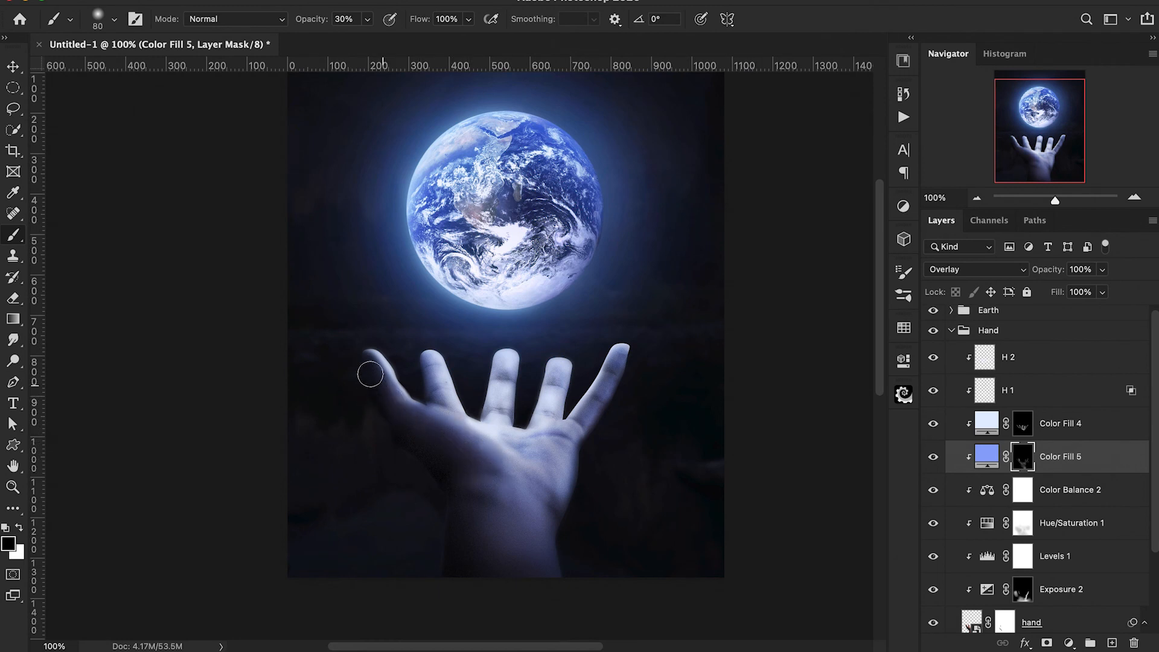
scroll(445, 466, up, 3)
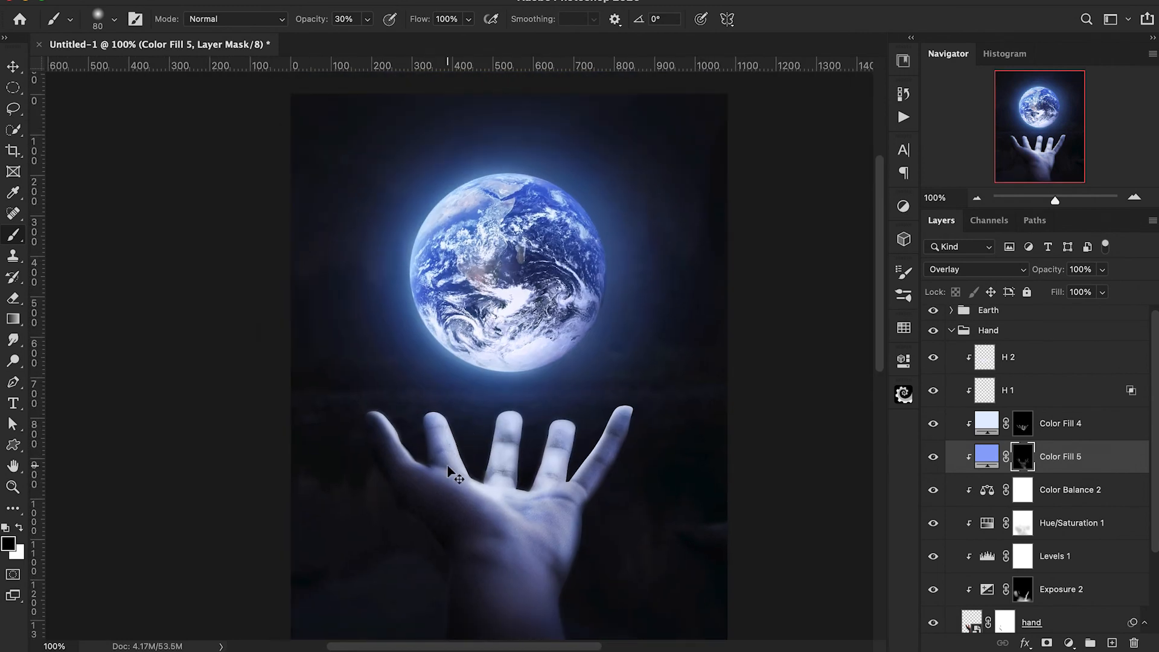
key(ctrl+plus)
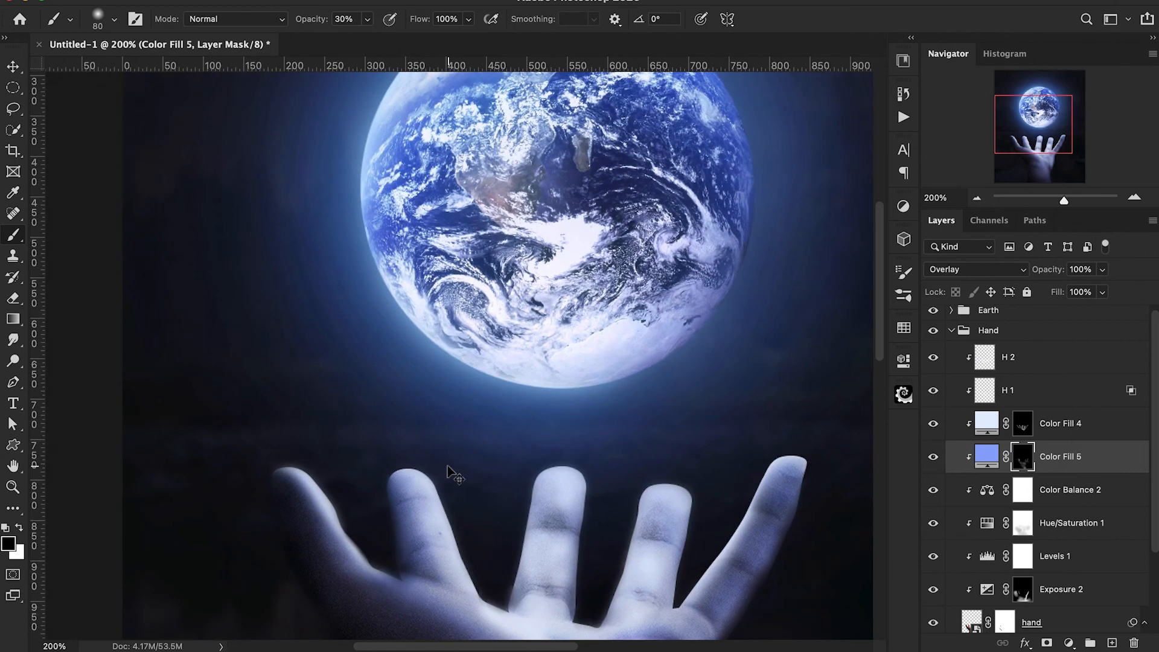
key(ctrl+minus)
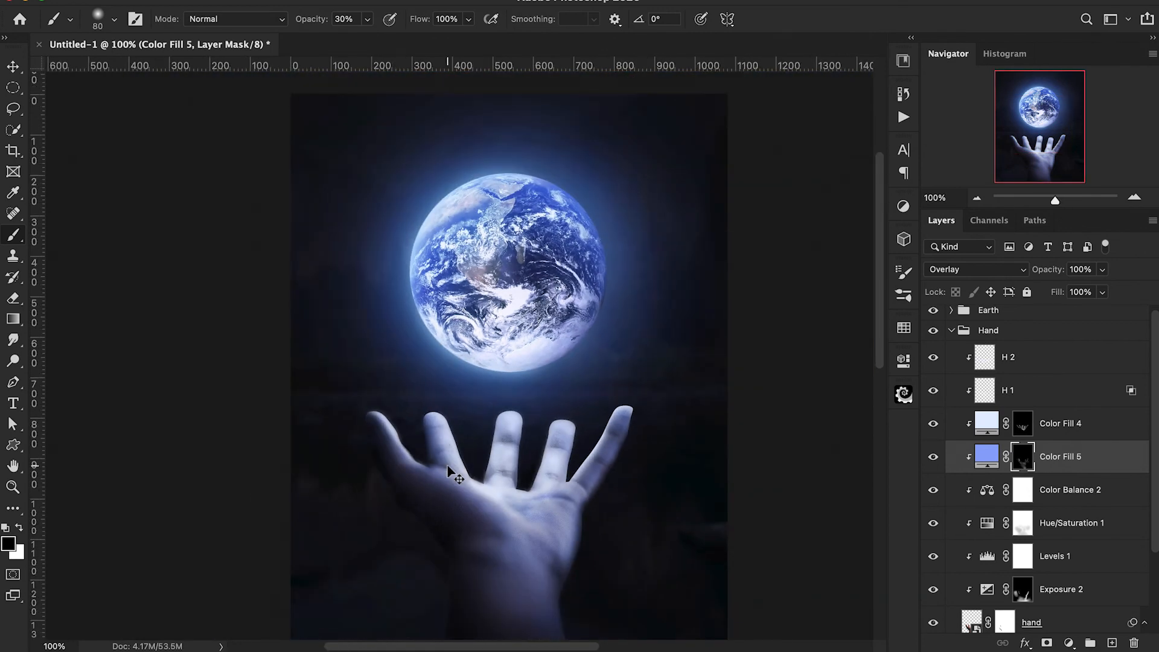
scroll(448, 465, down, 1)
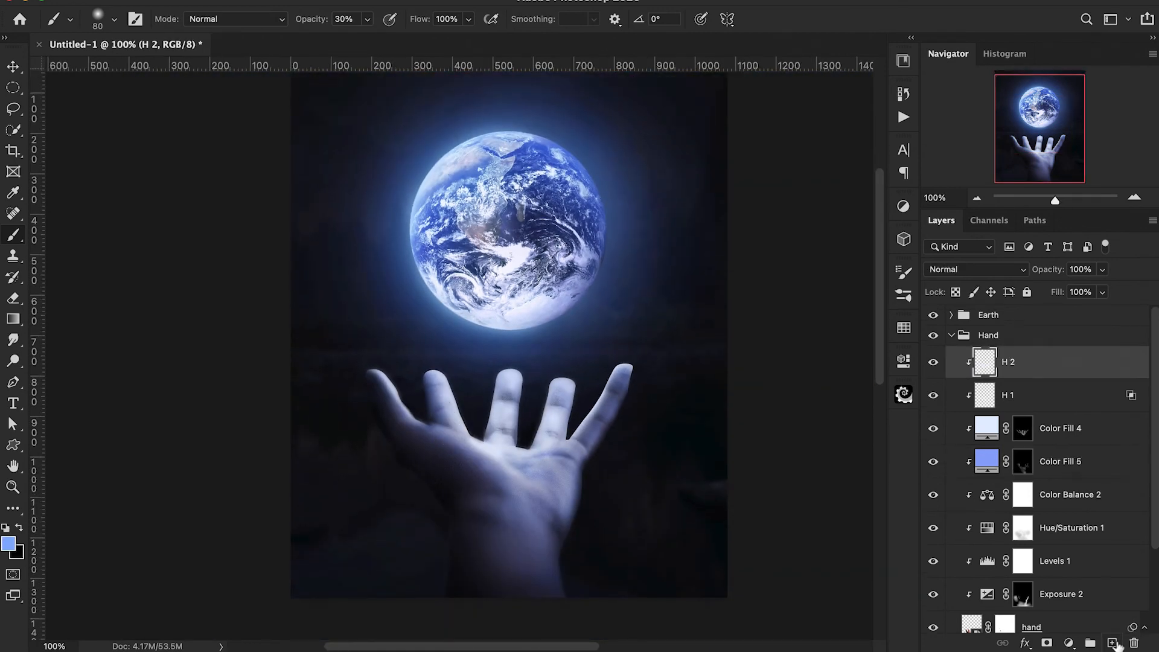
Add a new layer above H 2 and paint a soft blue glow over the fingers with a 500 px brush at 10% opacity.
click(1113, 643)
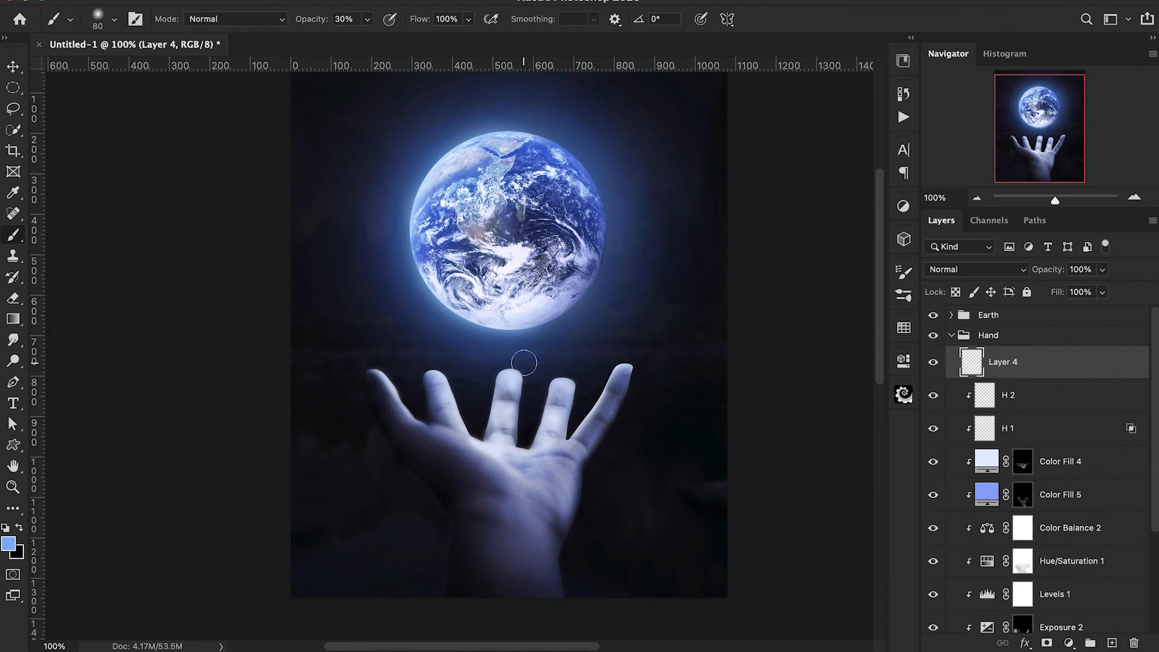
key(bracketright)
key(bracketright)
key(bracketright)
key(bracketright)
key(bracketright)
key(bracketright)
key(bracketright)
key(bracketright)
key(bracketright)
key(bracketright)
click(530, 366)
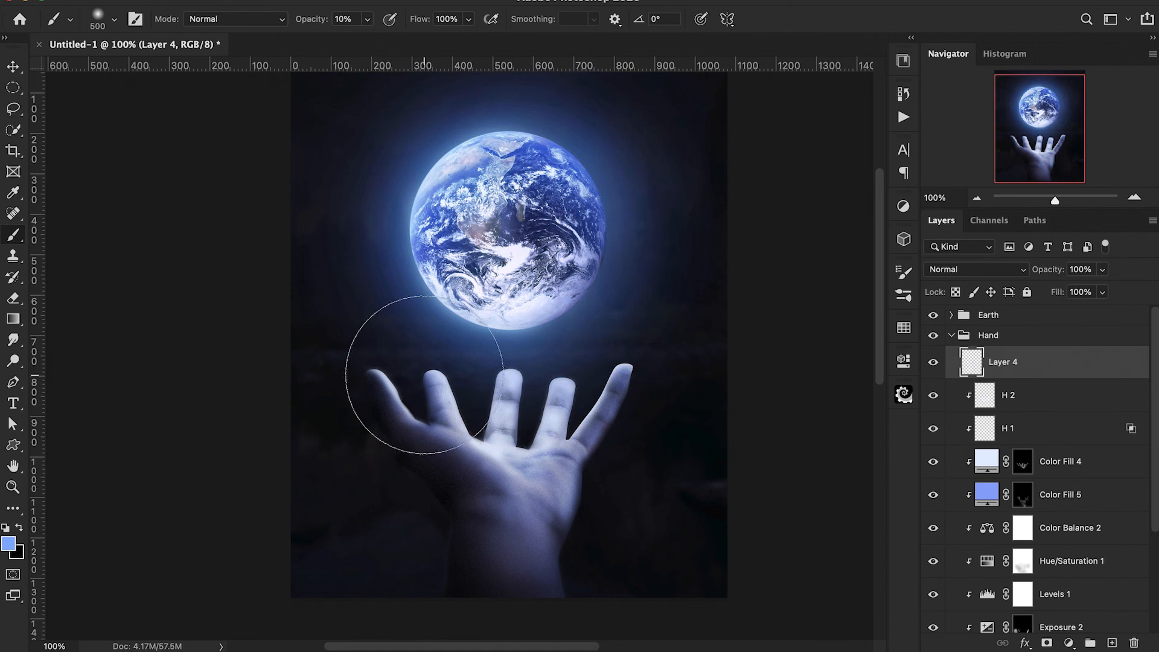
Extend the soft blue glow around the fingers with a 400 px brush, reducing the brush flow to 73%.
key(bracketleft)
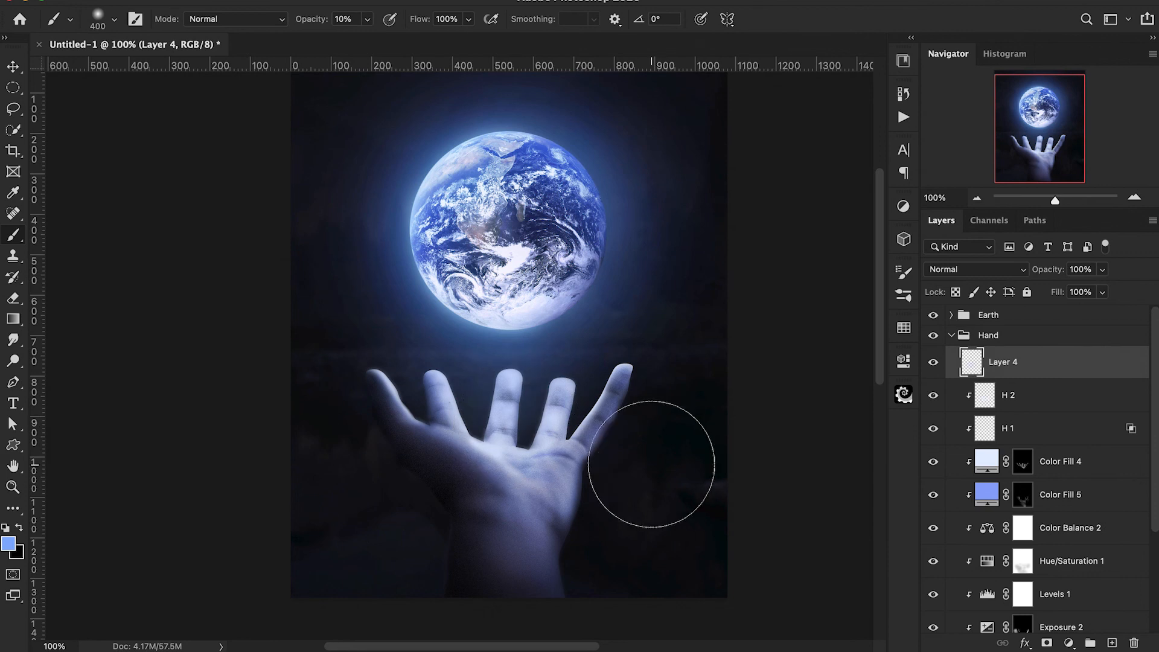
click(562, 418)
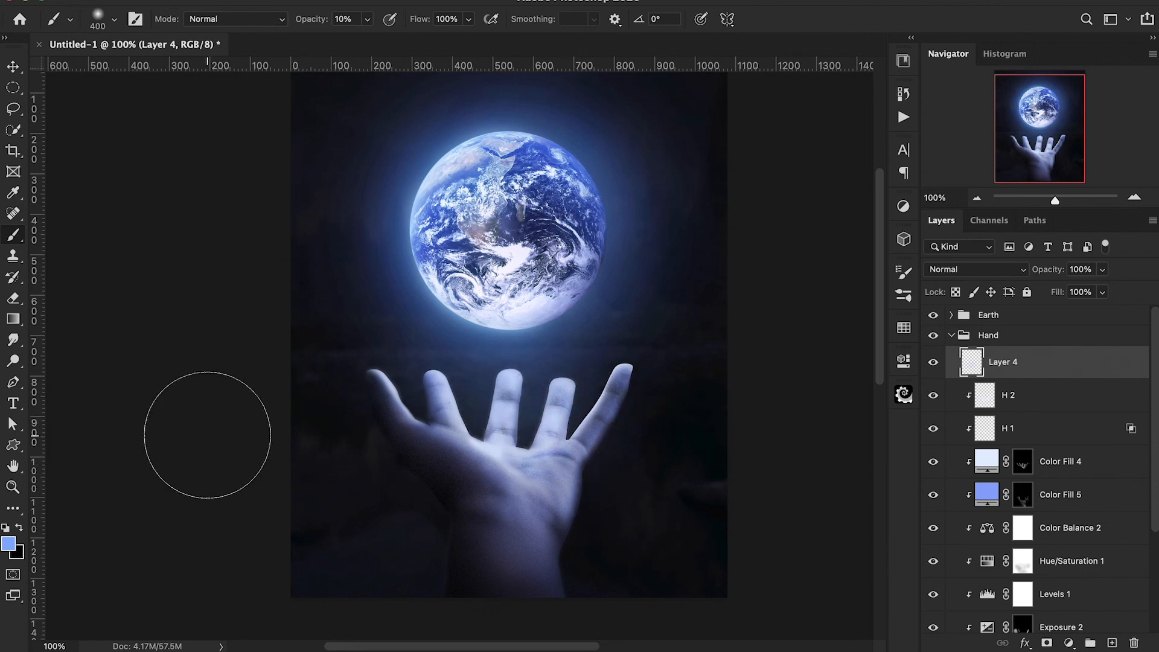
click(403, 367)
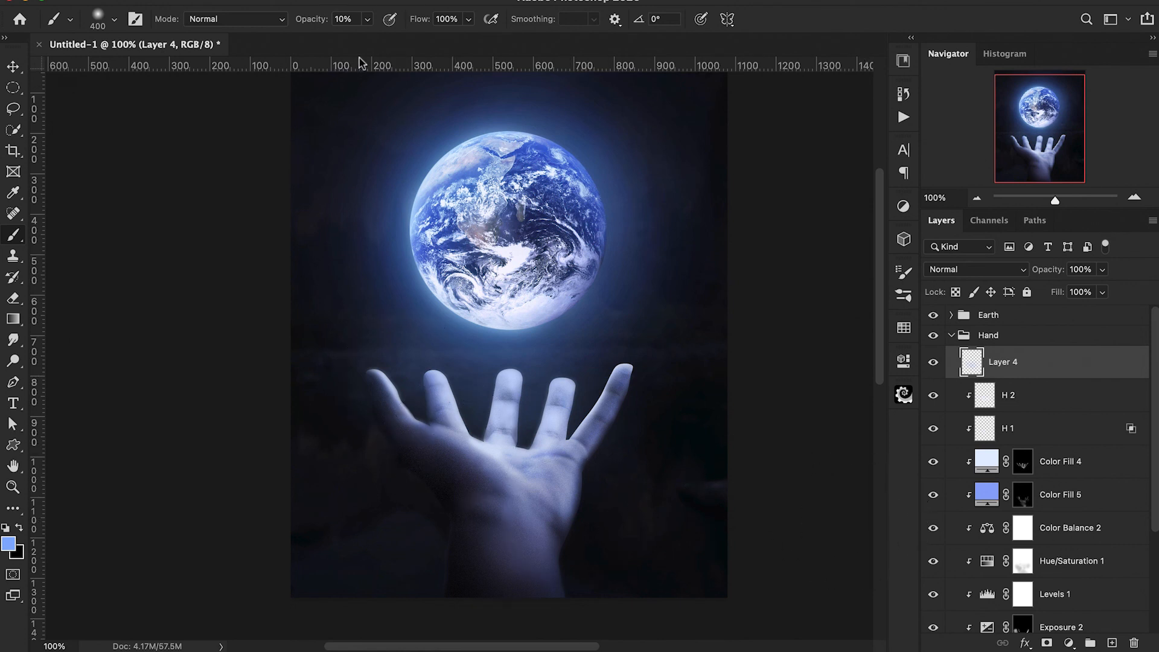
drag(414, 24, 394, 27)
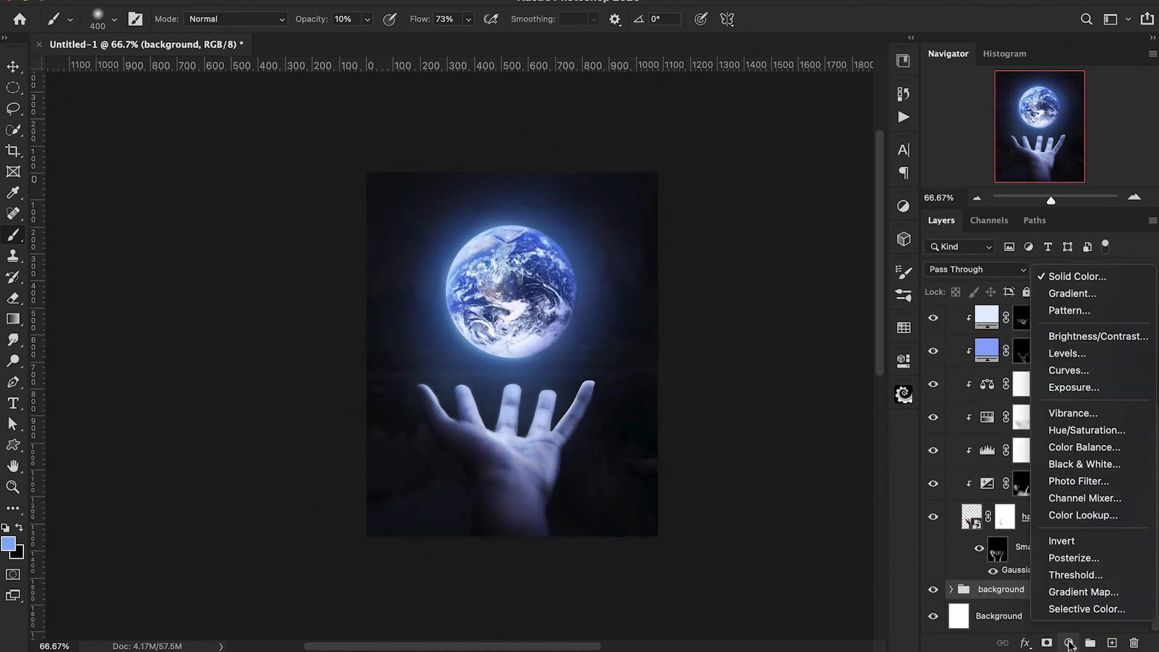
Add a Color Balance adjustment above the background group and clip it to that group.
click(1069, 643)
click(1084, 447)
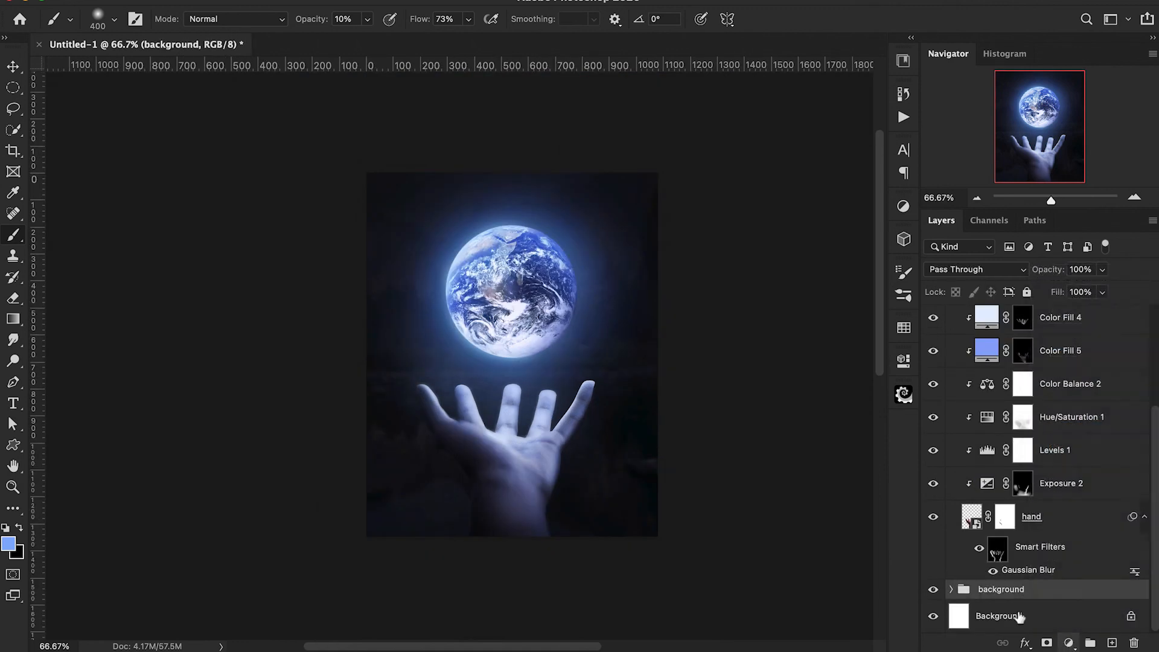
alt+click(966, 612)
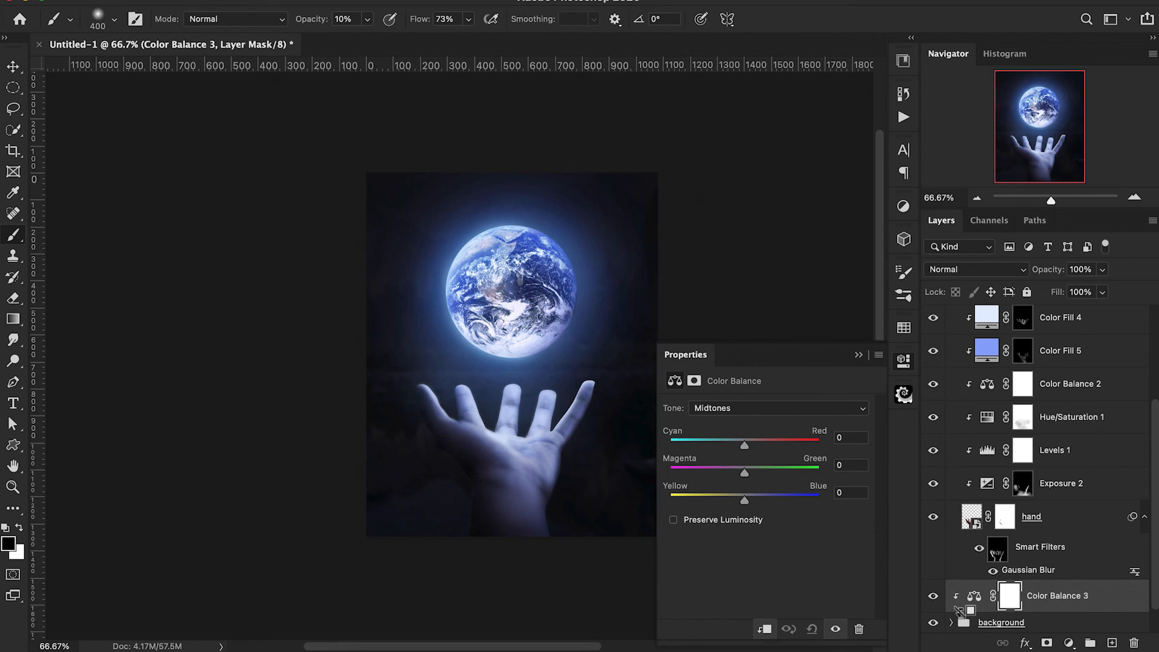
scroll(514, 495, right, 4)
scroll(514, 495, up, 1)
key(super+plus)
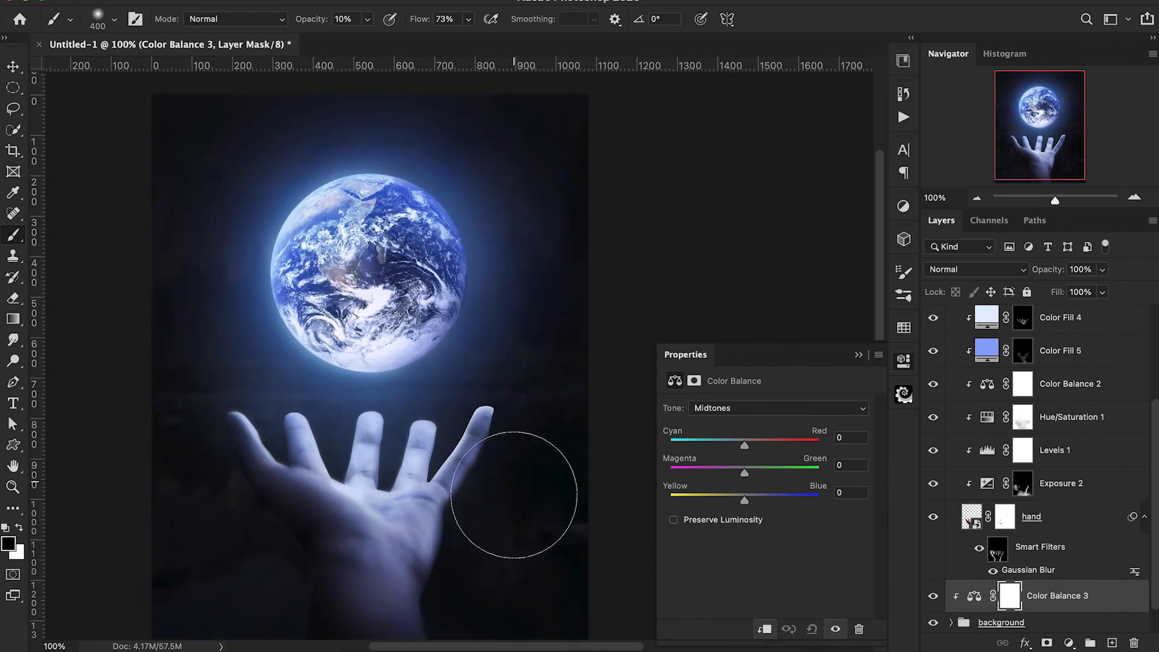
Set Color Balance 3's midtones to Green +4 and Blue +17, shift its shadows toward blue, and compare the background with and without it.
drag(745, 501, 750, 475)
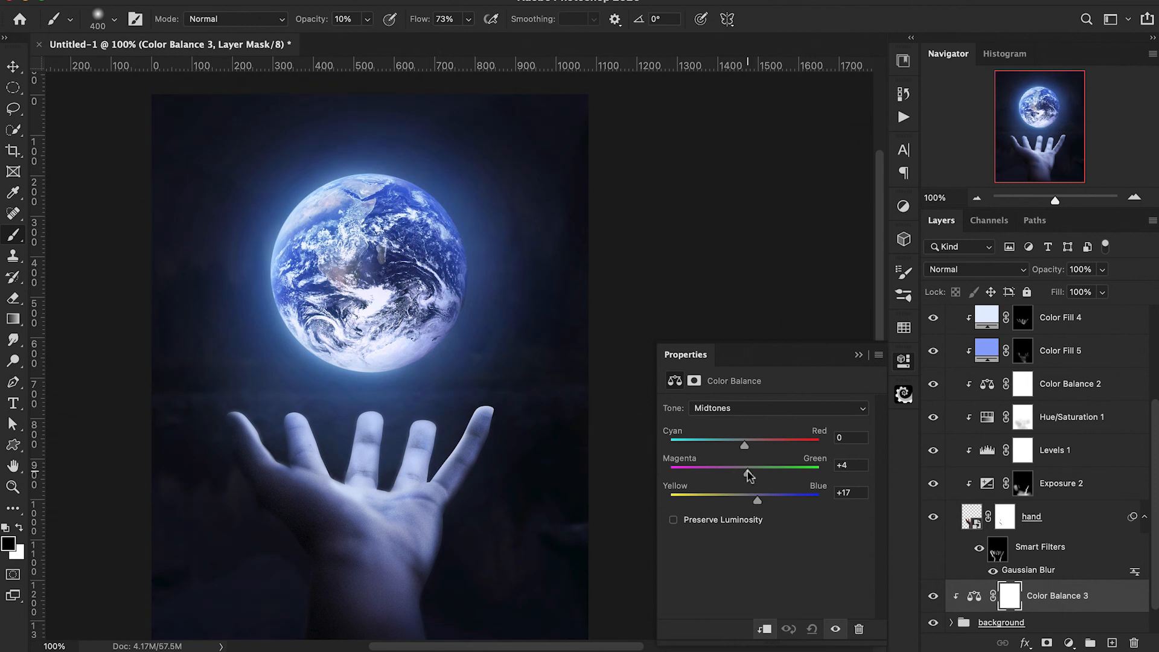
click(753, 413)
click(751, 389)
drag(745, 501, 757, 503)
click(857, 354)
click(933, 596)
click(934, 596)
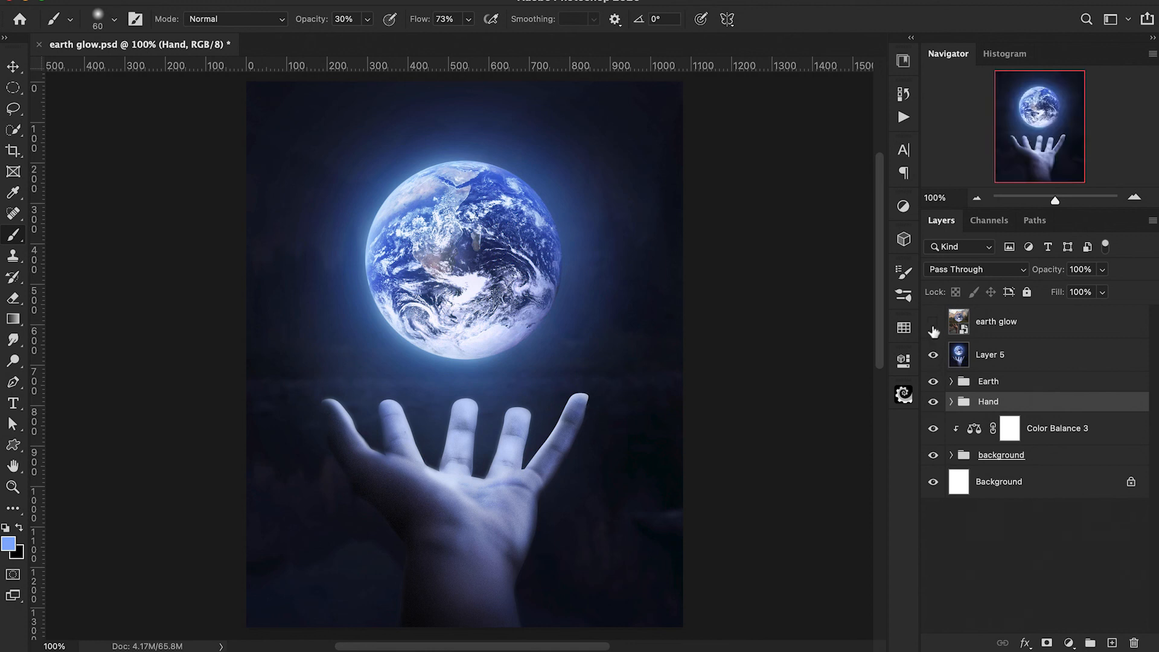
Compare the original daylight composite with the finished glowing version by toggling the earth glow layer's visibility.
click(934, 325)
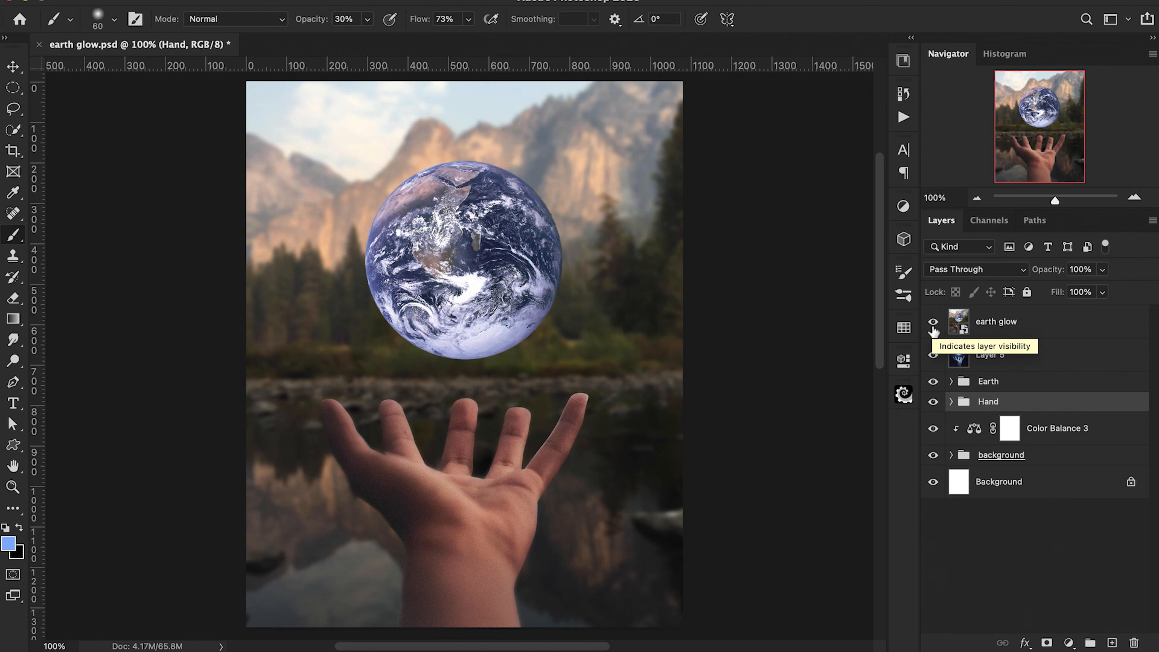
click(934, 326)
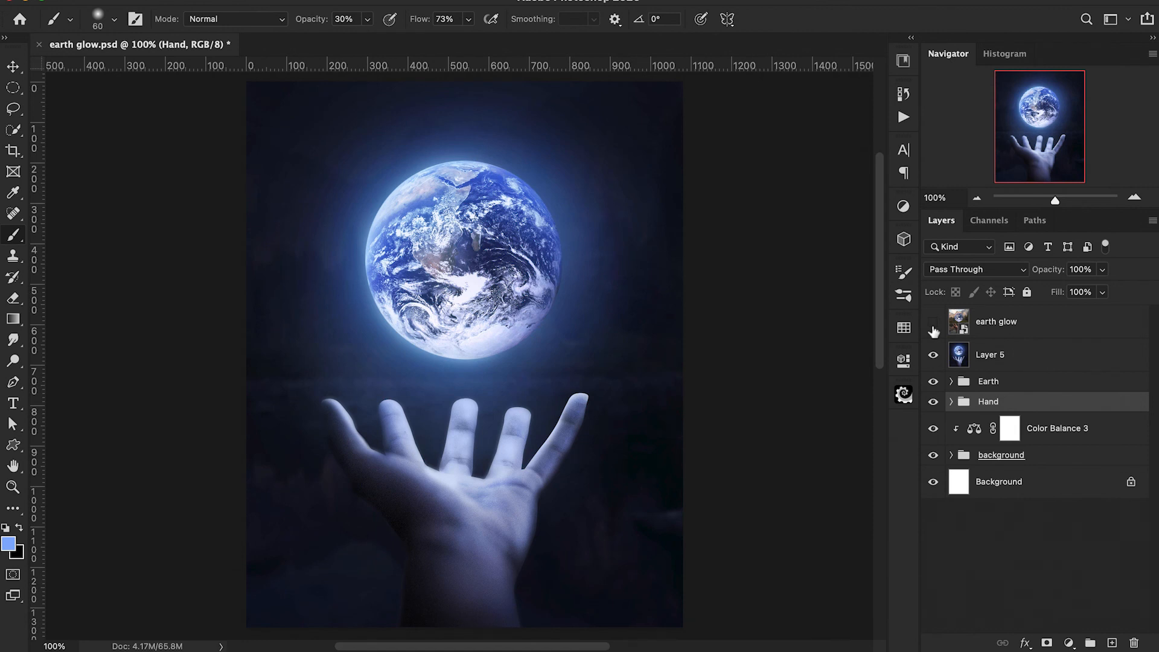
click(934, 329)
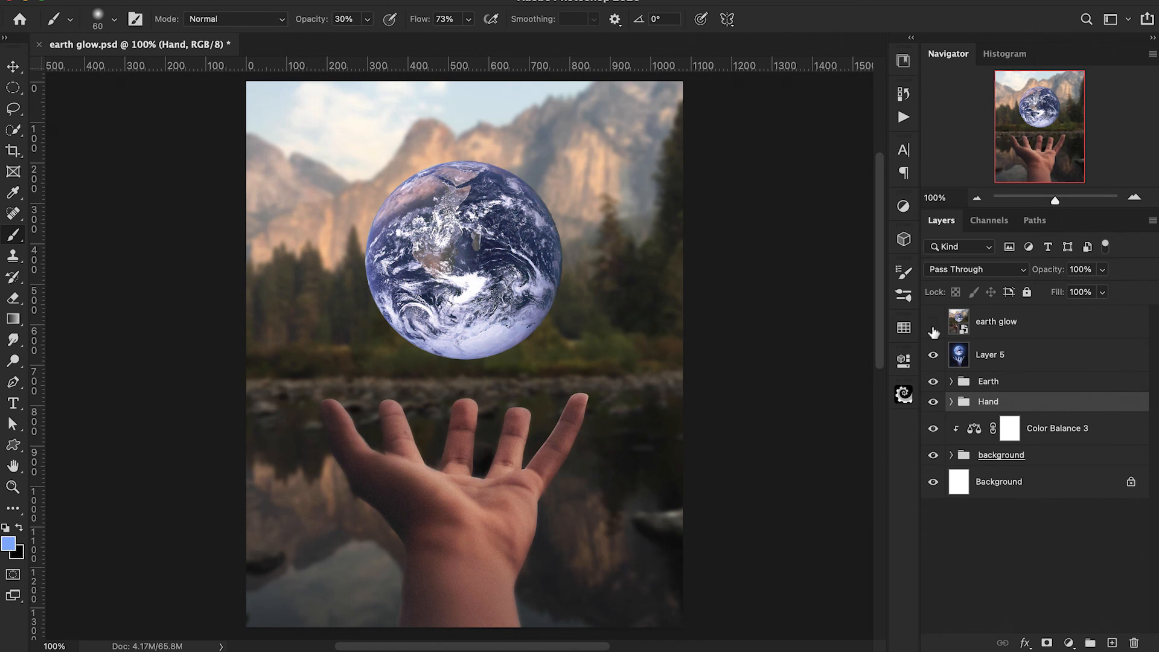
click(934, 330)
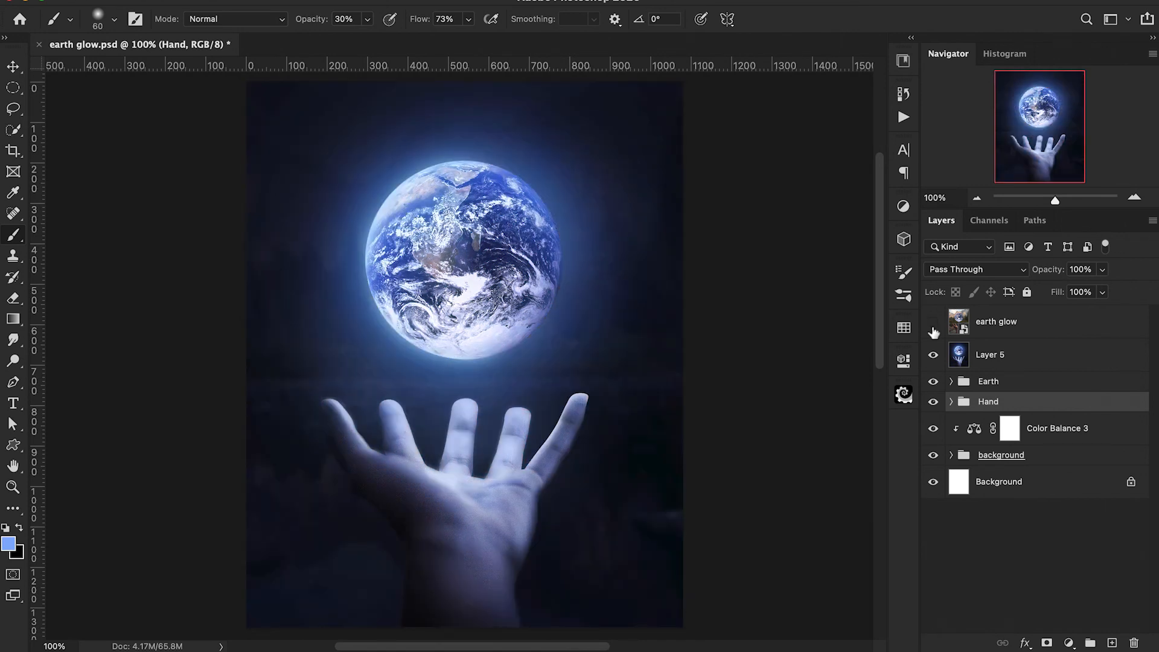